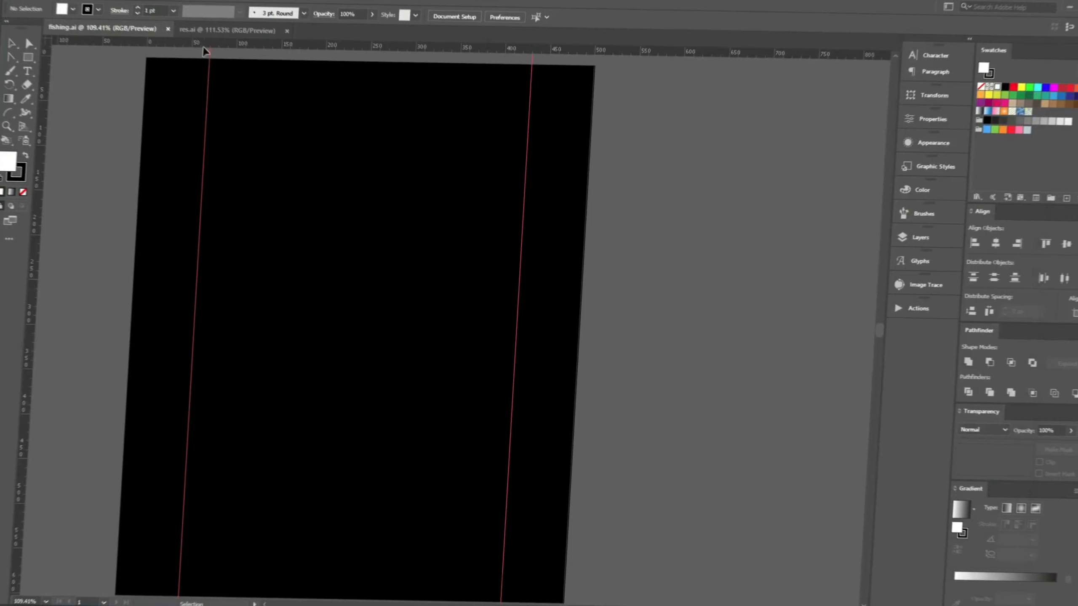
Copy all the artwork from res.ai into fishing.ai and place it beside the black artboard.
left_click(227, 30)
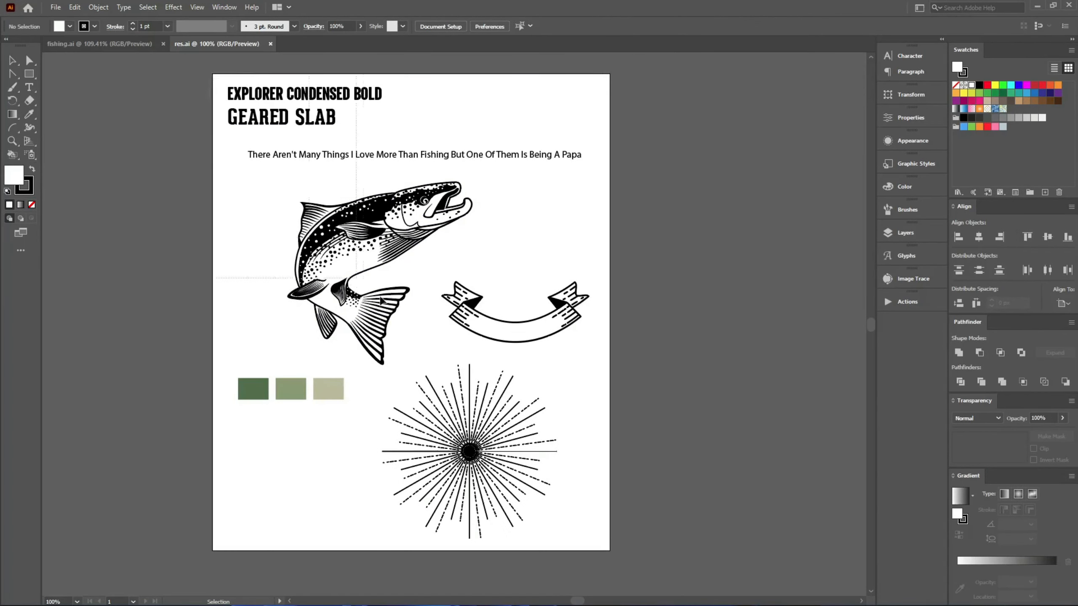
left_click_drag(380, 296, 588, 493)
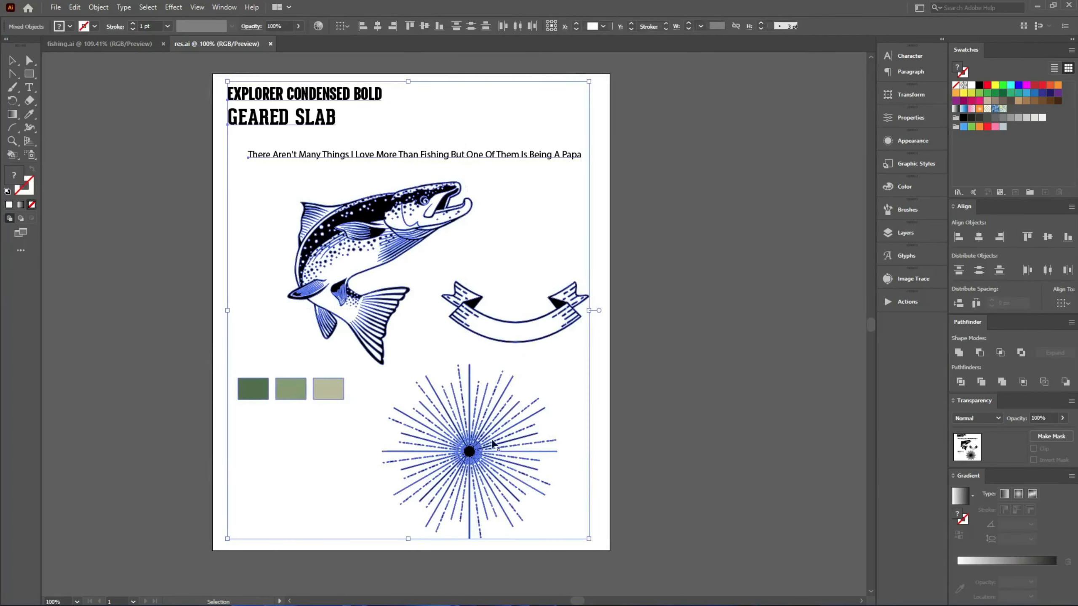
left_click_drag(473, 451, 705, 378)
scroll(408, 347, "down", 2)
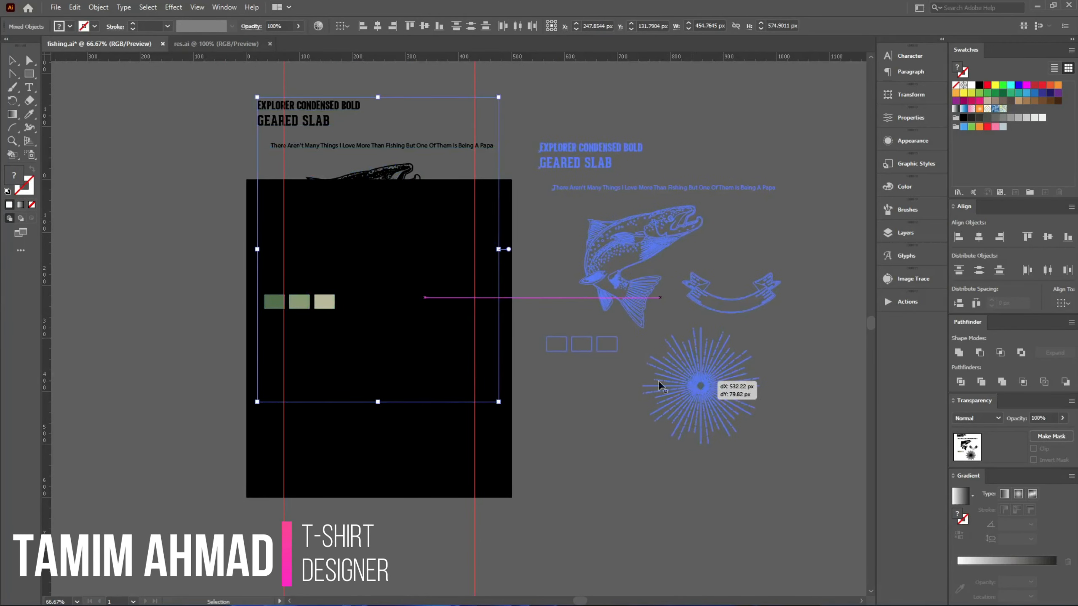
left_click(607, 391)
Save the three green and beige colour samples as a new colour group in the swatches.
left_click_drag(547, 339, 824, 391)
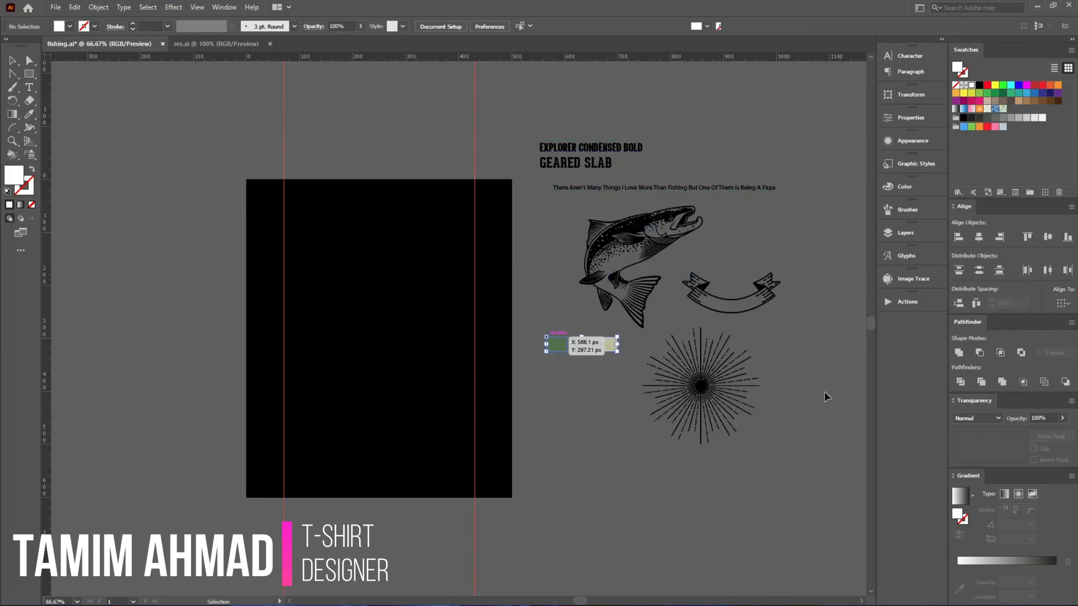
left_click(1030, 192)
left_click(522, 346)
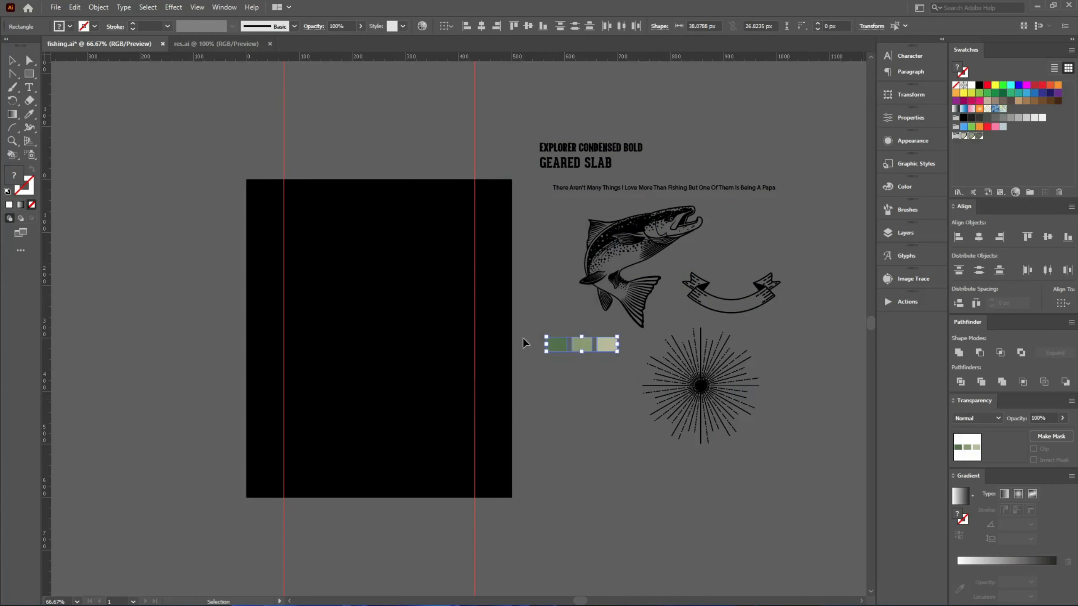
left_click(390, 335)
Recolor the two font-name labels and the fishing quote white, and save the document.
left_click_drag(524, 129, 611, 192)
left_click(971, 85)
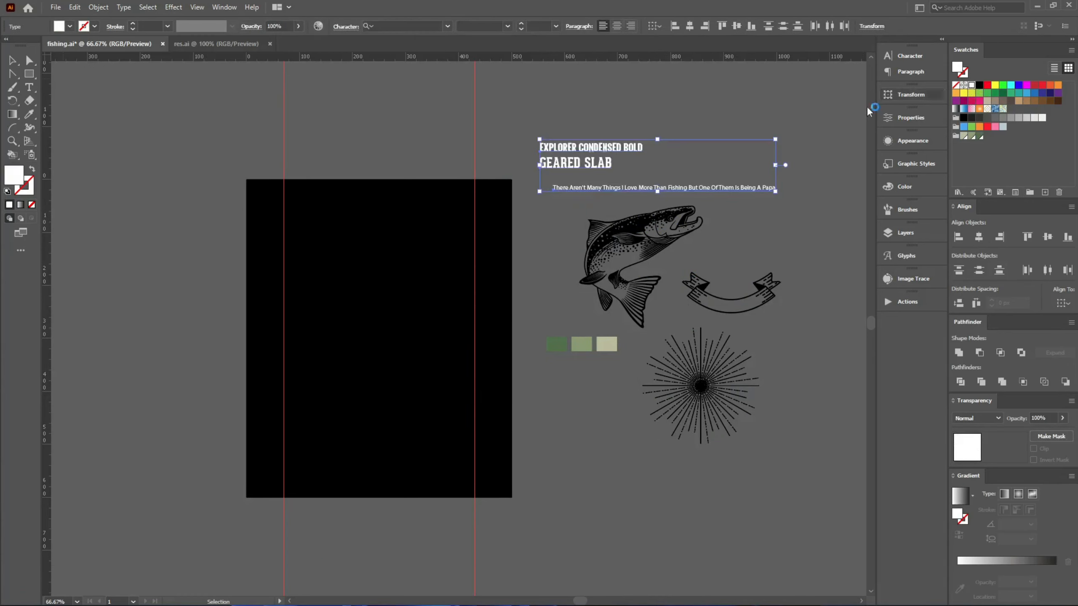
left_click(712, 164)
key("ctrl+s")
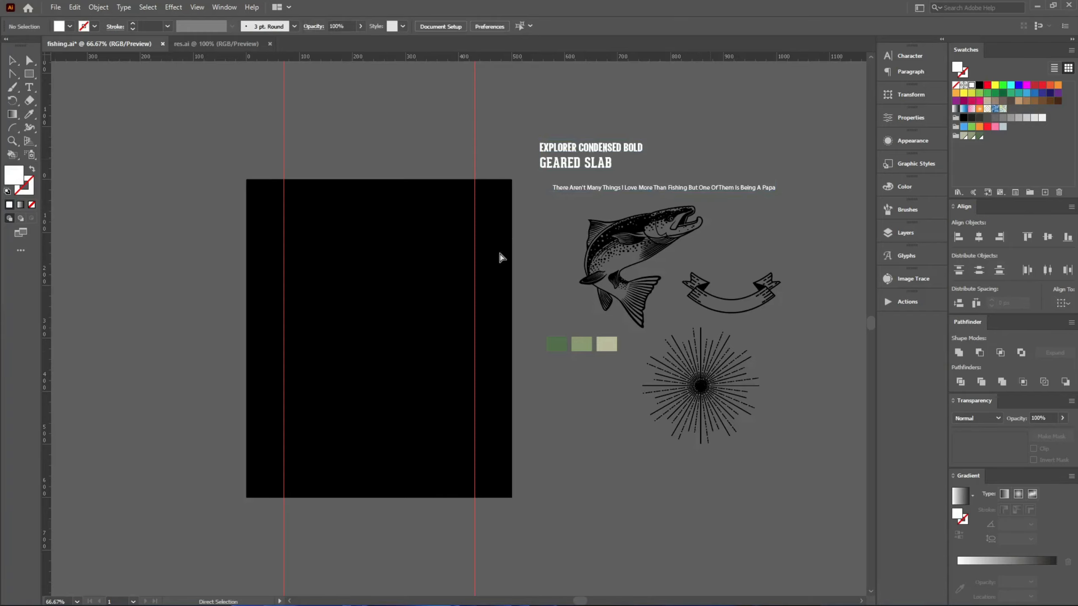
Move the fish illustration across so it overlaps the artboard's left edge.
scroll(680, 234, "up", 4)
scroll(716, 230, "down", 3)
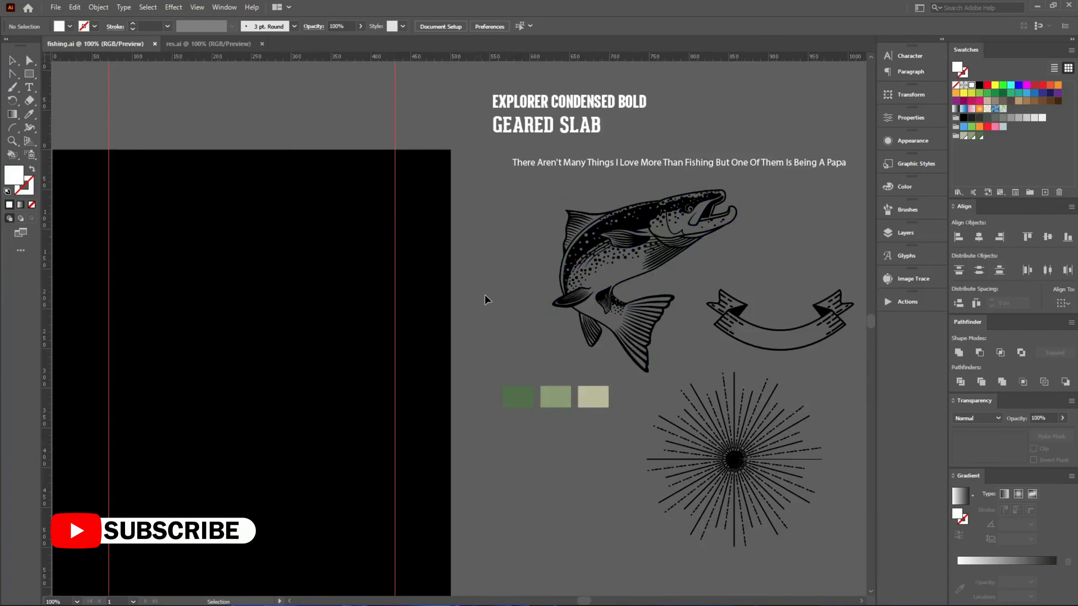
left_click_drag(488, 300, 675, 215)
left_click_drag(800, 157, 186, 229)
scroll(103, 207, "up", 2)
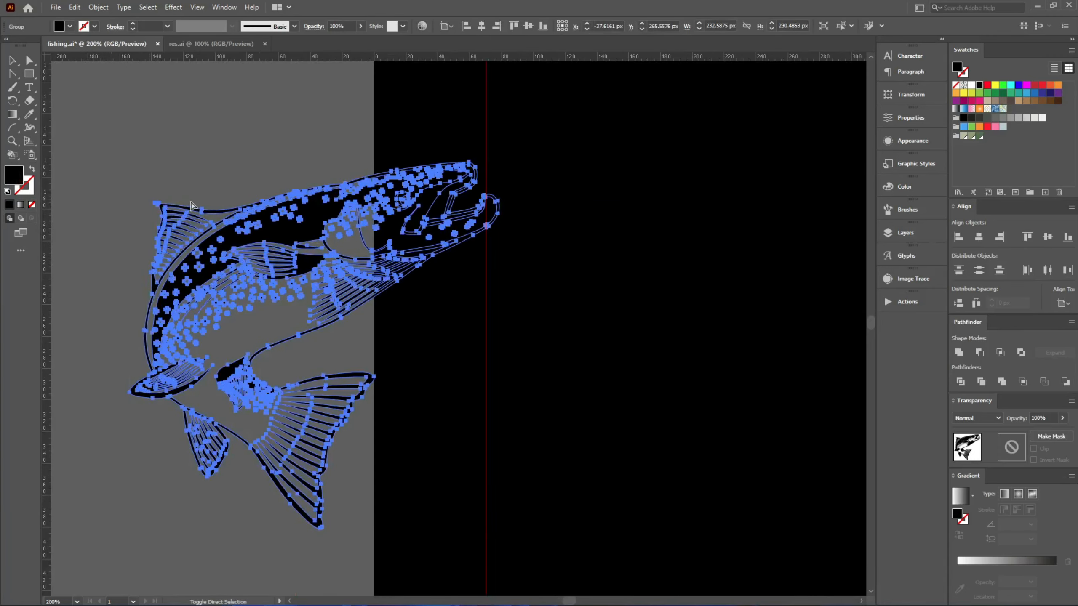
Offset the fish's paths outward by about 2 px with round joins.
key("ctrl+shift+alt+o")
left_click(203, 451)
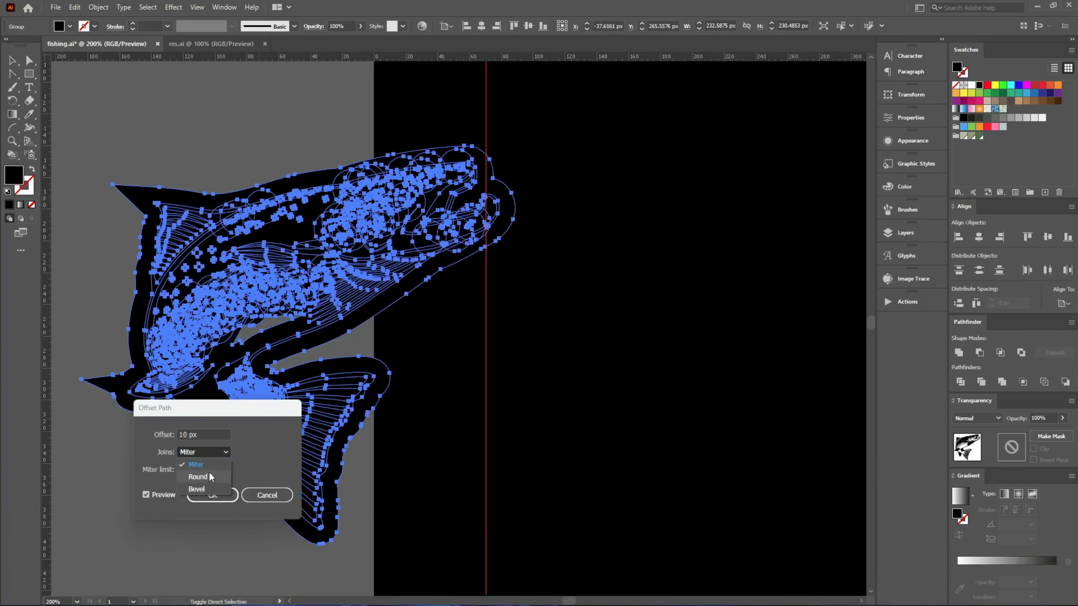
left_click(208, 474)
left_click_drag(203, 414, 415, 237)
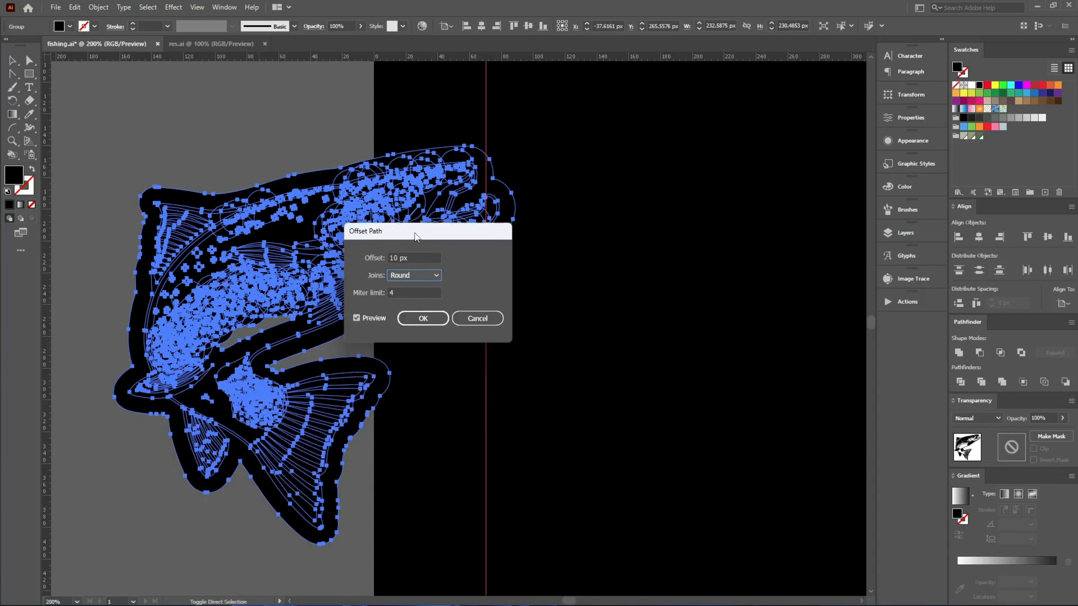
scroll(426, 258, "down", 7)
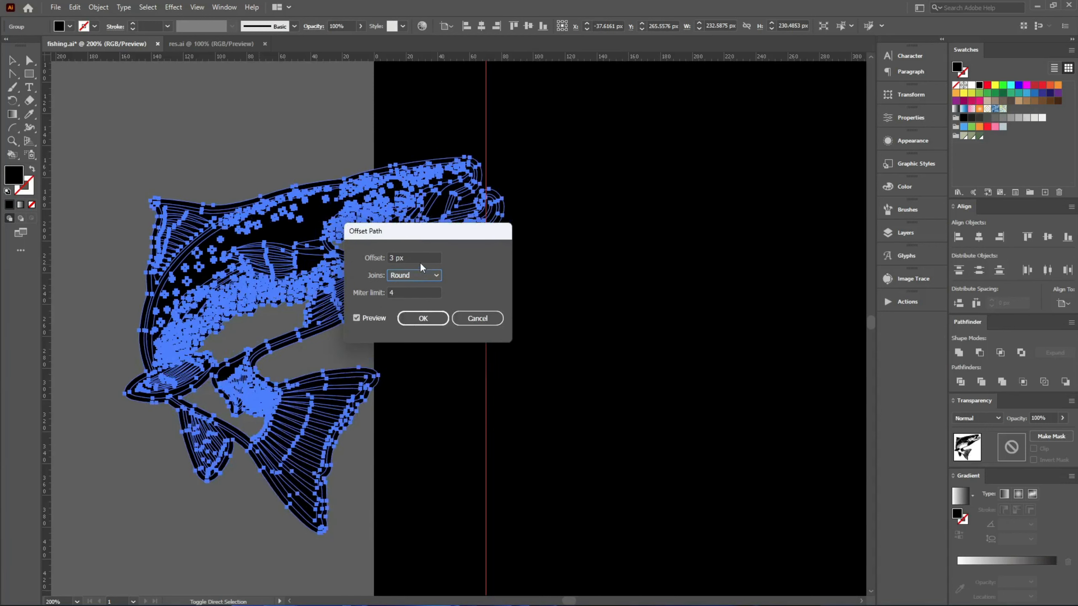
scroll(420, 262, "down", 1)
scroll(420, 262, "up", 3)
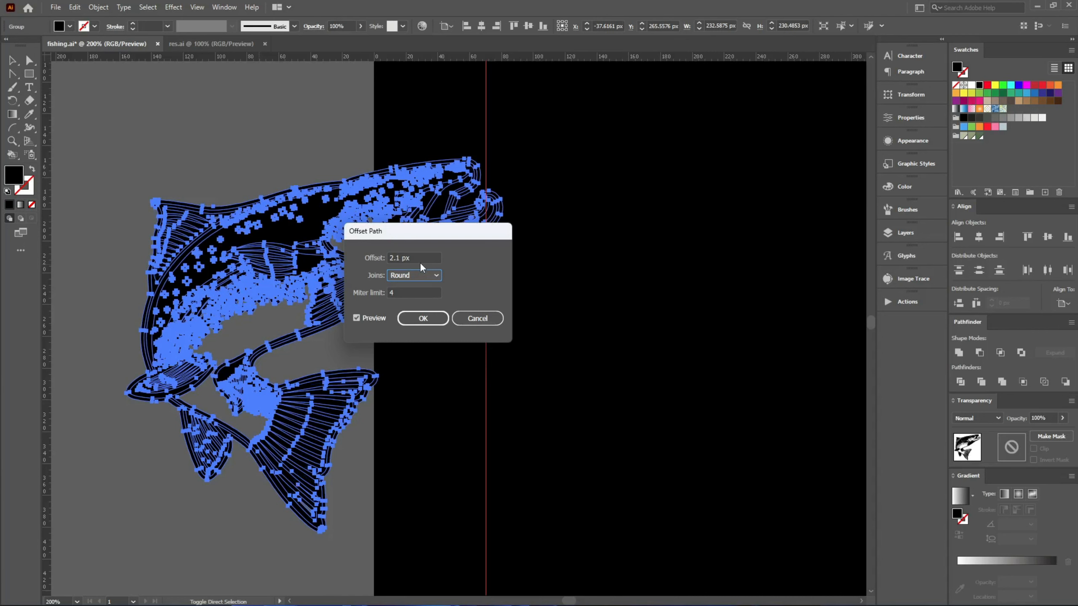
left_click(420, 317)
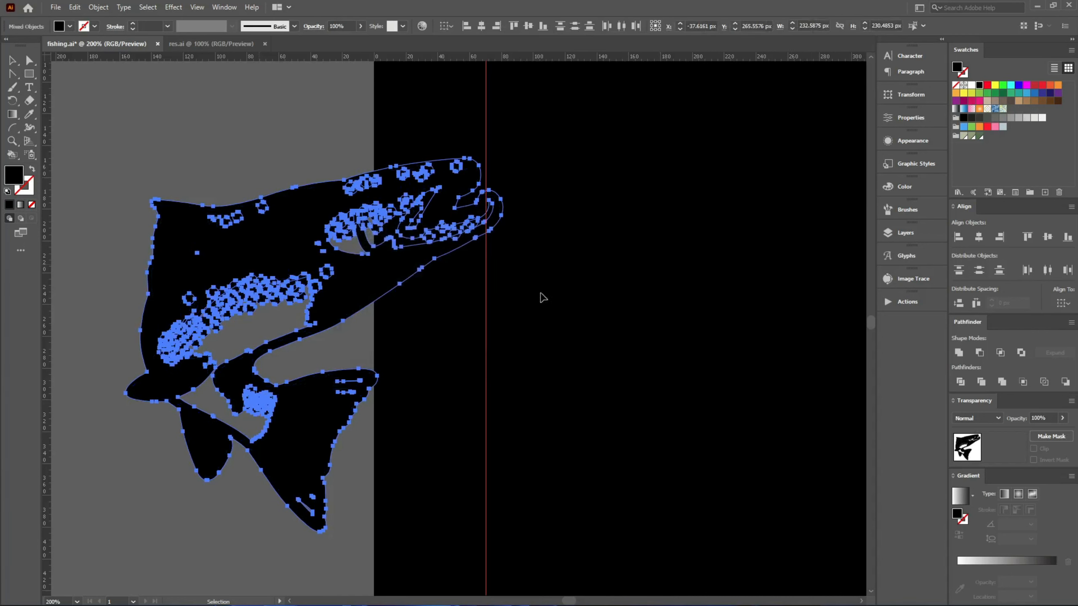
Fill the offset shapes white, merge them into one silhouette and place it behind the fish line art.
left_click(972, 86)
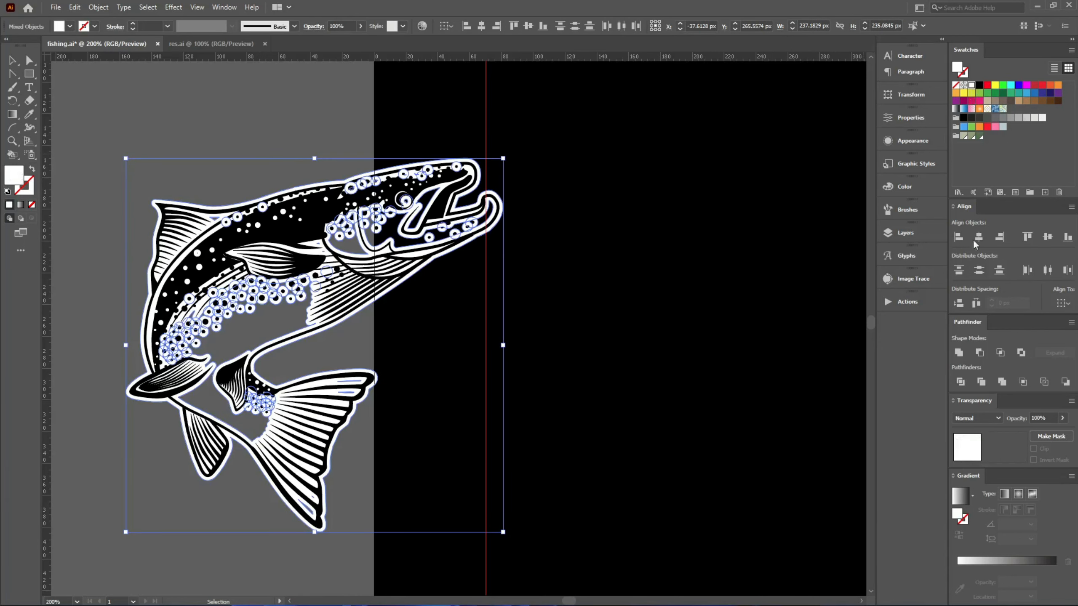
left_click(1002, 382)
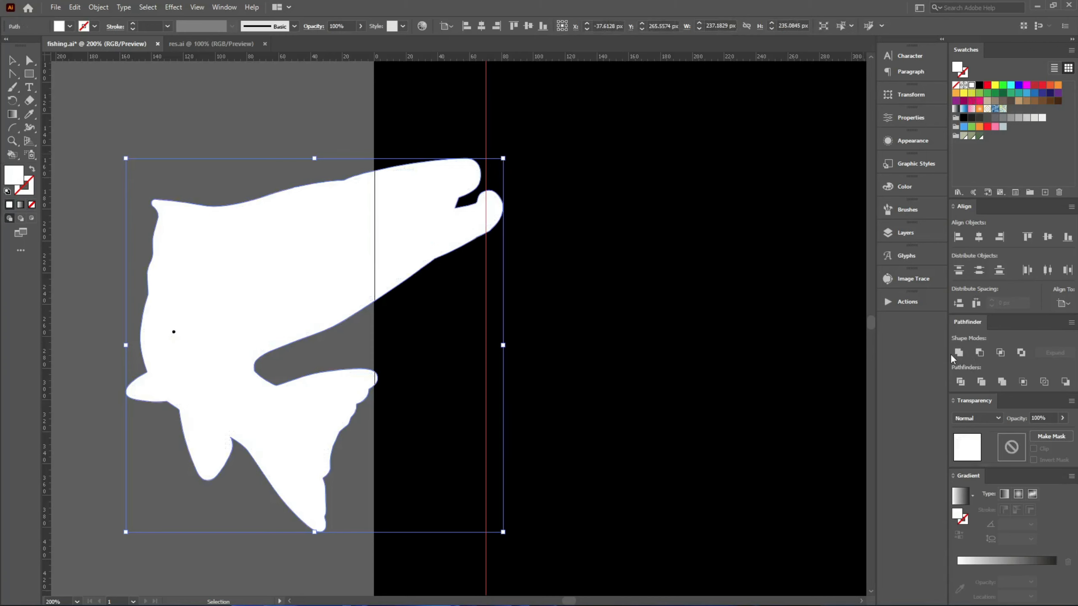
key("ctrl+x")
key("ctrl+b")
Make an opacity mask from the fish line art on the white silhouette, without clipping.
left_click_drag(532, 328, 365, 185)
left_click(1051, 436)
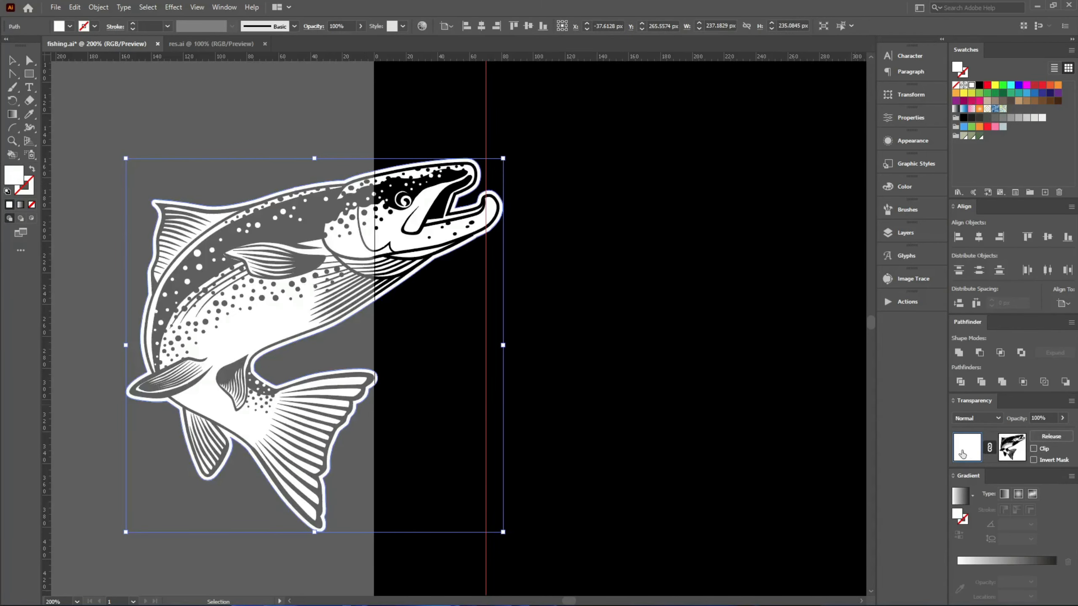
left_click(602, 373)
Move the masked fish off the artboard to the free area below the colour samples.
key("ctrl+minus")
key("ctrl+minus")
key("ctrl+minus")
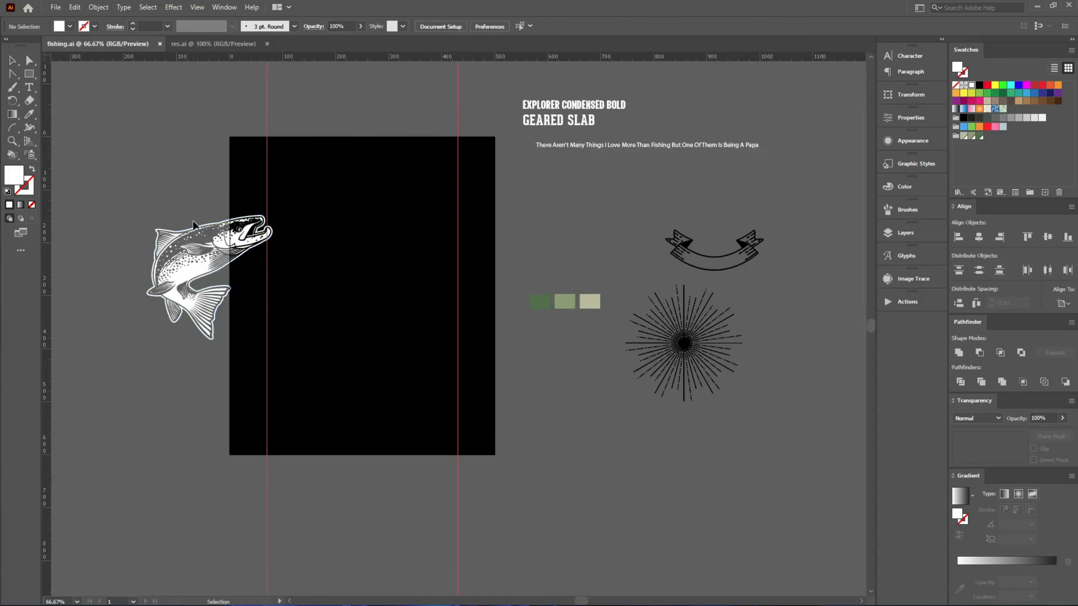
left_click_drag(193, 225, 549, 368)
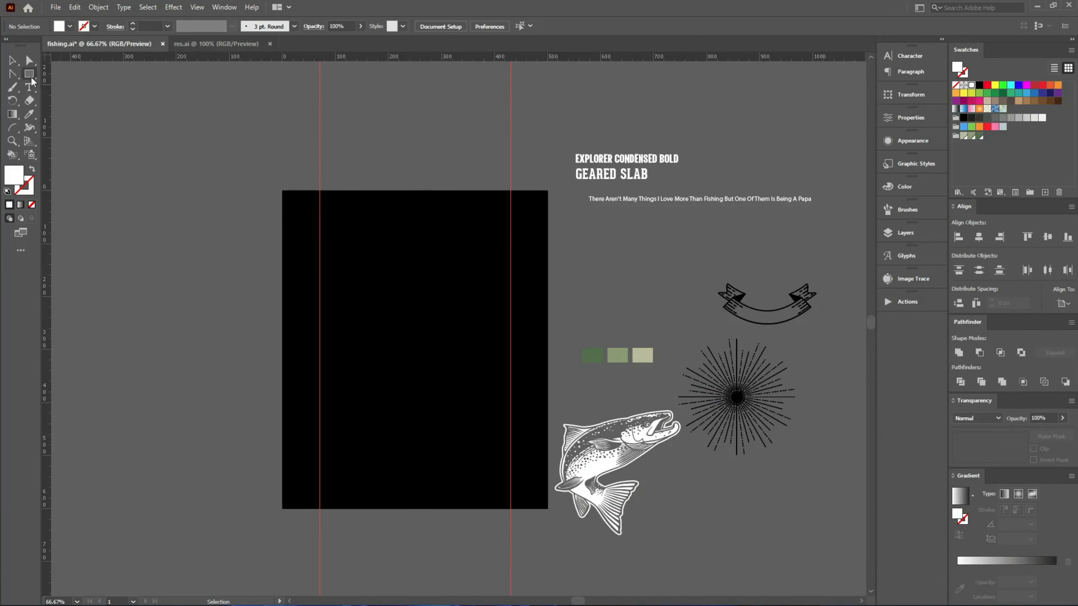
Draw a white rectangle about 360 by 275 px between the guides, with inverted round corners of about 35 px.
left_click(32, 80)
scroll(505, 303, "up", 1)
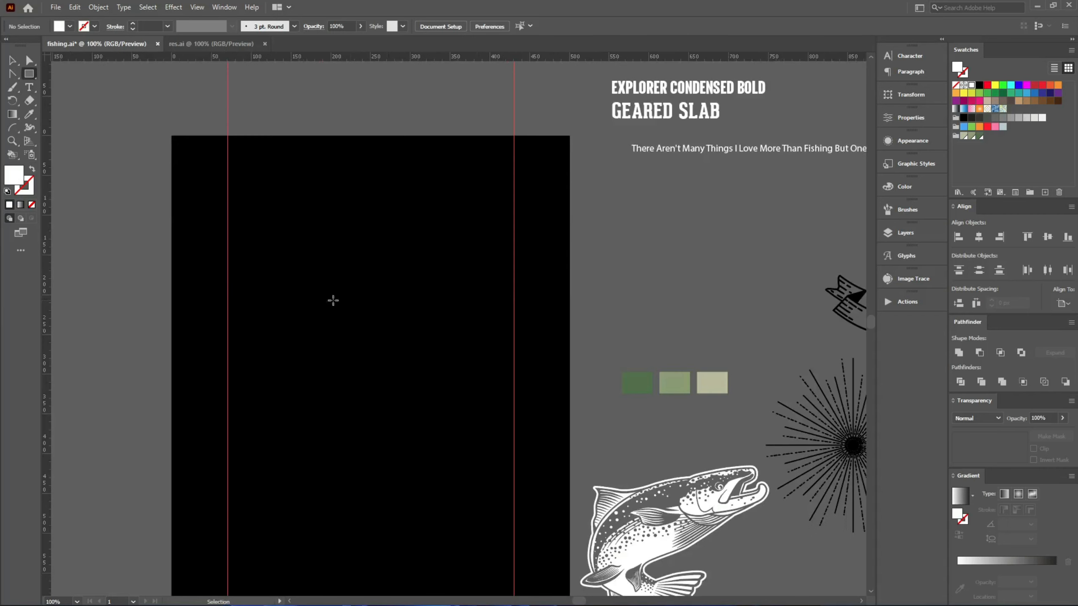
mouse_move(228, 275)
left_mouse_down()
mouse_move(281, 327)
mouse_move(476, 409)
mouse_move(514, 457)
mouse_move(513, 493)
left_mouse_up()
left_click_drag(235, 283, 255, 302)
left_click(722, 41)
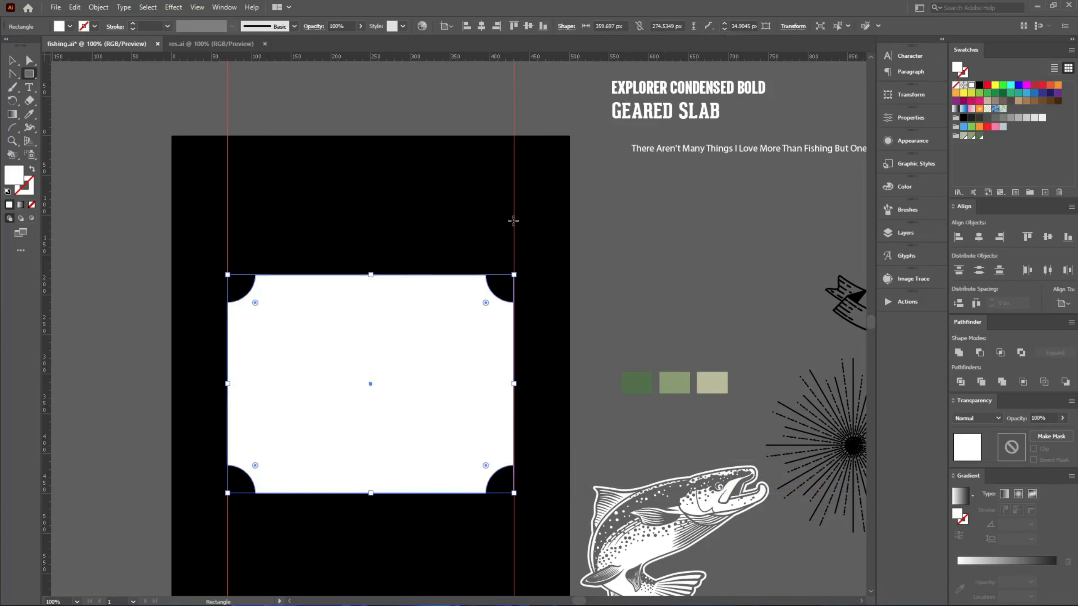
Move the rectangle up, centre it horizontally on the artboard and stretch its height to about 453 px.
scroll(396, 299, "down", 4)
key("v")
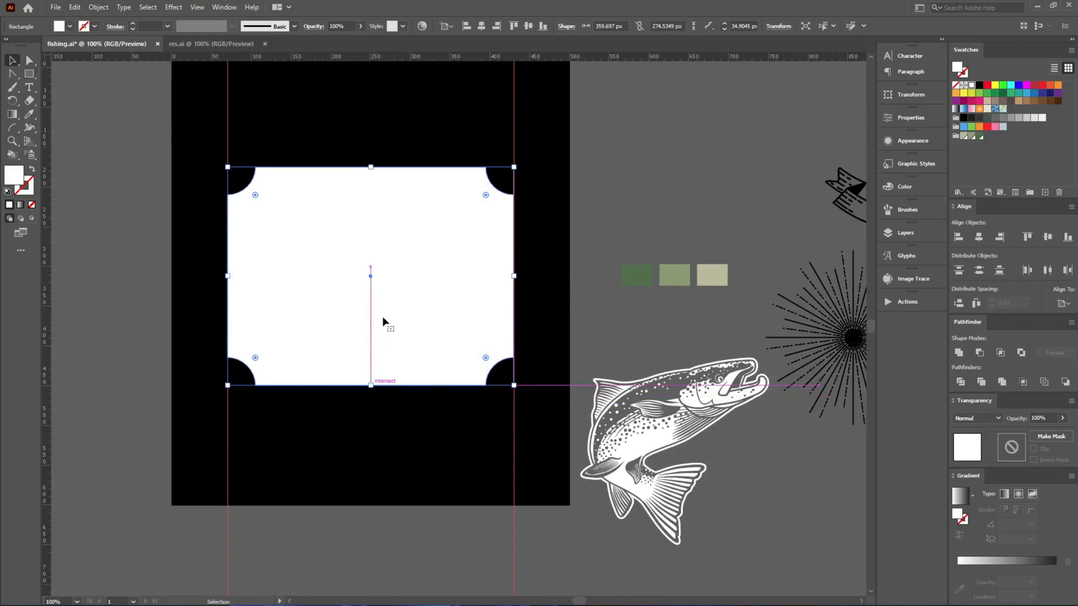
left_click_drag(385, 314, 386, 222)
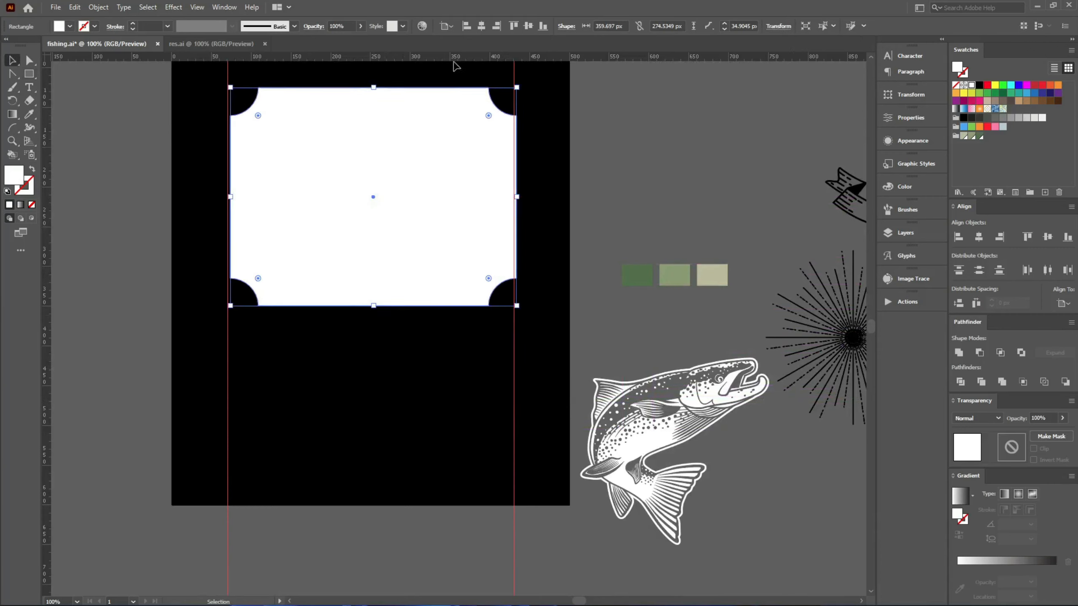
left_click(481, 26)
left_click_drag(371, 306, 371, 446)
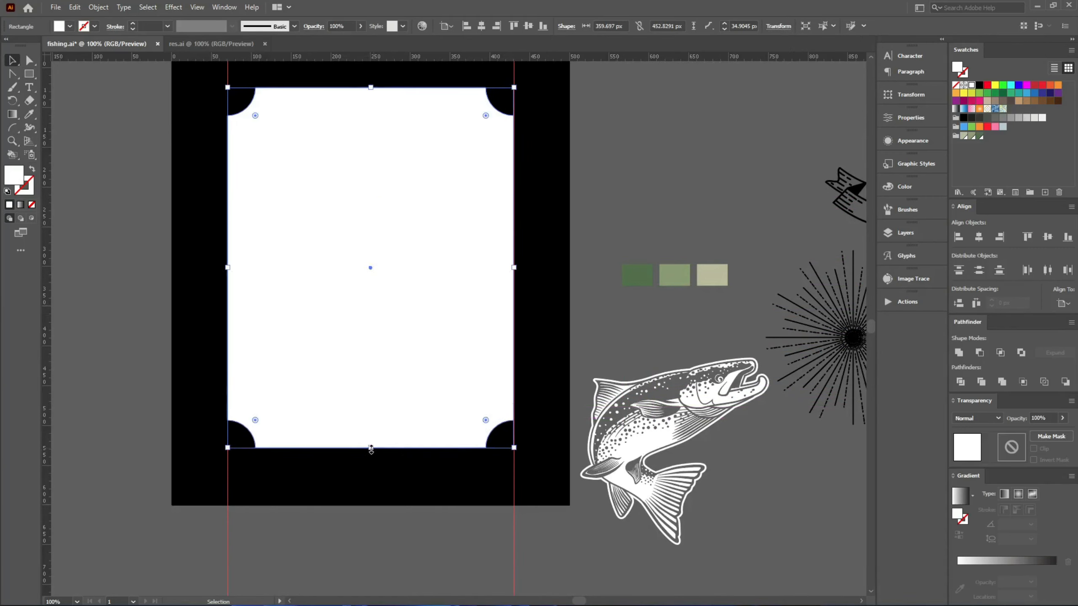
Taper the frame by scaling its bottom corner anchors inward, and swap fill and stroke to leave a white outline.
scroll(392, 417, "up", 3)
key("a")
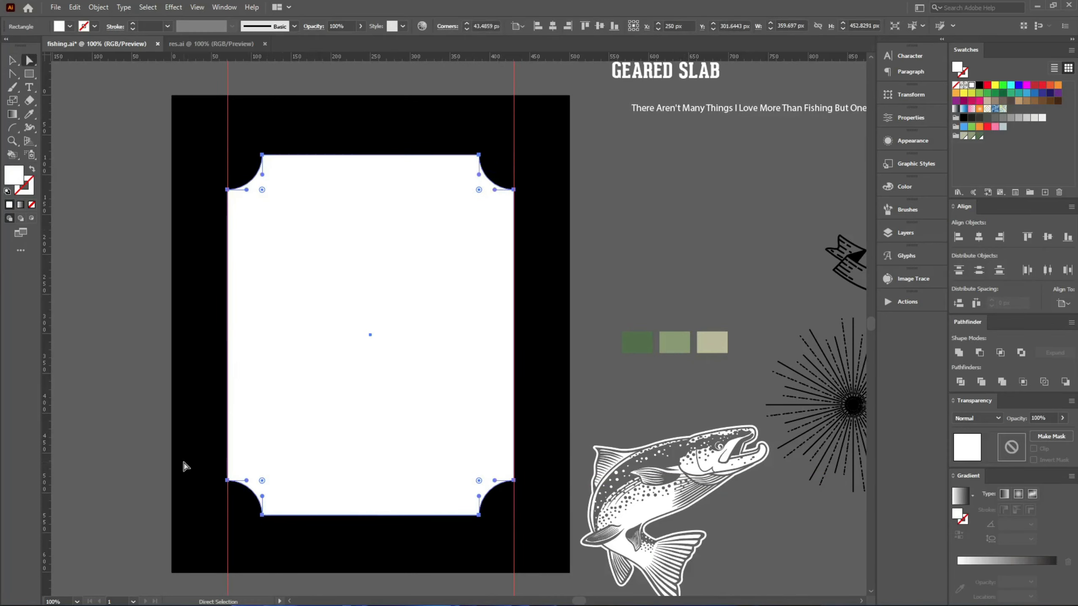
left_click_drag(186, 462, 542, 540)
key("s")
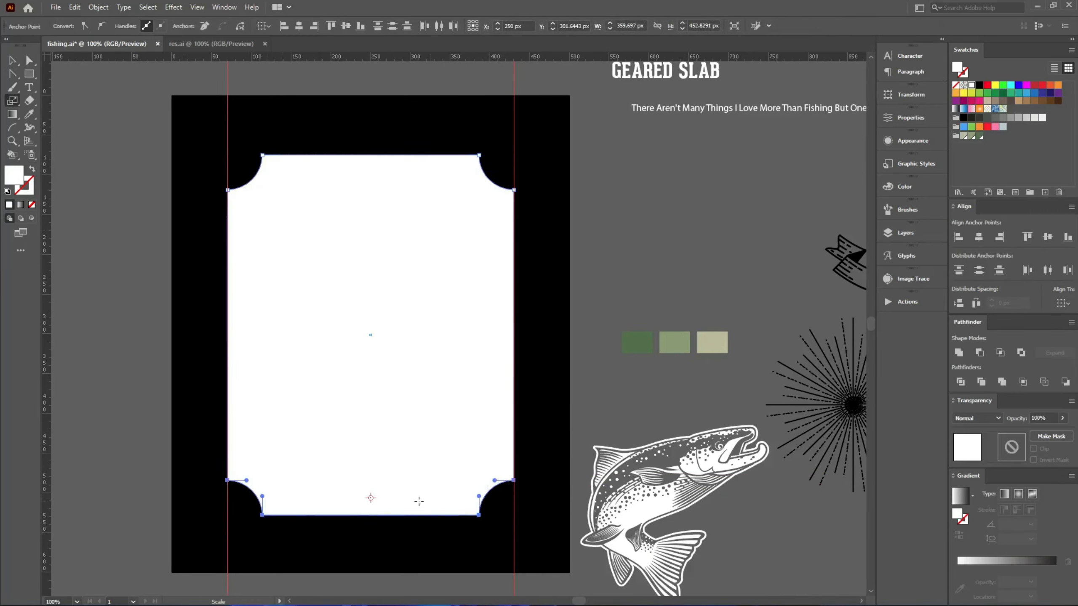
left_click_drag(478, 516, 432, 515)
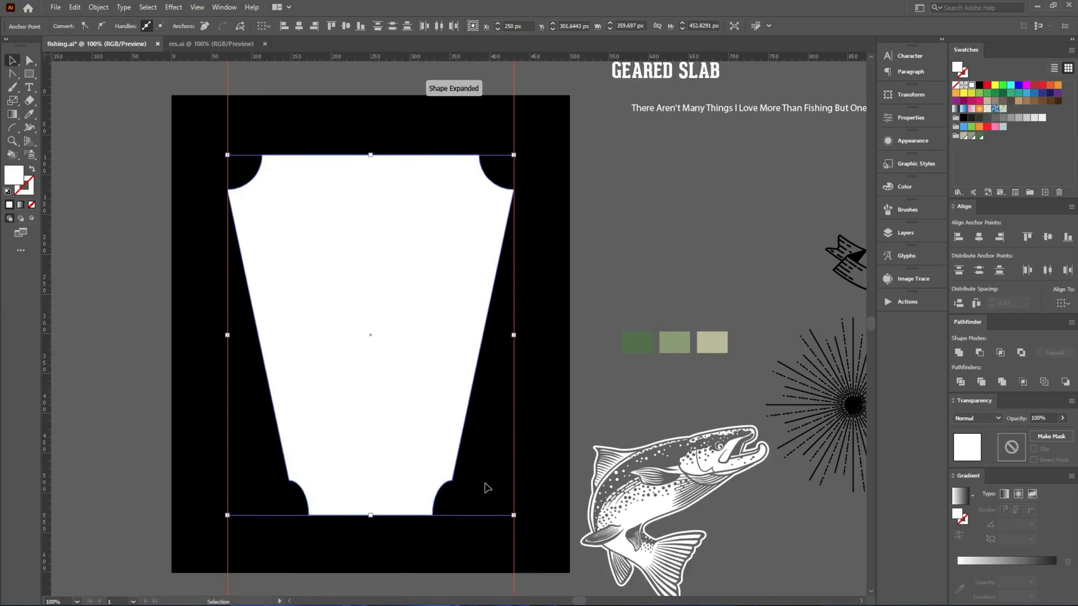
key("v")
key("shift+x")
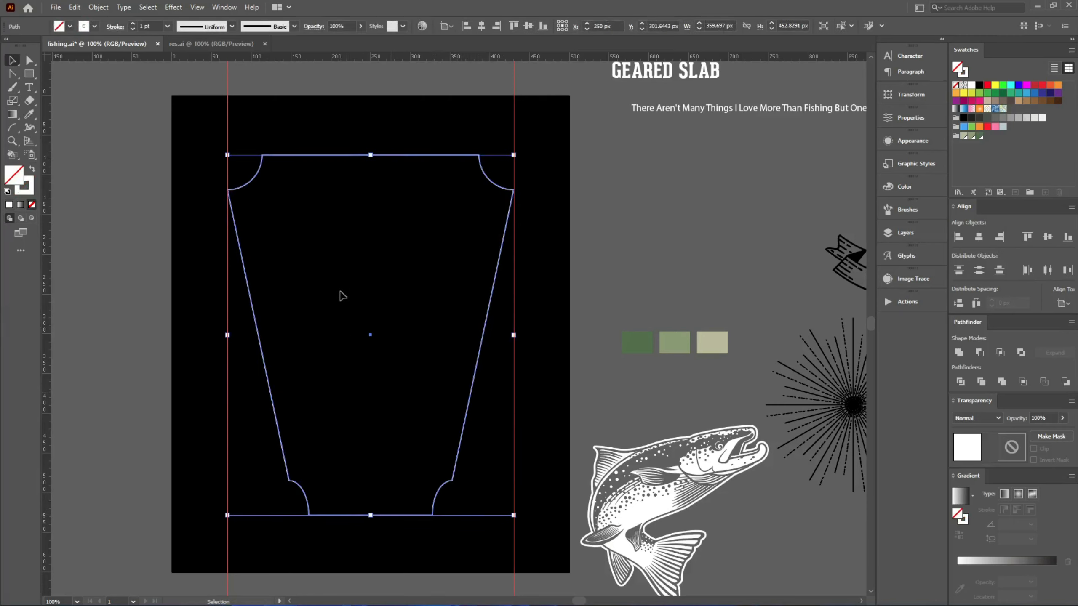
Recolor the starburst with the green swatch.
scroll(149, 24, "up", 8)
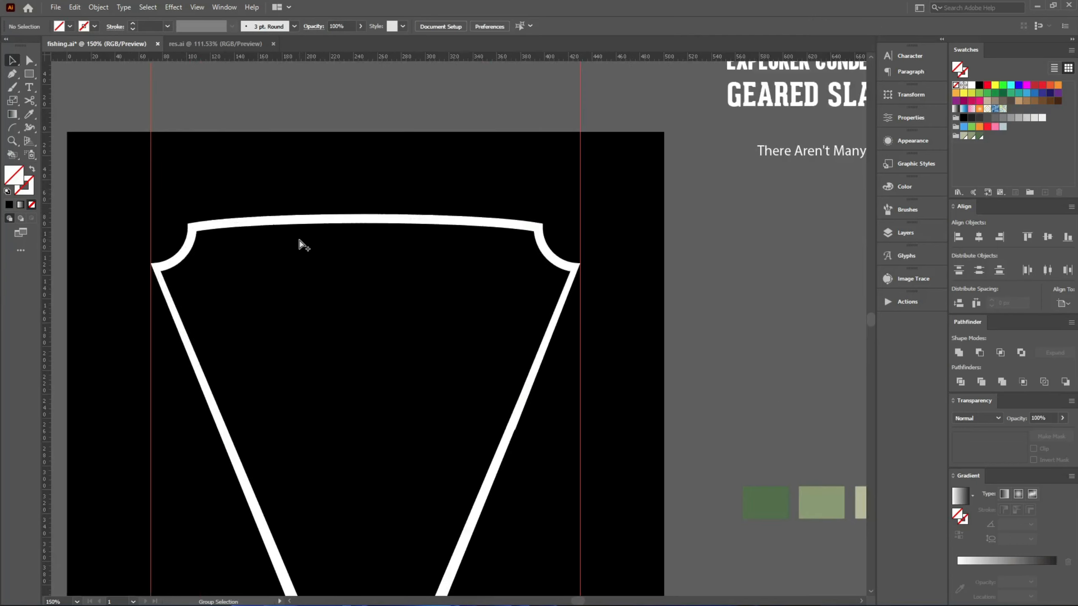
scroll(298, 239, "down", 3)
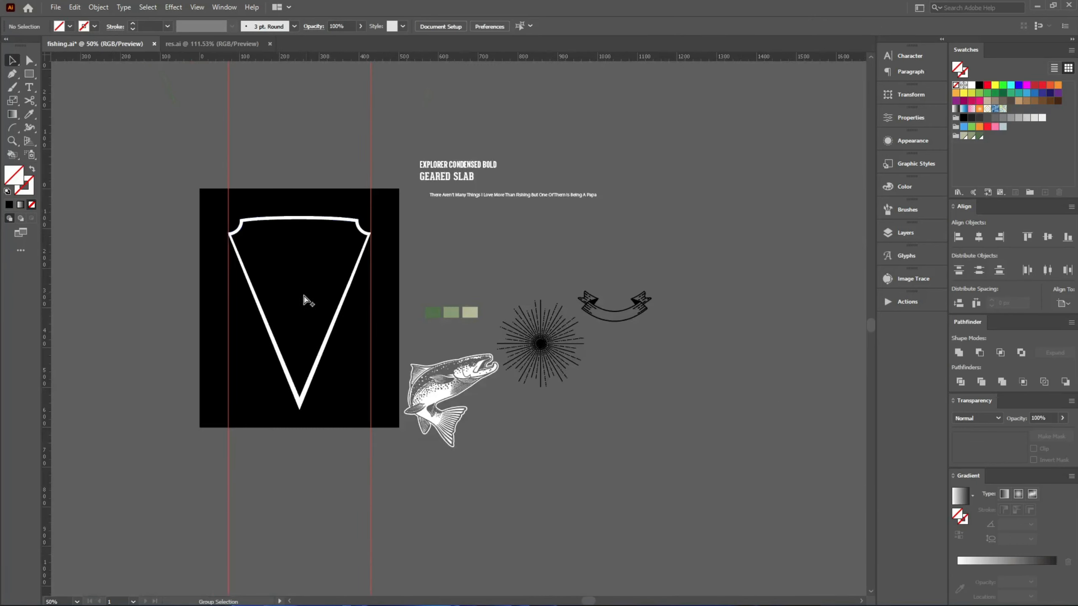
scroll(304, 296, "up", 3)
scroll(304, 296, "down", 1)
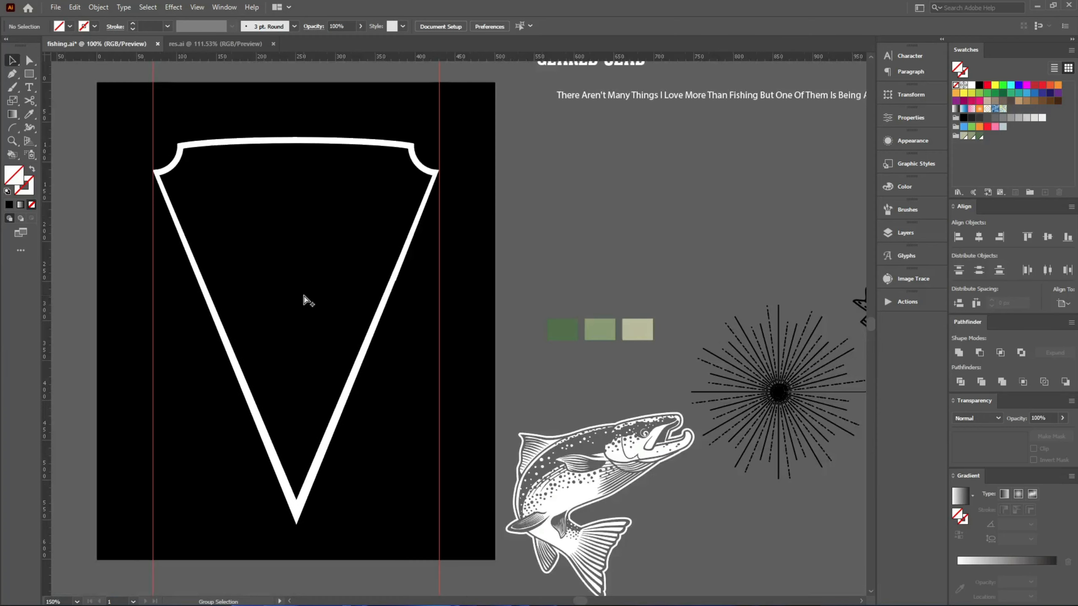
left_click(784, 397)
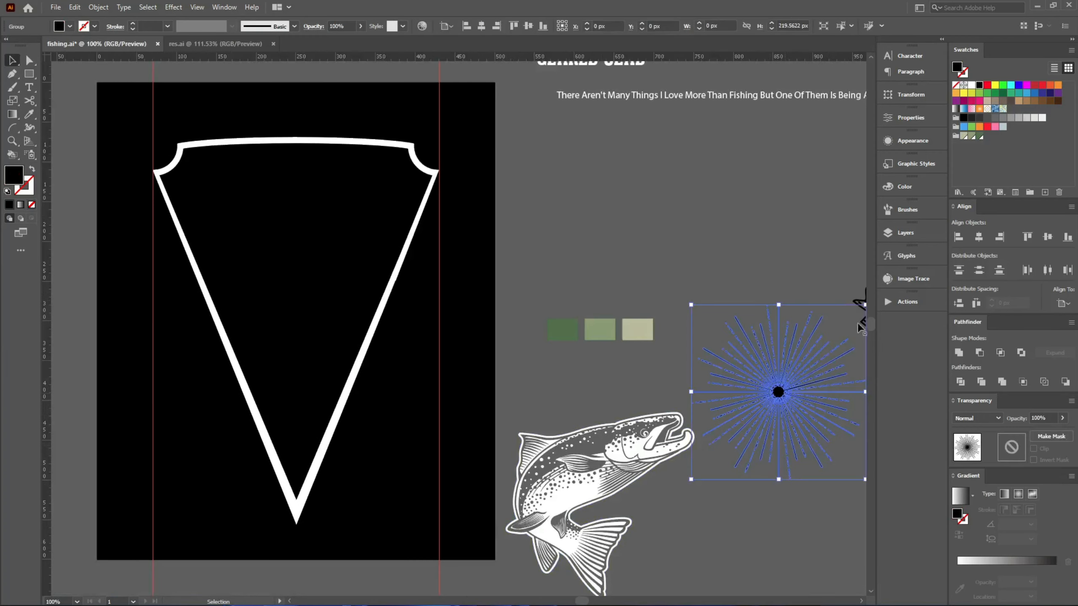
left_click(972, 85)
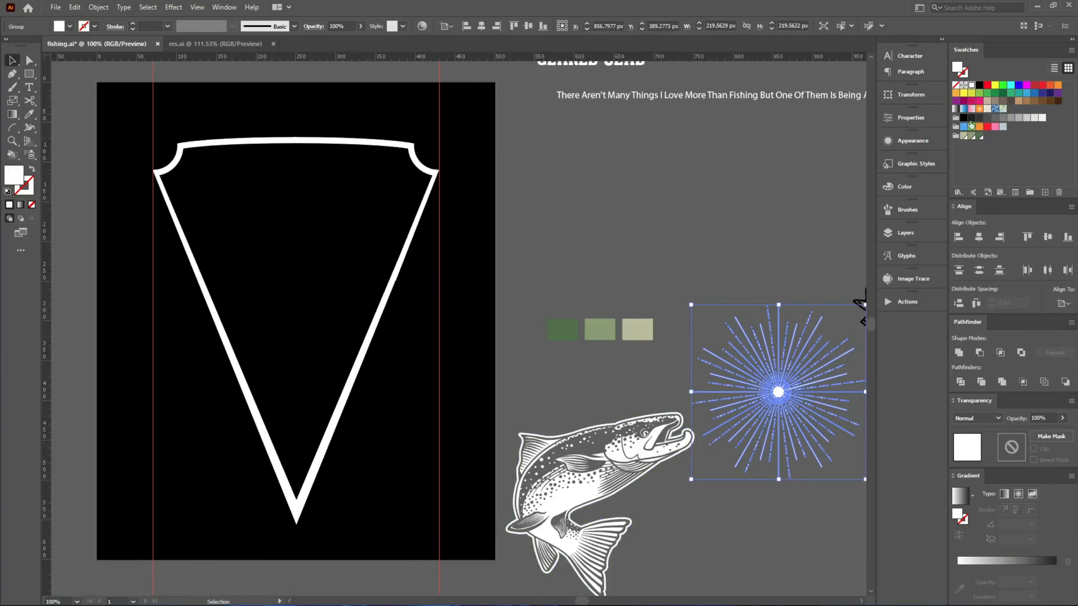
left_click(995, 94)
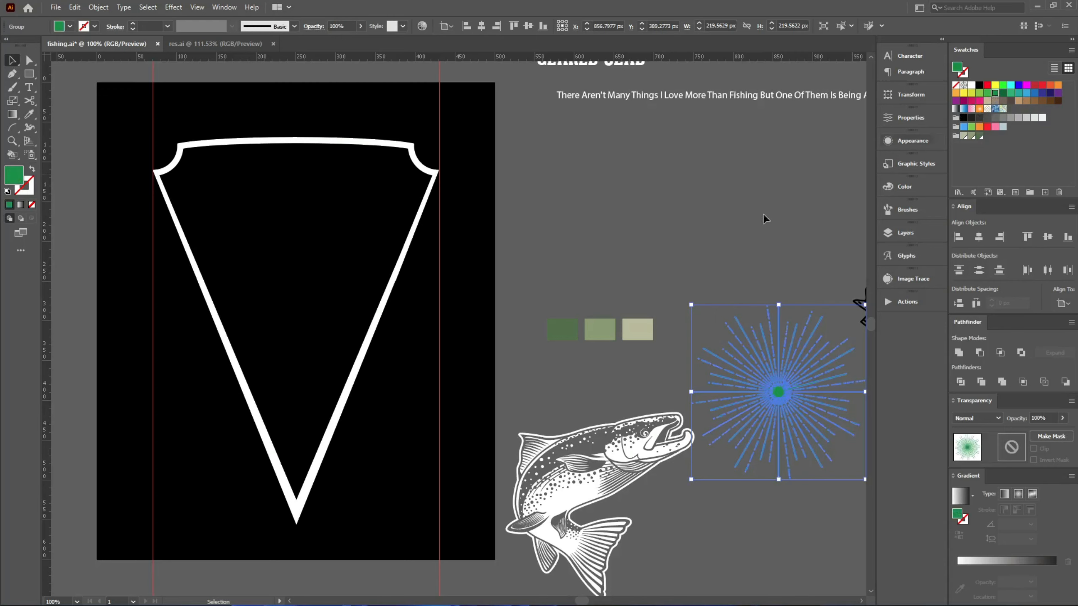
Centre the ribbon banner horizontally on the artboard, over the frame.
left_click(858, 302)
key("ctrl+equal")
key("ctrl+equal")
key("ctrl+equal")
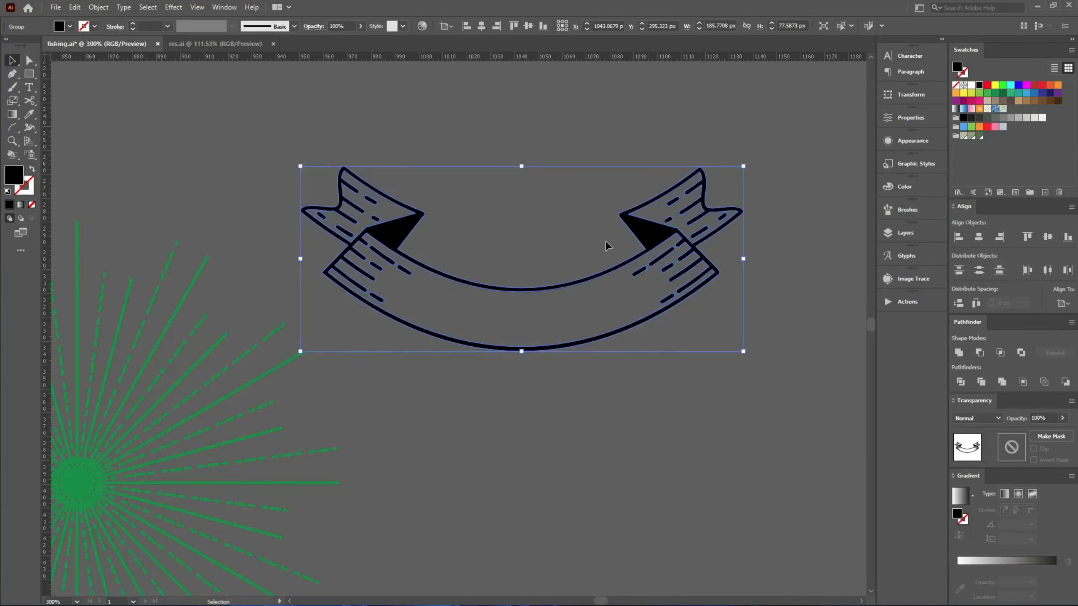
left_click(481, 26)
key("ctrl+1")
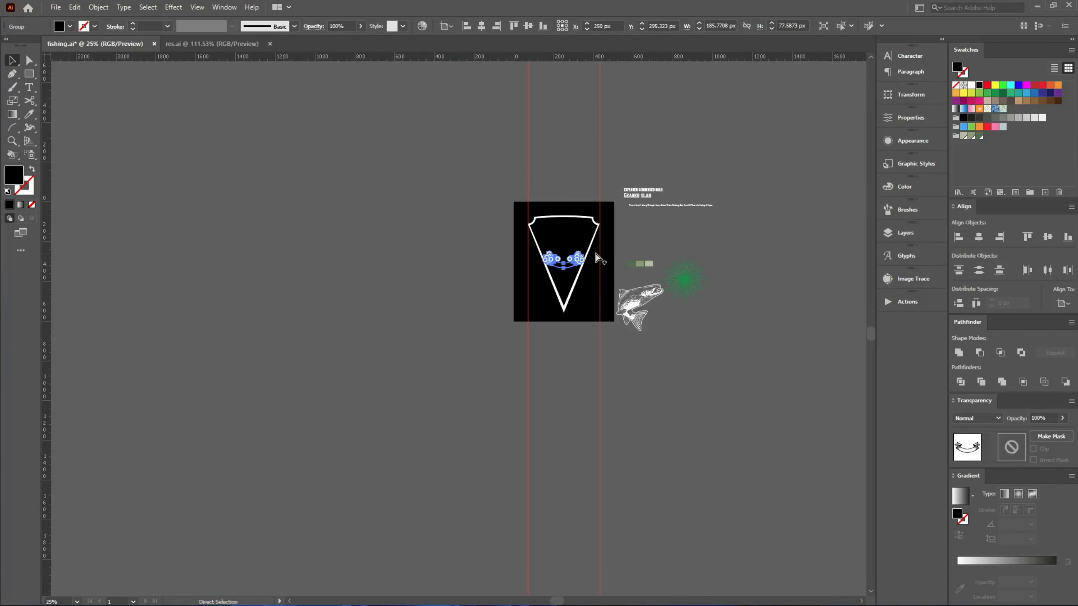
Enlarge the ribbon proportionally to about 361 px wide so that it spans the two guides.
key("a")
key("v")
scroll(591, 267, "up", 1)
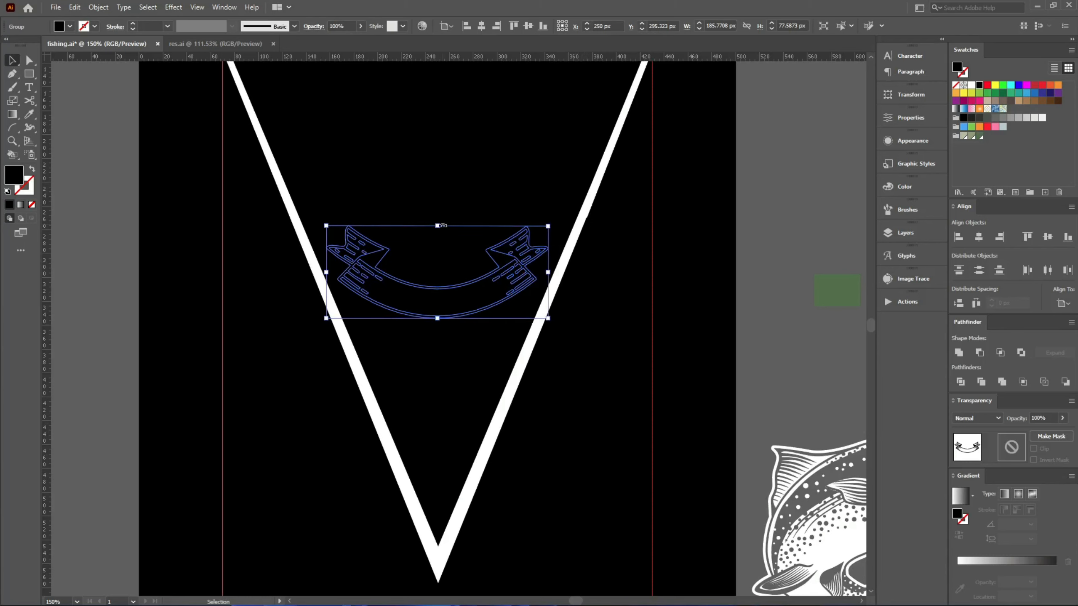
left_click_drag(441, 223, 447, 139)
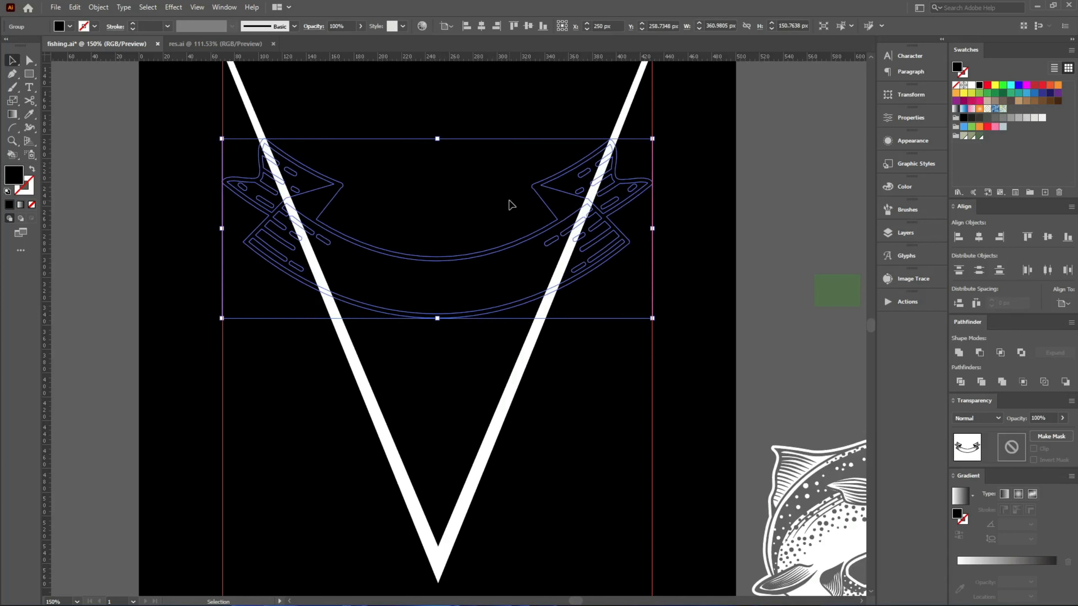
Offset the ribbon paths by 2 px with round joins and unite the results into one solid silhouette.
key("ctrl+alt+o")
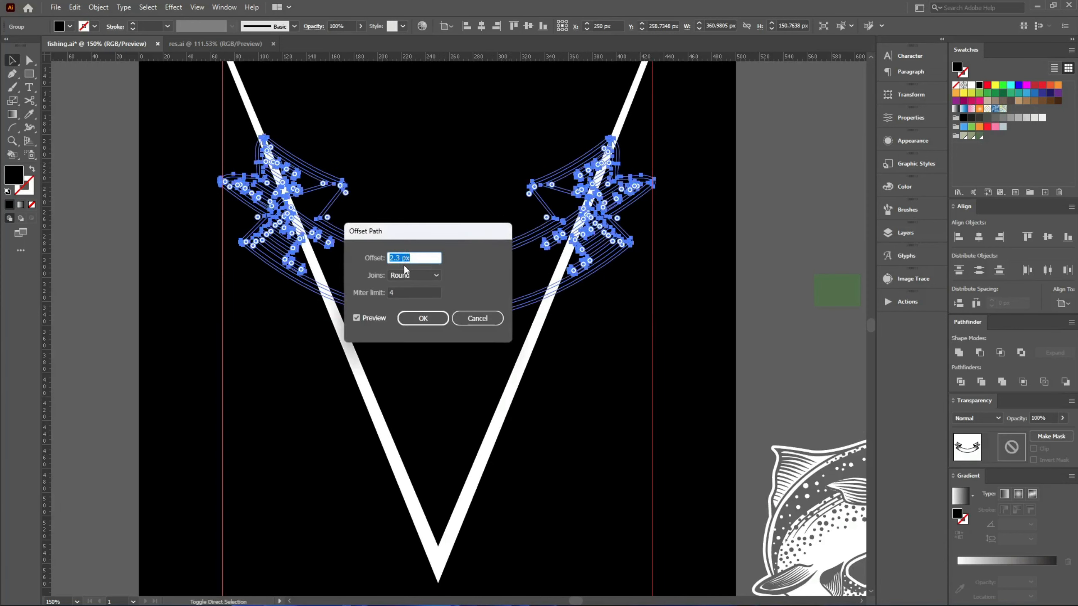
type("2")
left_click(406, 317)
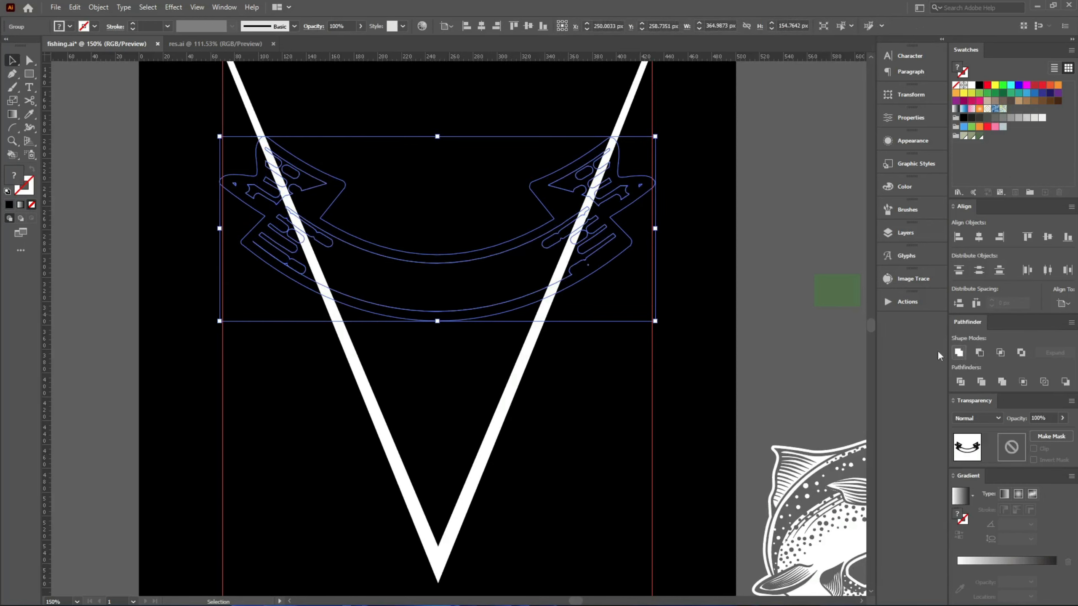
left_click(958, 352)
Place the ribbon silhouette directly behind the ribbon line art and fill it with white.
key("ctrl+x")
left_click_drag(441, 186, 502, 328)
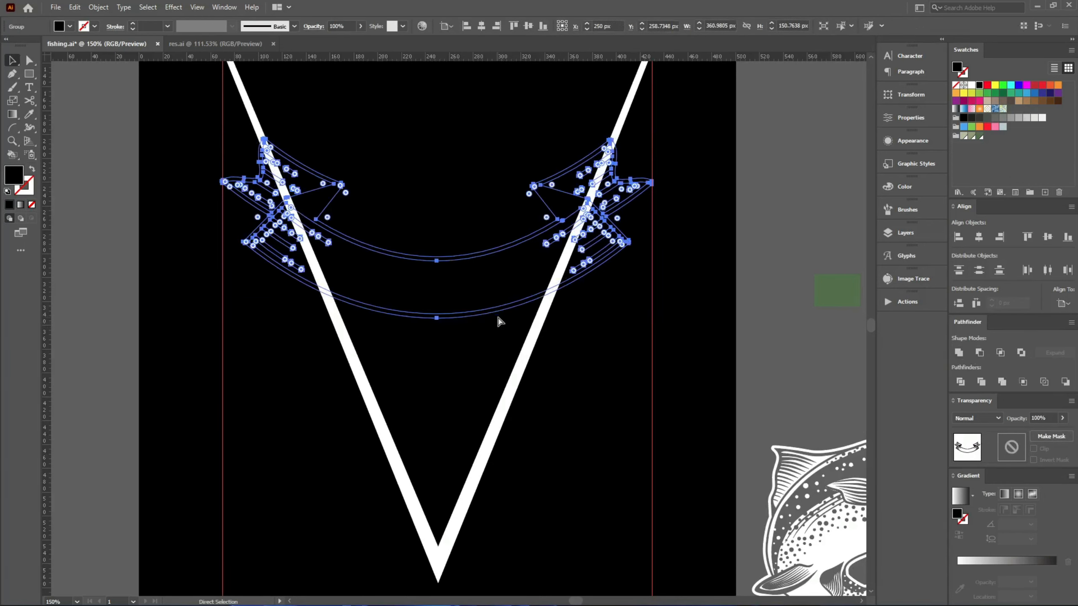
key("ctrl+b")
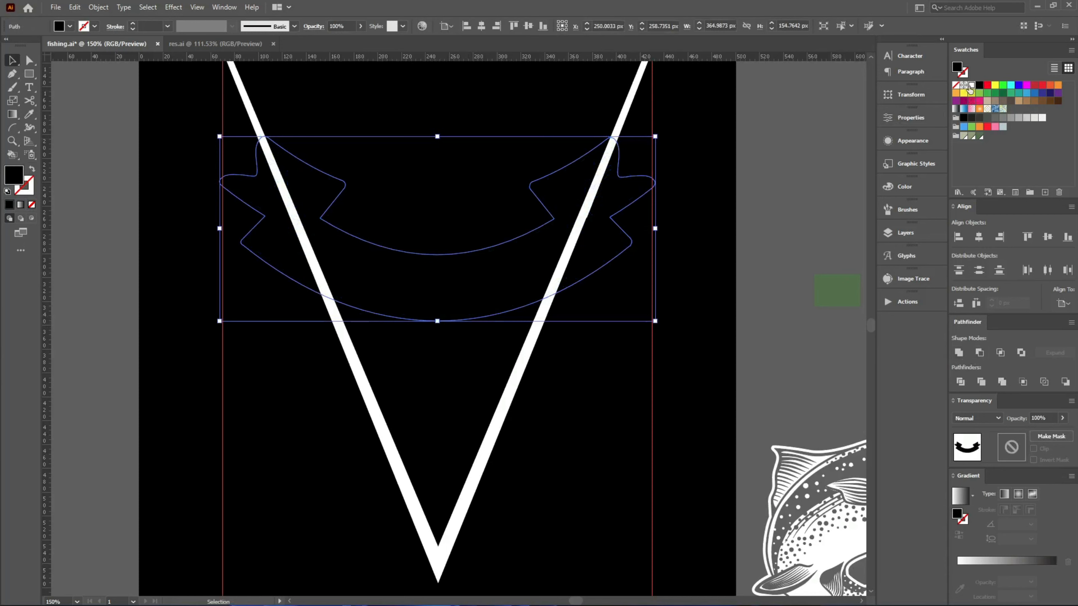
left_click(971, 86)
Make an opacity mask on the white silhouette from the black ribbon line art, without clipping.
left_click(411, 184)
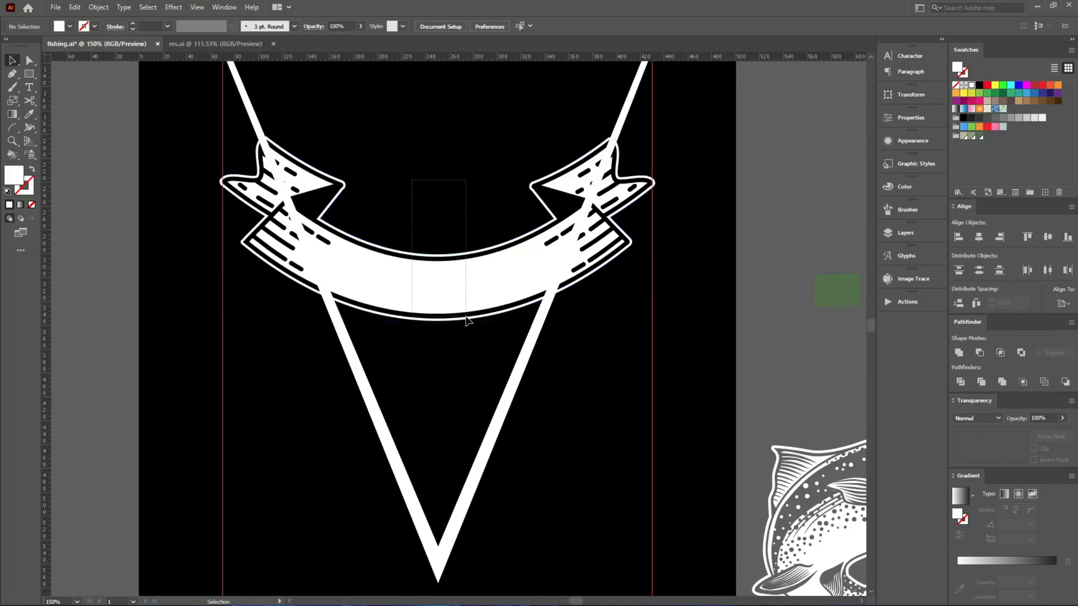
left_click_drag(466, 321, 467, 321)
left_click(1051, 436)
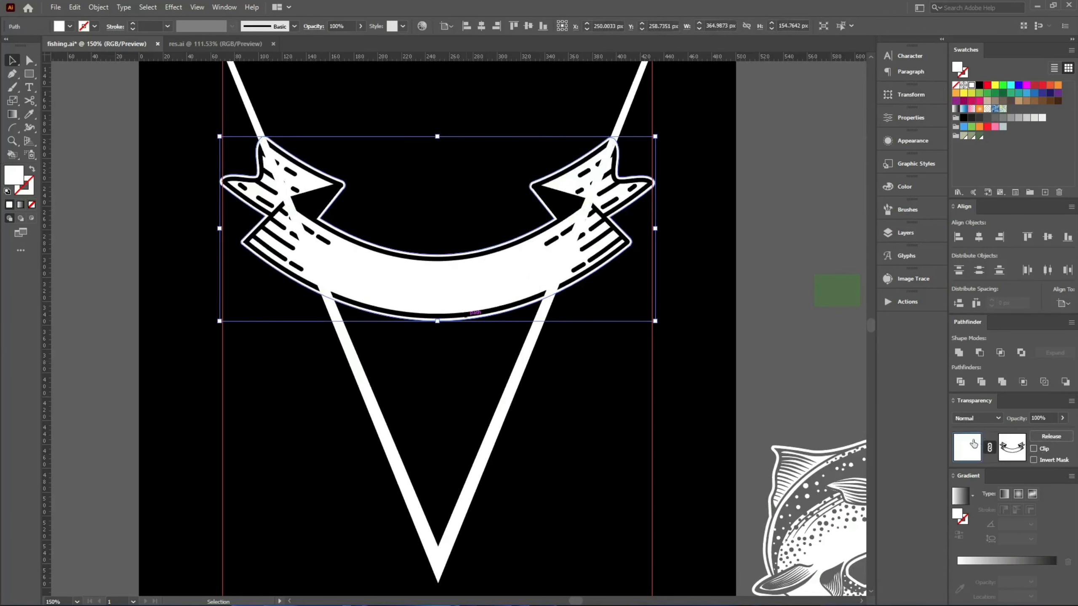
left_click(600, 387)
Scale the masked ribbon to about 360 px wide to fit between the guides, and nudge it up a little.
left_click(473, 287)
key("Up")
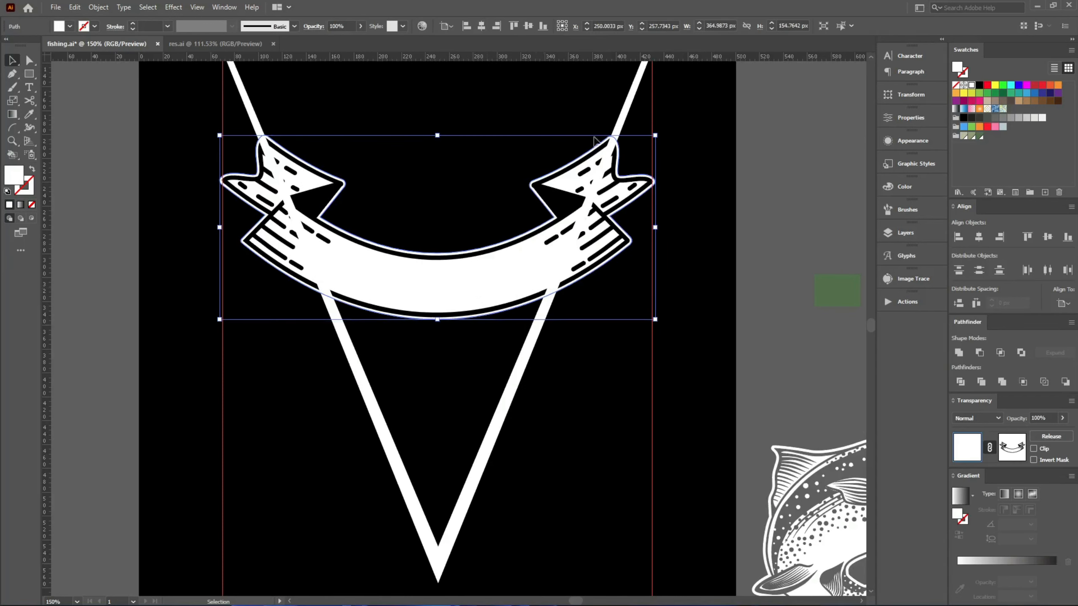
scroll(654, 229, "up", 3)
left_click_drag(655, 231, 646, 232)
key("ctrl+1")
scroll(598, 274, "up", 1)
key("Up")
key("Up")
key("Up")
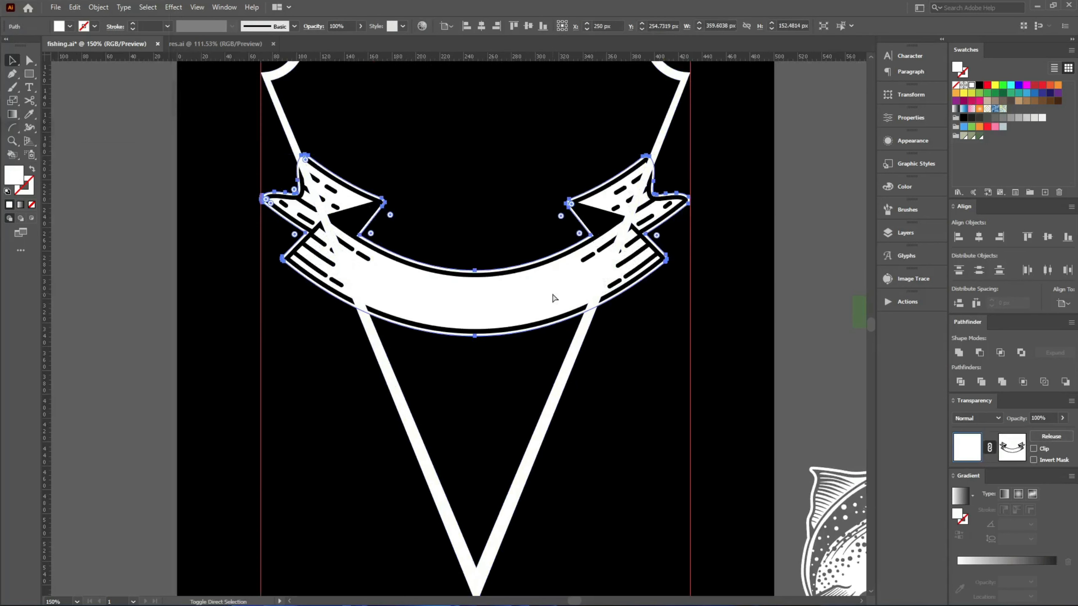
Offset the ribbon outline by 3 px with round joins and paste the resulting silhouette in place in front.
key("ctrl+shift+o")
key("Up")
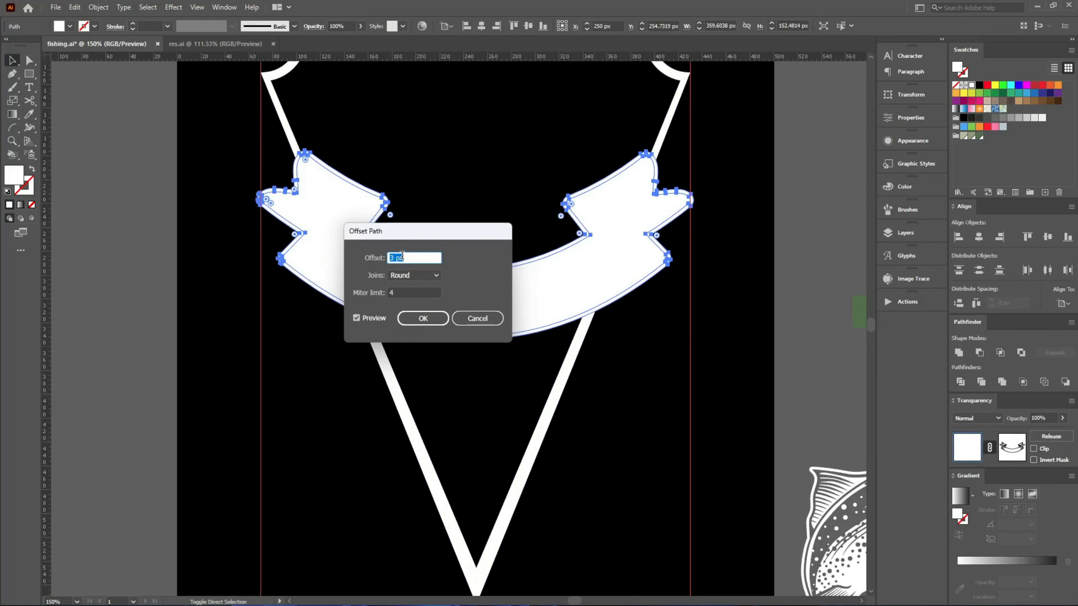
left_click(408, 317)
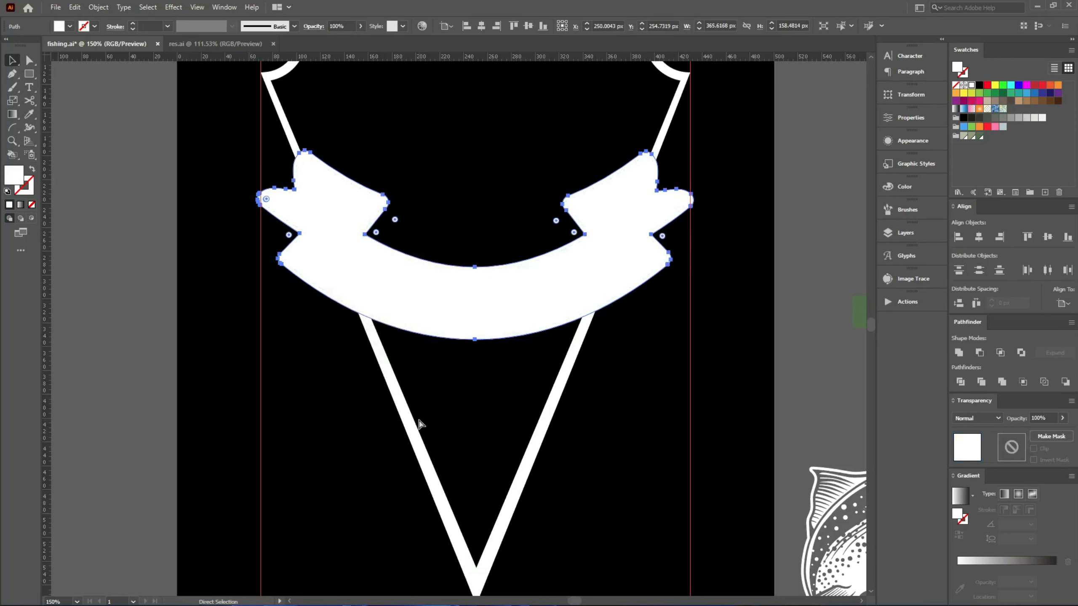
key("ctrl+x")
key("ctrl+f")
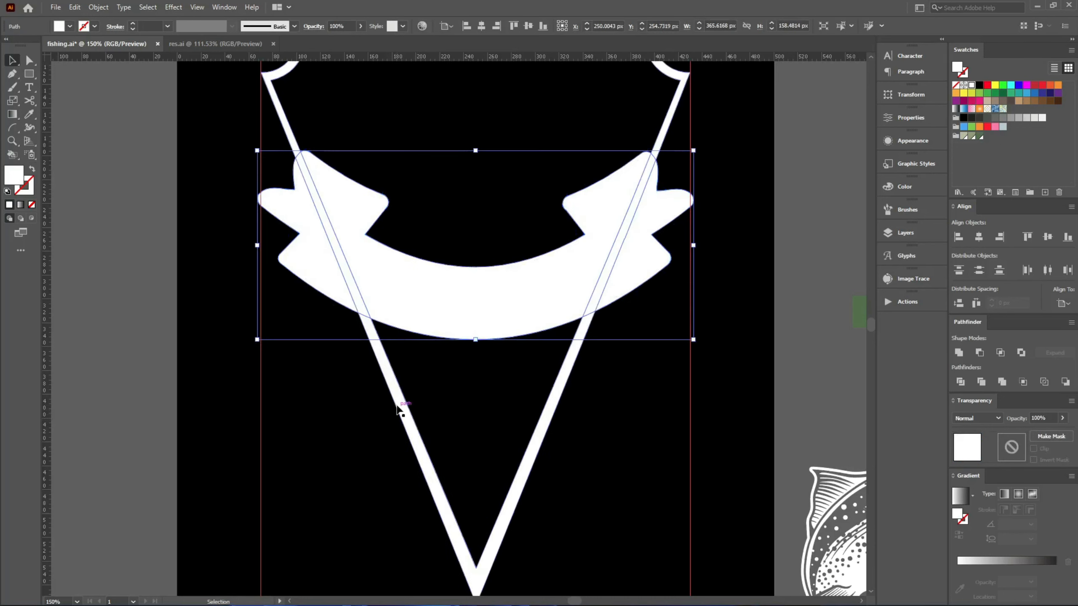
Erase the pointed lower part of the frame below the ribbon, leaving its cut ends under the banner.
left_click(398, 408)
key("shift+e")
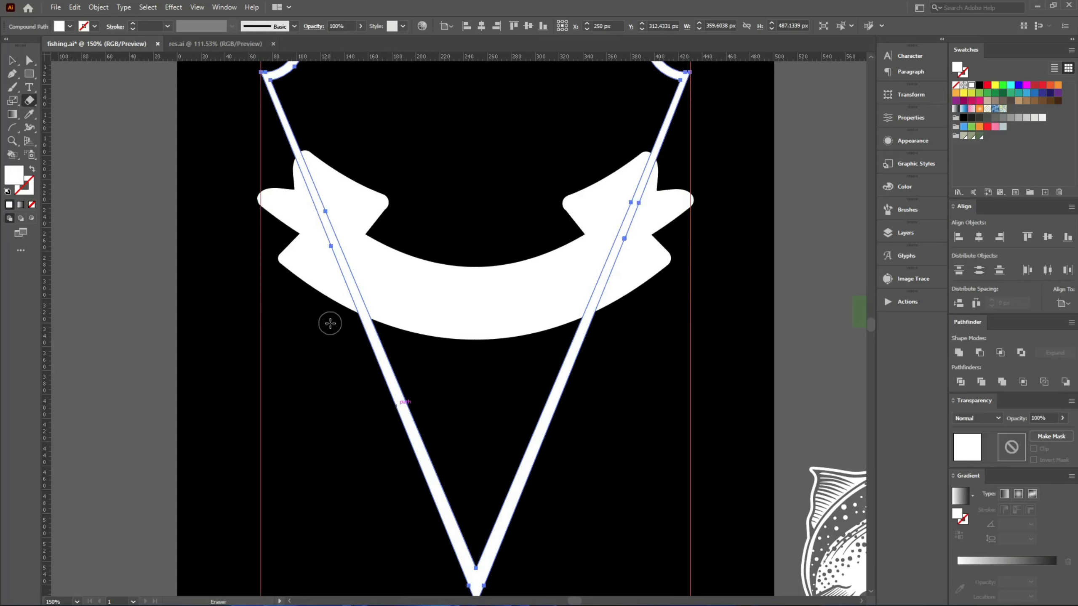
scroll(335, 312, "down", 3)
mouse_move(356, 188)
left_mouse_down()
mouse_move(467, 487)
mouse_move(502, 372)
mouse_move(606, 165)
left_mouse_up()
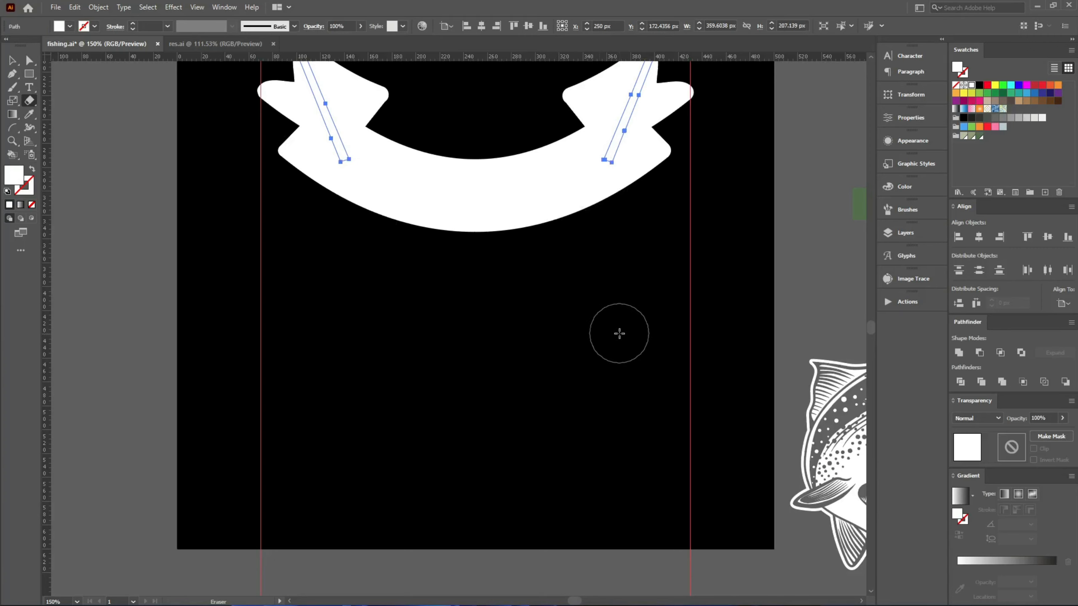
key("v")
scroll(615, 332, "up", 3)
key("ctrl+shift+a")
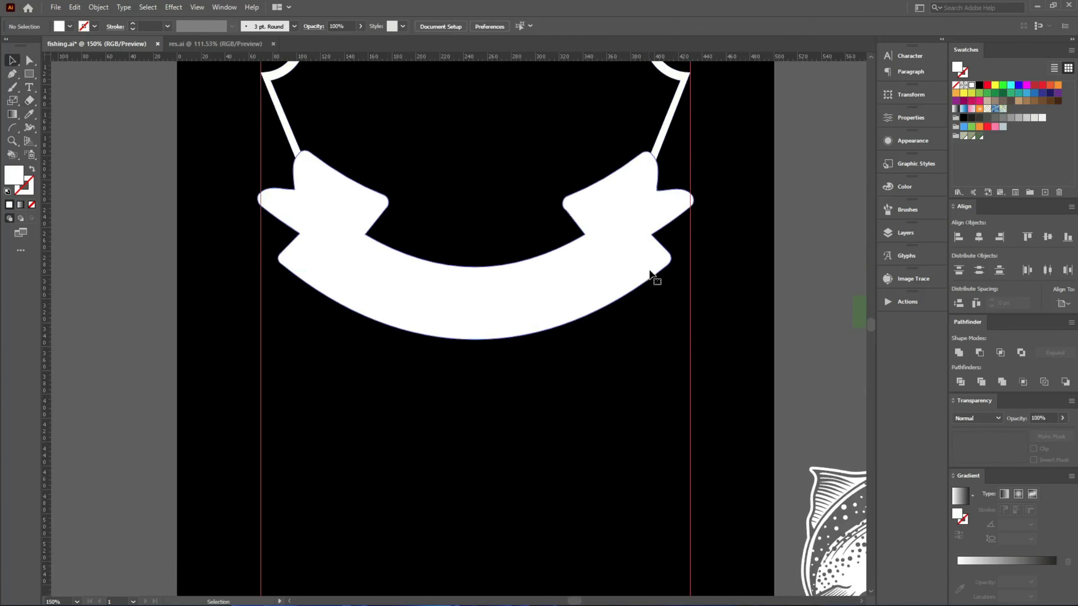
Remove the offset ribbon silhouette from the artwork, add a non-clipping opacity mask to the frame and enter the mask for editing.
scroll(721, 303, "up", 3)
key("ctrl+z")
key("ctrl+z")
key("ctrl+z")
key("ctrl+z")
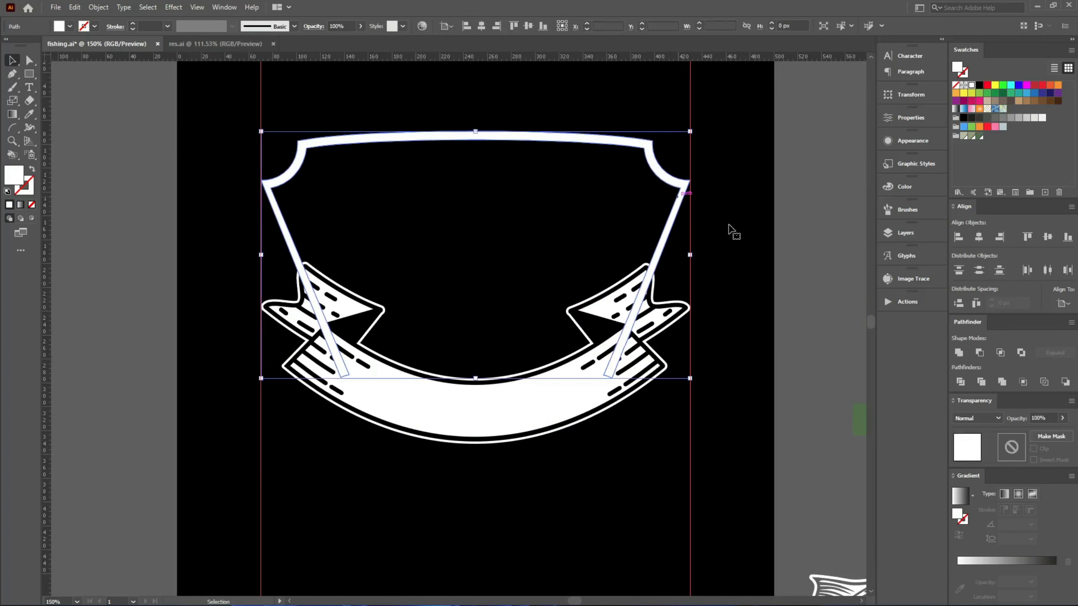
left_click(1043, 436)
left_click(1002, 439)
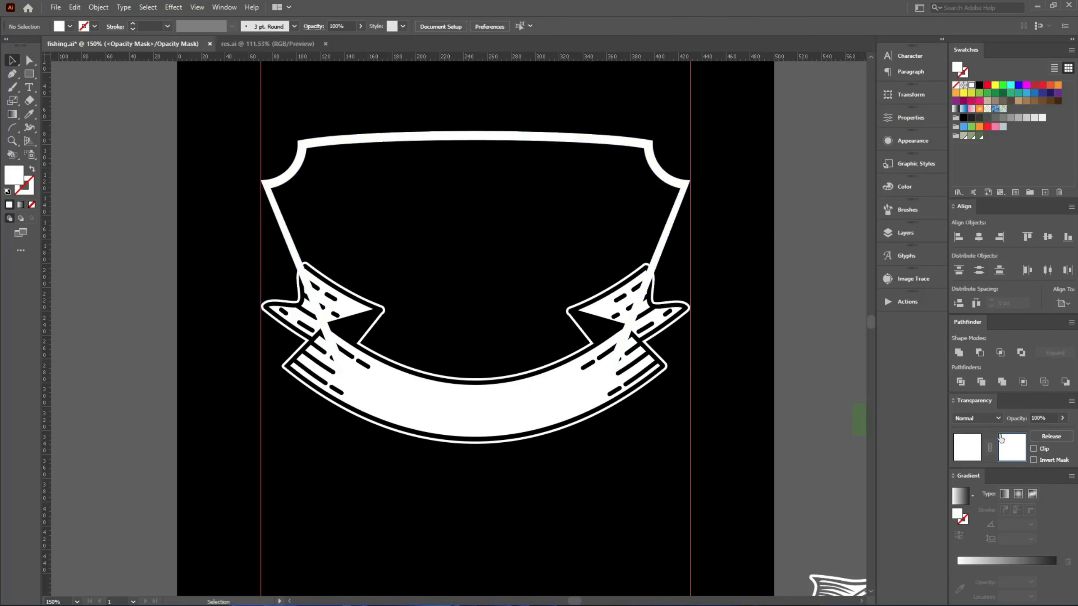
Paste the ribbon silhouette in place inside the mask, fill it black to hide the frame behind the ribbon, and leave mask editing.
key("ctrl+f")
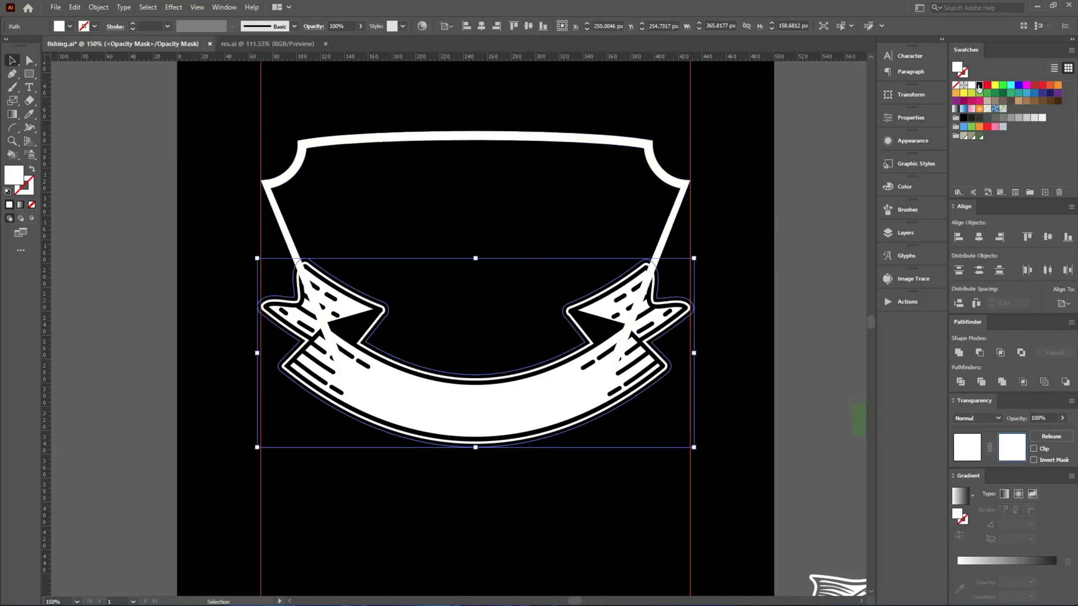
left_click(979, 86)
left_click(966, 443)
key("ctrl+shift+a")
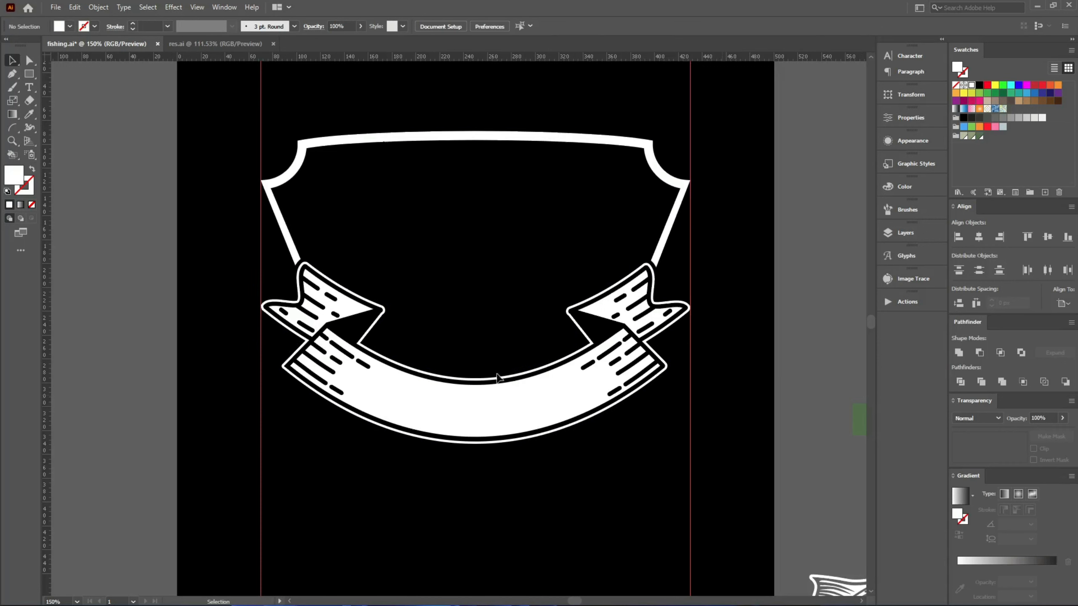
Group the frame and ribbon, move them further down the artboard, and save the file.
key("ctrl+0")
left_click(514, 409)
key("ctrl+1")
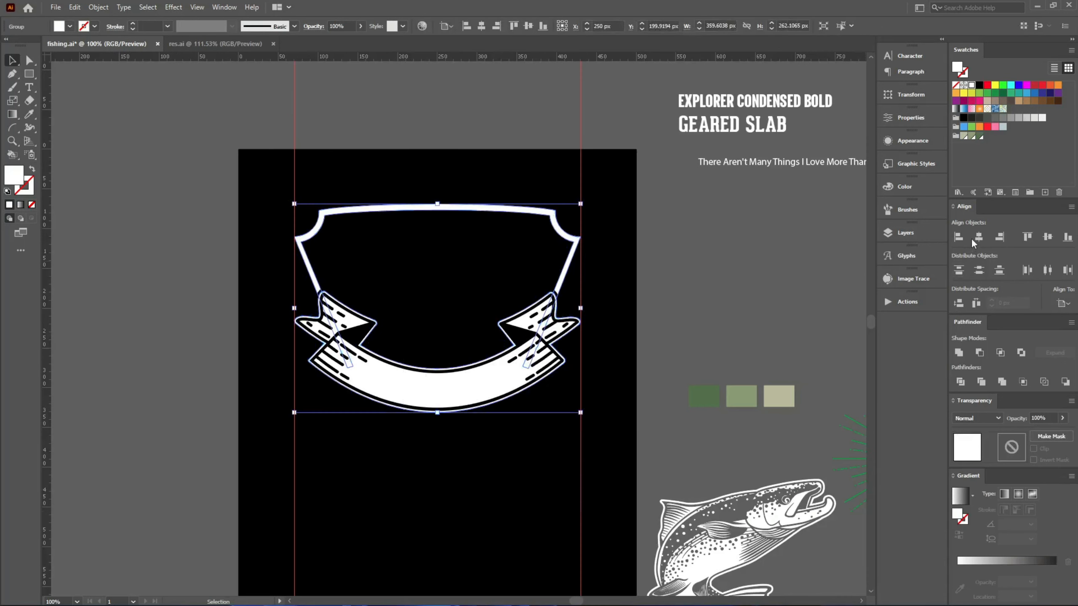
left_click_drag(520, 356, 522, 434)
key("ctrl+shift+a")
key("ctrl+s")
Centre the green starburst horizontally on the artboard, move it up inside the frame and scale it to about 311 px.
scroll(637, 349, "down", 3)
left_click(844, 324)
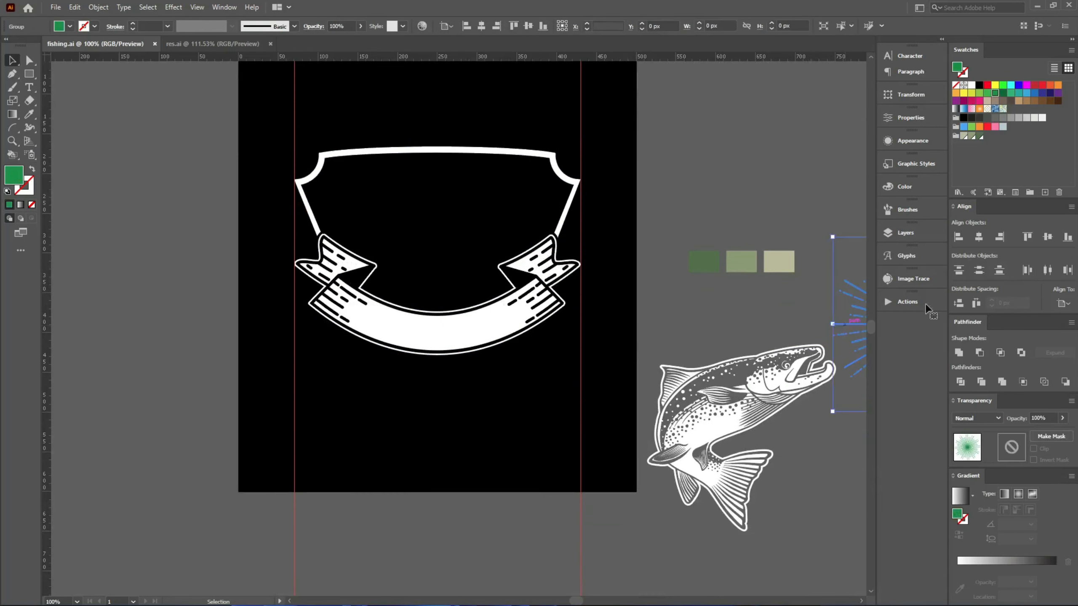
left_click(979, 237)
left_click_drag(466, 296, 468, 213)
left_click_drag(525, 243, 561, 244)
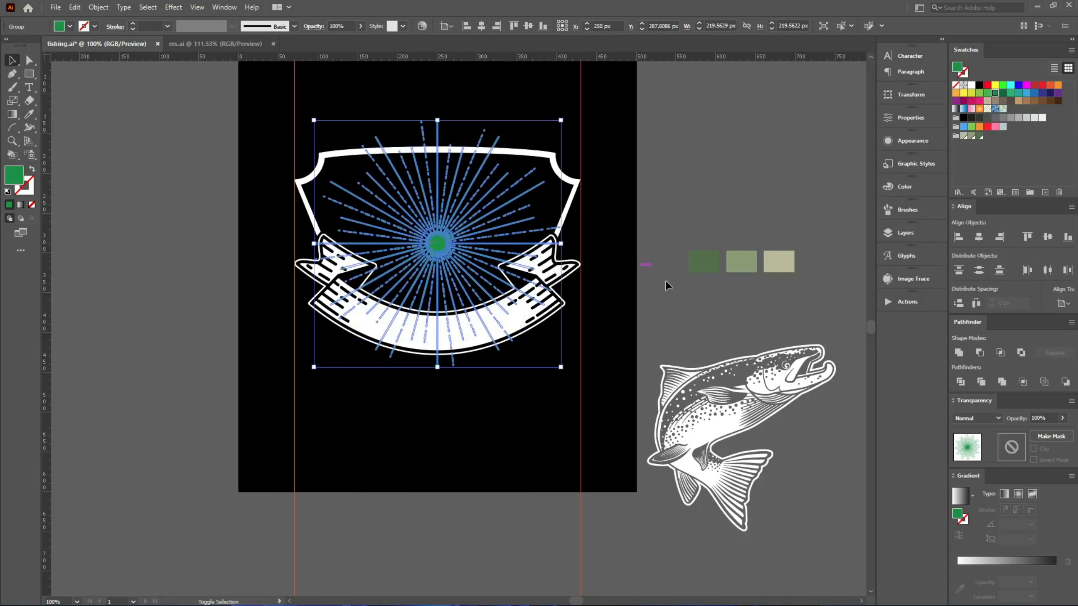
left_click(665, 282)
Stretch the starburst to about 414 px wide and 345 px high so its rays extend past the frame.
scroll(462, 222, "up", 1)
left_click(451, 256)
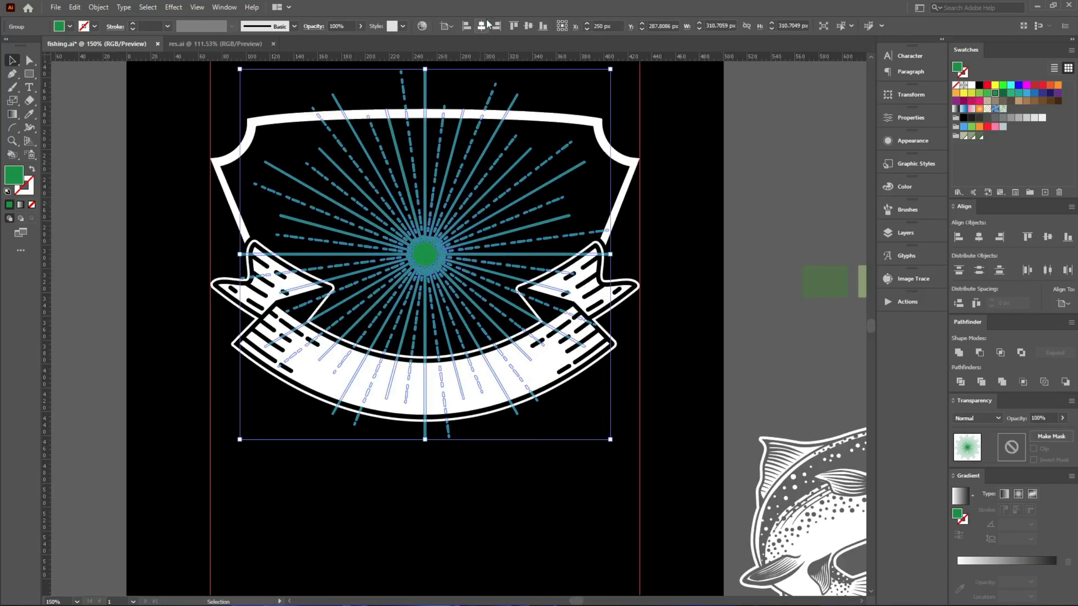
left_click_drag(608, 253, 674, 255)
scroll(420, 185, "up", 2)
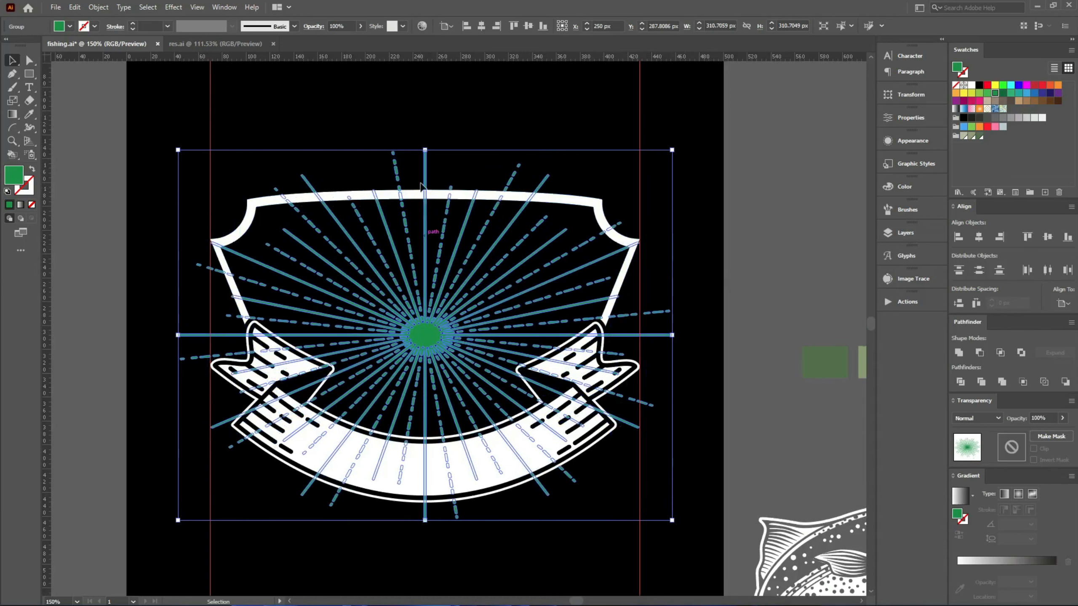
left_click_drag(426, 152, 415, 111)
Offset the frame and ribbon outlines by about 3 px, paste the offset shapes in place and unite them into one silhouette.
left_click(610, 317)
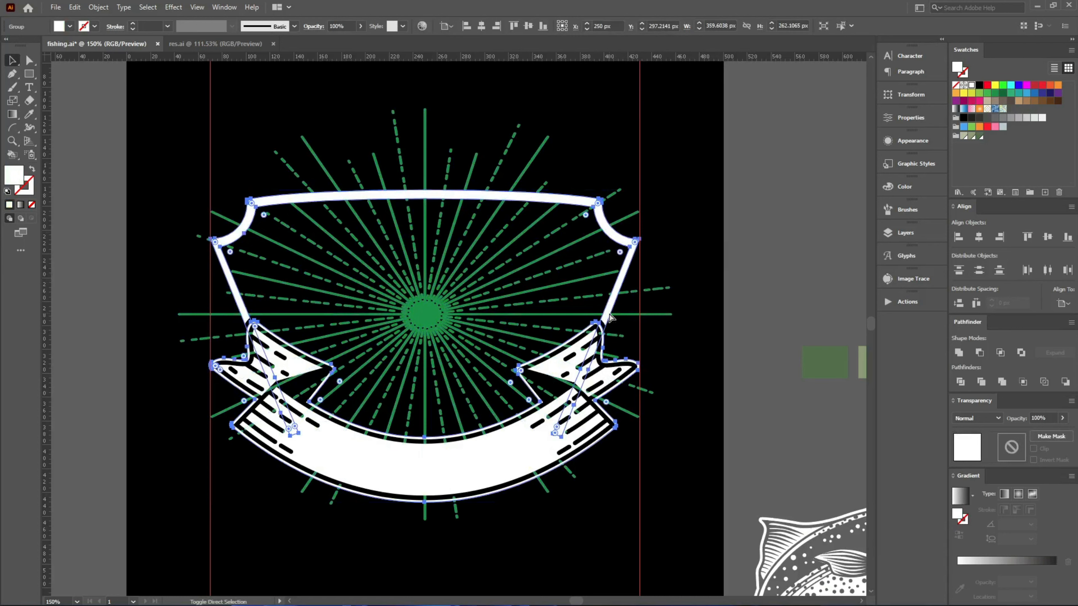
key("ctrl+alt+o")
type("5")
left_click(420, 315)
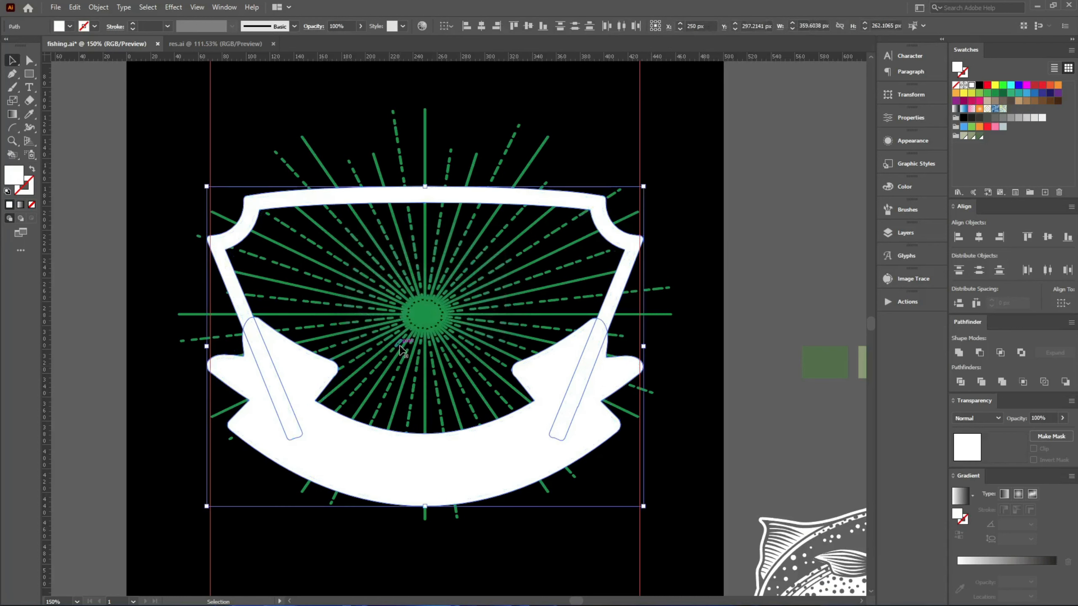
key("ctrl+x")
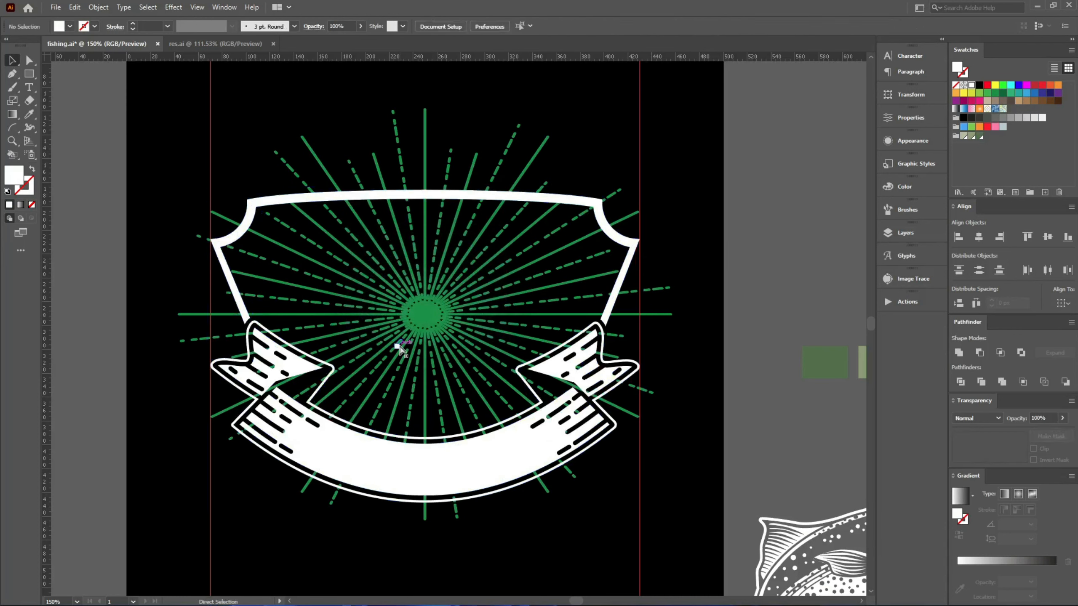
key("ctrl+f")
left_click(967, 355)
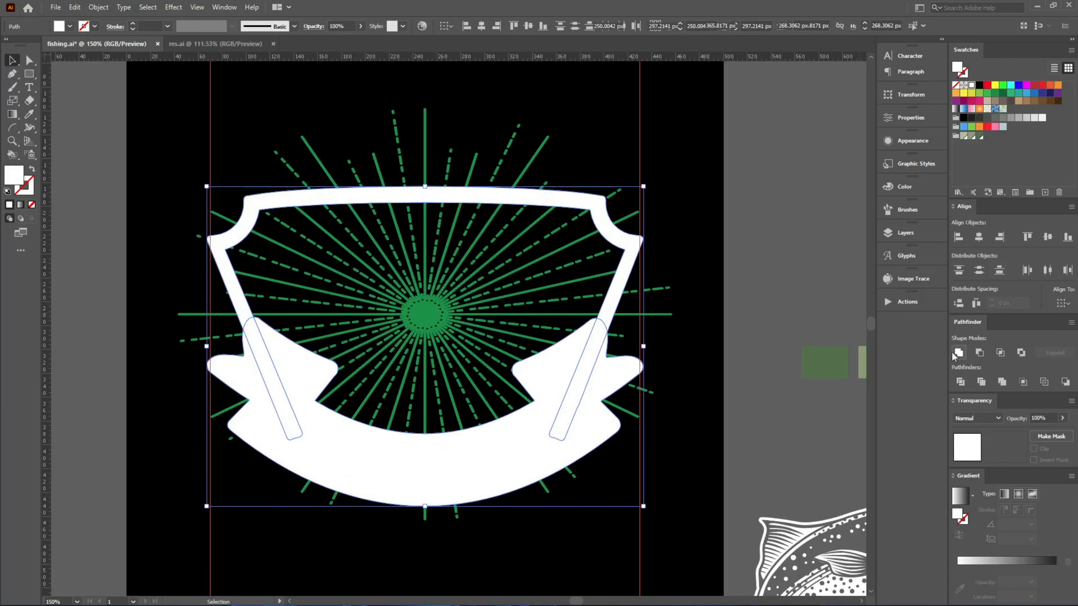
Erase the starburst rays that extend above the frame's upper edge.
left_click(425, 168)
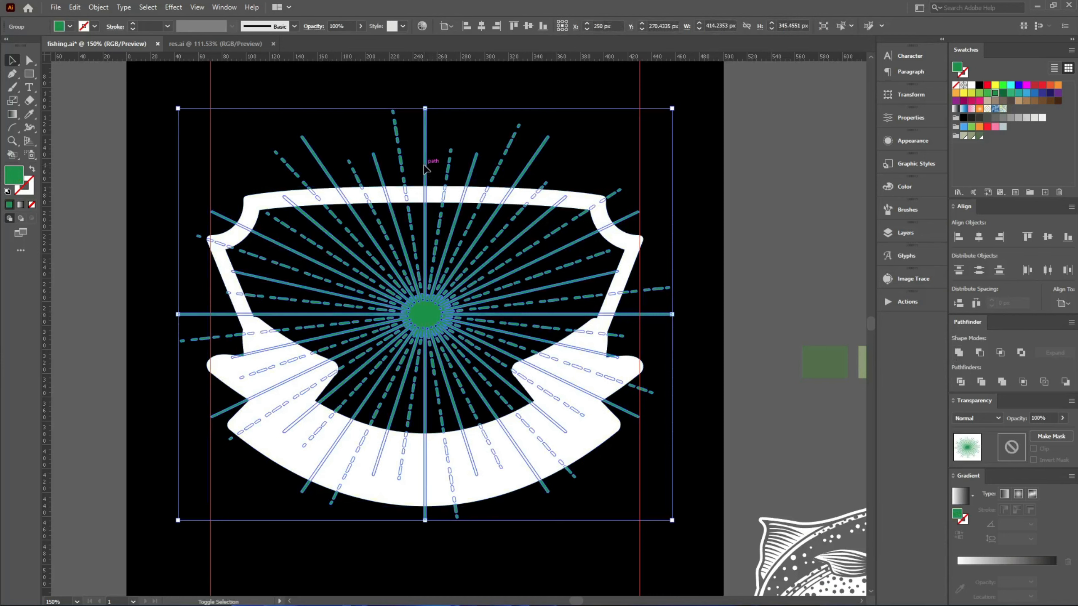
key("shift+e")
mouse_move(289, 149)
left_mouse_down()
mouse_move(306, 169)
mouse_move(660, 166)
left_mouse_up()
left_click_drag(565, 135, 297, 131)
scroll(728, 196, "up", 3)
Erase the starburst ray ends that stick out beyond the right side of the frame and ribbon.
left_click_drag(476, 200, 486, 246)
left_click_drag(600, 382, 610, 163)
mouse_move(595, 205)
left_mouse_down()
mouse_move(495, 356)
mouse_move(421, 516)
left_mouse_up()
left_click_drag(496, 375, 577, 265)
left_click_drag(609, 373, 573, 446)
left_click_drag(602, 375, 697, 210)
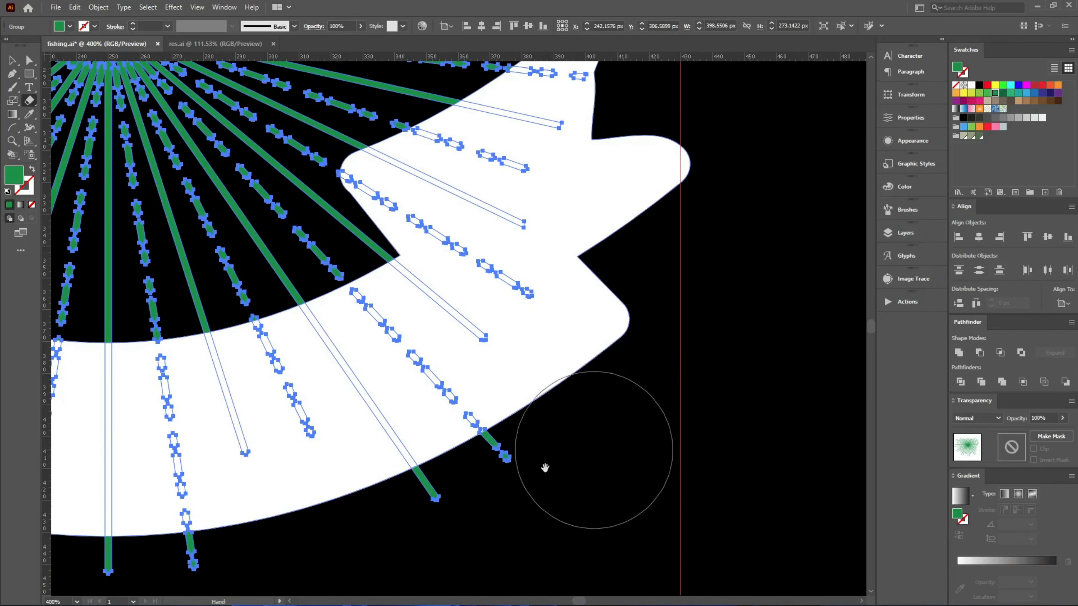
Erase the starburst ray ends that stick out below the ribbon's lower curve.
left_click_drag(545, 468, 764, 337)
mouse_move(733, 288)
left_mouse_down()
mouse_move(683, 318)
mouse_move(169, 373)
left_mouse_up()
left_click_drag(358, 364, 763, 466)
mouse_move(561, 452)
left_mouse_down()
mouse_move(391, 352)
mouse_move(235, 291)
left_mouse_up()
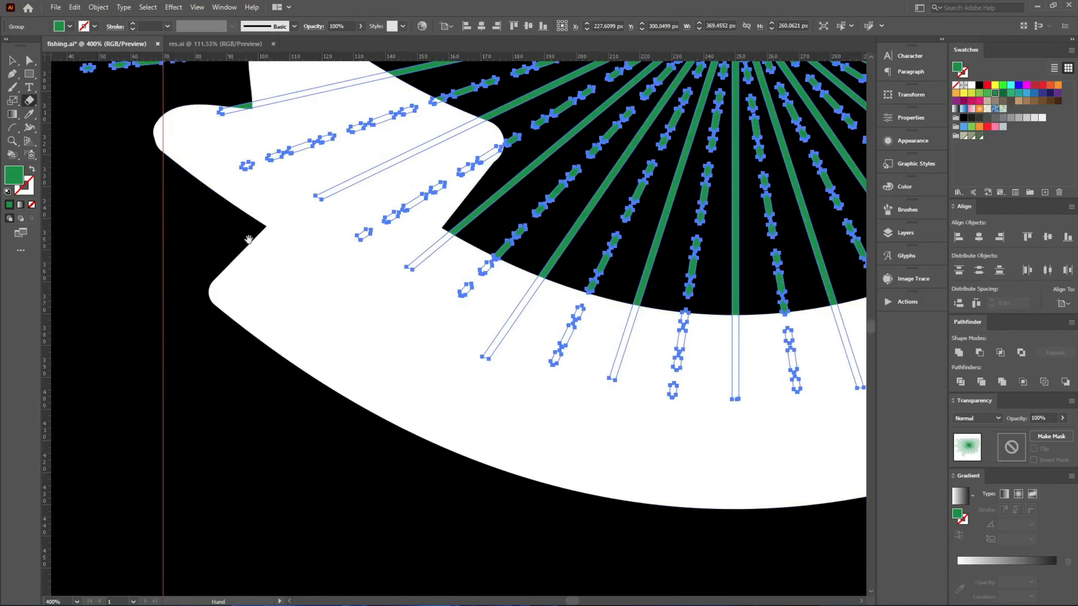
Erase the remaining starburst rays outside the left side of the frame and ribbon, and deselect the starburst.
left_click_drag(249, 239, 341, 535)
mouse_move(467, 505)
left_mouse_down()
mouse_move(294, 351)
mouse_move(127, 338)
left_mouse_up()
left_click_drag(224, 276, 246, 428)
mouse_move(267, 379)
left_mouse_down()
mouse_move(259, 428)
mouse_move(250, 203)
left_mouse_up()
scroll(449, 469, "down", 2)
key("v")
scroll(449, 469, "down", 1)
left_click(450, 469)
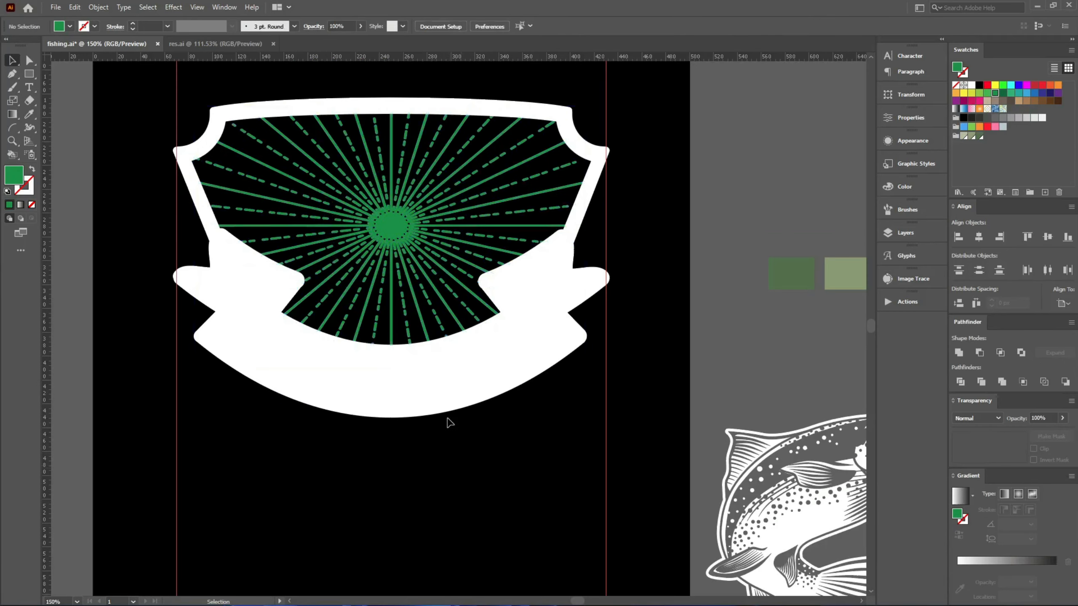
Fill the white combined frame-and-ribbon silhouette with black and cut it from the artboard.
left_click(446, 412)
left_click(978, 85)
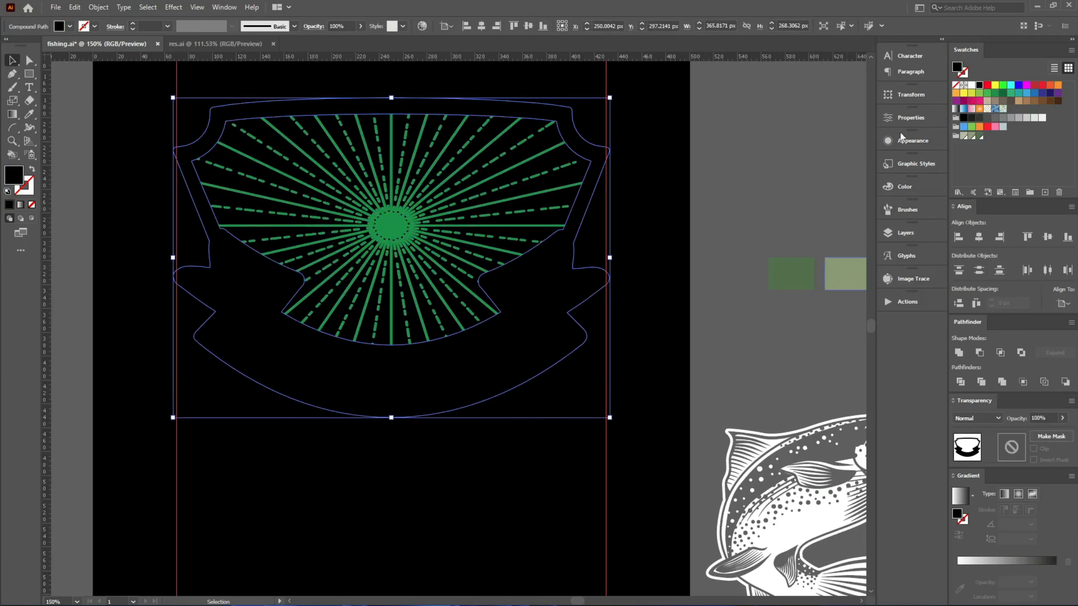
key("a")
key("v")
Make an unclipped opacity mask for the green starburst and paste the black frame-and-ribbon silhouette in place inside it.
left_click(386, 232)
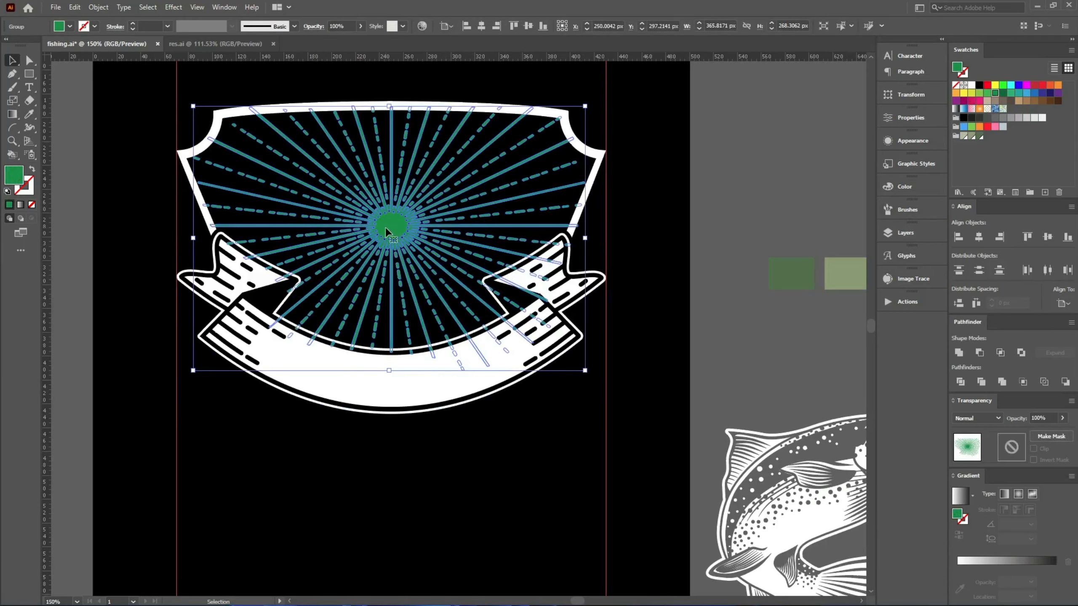
left_click(1048, 437)
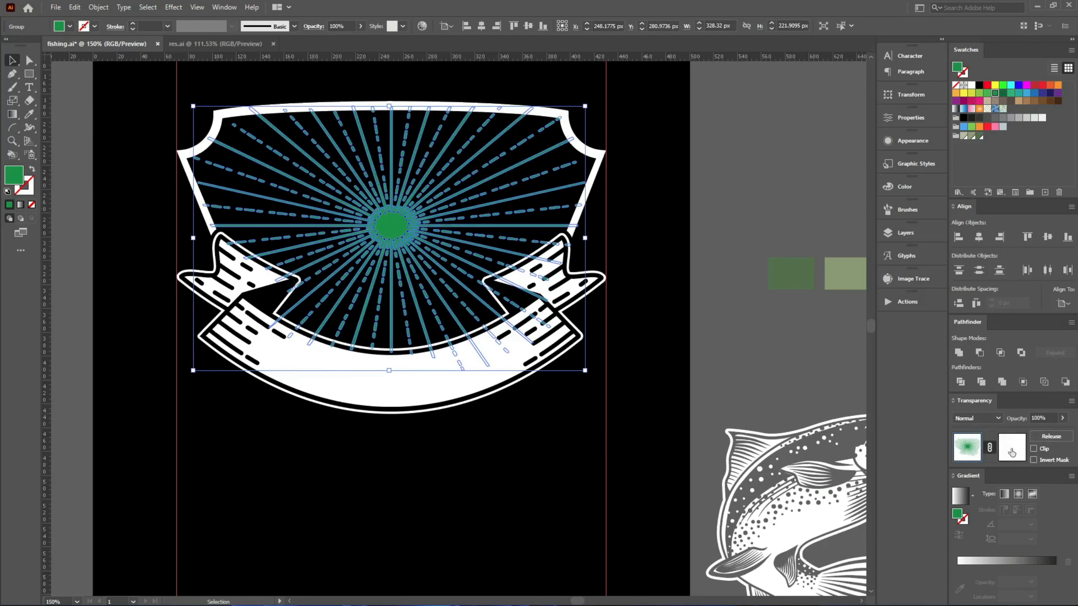
left_click(1010, 450)
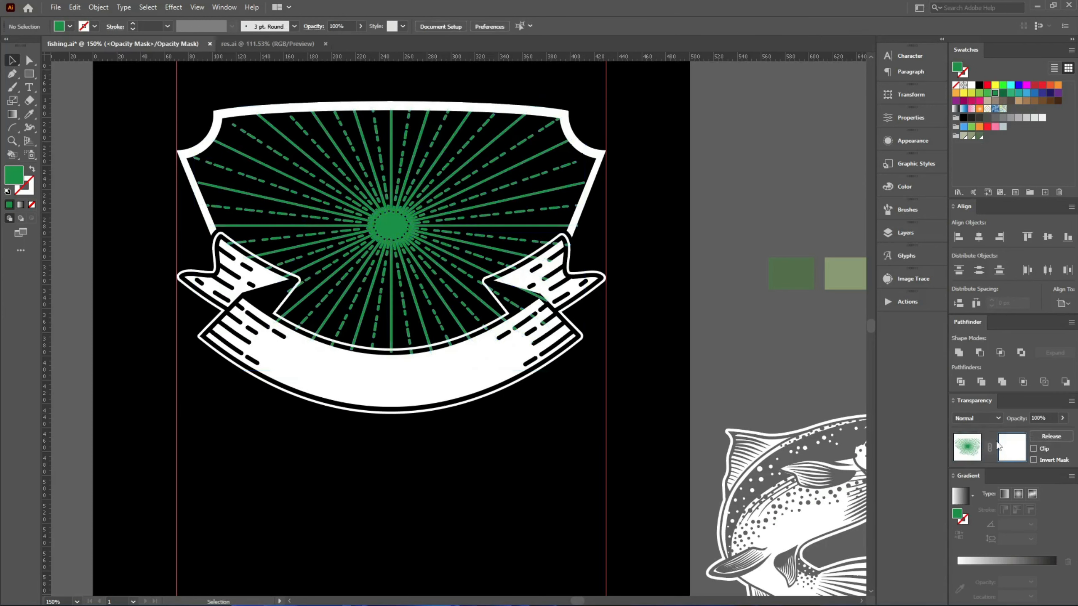
key("ctrl+f")
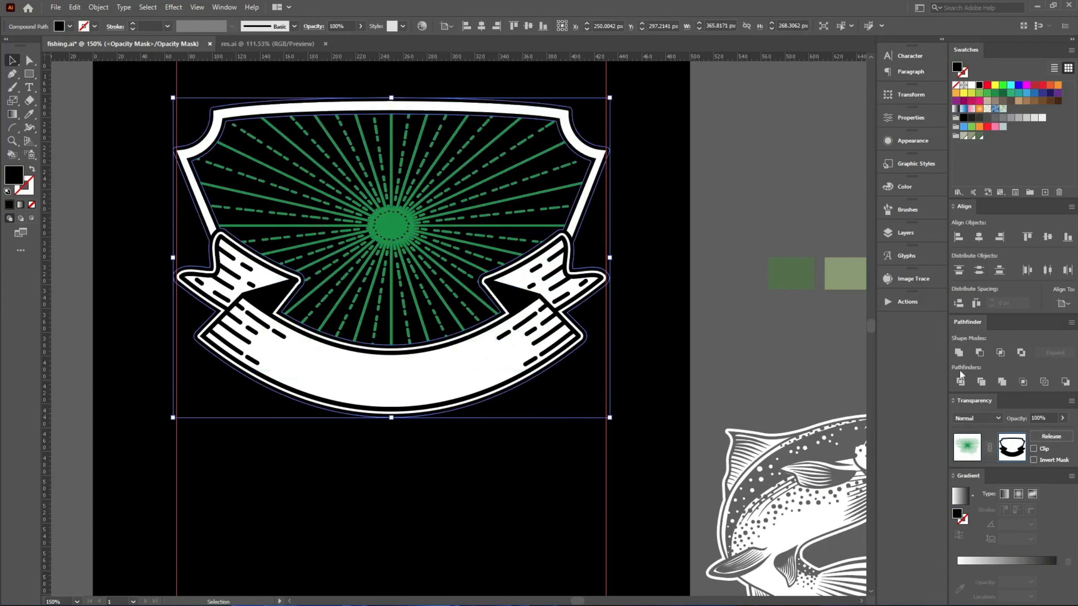
left_click(966, 450)
left_click(541, 464)
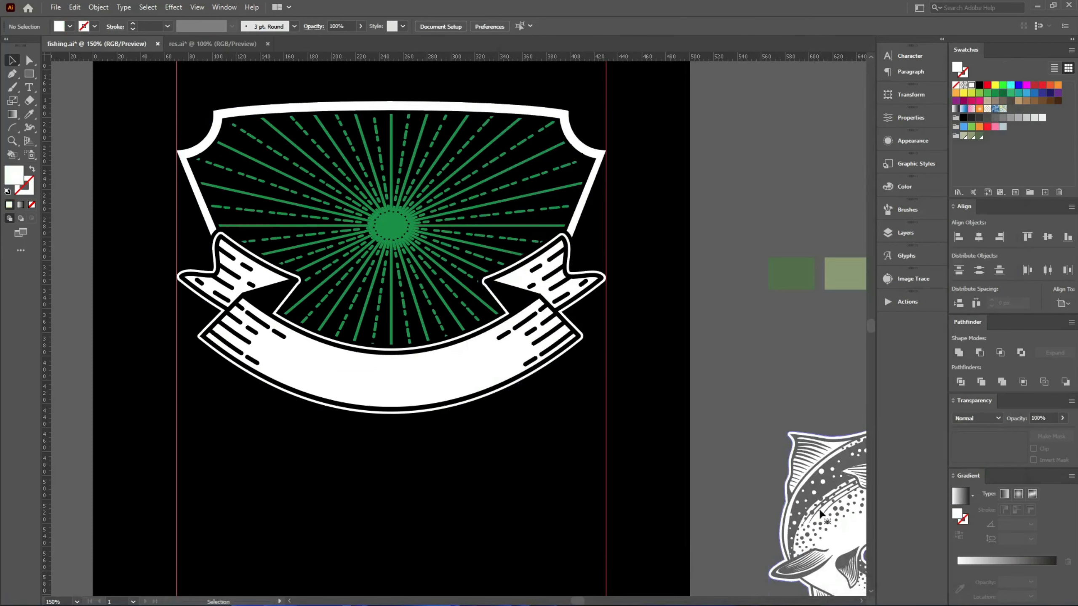
Fill the white trout illustration beside the artboard with light blue.
left_click(820, 515)
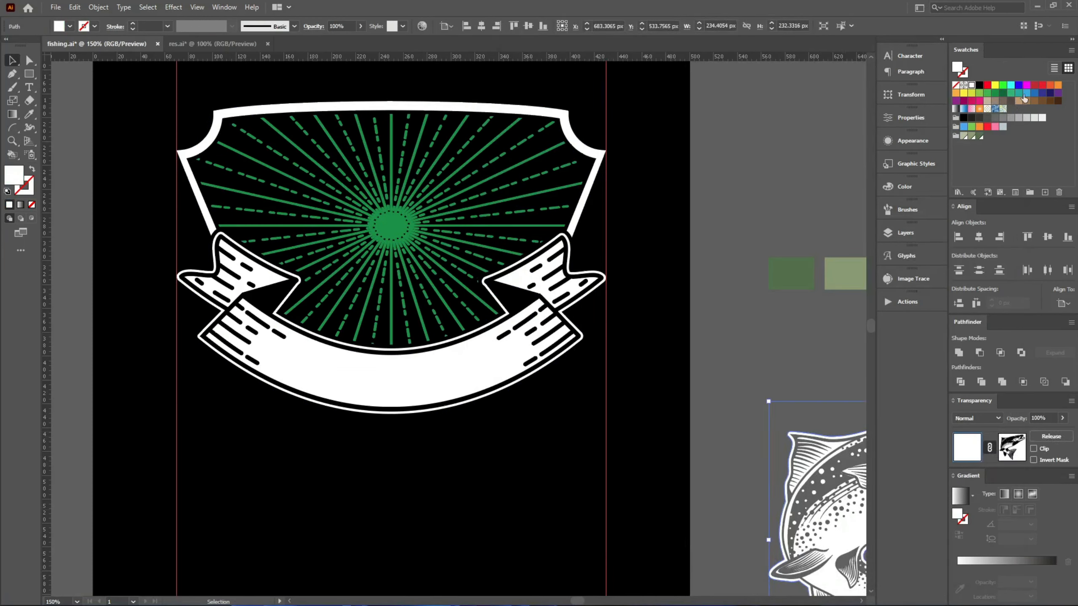
left_click(1025, 93)
key("a")
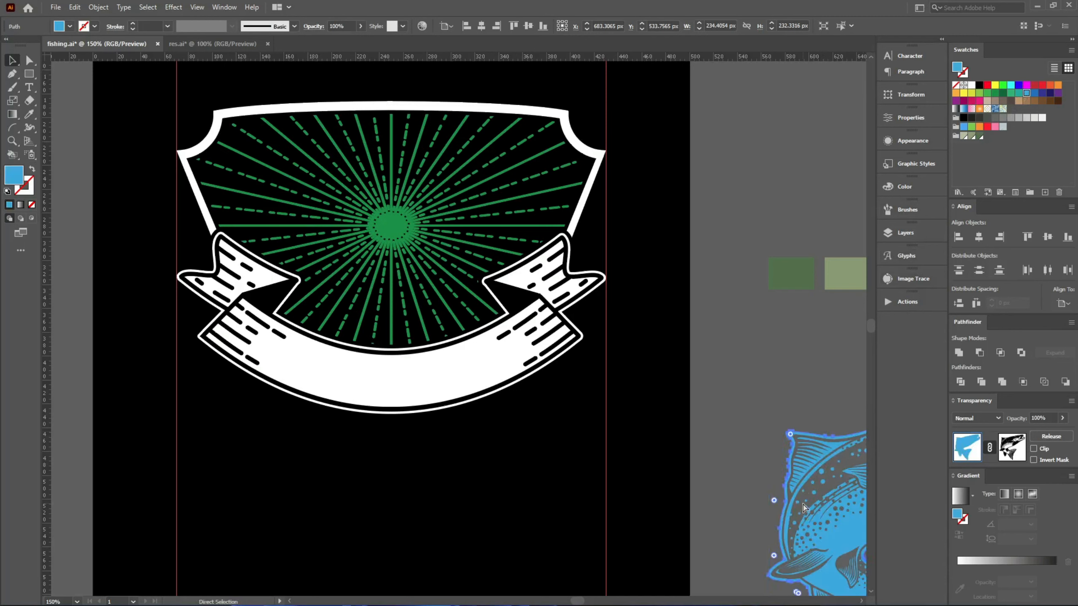
key("v")
Move the blue trout over the starburst inside the badge frame and save the document.
left_click_drag(779, 512, 304, 223)
key("ctrl+s")
key("a")
key("v")
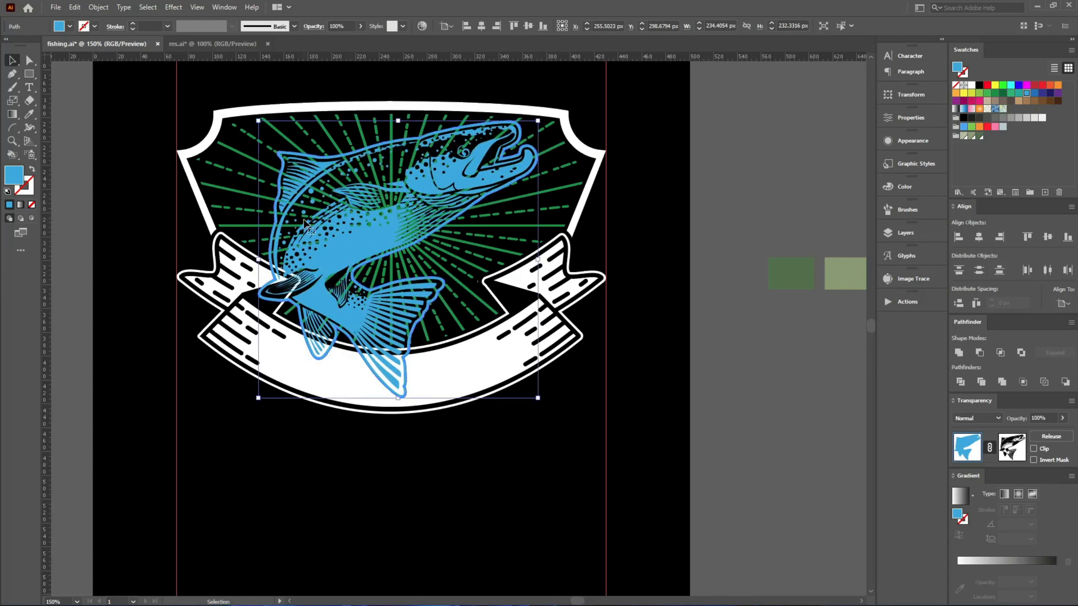
Scale the trout down to about 227 px wide and nudge it slightly to the right within the badge.
key("ctrl+=")
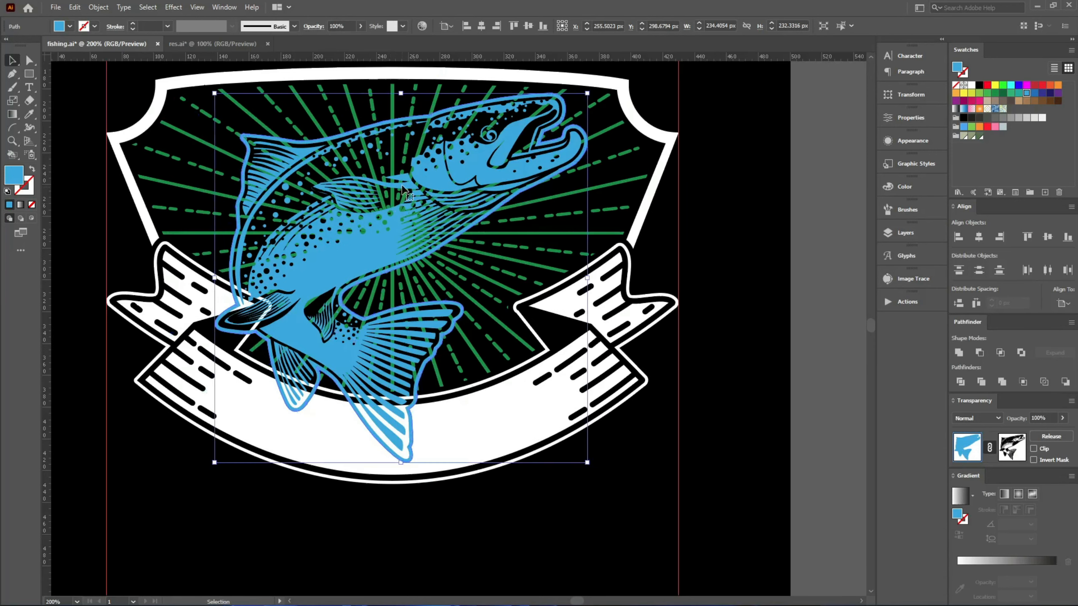
left_click_drag(411, 190, 425, 187)
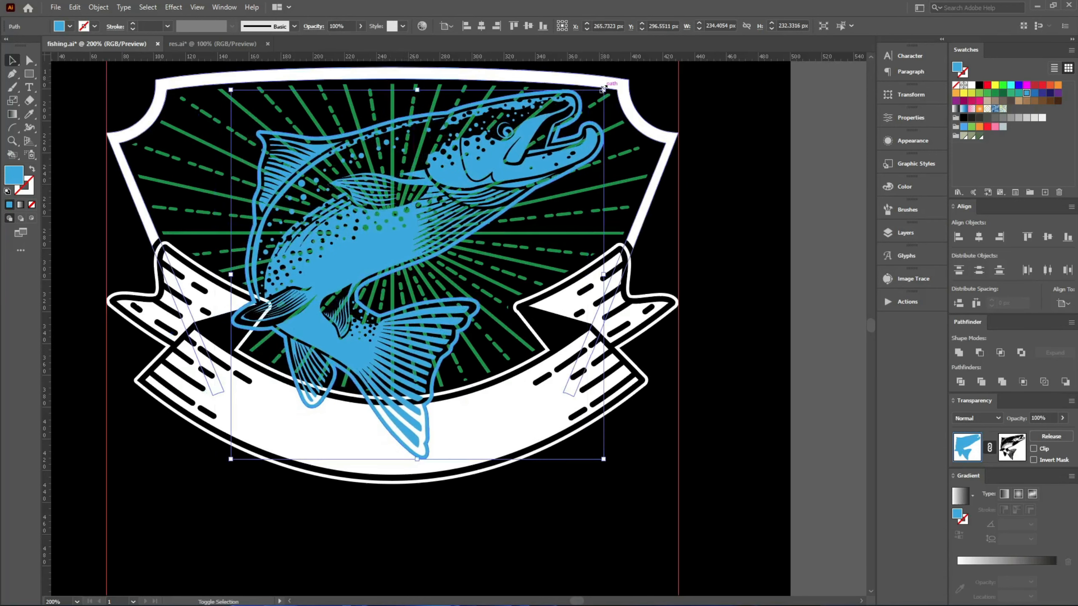
left_click_drag(603, 90, 595, 93)
mouse_move(425, 194)
left_mouse_down()
mouse_move(431, 167)
mouse_move(434, 188)
left_mouse_up()
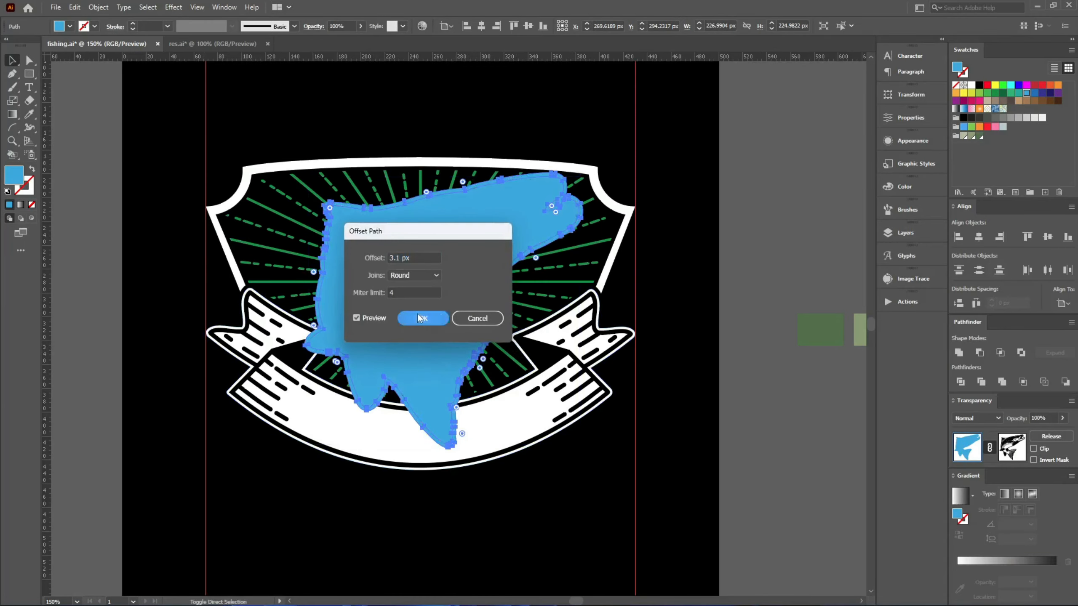
Offset the trout's outline by 3.1 px with round joins and transfer the enlarged silhouette in place into the starburst's opacity mask.
left_click(417, 317)
key("ctrl+plus")
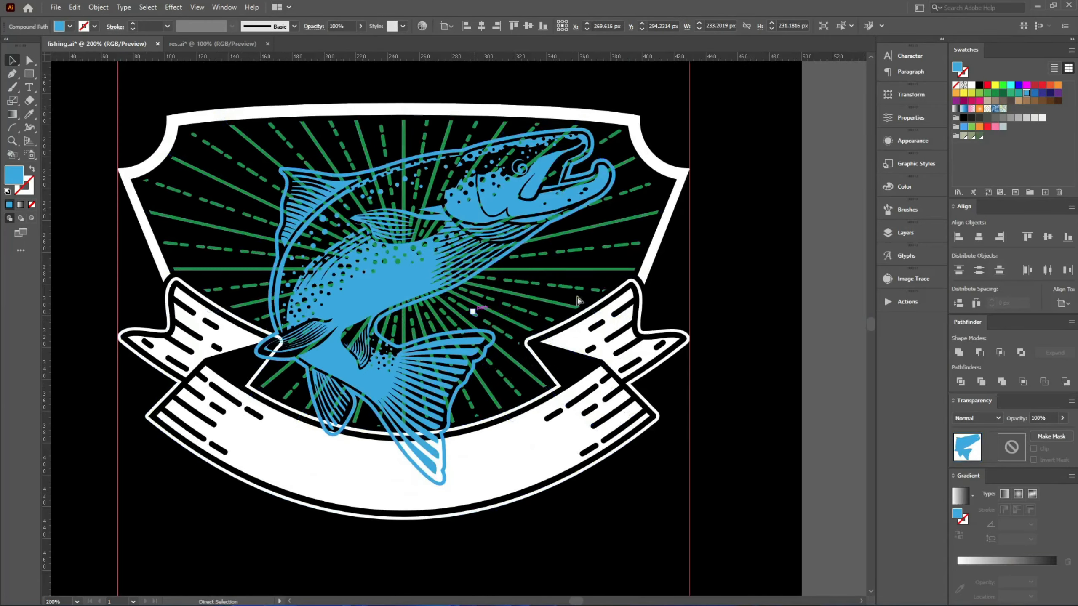
left_click(577, 276)
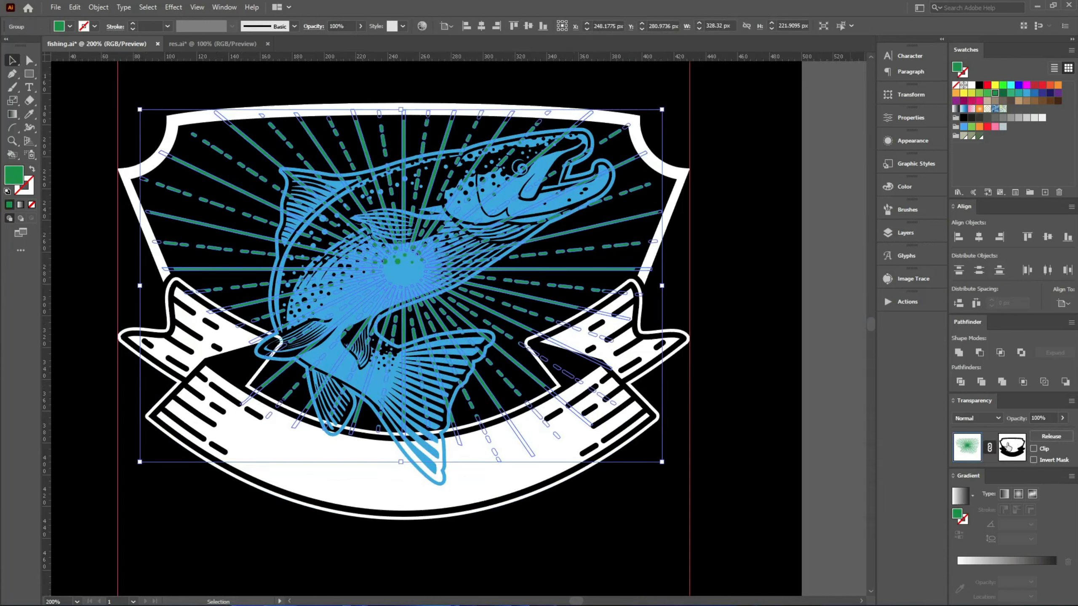
left_click(1011, 447)
key("ctrl+f")
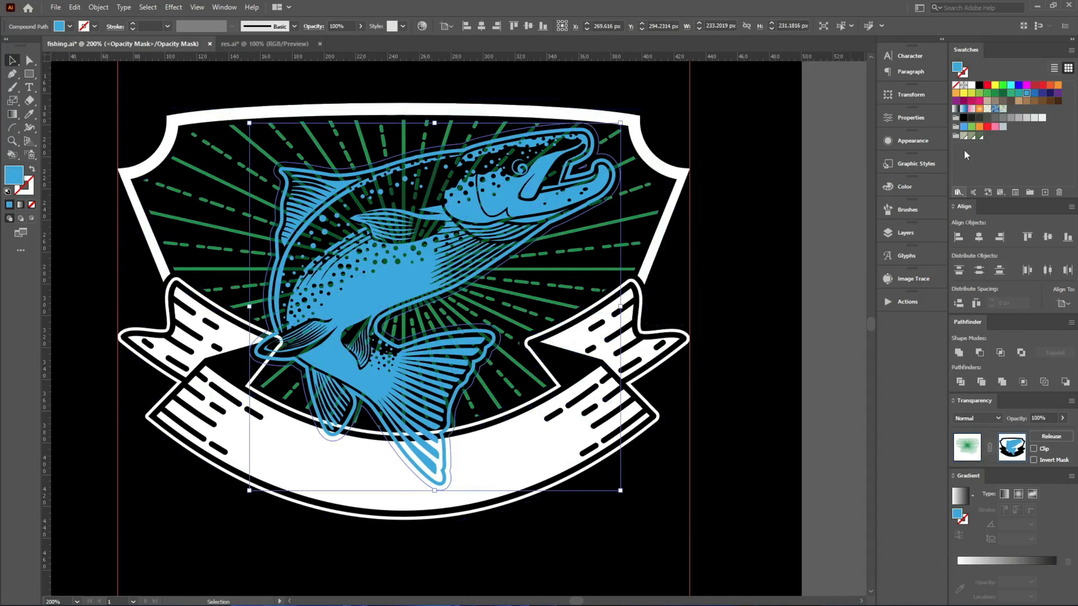
Fill the trout silhouette in the starburst's mask with black and return to the artwork.
left_click(979, 86)
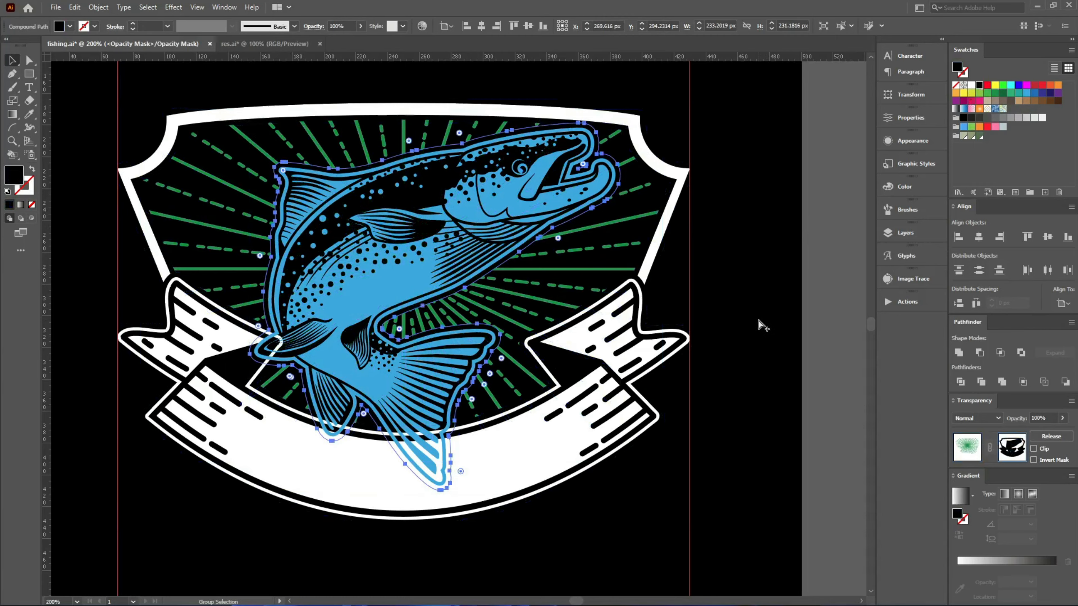
key("ctrl+minus")
key("v")
key("ctrl+plus")
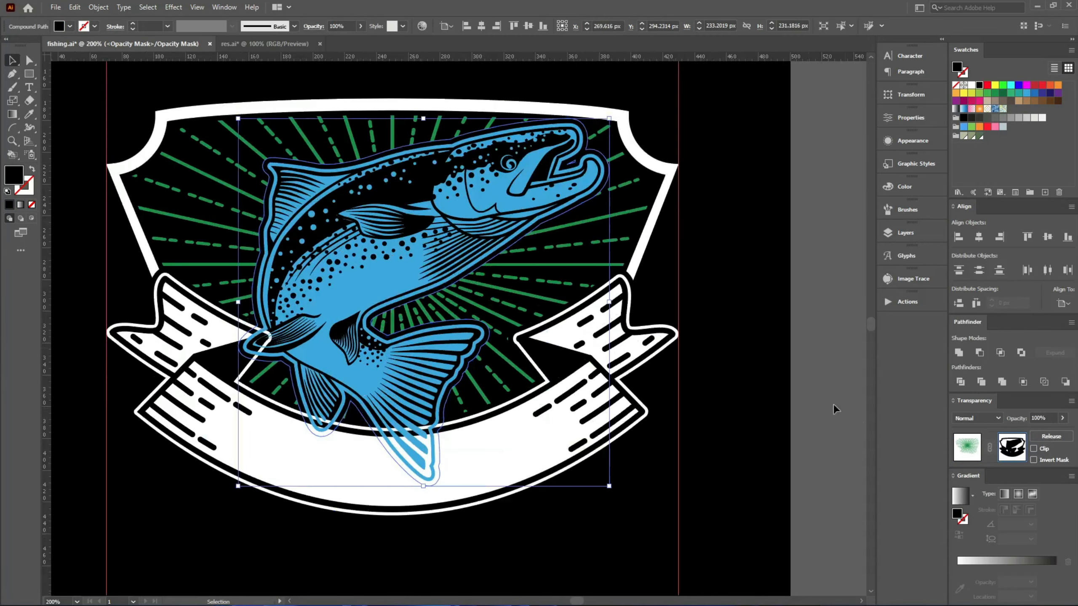
left_click(968, 450)
Isolate the ribbon's outline within its group, offset it by 3.1 px with round joins, and cut the offset shape.
left_click(664, 348)
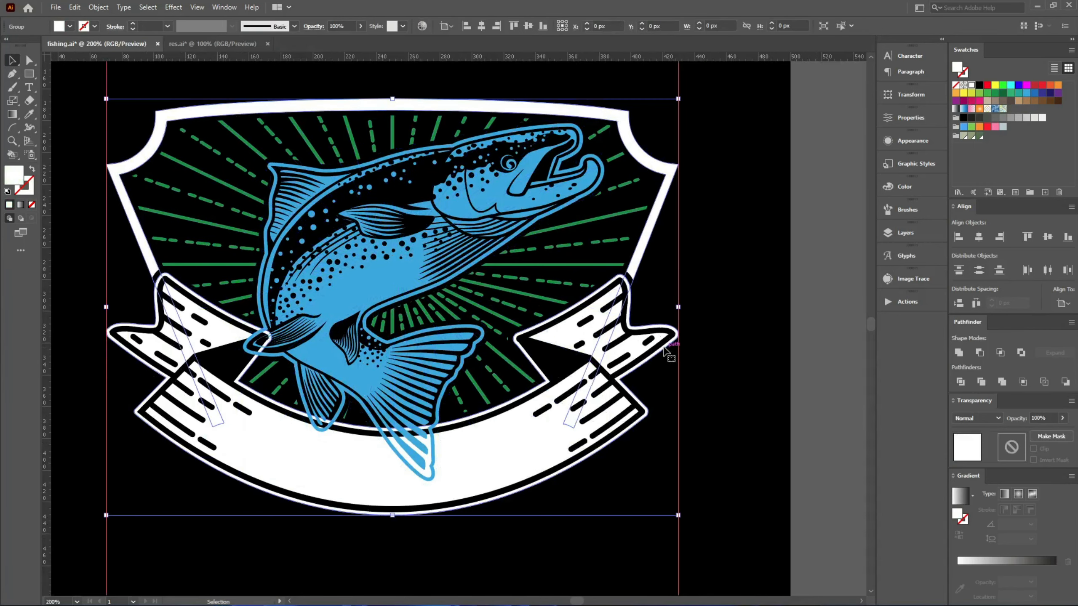
double_click(663, 348)
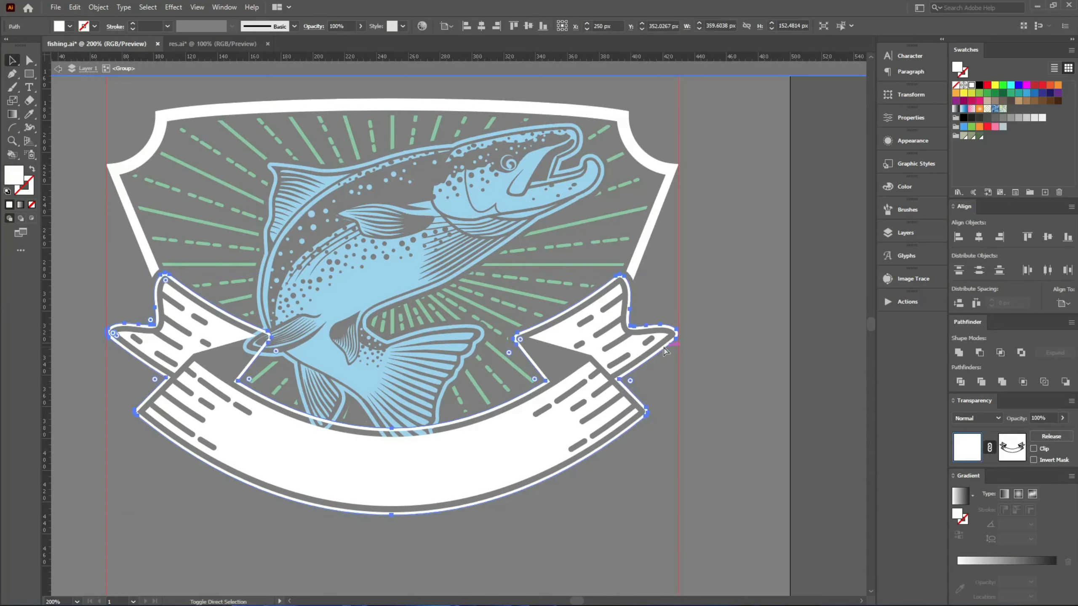
key("ctrl+alt+o")
left_click(423, 319)
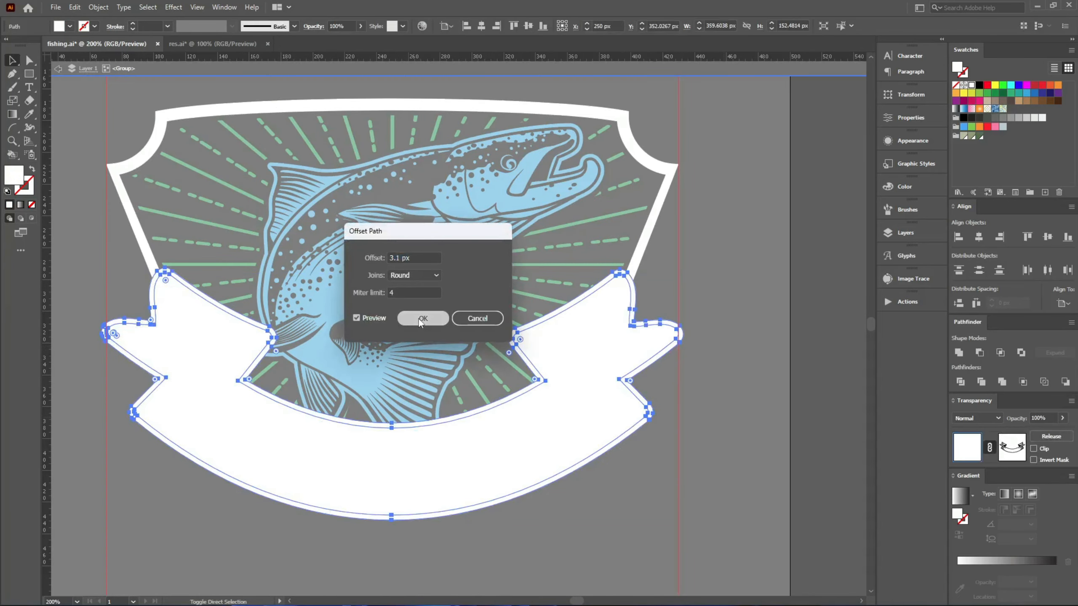
key("ctrl+shift+bracketleft")
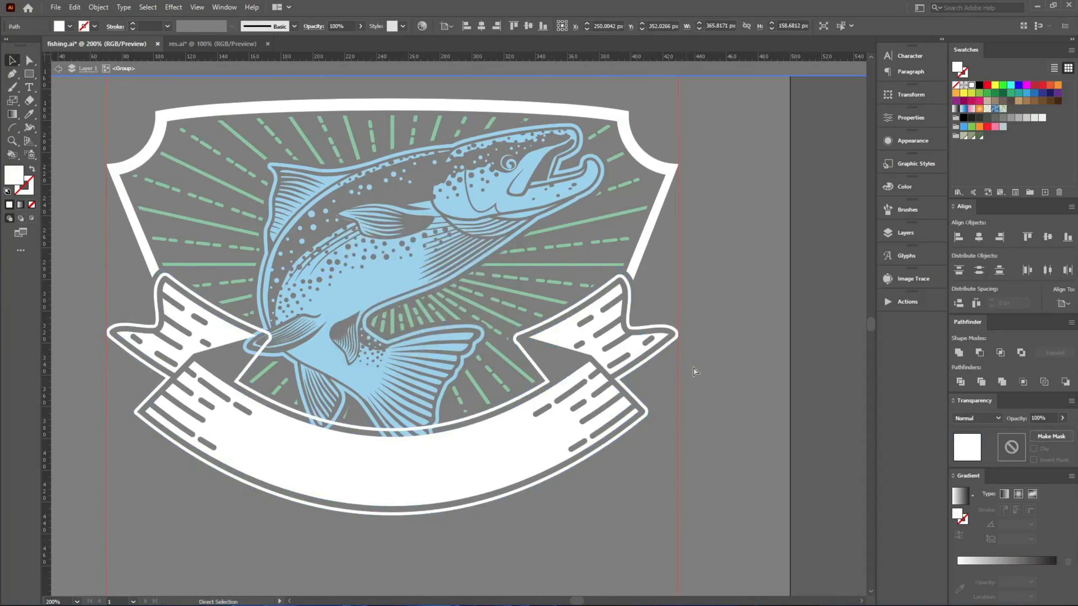
double_click(476, 251)
Paste the offset ribbon shape in place into the trout's opacity mask and fill it with black to hide the overlapping parts.
left_click(476, 251)
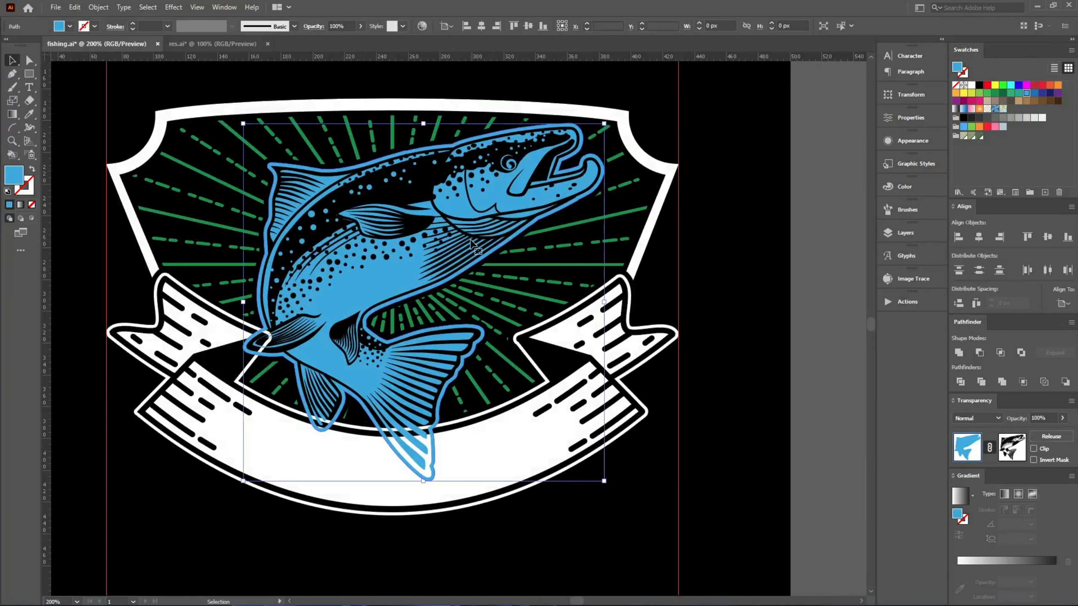
left_click(1012, 447)
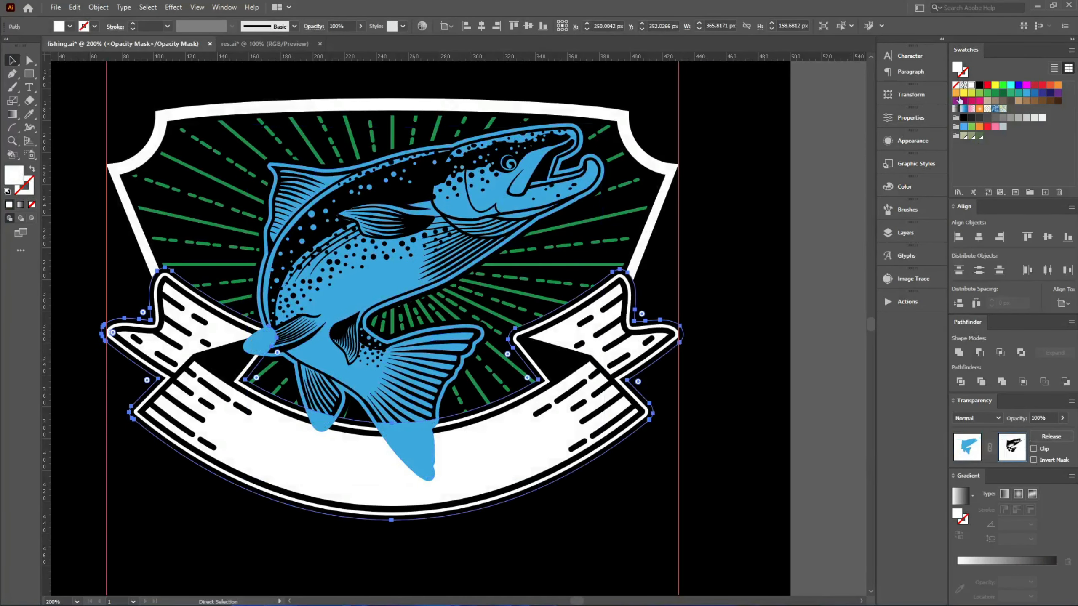
left_click(977, 87)
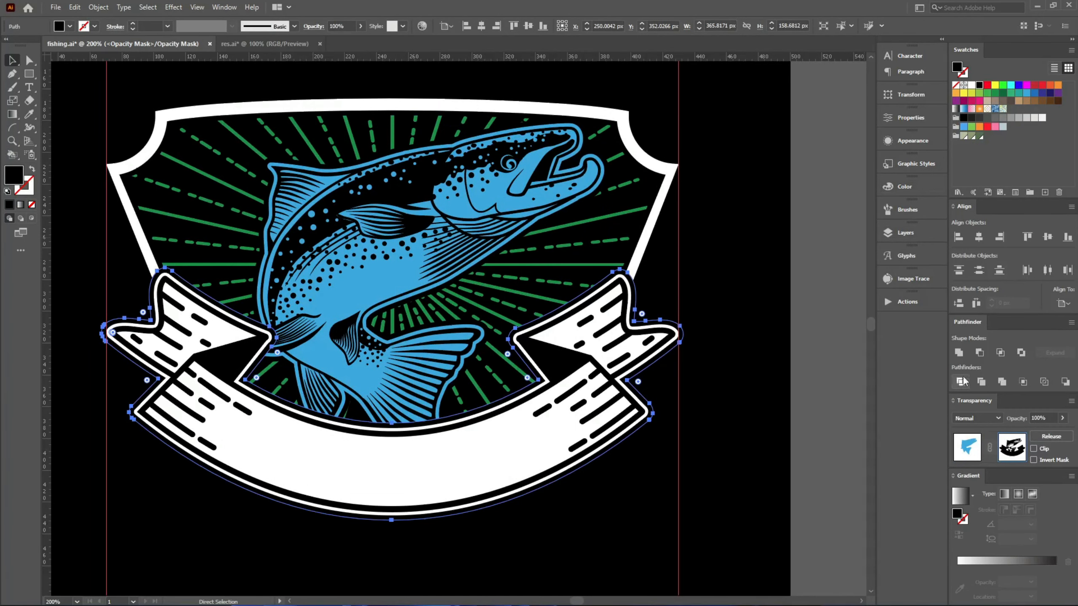
left_click(967, 447)
left_click(710, 406)
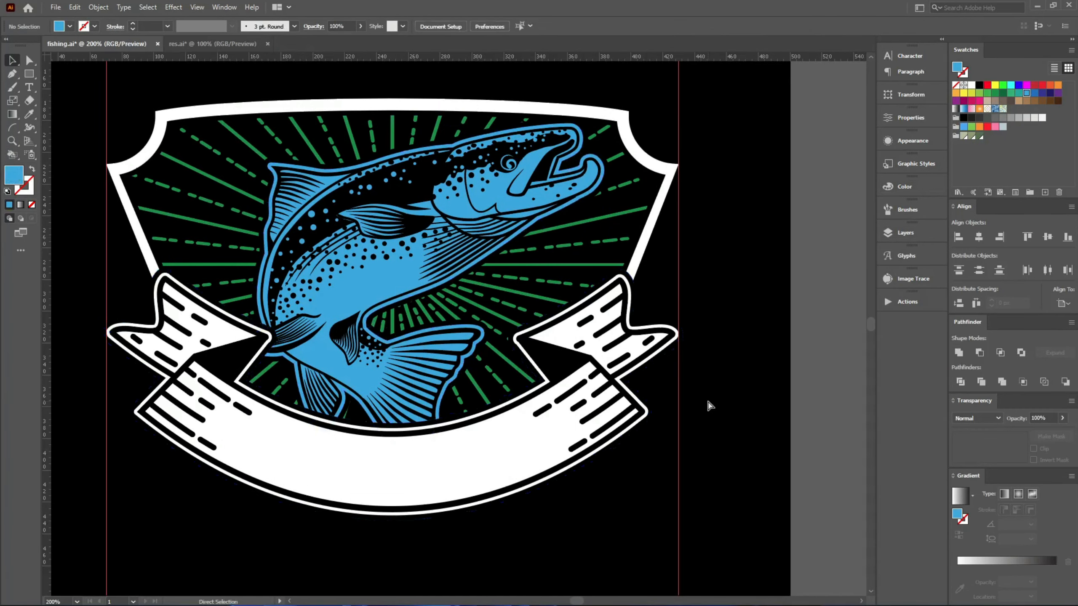
Place a copy of the fishing quote text on the artboard above the badge frame.
key("ctrl+0")
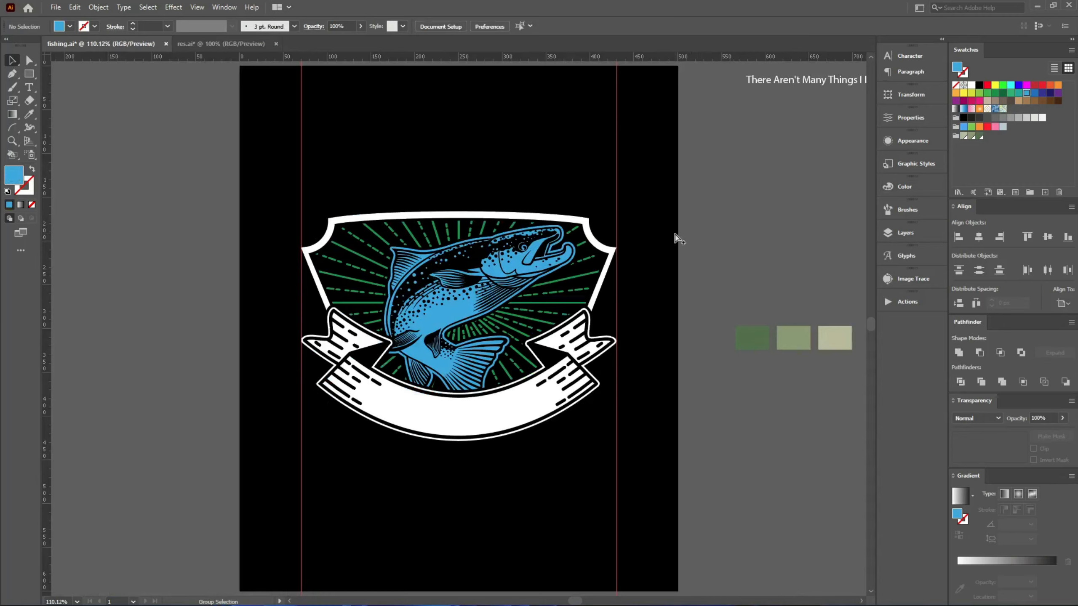
scroll(675, 238, "up", 1)
scroll(676, 238, "down", 1)
left_click_drag(803, 93, 813, 200)
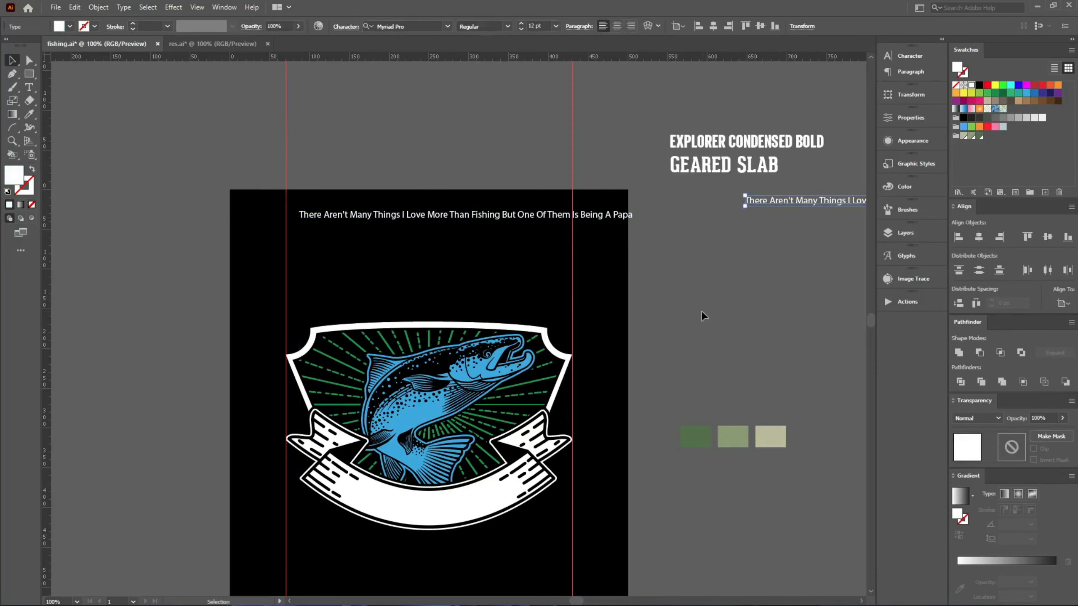
left_click(701, 312)
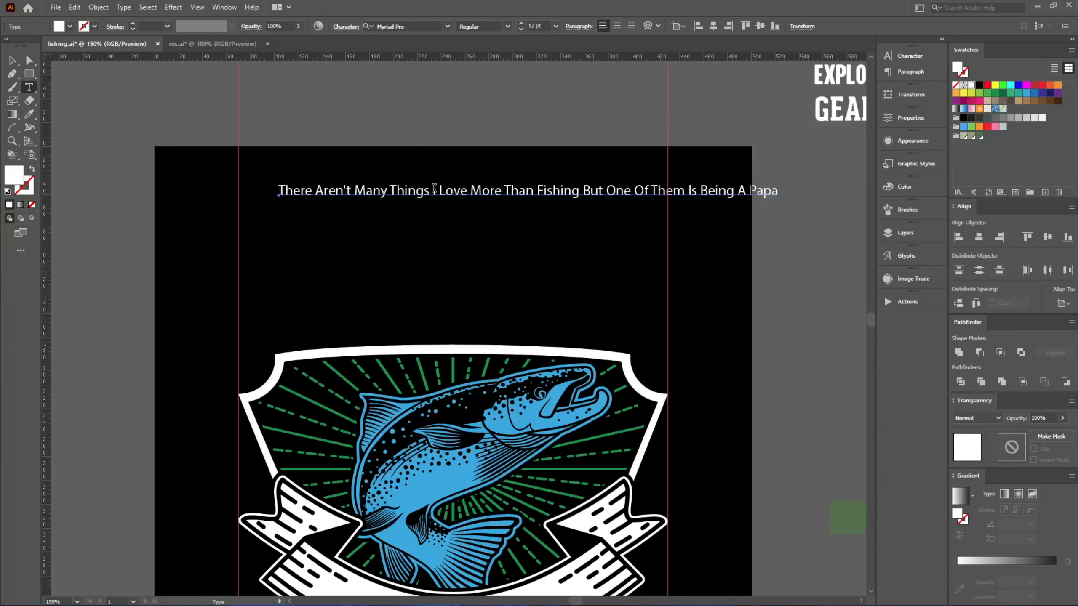
Break the quote into five lines: "There Aren't Many Things", "I Love More Than", "Fishing", "But One Of Them", "Is Being A Papa".
left_click(434, 189)
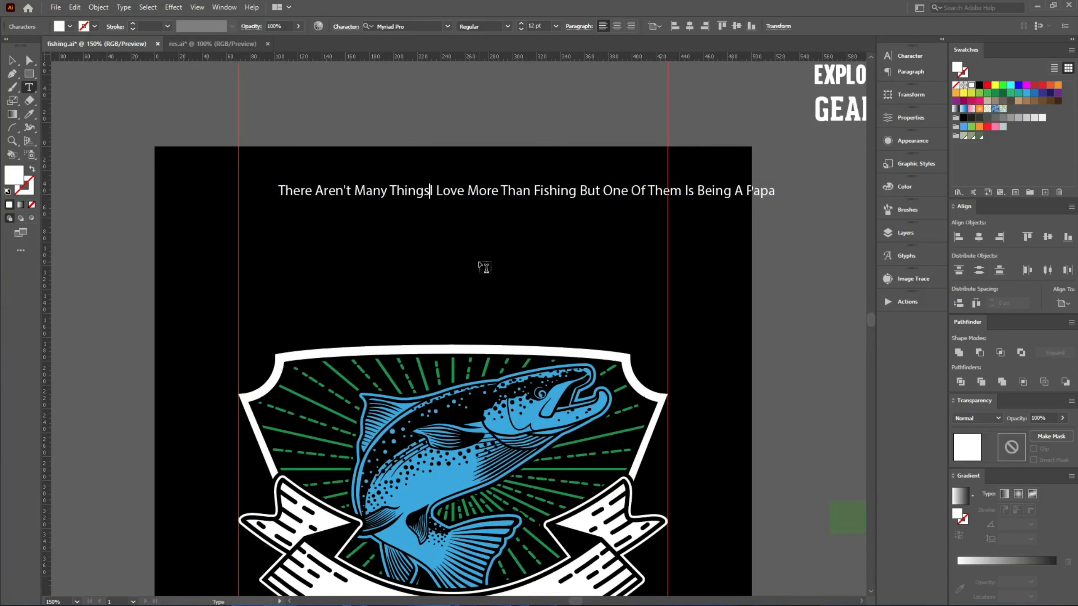
key("Return")
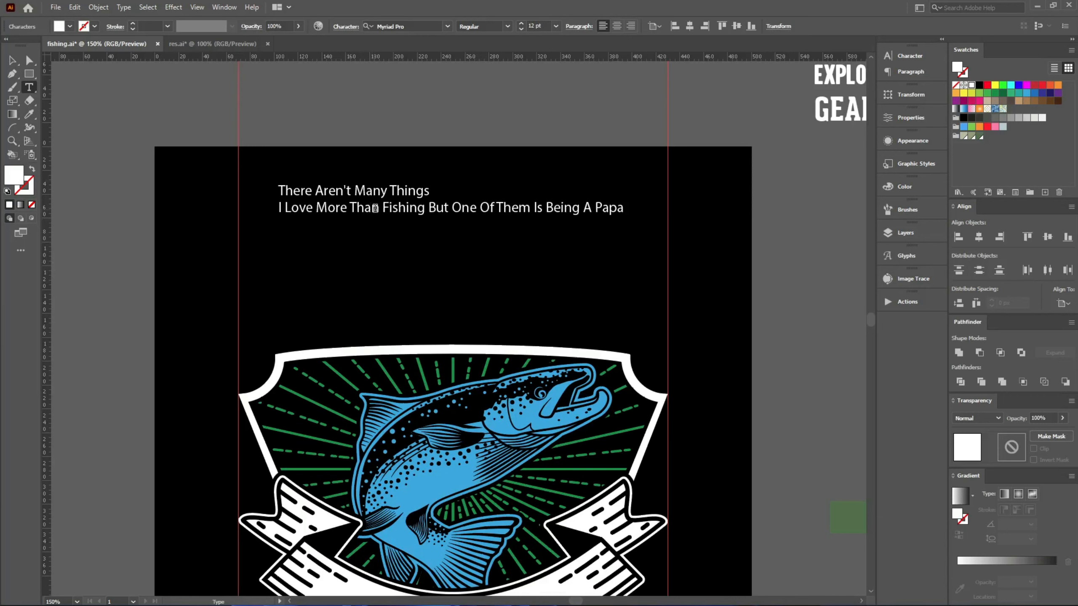
key("Delete")
key("Return")
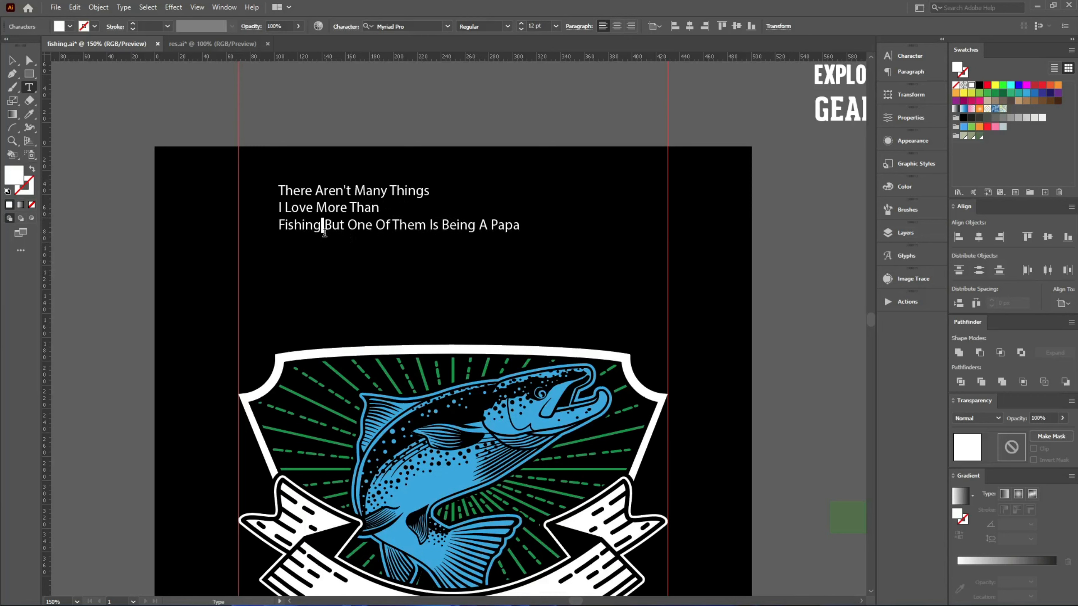
key("Return")
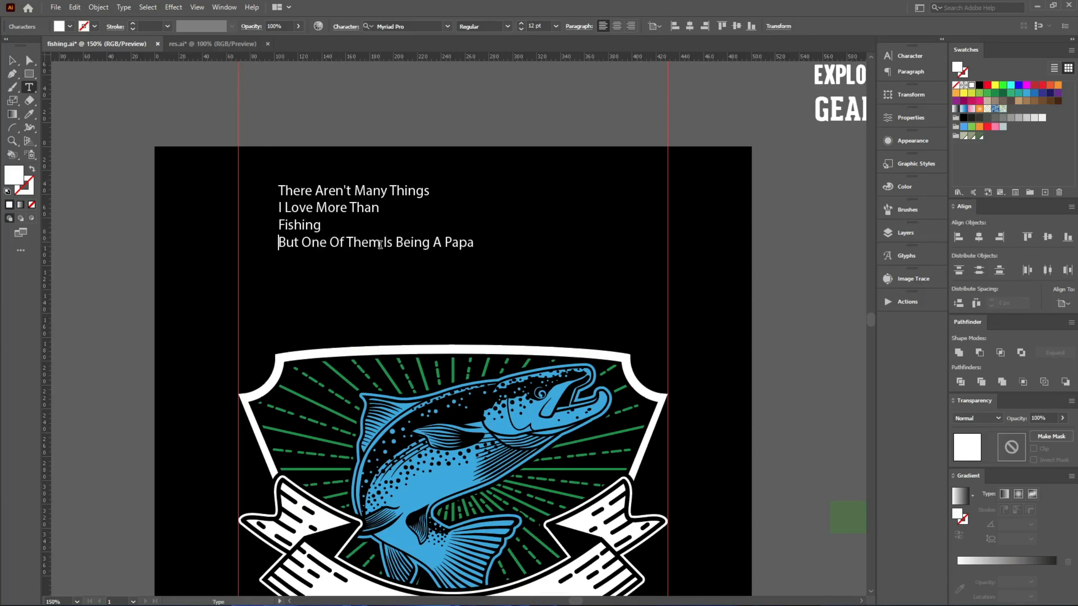
key("Return")
key("Escape")
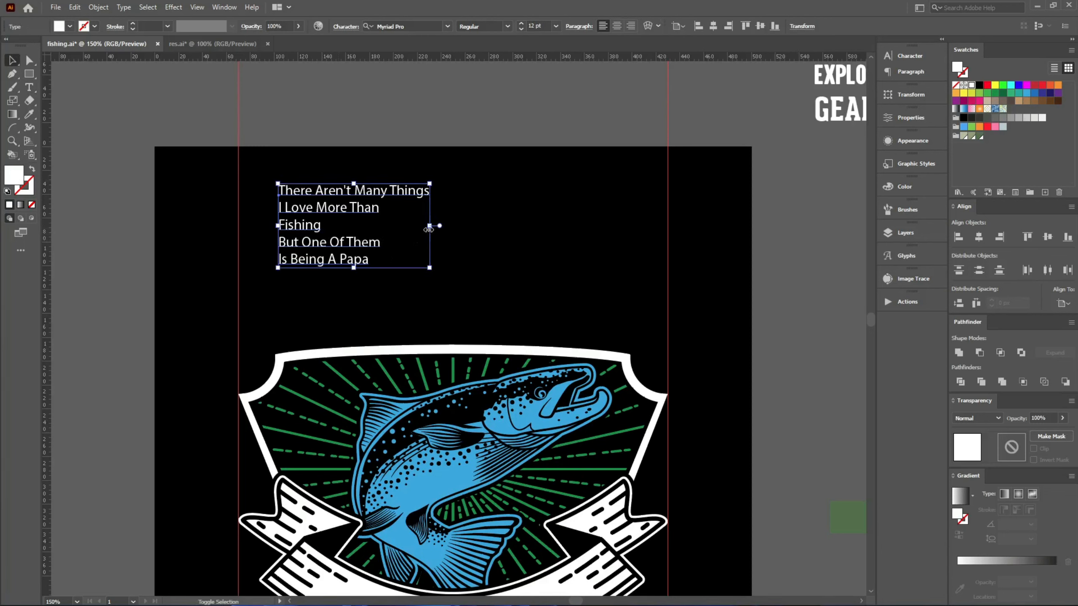
Enlarge the five-line quote to about 18.2 pt and run the script that divides it into separate text lines.
left_click_drag(429, 229, 509, 227)
left_click(56, 7)
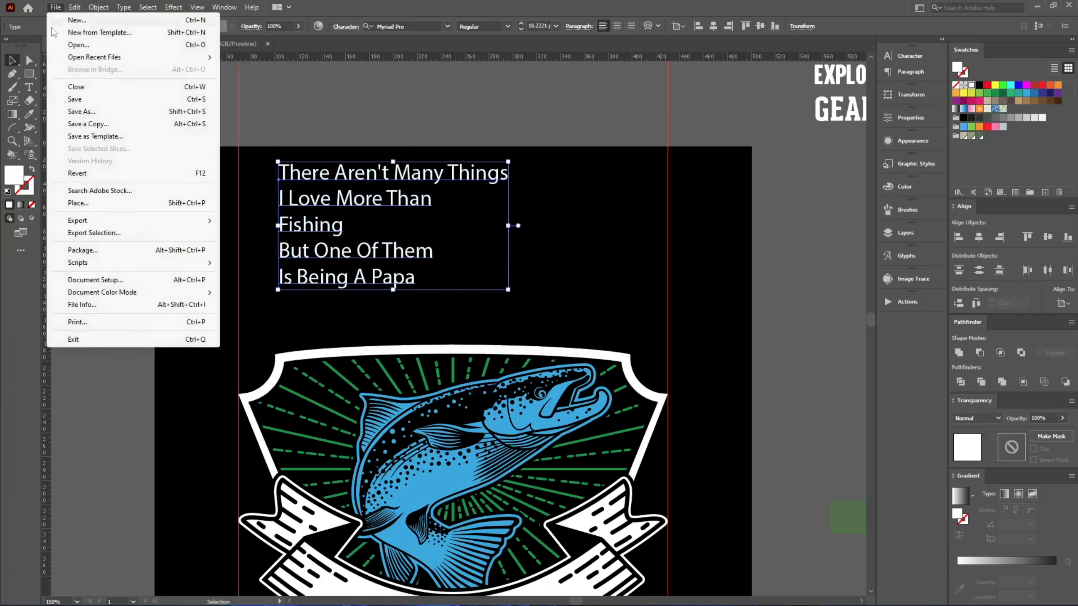
mouse_move(153, 262)
left_click(260, 275)
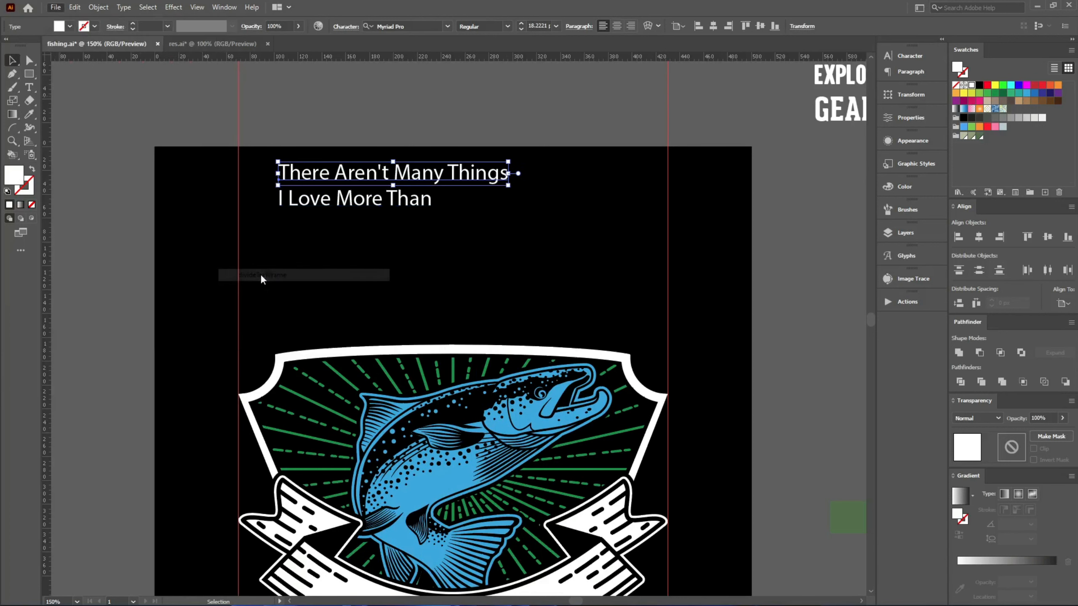
Move the five separate quote lines off the artboard to the empty area beside it, above the colour samples.
scroll(199, 284, "down", 1)
left_click(260, 210)
left_click_drag(248, 208, 660, 343)
left_click_drag(568, 282, 445, 280)
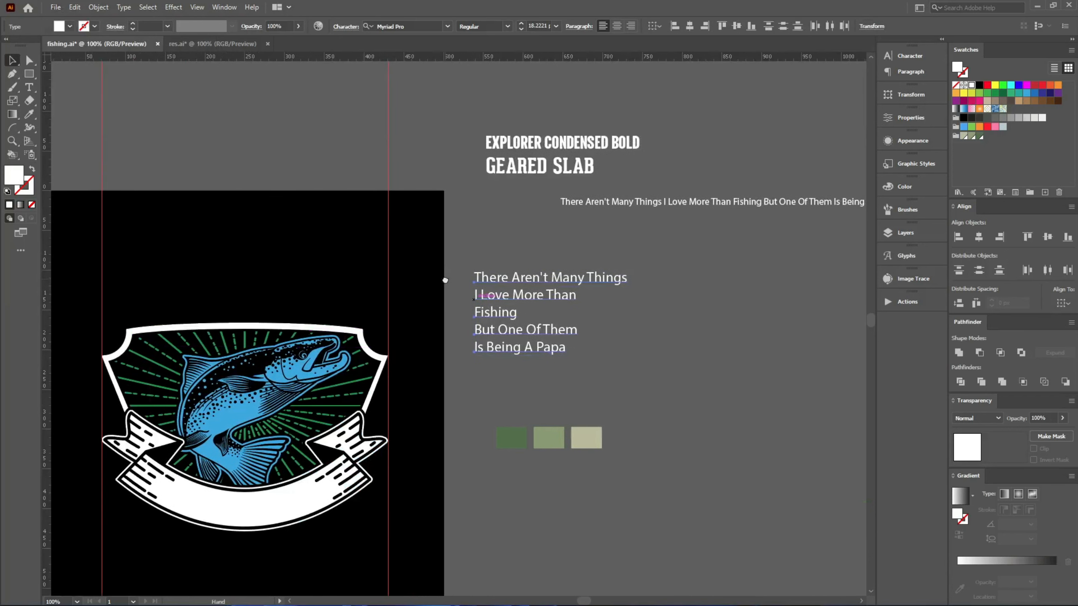
Apply the Geared Slab sample's text style to "There Aren't Many Things", "Fishing" and "Is Being A Papa".
left_click(568, 278)
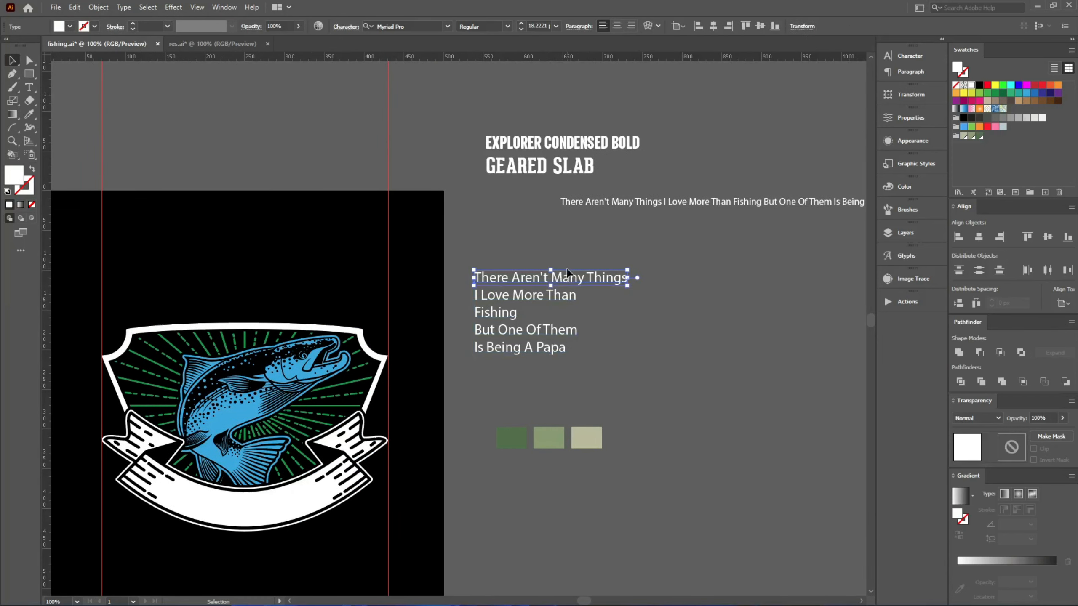
key("i")
left_click(572, 165)
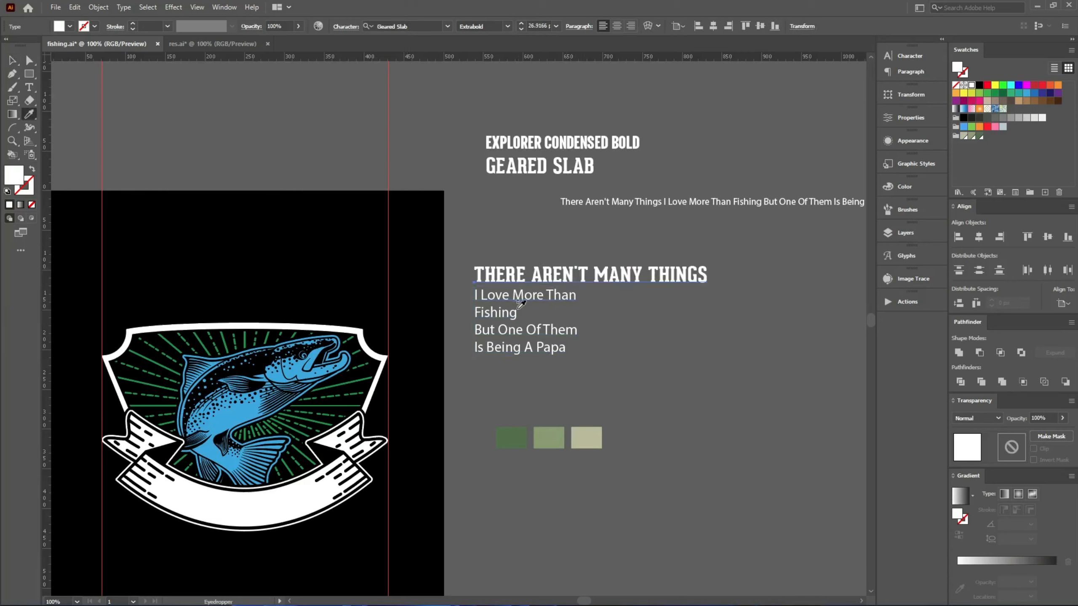
key("v")
left_click(506, 317)
key("i")
left_click(508, 284)
key("v")
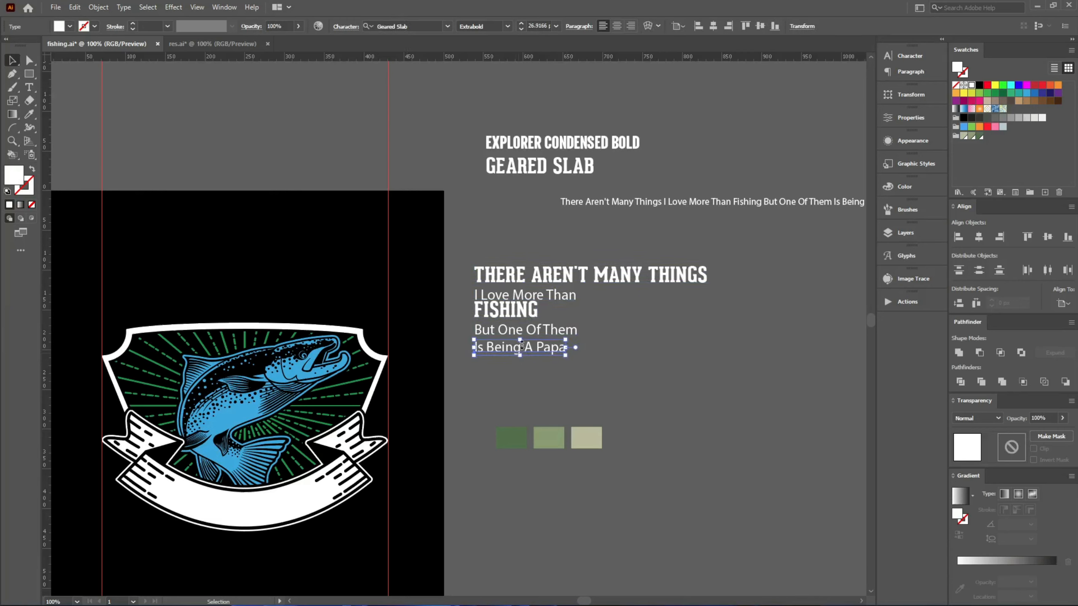
key("i")
left_click(525, 310)
key("v")
Move "Is Being A Papa" further down and distribute the five quote lines evenly in the vertical direction.
left_click_drag(568, 344, 568, 375)
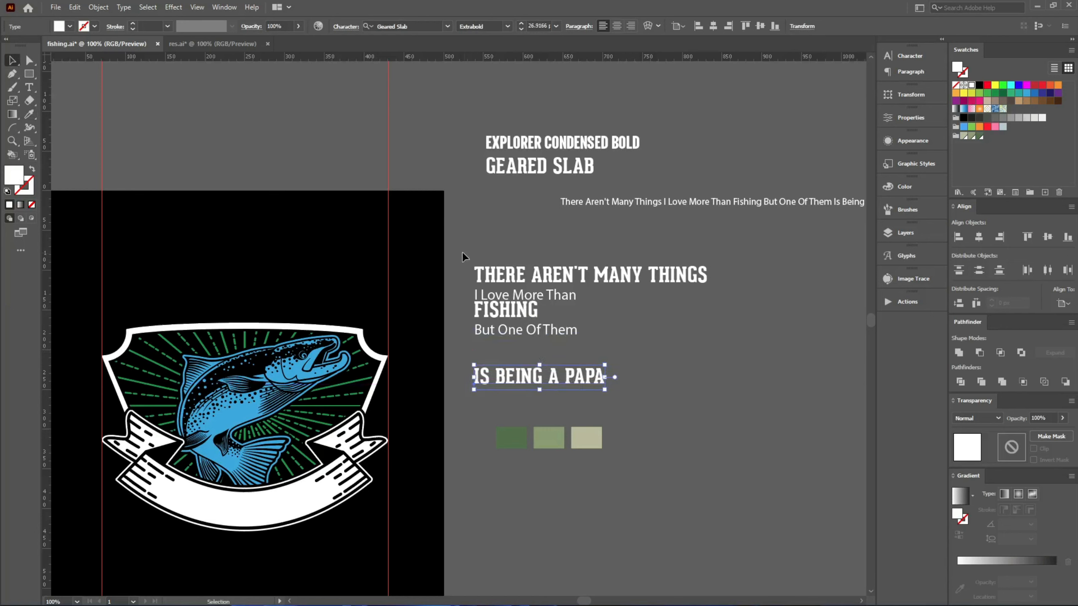
left_click_drag(490, 404, 491, 406)
left_click(958, 302)
left_click(630, 318)
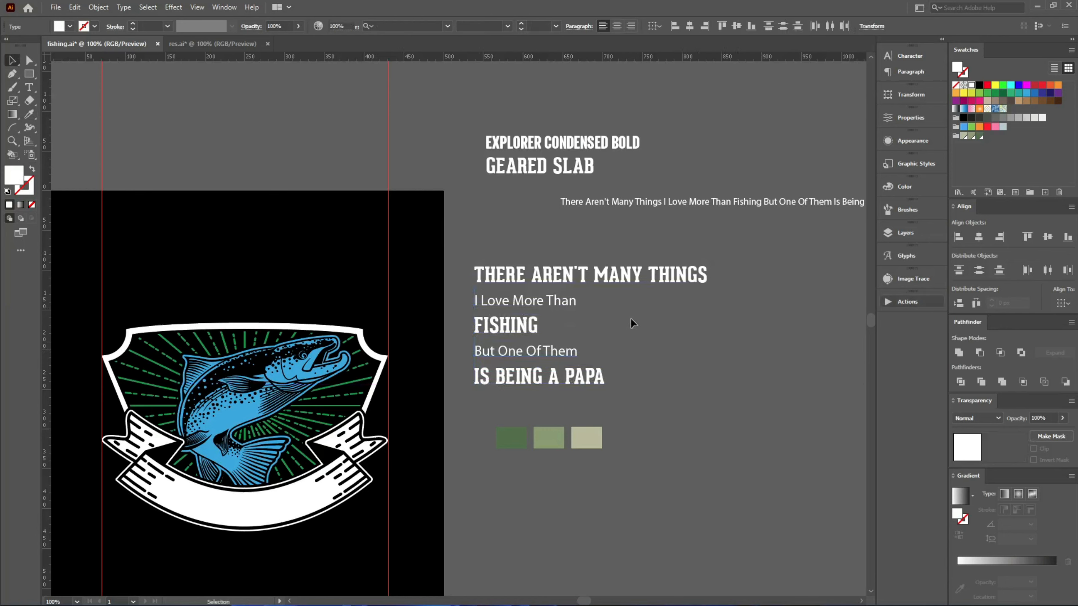
Apply the Explorer Condensed Bold sample's text style to "I Love More Than" and "But One Of Them".
left_click(541, 301)
left_click(546, 351, "shift")
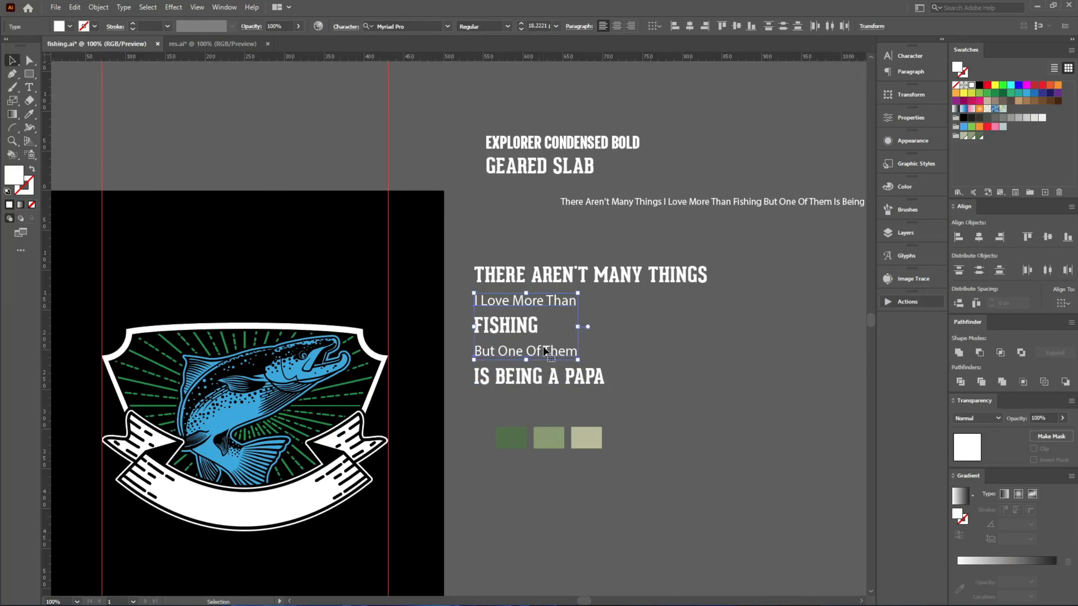
key("i")
left_click(552, 142)
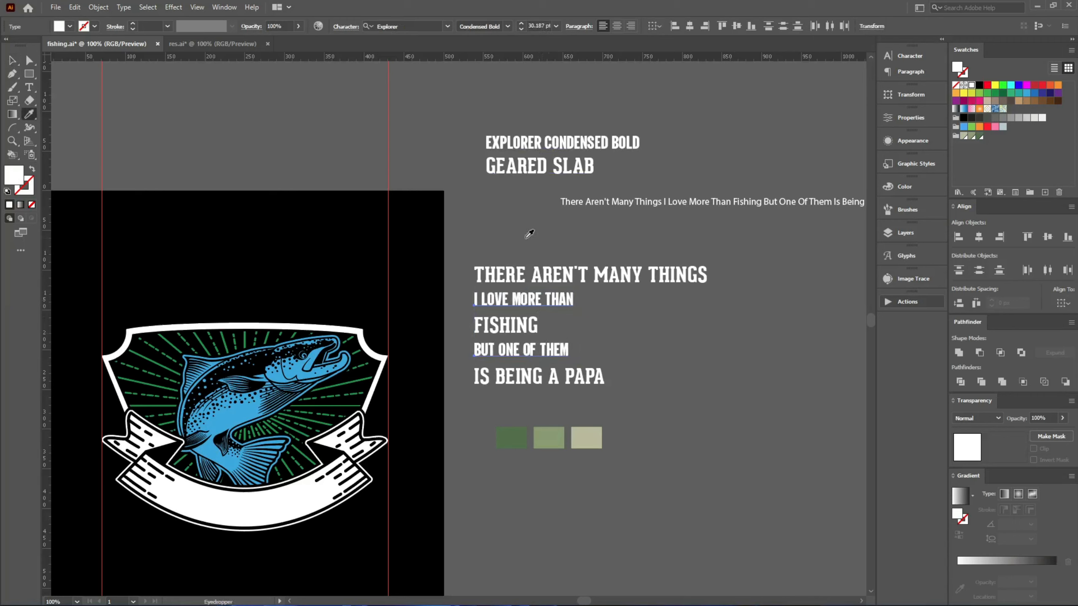
key("v")
left_click(471, 203)
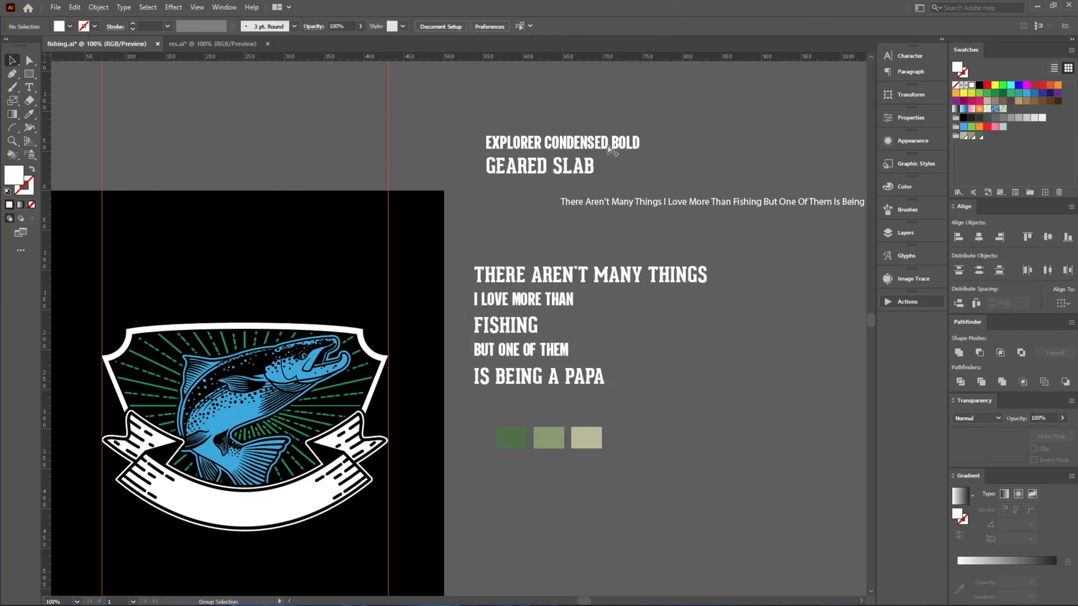
Place a backup copy of the five styled lines on the other side of the artboard and save the document.
left_click(537, 381)
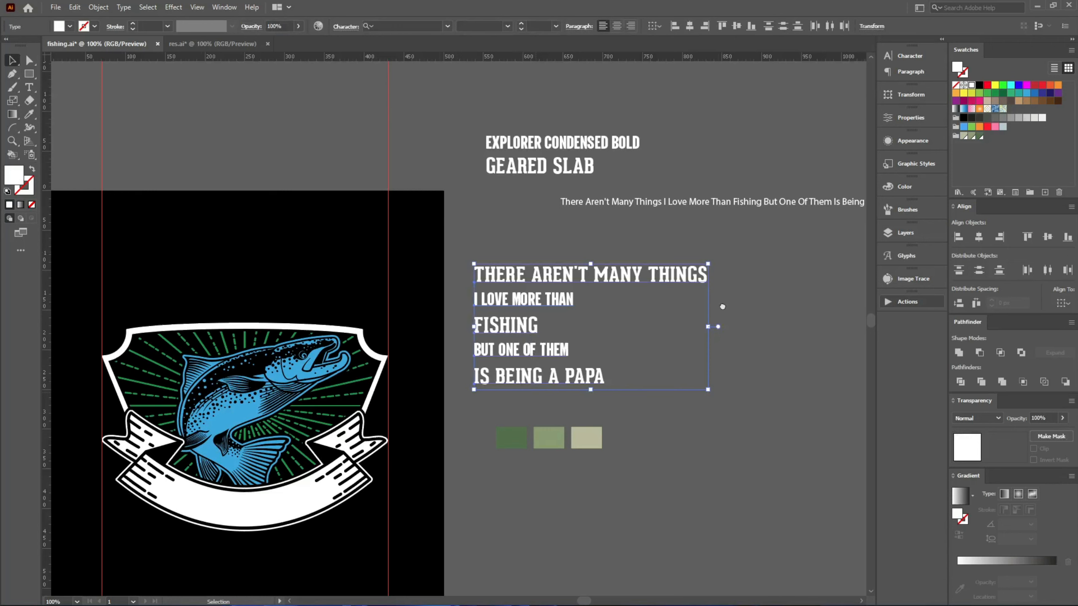
left_click_drag(722, 306, 83, 114)
scroll(606, 289, "down", 2)
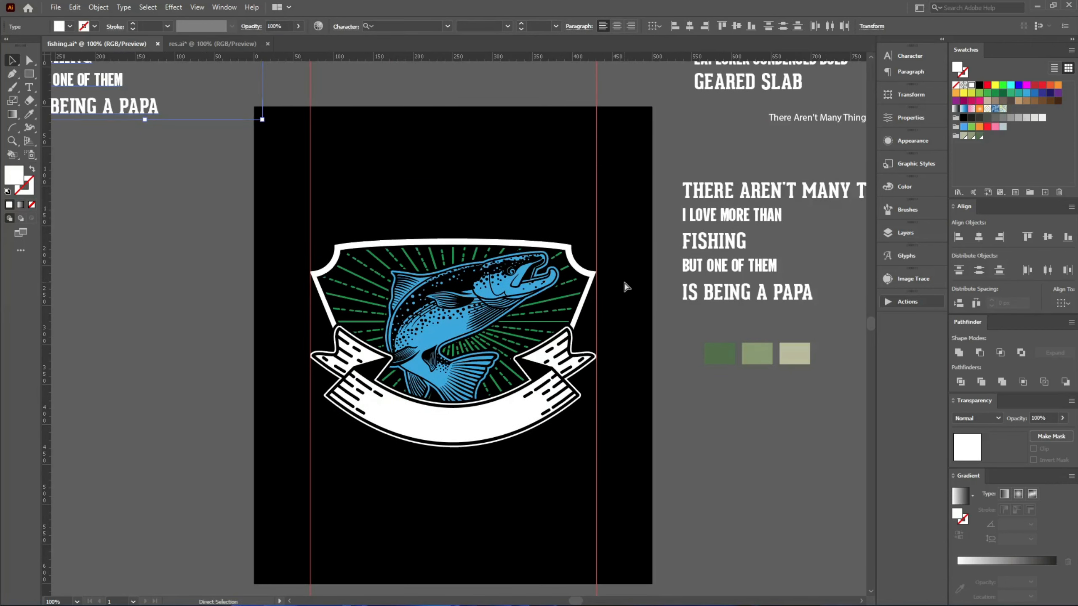
key("ctrl+s")
Enlarge FISHING above the badge, expand it into shapes, centre it and scale it to the guides, about 359.6 px wide.
left_click_drag(739, 246, 520, 200)
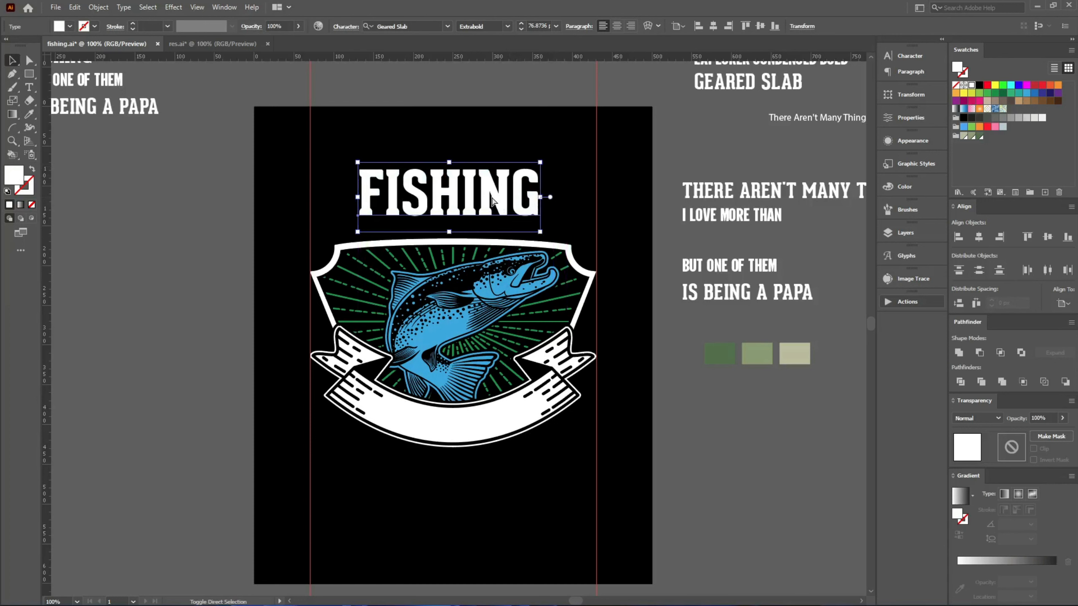
key("ctrl+shift+e")
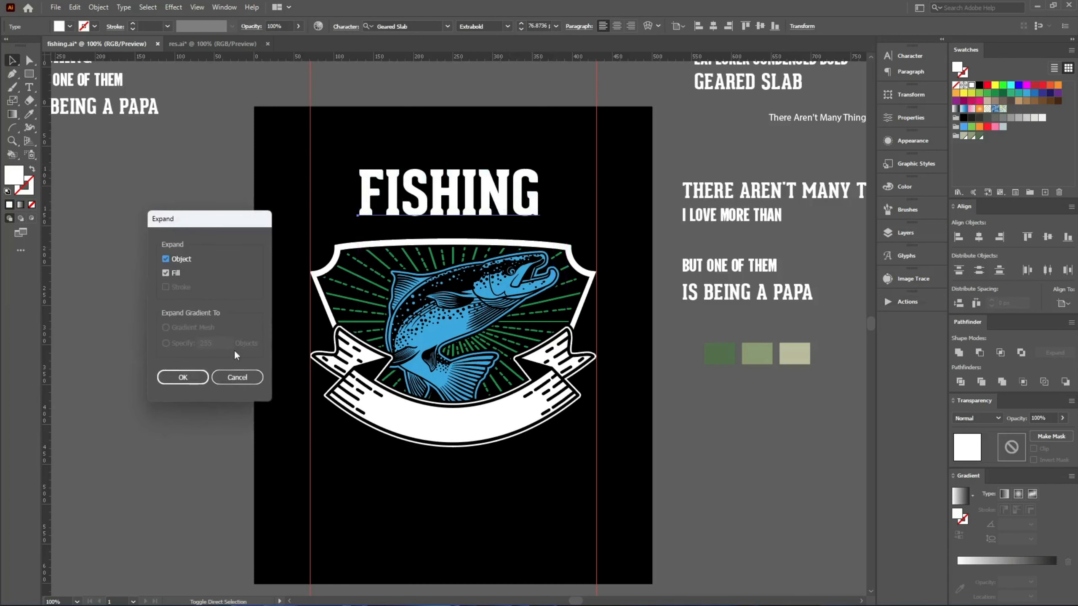
left_click(183, 377)
key("ctrl+equal")
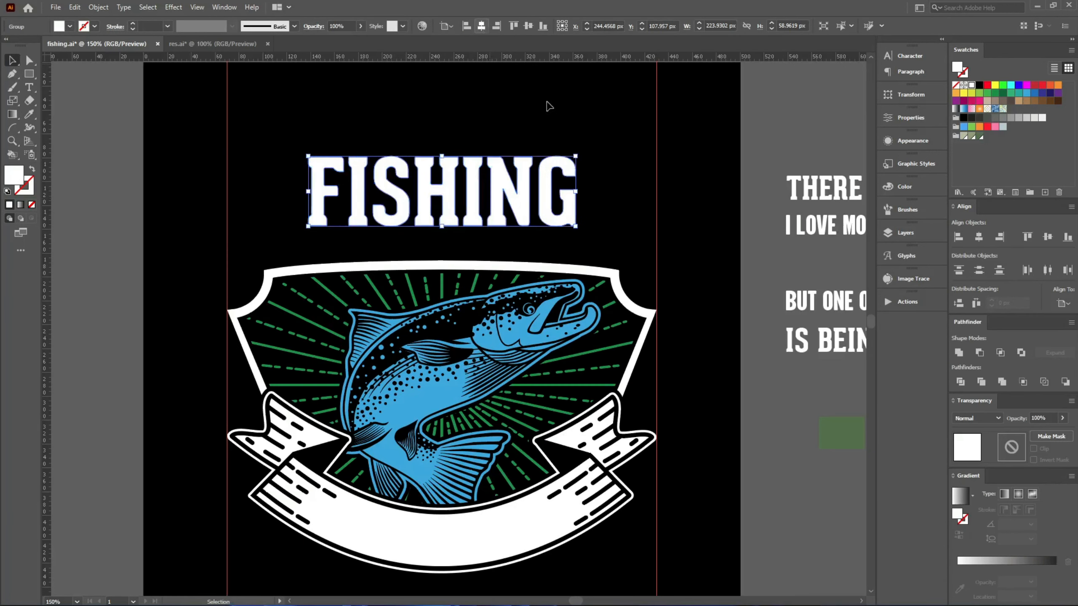
left_click_drag(575, 191, 661, 194)
Warp FISHING with the Arc Lower style and a horizontal bend of -13%.
key("ctrl+alt+shift+w")
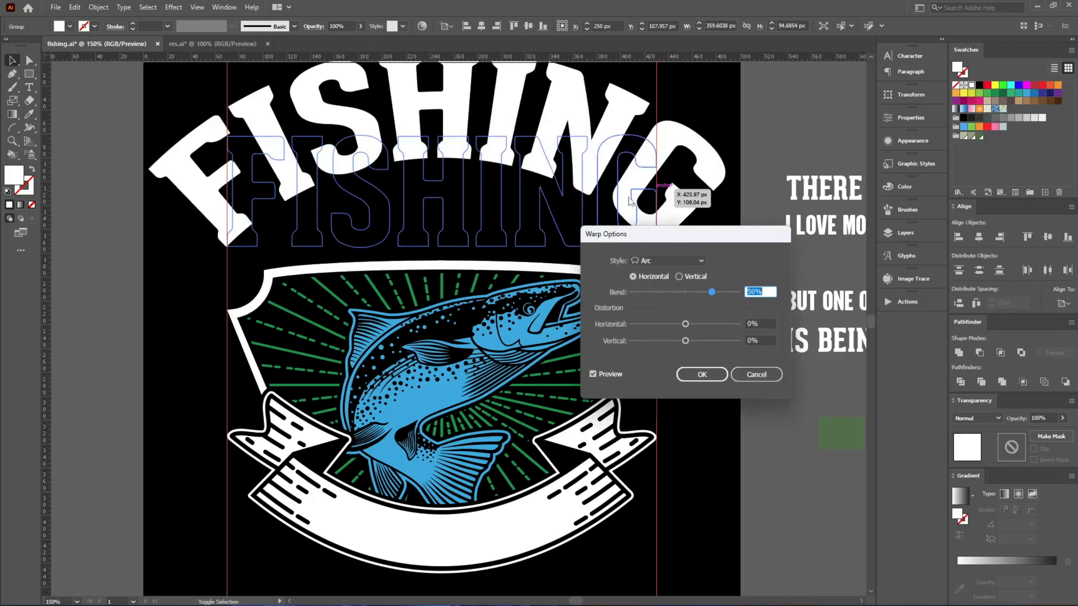
left_click(656, 260)
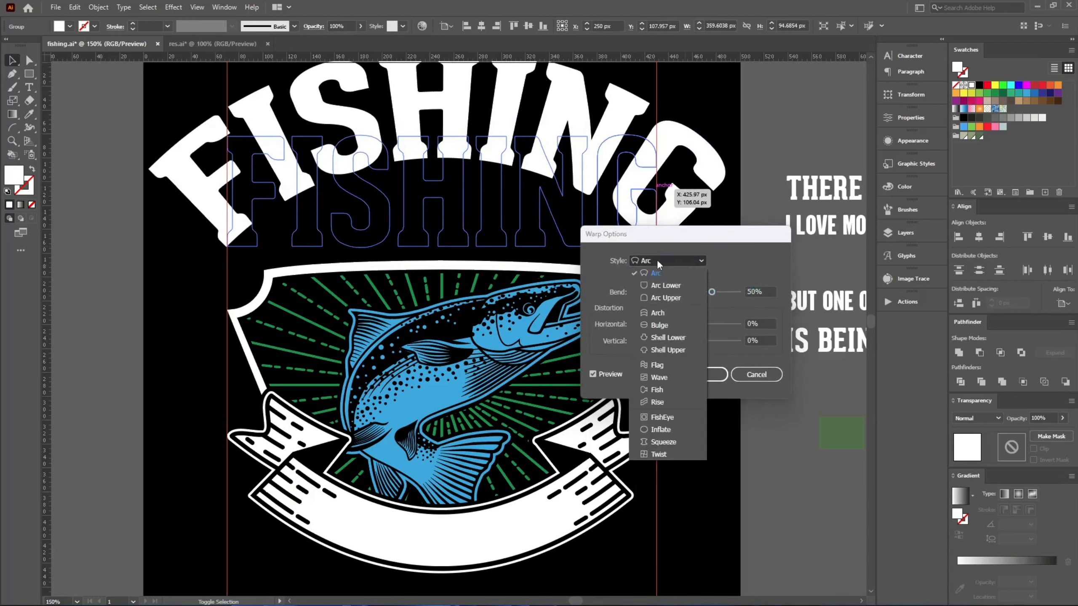
left_click(665, 298)
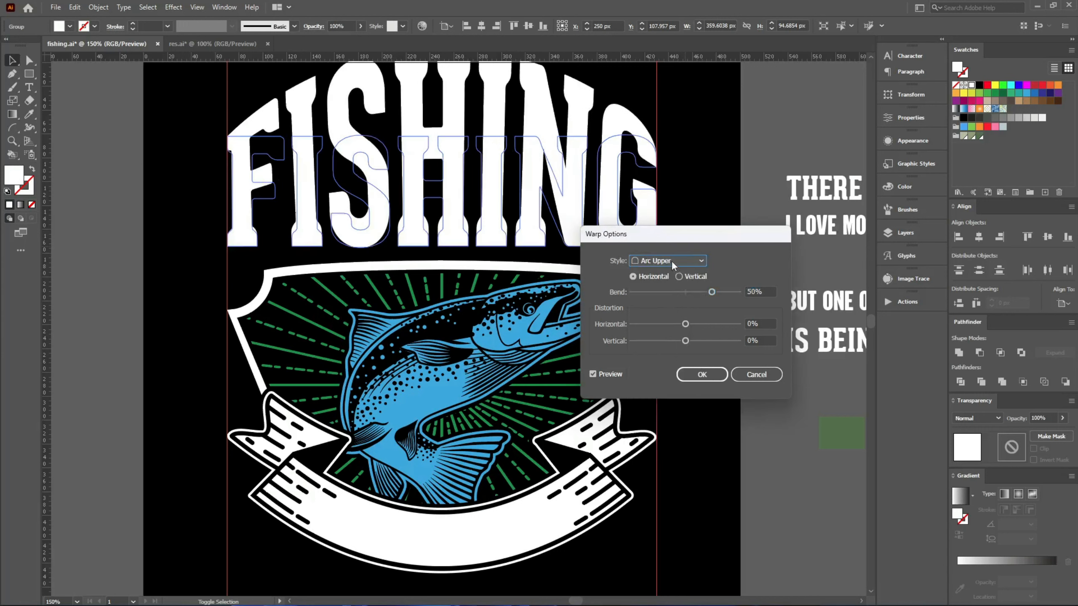
left_click(671, 260)
left_click(647, 285)
left_click(684, 292)
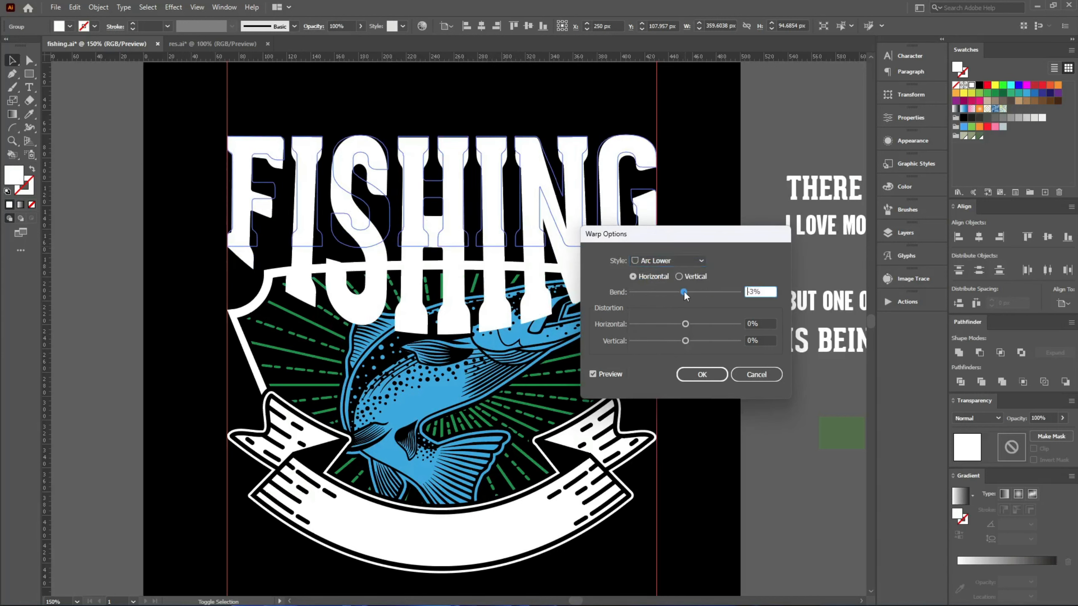
key("Down")
key("Down")
key("Down")
key("Down")
key("Down")
key("Down")
key("Down")
key("Down")
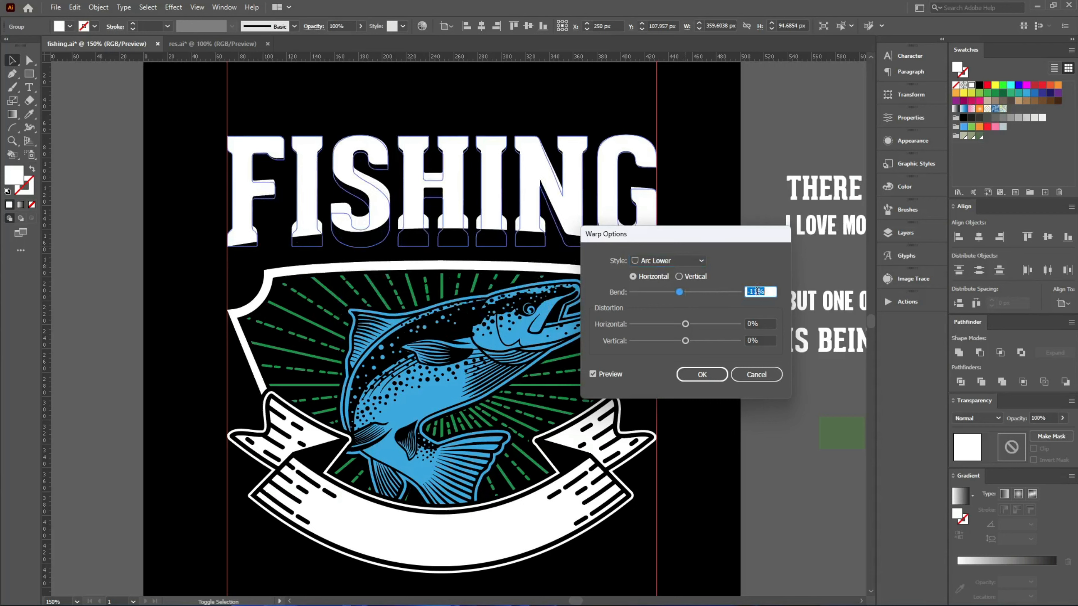
left_click(702, 373)
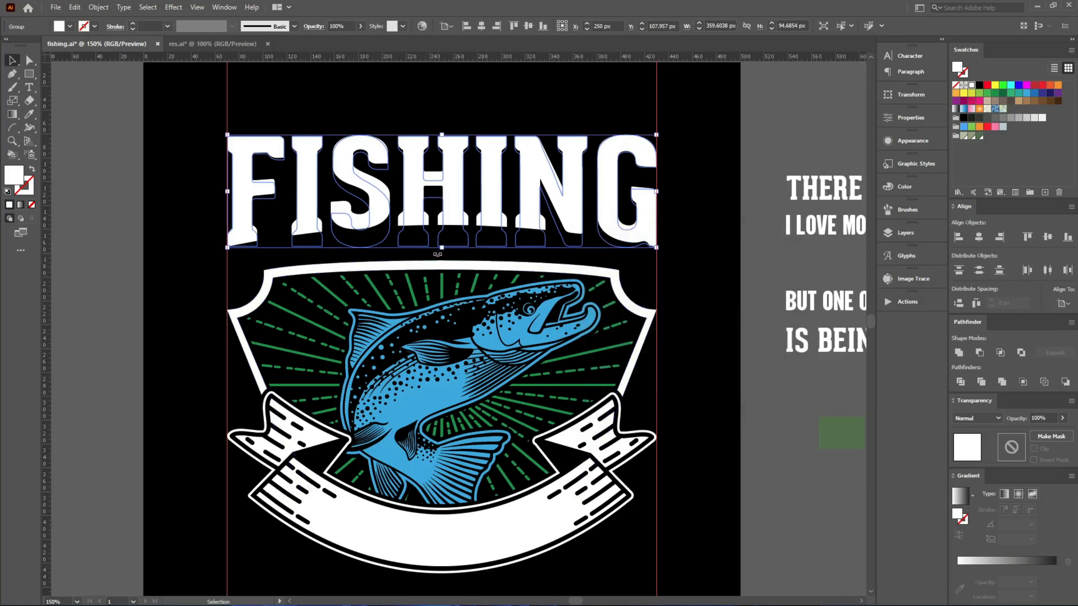
Stretch FISHING to about 101.6 px high and move it down close to the badge frame's upper edge.
mouse_move(442, 250)
left_mouse_down()
mouse_move(441, 267)
mouse_move(441, 257)
left_mouse_up()
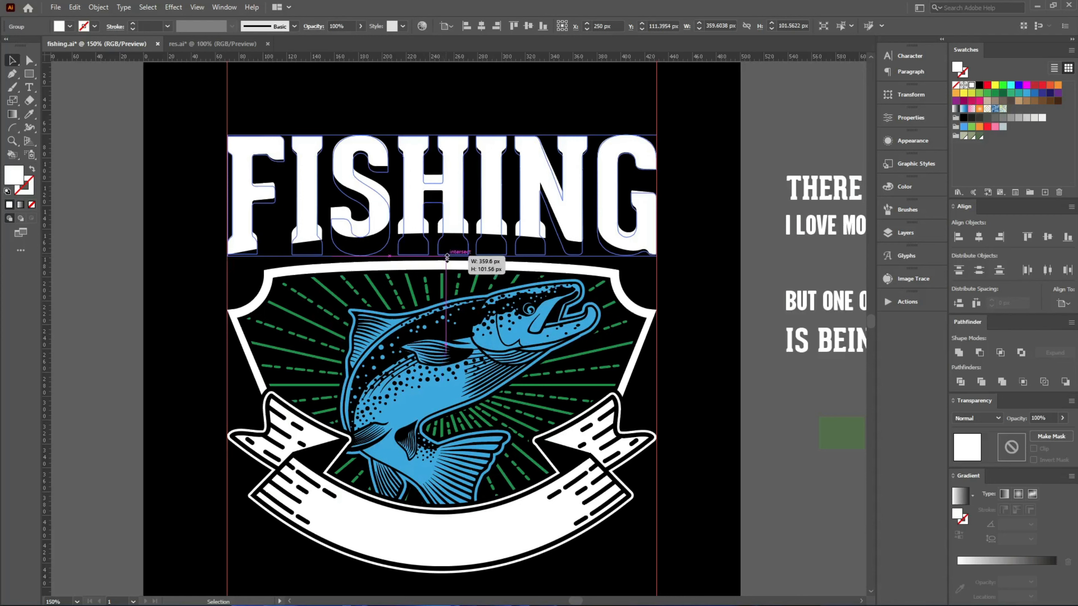
scroll(445, 259, "up", 1)
left_click_drag(462, 211, 461, 232)
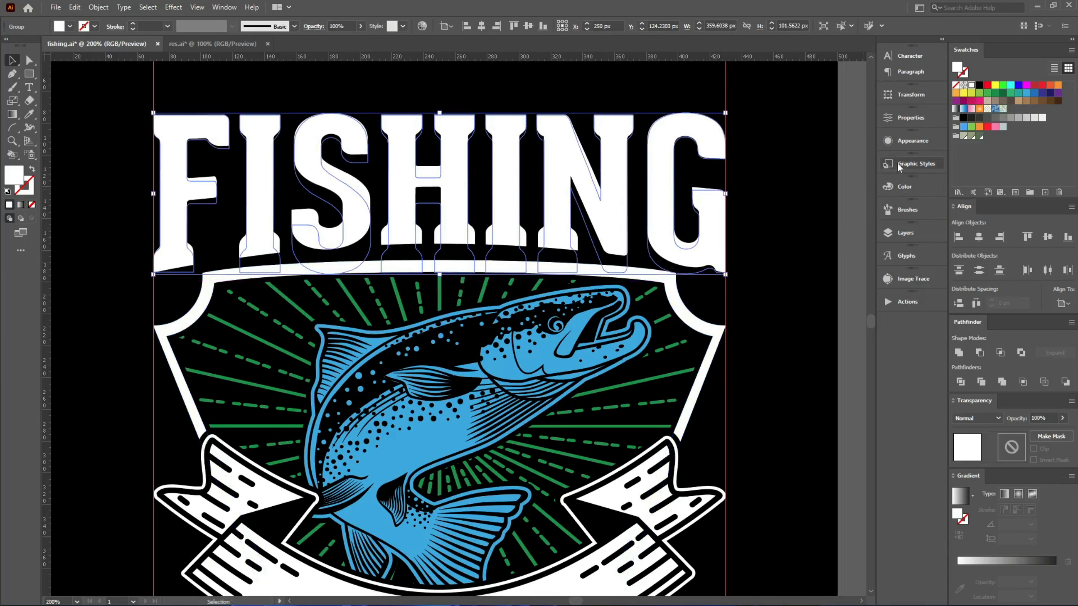
Change the bend of FISHING's Arc Lower warp to -8% and save the document.
left_click(897, 141)
left_click(792, 171)
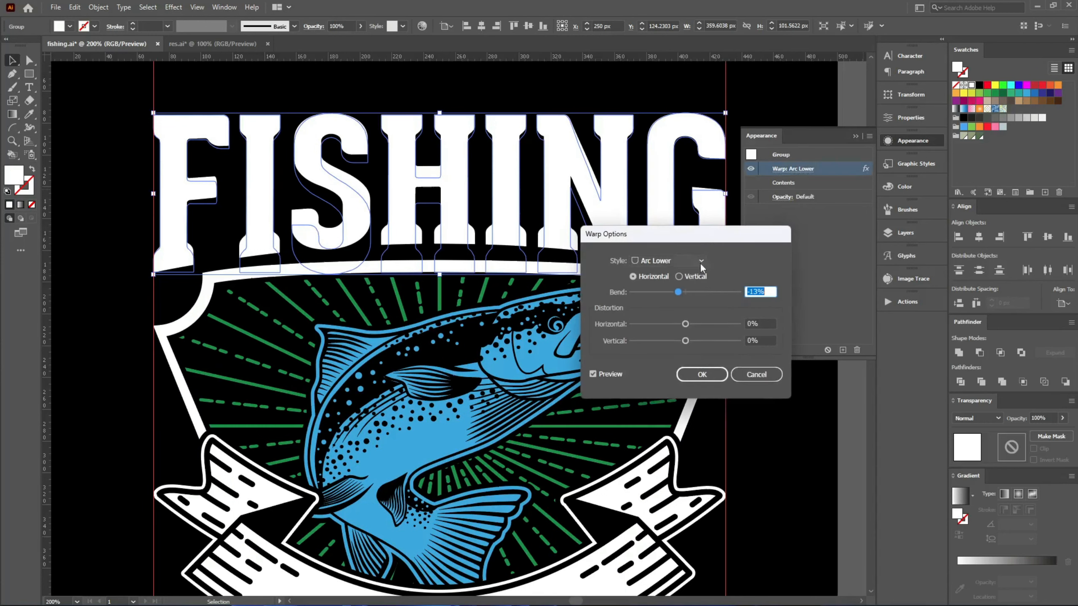
scroll(761, 290, "up", 5)
scroll(761, 290, "down", 1)
scroll(759, 289, "up", 1)
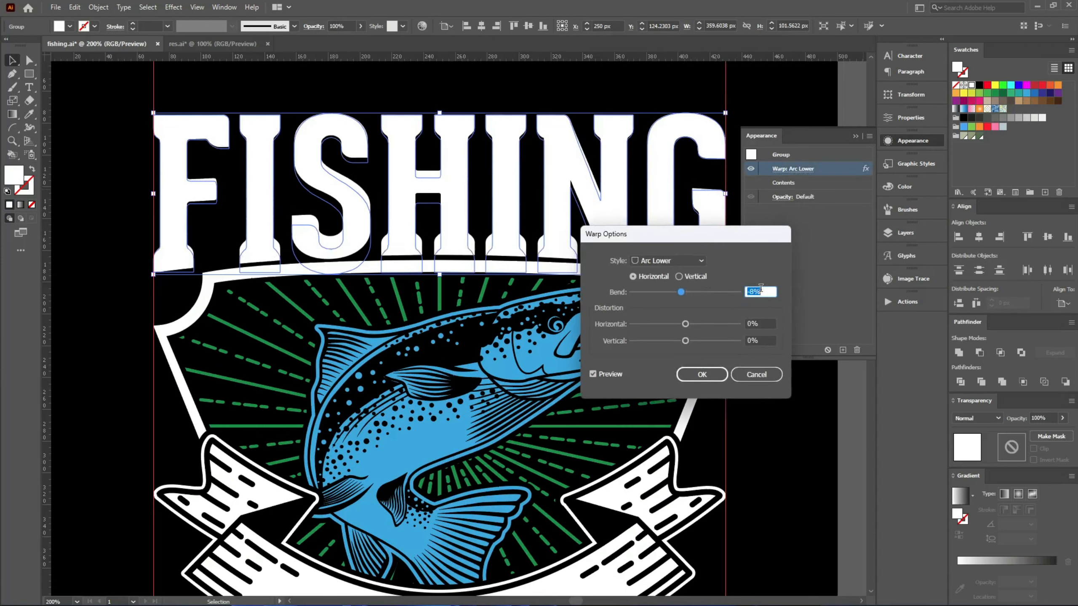
left_click(705, 373)
left_click(717, 282)
scroll(601, 326, "down", 1)
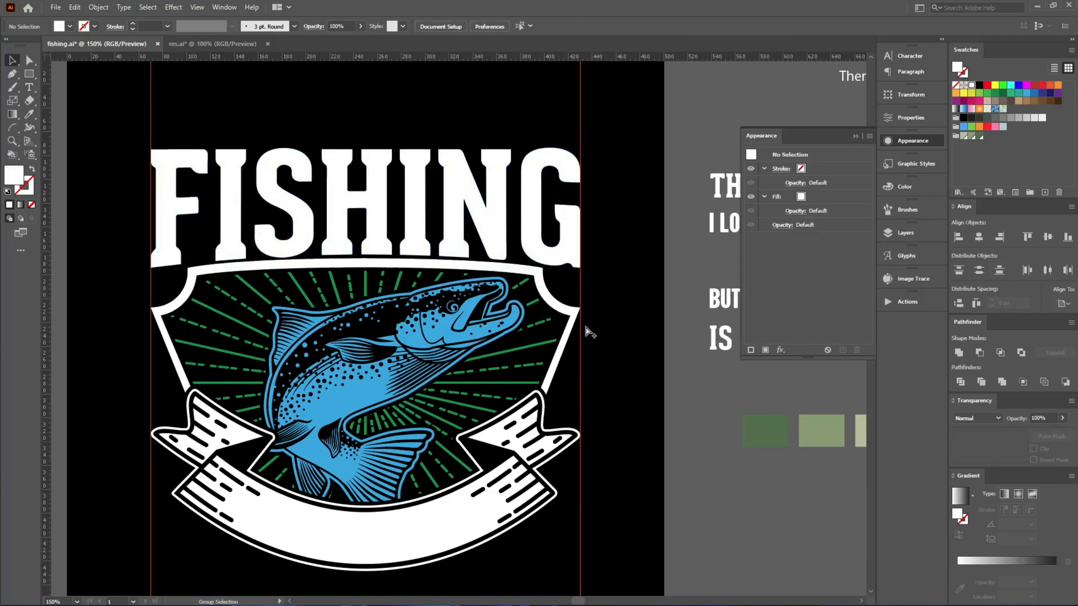
scroll(589, 332, "down", 3)
scroll(590, 322, "up", 2)
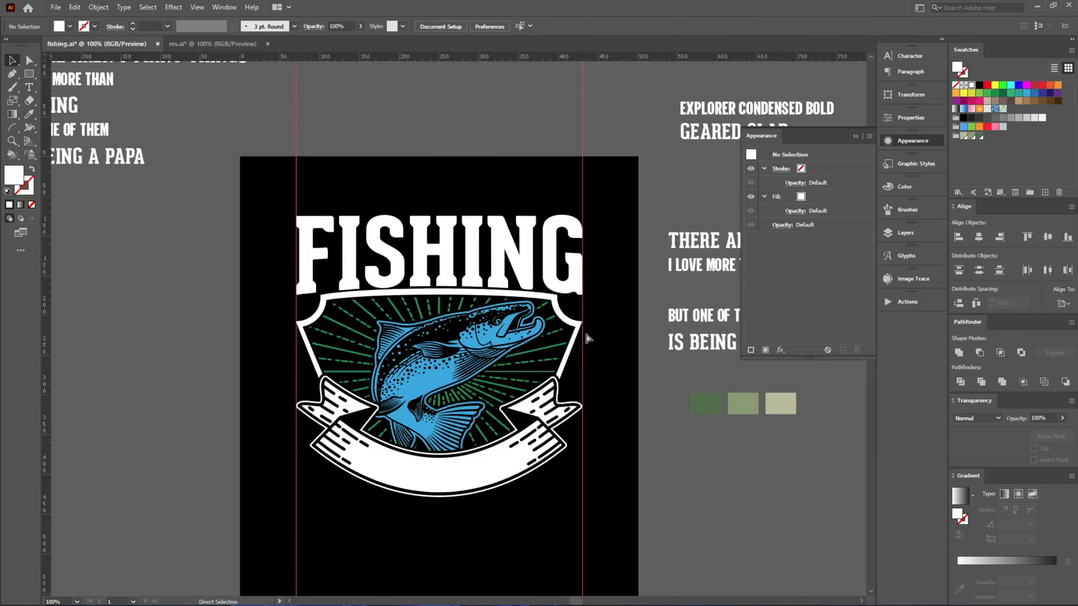
key("ctrl+s")
Move FISHING and the whole badge artwork straight down by about 45 px on the artboard.
left_click_drag(602, 503, 250, 176)
scroll(331, 216, "down", 2)
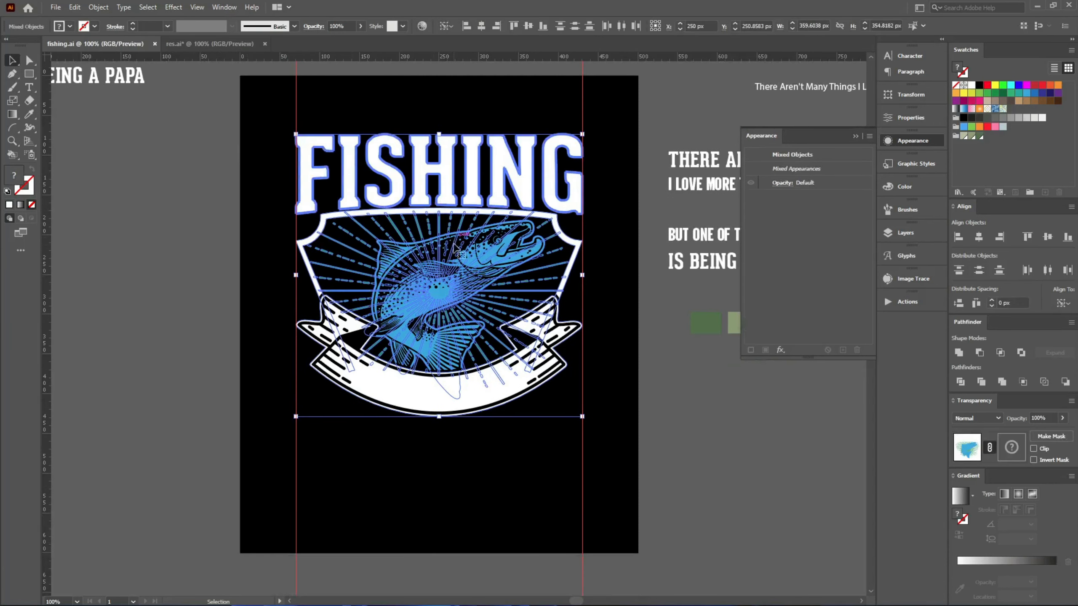
left_click_drag(450, 265, 455, 292)
key("a")
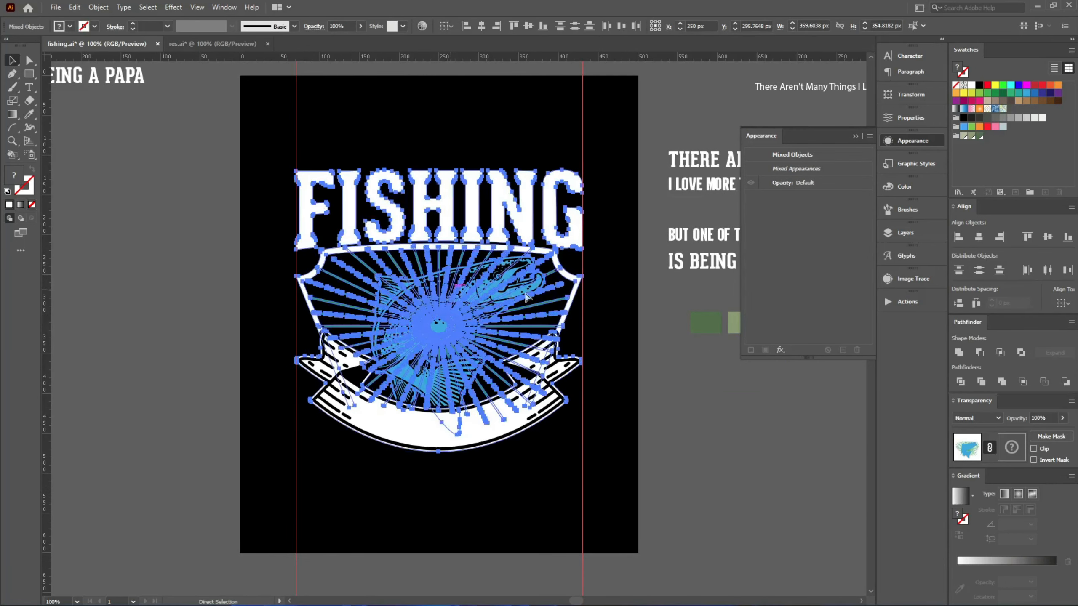
key("v")
left_click(601, 328)
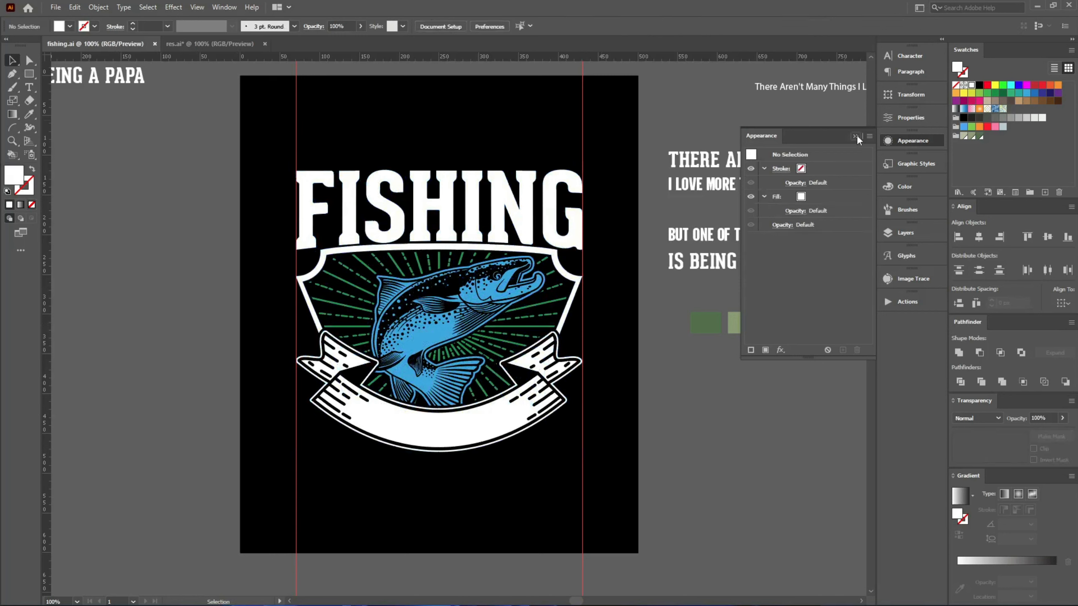
left_click(855, 136)
Place "There Aren't Many Things" above FISHING, outline it, centre it horizontally and scale it to the guides, about 359.7 px wide.
left_click_drag(749, 161, 406, 122)
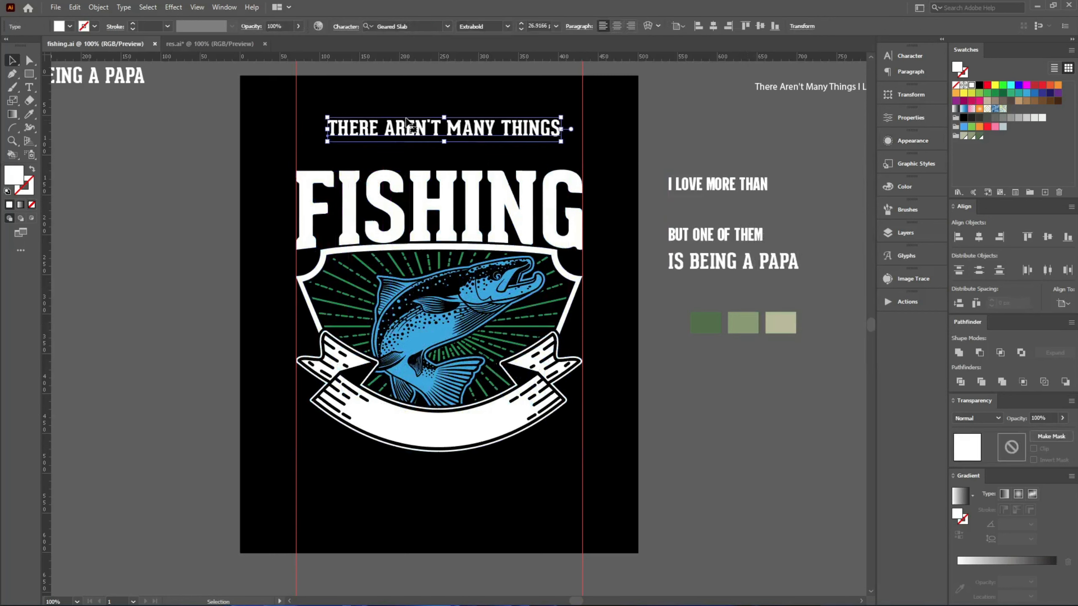
right_click(406, 123)
left_click(462, 216)
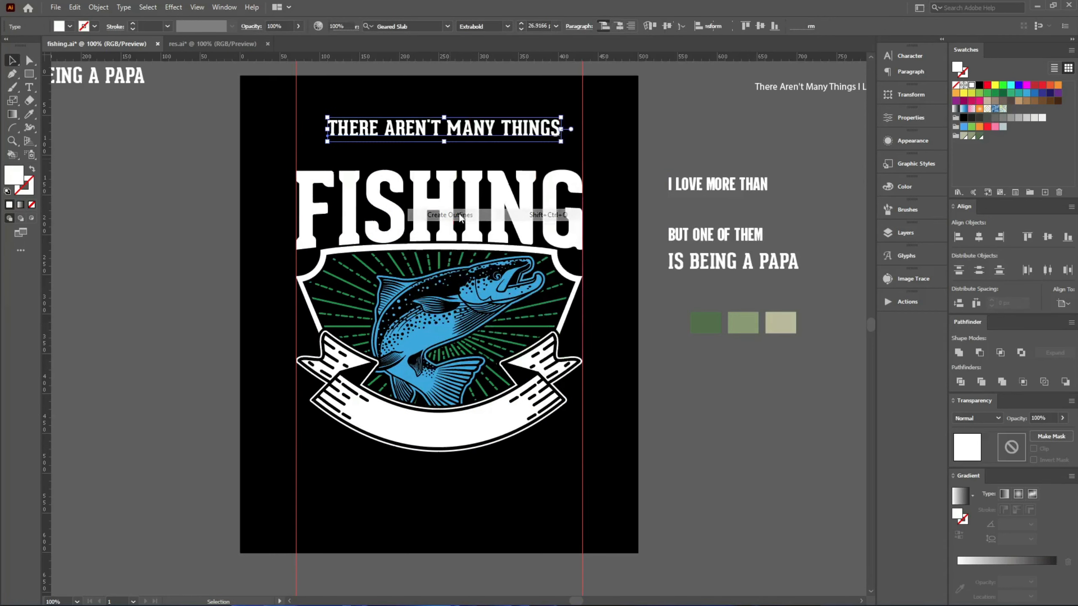
left_click(482, 26)
scroll(530, 105, "up", 1)
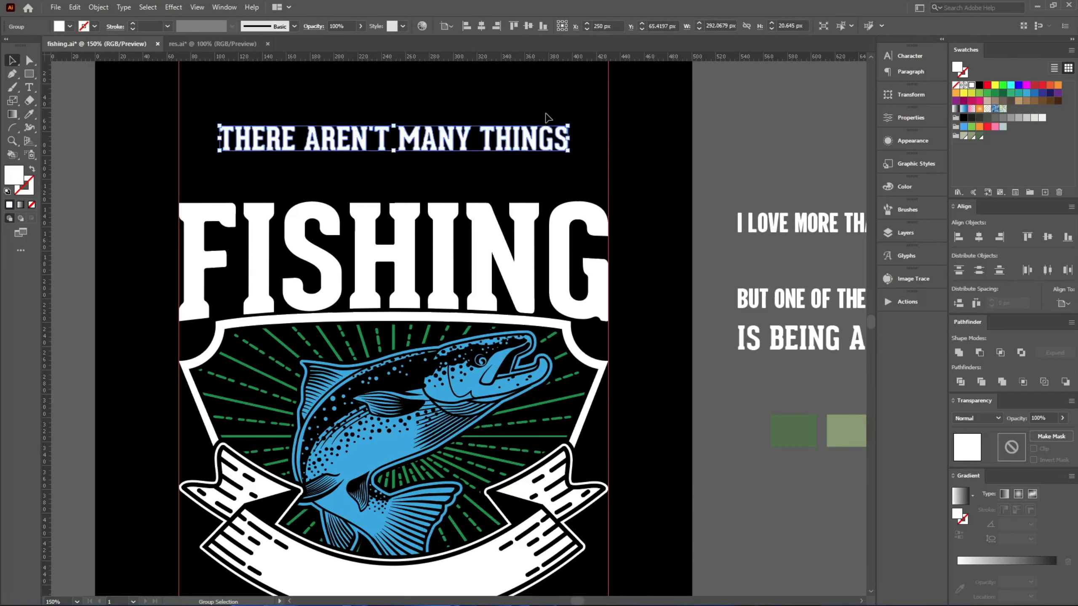
left_click_drag(567, 142, 608, 140)
Apply a horizontal Arc warp with a positive bend of about 20% to THERE AREN'T MANY THINGS.
key("ctrl+alt+shift+w")
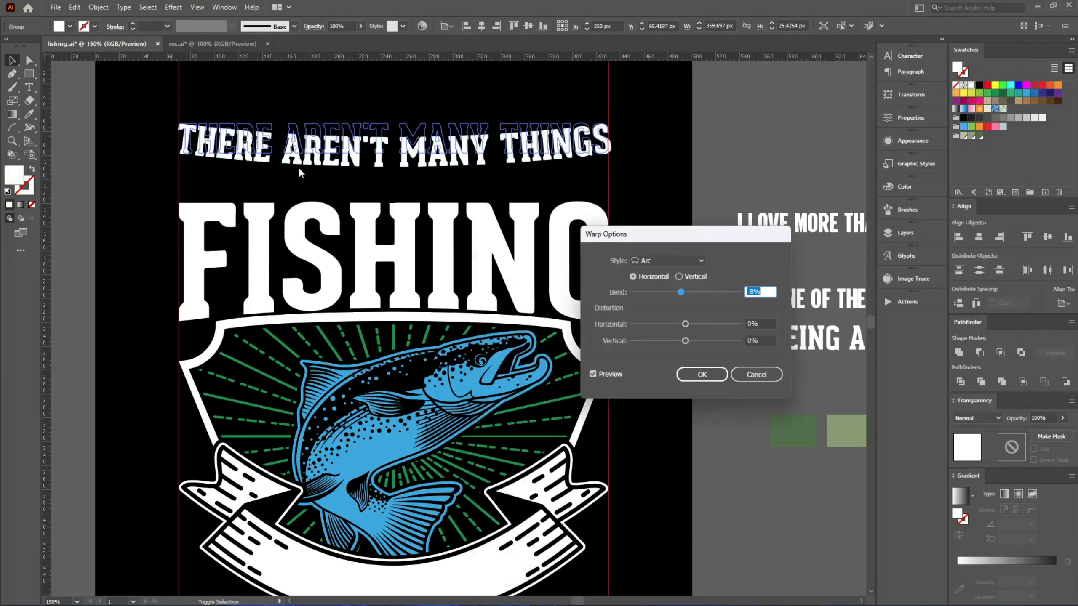
scroll(771, 293, "up", 20)
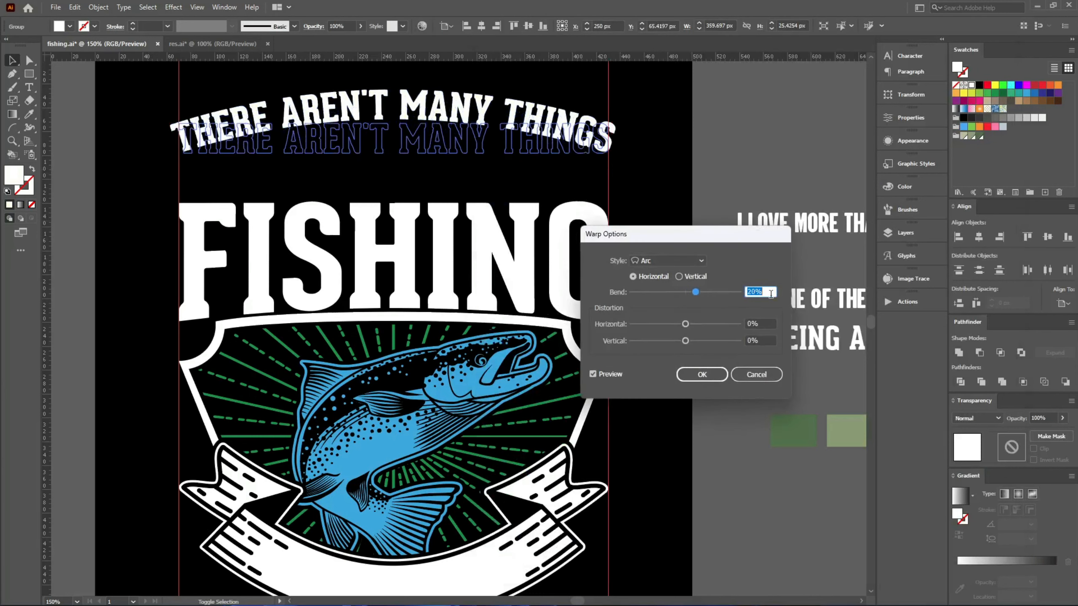
scroll(770, 294, "down", 2)
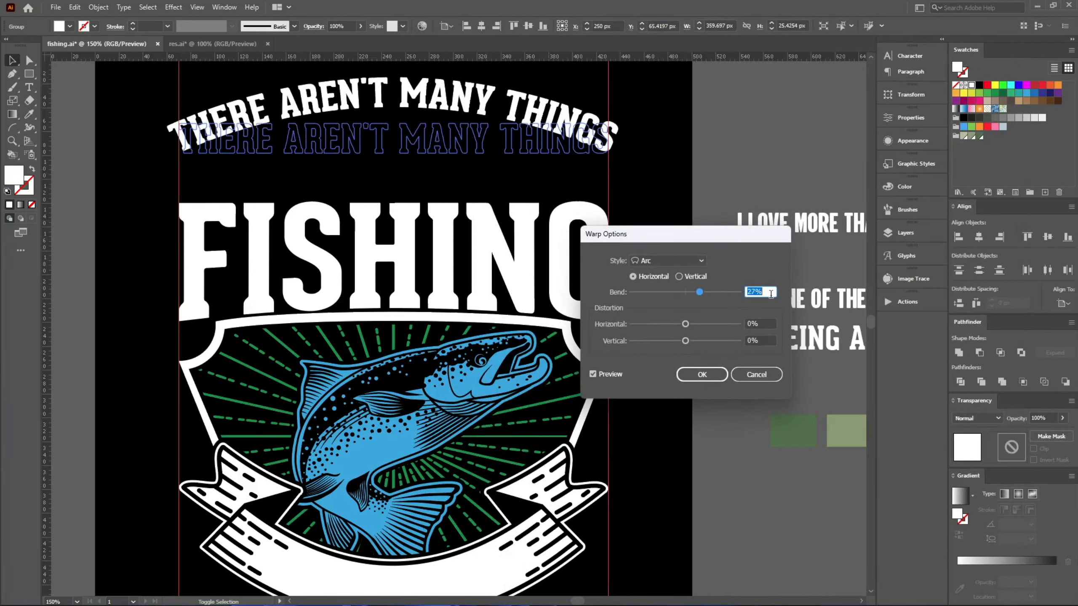
left_click(696, 375)
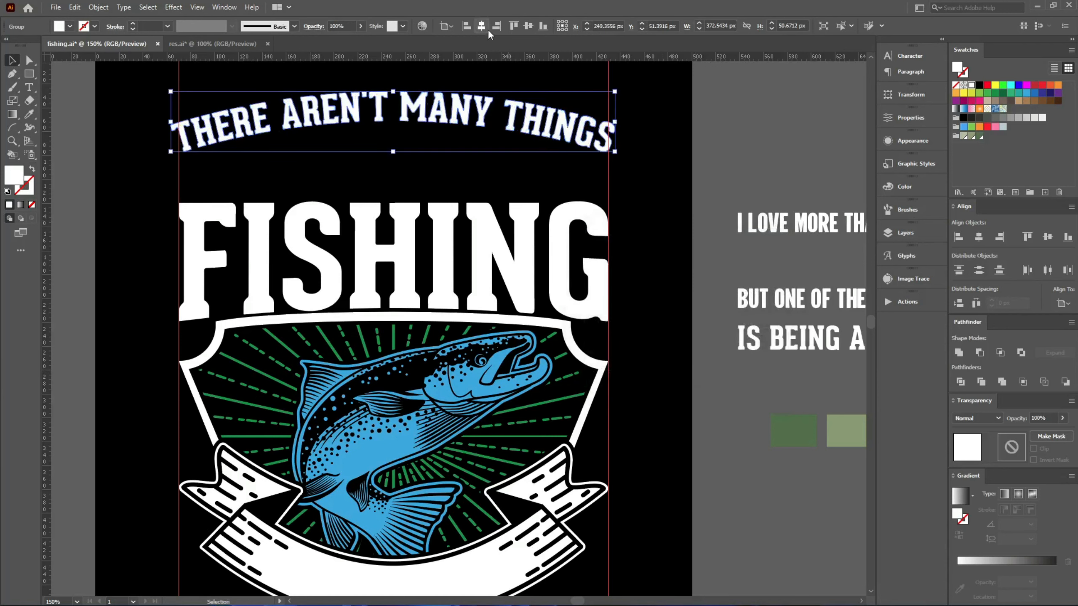
Expand the warped top line, centre it on the artboard and scale it to the guides, about 359.6 px wide.
mouse_move(613, 120)
left_mouse_down()
mouse_move(590, 122)
mouse_move(622, 134)
left_mouse_up()
scroll(592, 125, "up", 4)
scroll(623, 134, "down", 3)
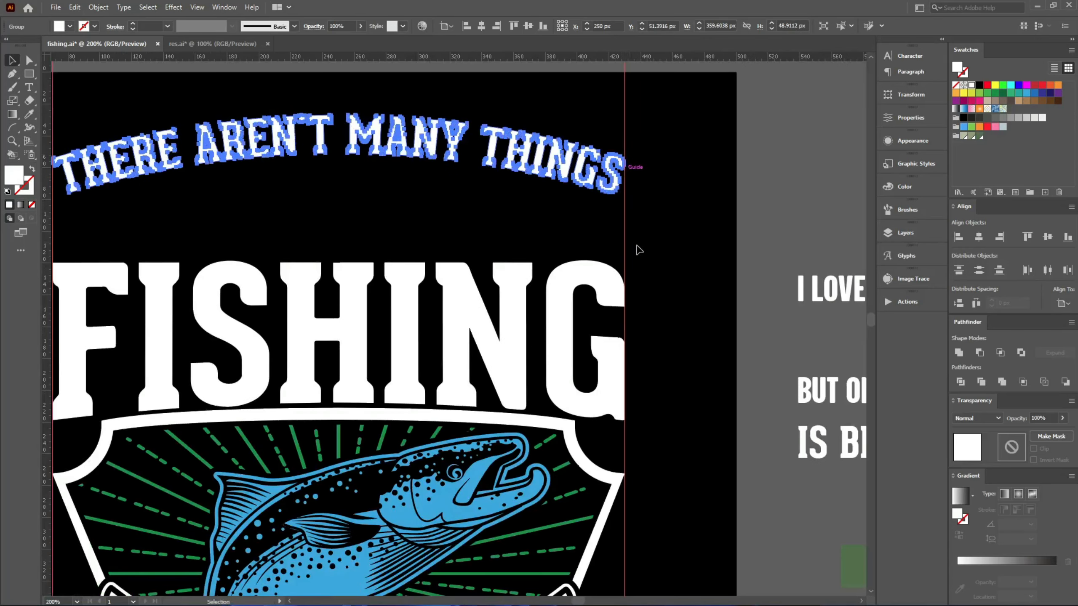
left_click(638, 250)
scroll(618, 224, "down", 1)
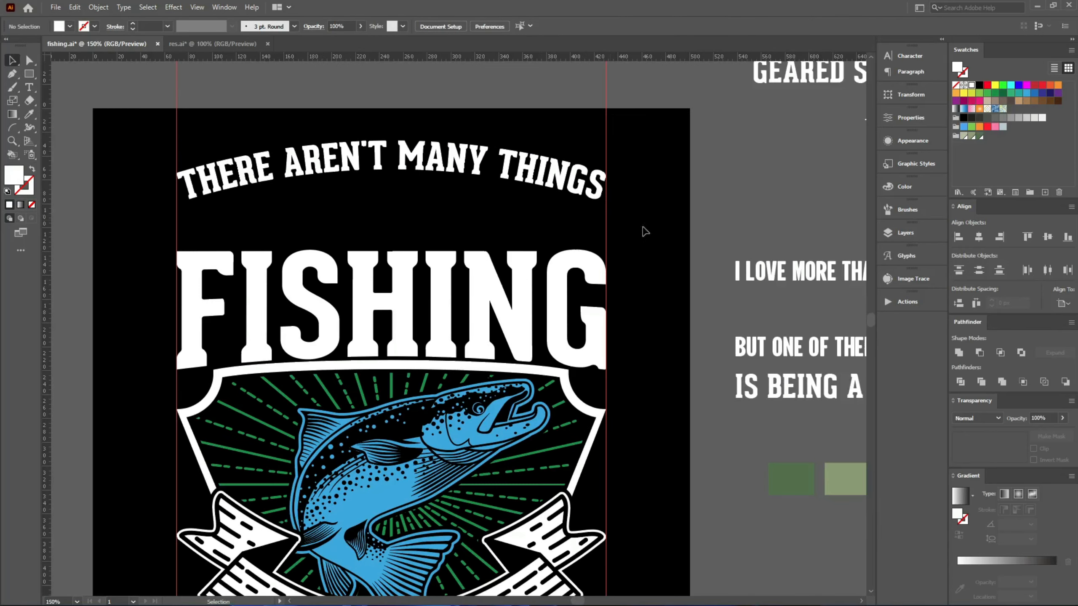
Place I LOVE MORE THAN above FISHING as centred outlines and scale it to about 210 px wide.
left_click_drag(822, 282, 384, 226)
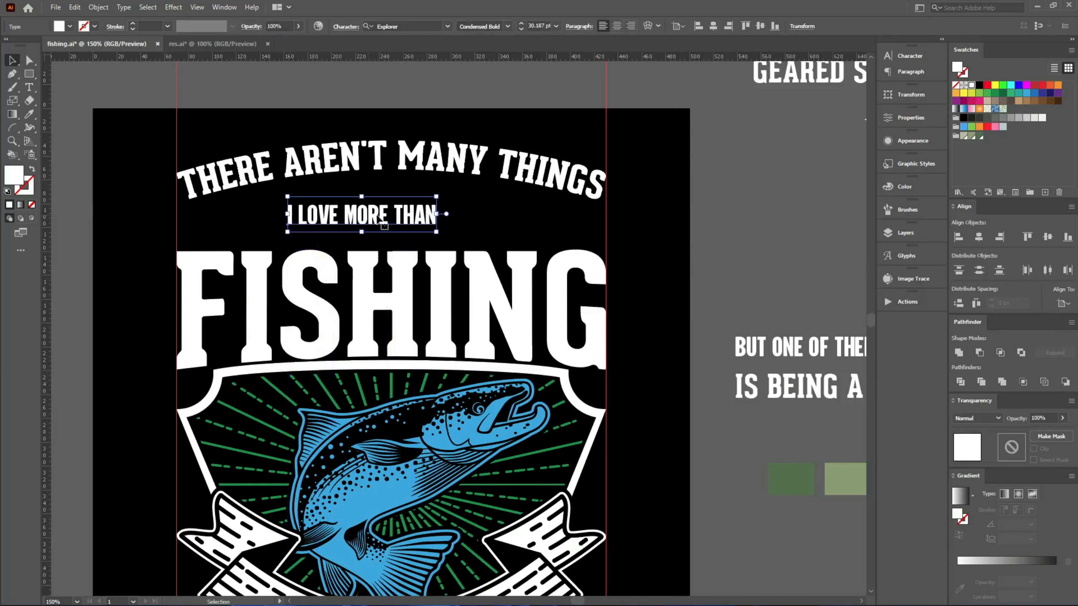
key("ctrl+e")
key("Return")
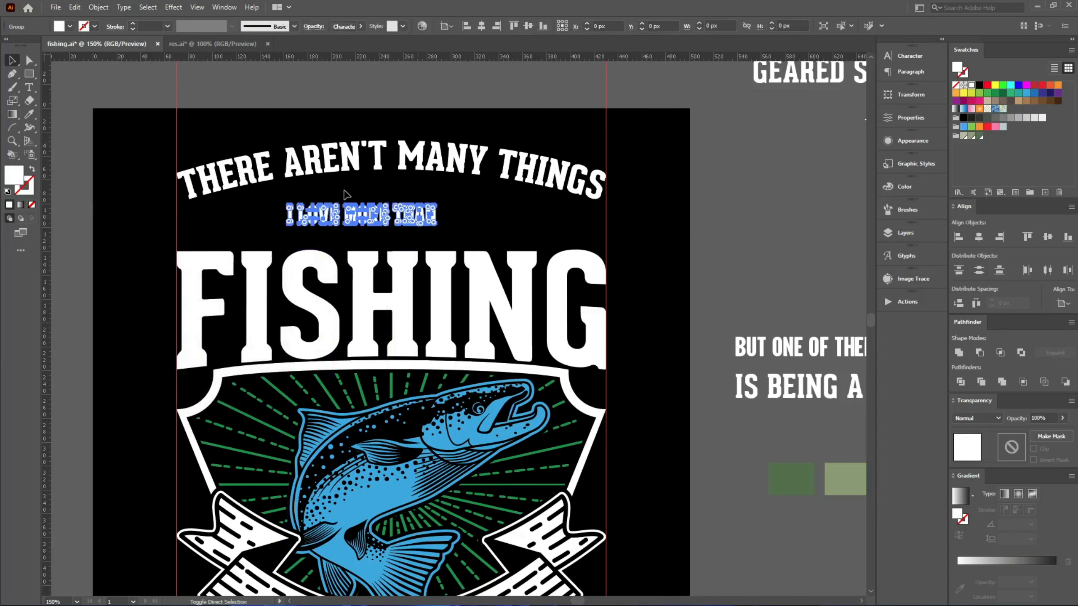
left_click(482, 25)
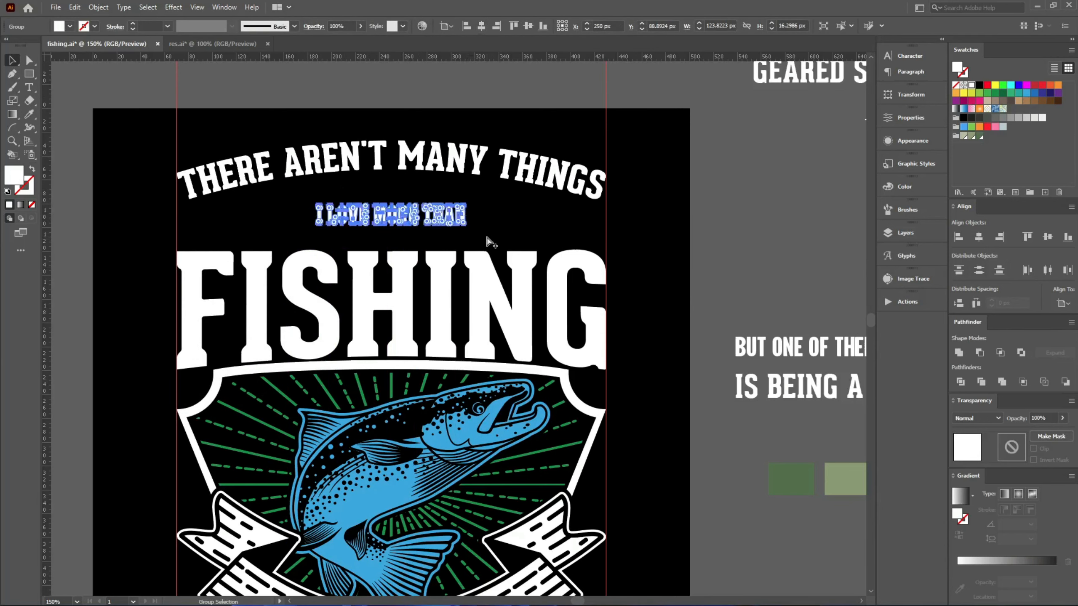
scroll(488, 240, "up", 2)
left_click_drag(444, 193, 679, 226)
left_click(630, 211)
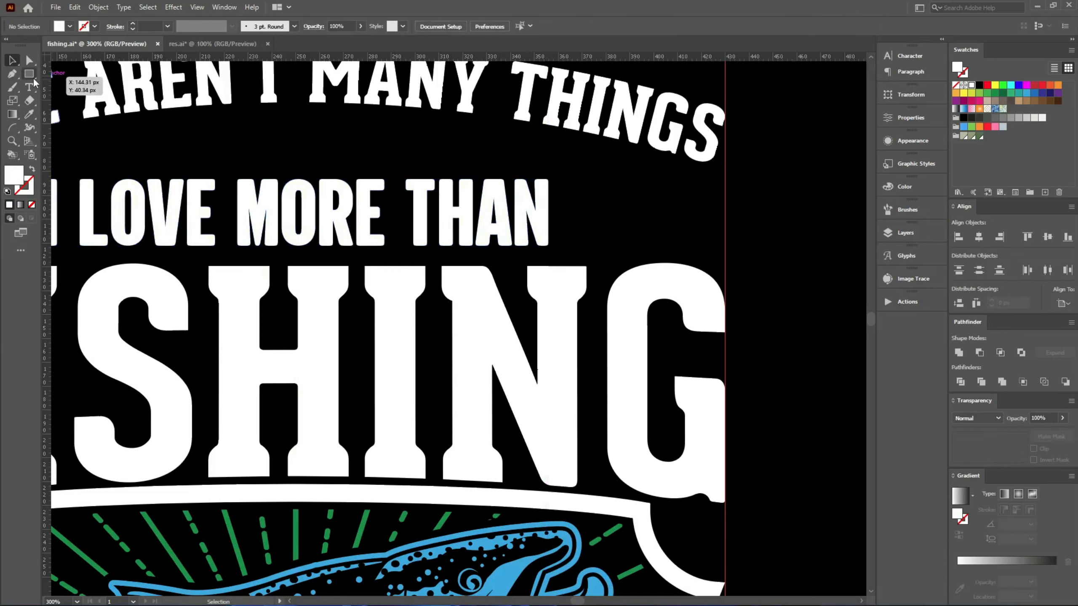
Move the arched top line down by about 15 px towards I LOVE MORE THAN and save the document.
left_click_drag(322, 98, 326, 133)
key("ctrl+minus")
key("ctrl+minus")
key("ctrl+minus")
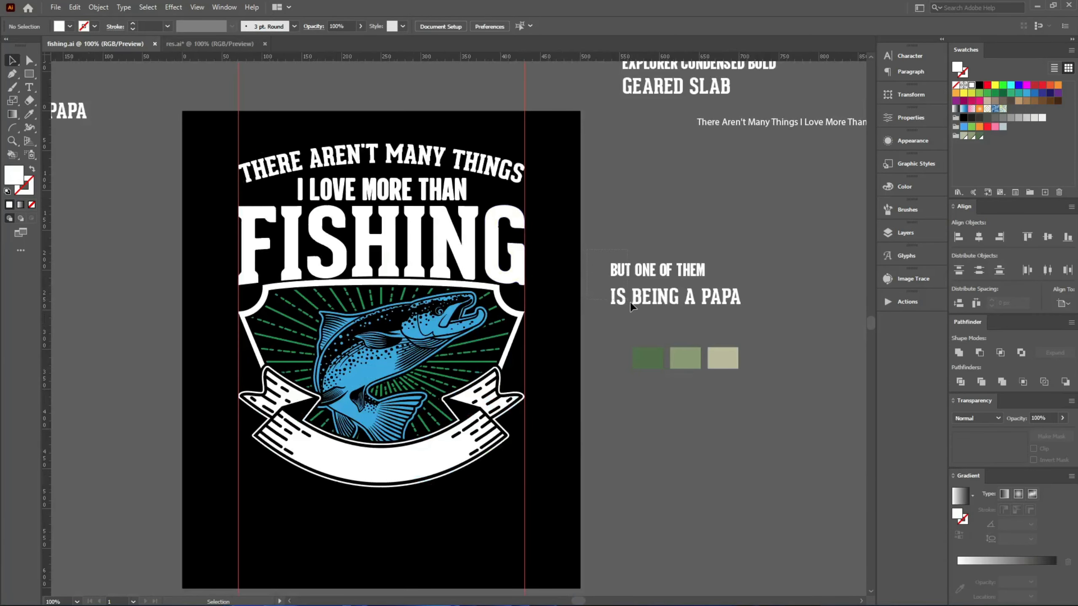
Move BUT ONE OF THEM and IS BEING A PAPA together down to the artboard's right edge, just below the ribbon's level.
left_click(657, 307)
left_click_drag(560, 521, 616, 501)
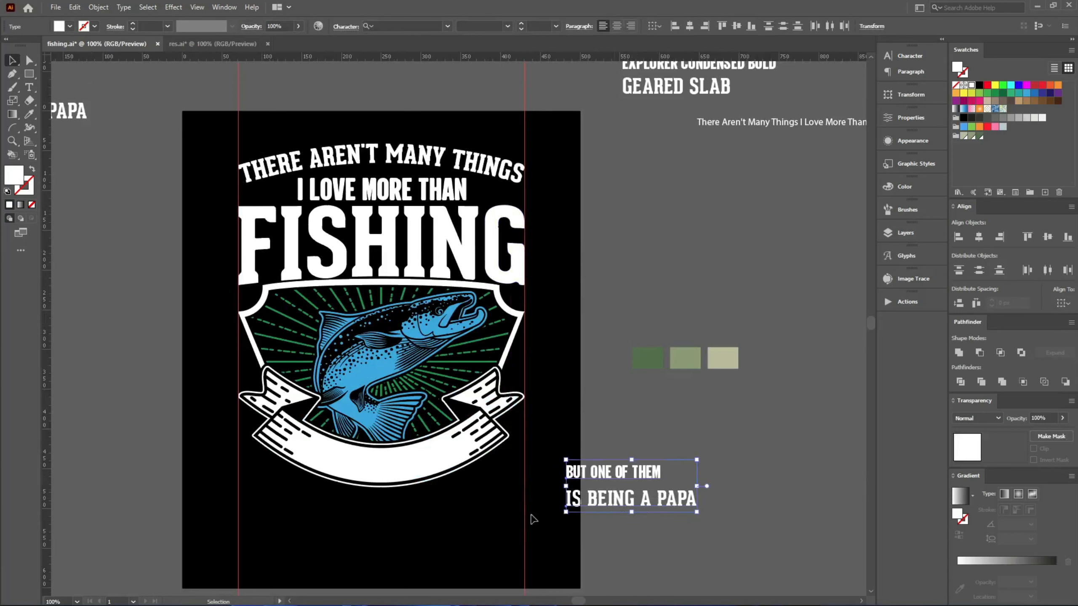
left_click(524, 516)
Copy the ribbon path out of the badge group, paste it in place on top and fill it magenta.
scroll(399, 500, "up", 2)
left_click(395, 441)
left_click(504, 409)
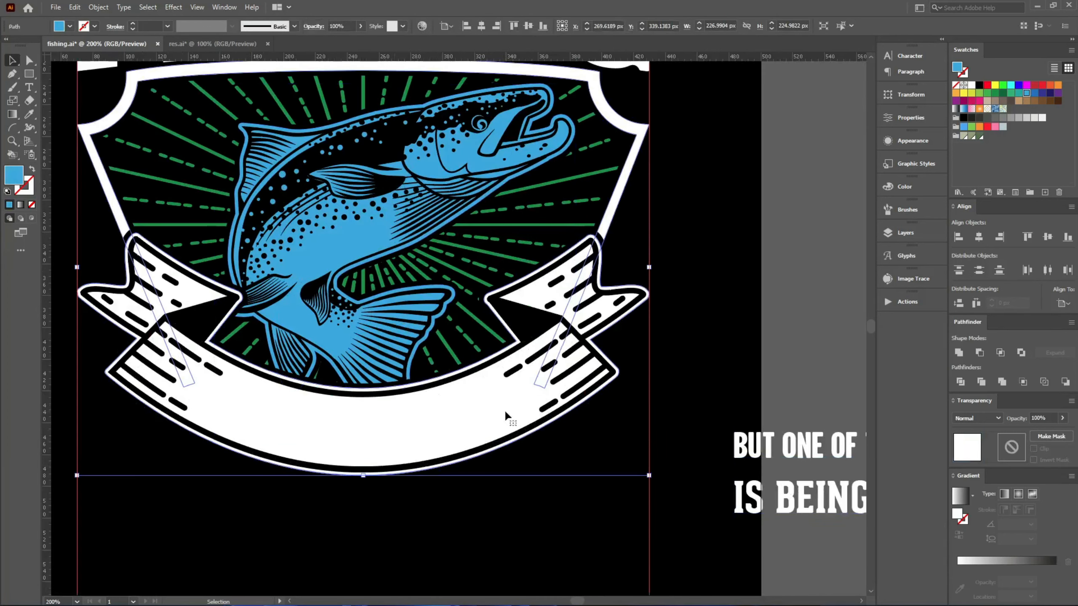
double_click(585, 370)
left_click(585, 370)
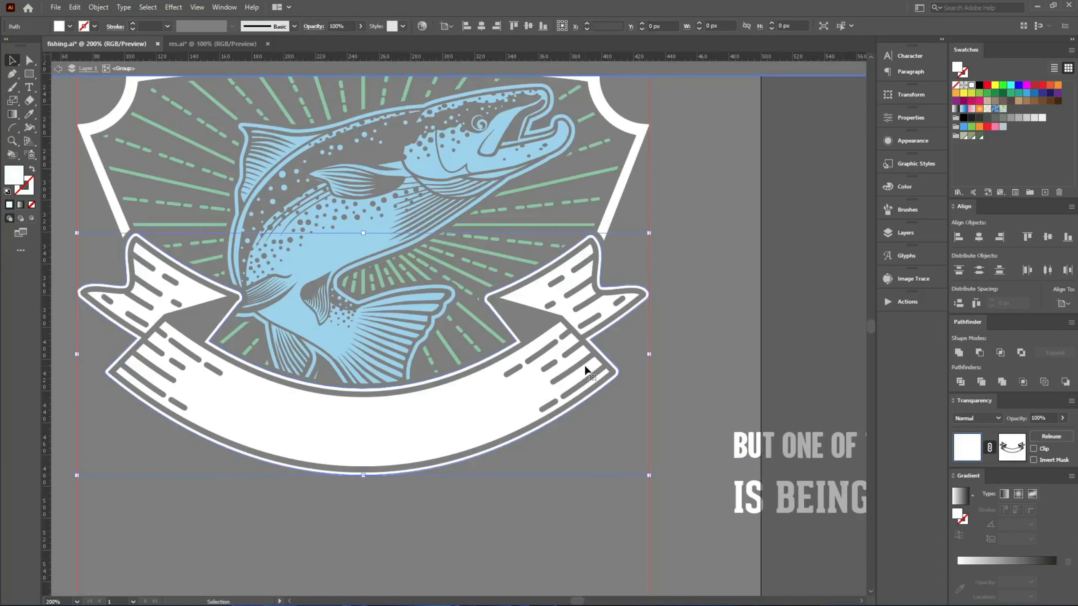
key("Escape")
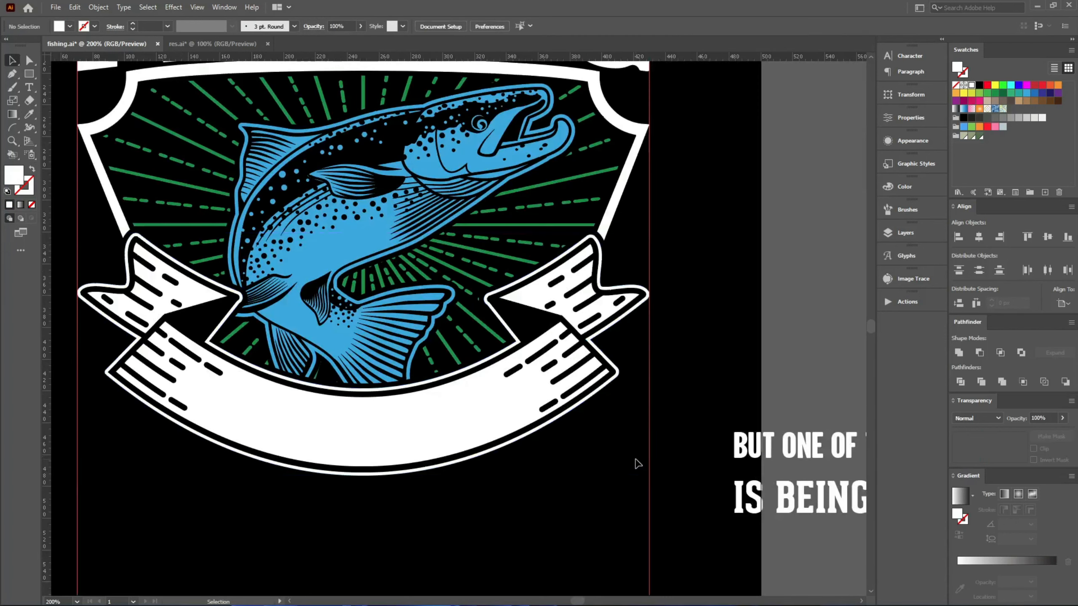
left_click(979, 101)
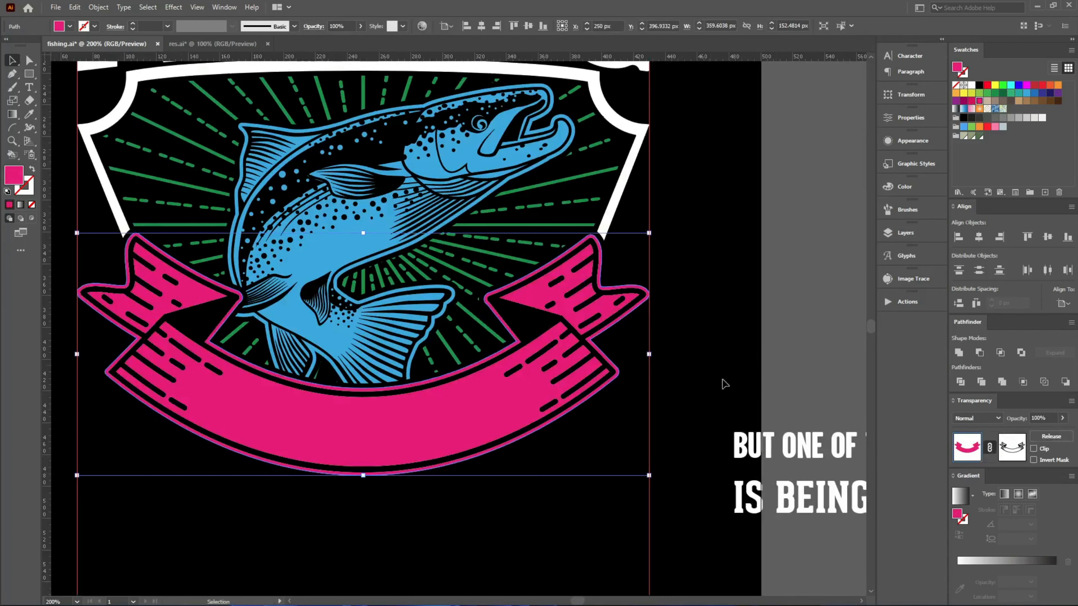
Turn the magenta ribbon copy into a plain shape without the opacity mask and move it up by about 28 px.
left_click(958, 353)
left_click_drag(547, 393, 545, 347)
left_click_drag(77, 310, 80, 313)
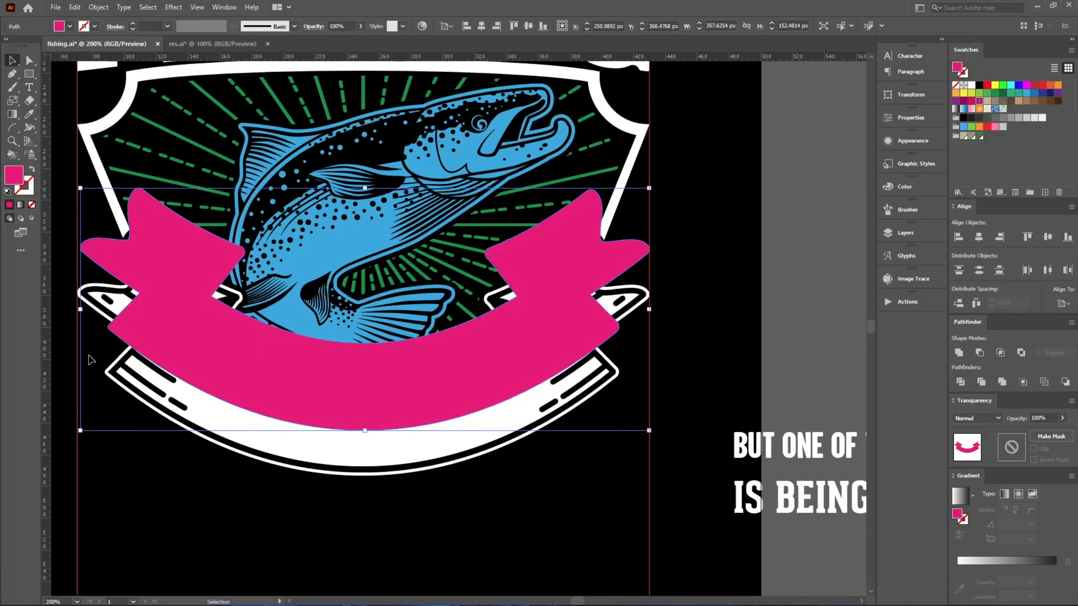
Erase the upper part of the magenta ribbon copy with a rectangular eraser area, keeping its lower curved section.
key("shift+e")
mouse_move(91, 163)
left_mouse_down()
mouse_move(691, 293)
mouse_move(801, 356)
left_mouse_up()
key("c")
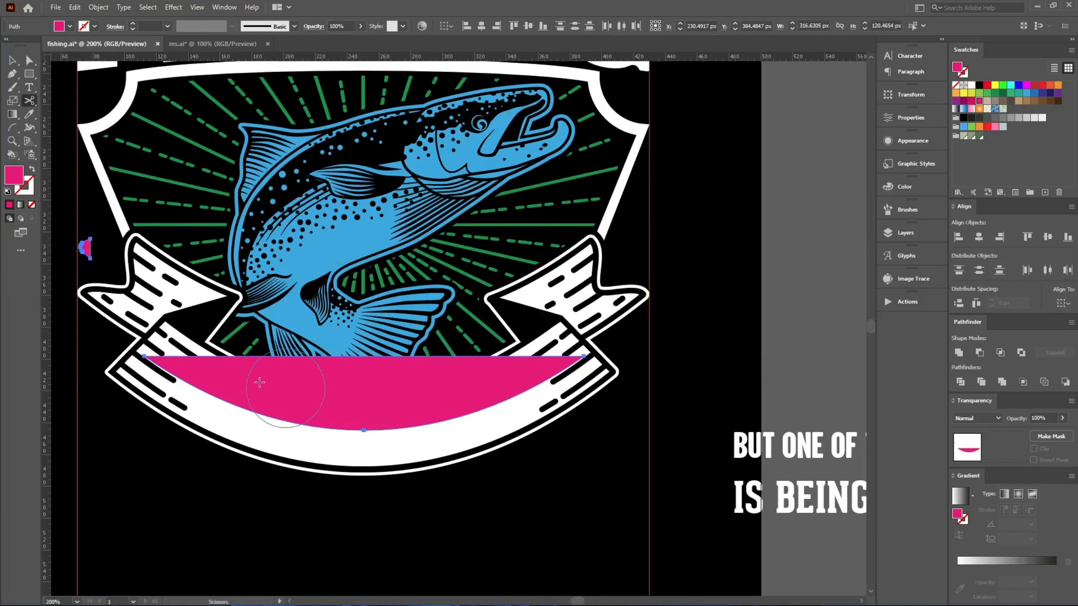
Swap the magenta fill to a stroke, cut the path at both upper corners and delete everything except the lower curve.
key("shift+x")
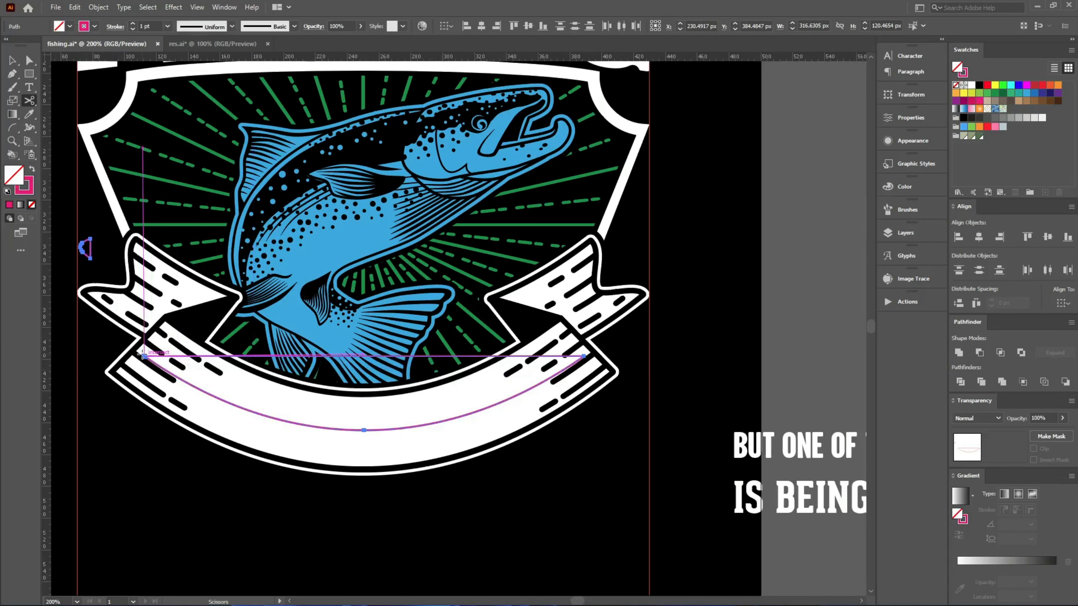
left_click(144, 355)
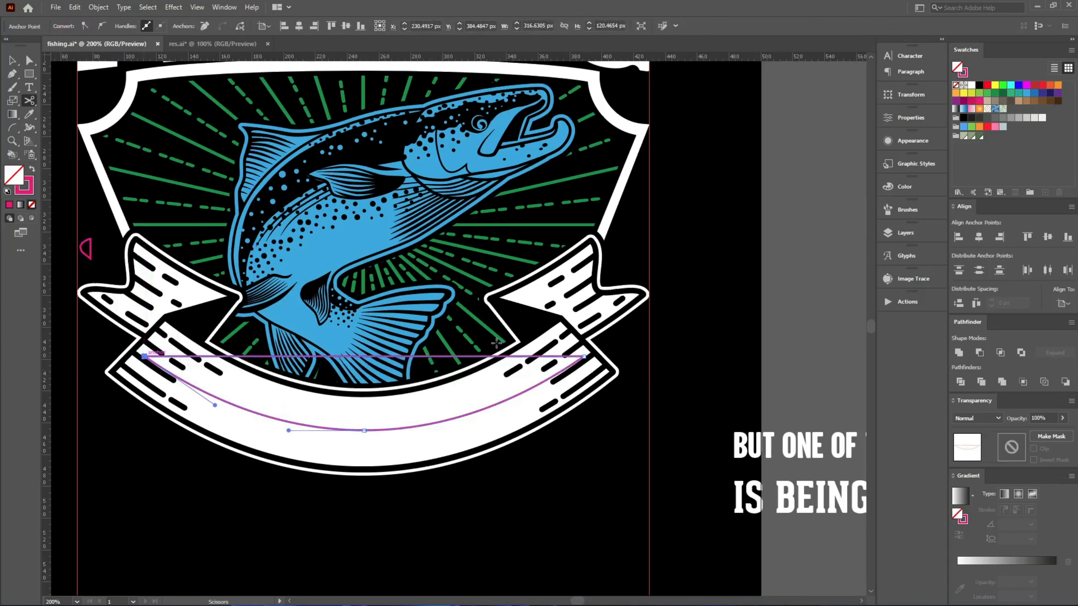
left_click(583, 355)
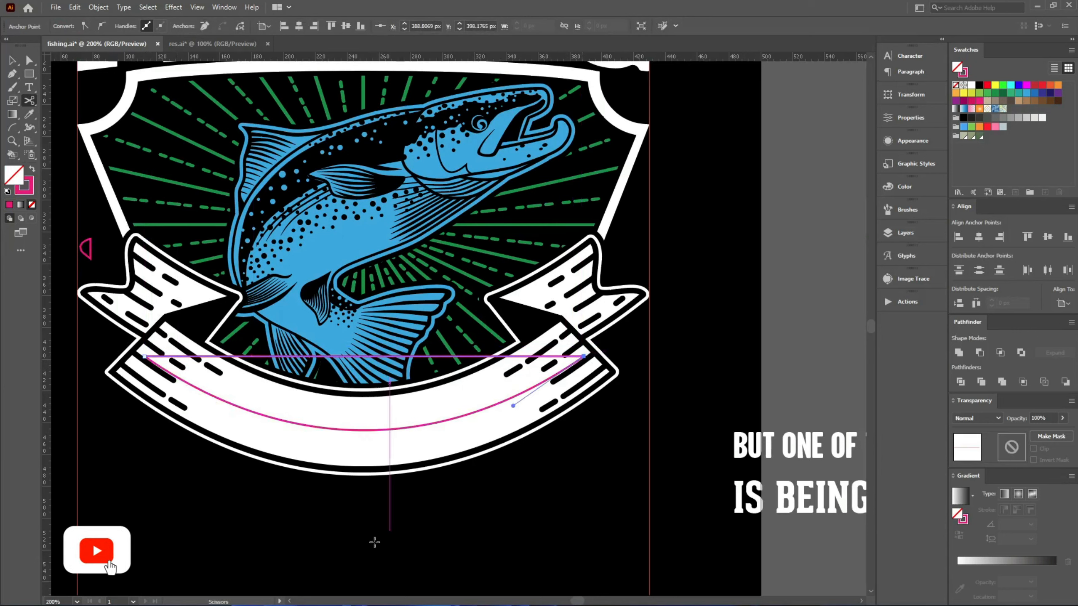
key("v")
key("Delete")
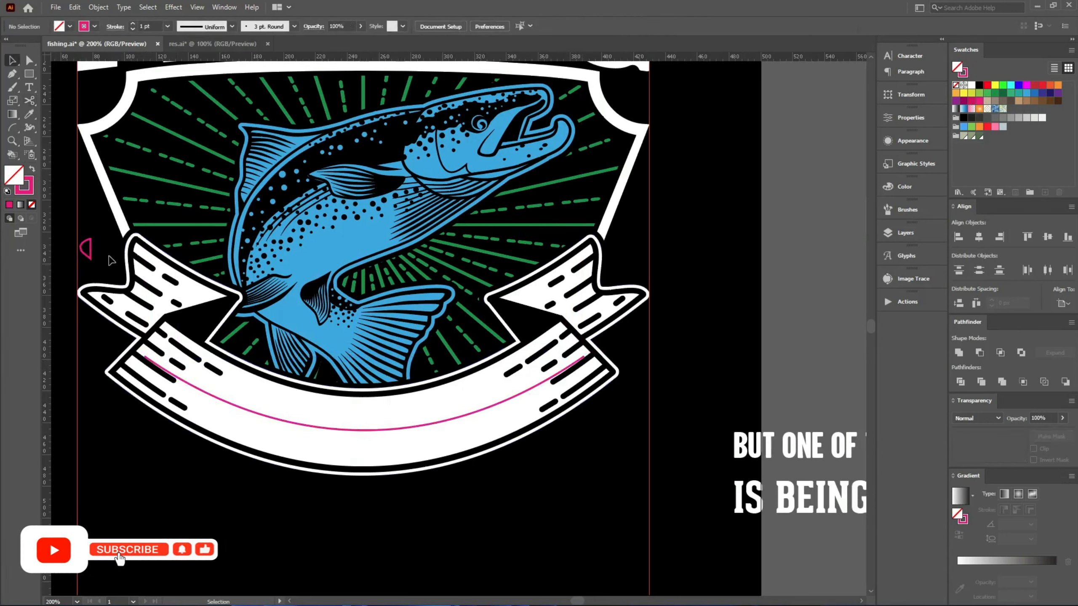
left_click_drag(98, 245, 77, 274)
key("Delete")
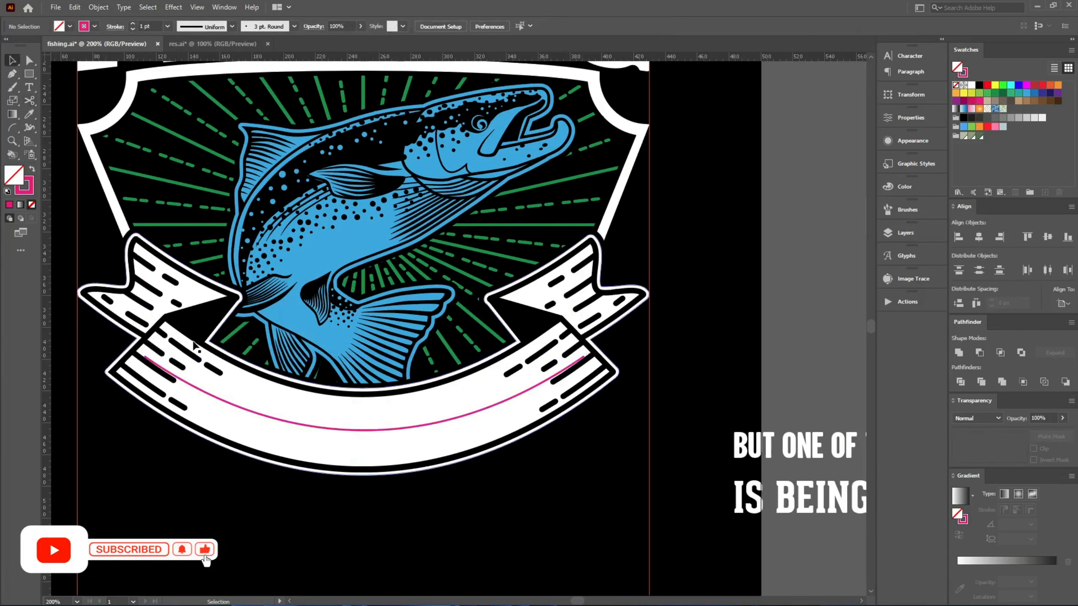
Move BUT ONE OF THEM below the ribbon, fill it green and cut it to the clipboard.
left_click_drag(778, 461, 336, 517)
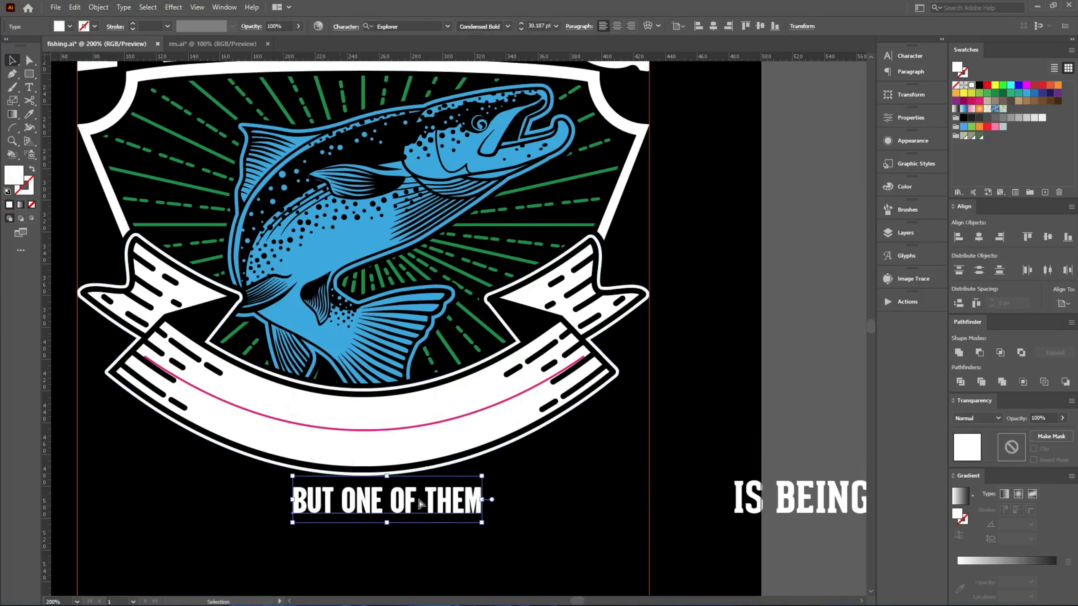
key("a")
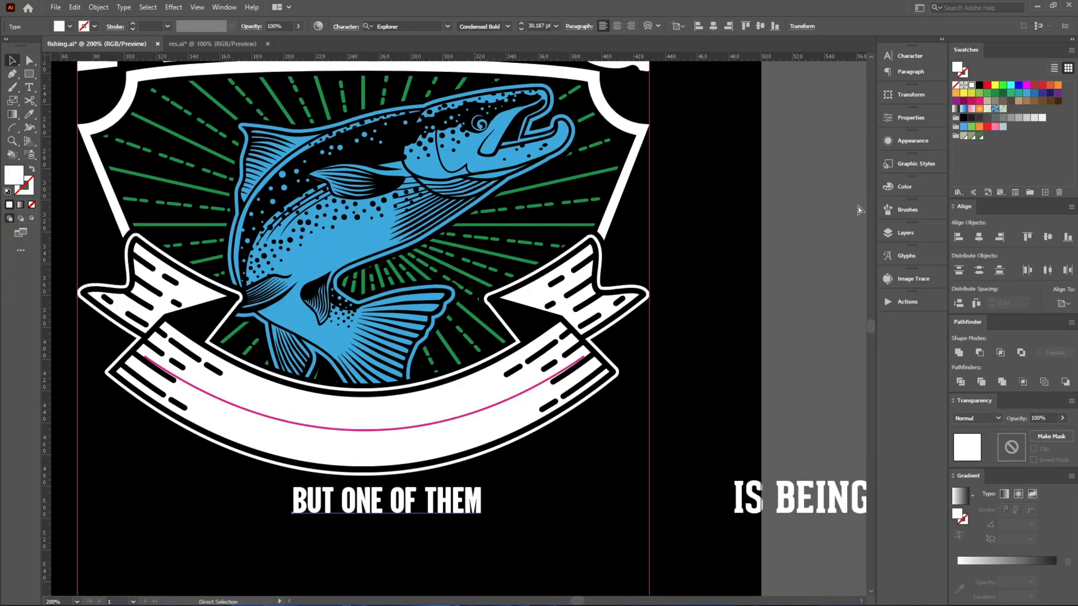
left_click(986, 101)
left_click(995, 94)
key("ctrl+x")
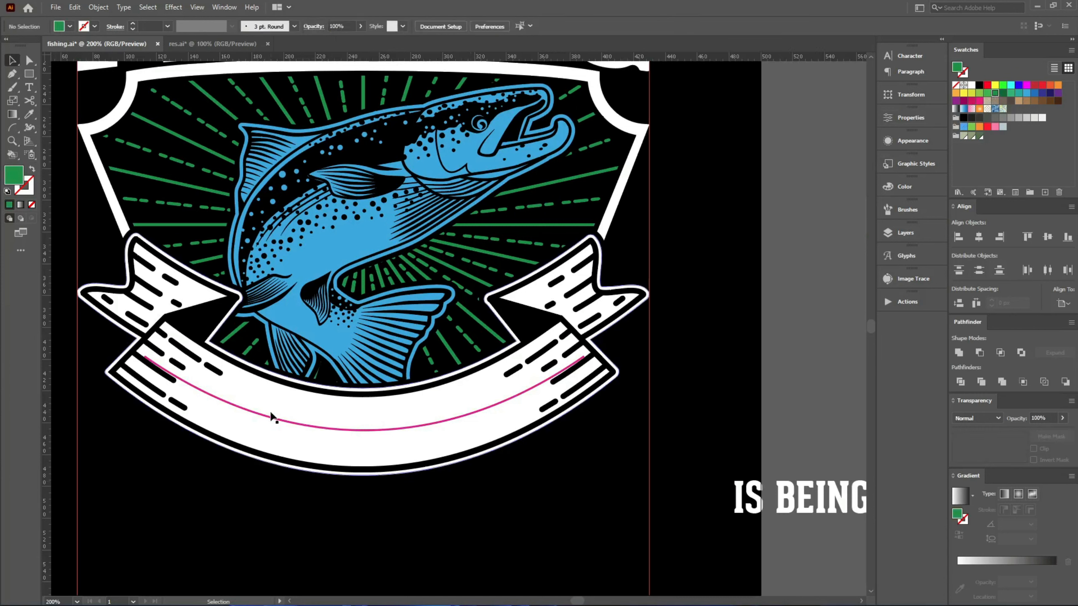
Paste BUT ONE OF THEM as type along the magenta ribbon curve and centre-align its paragraph.
left_click(268, 417)
key("t")
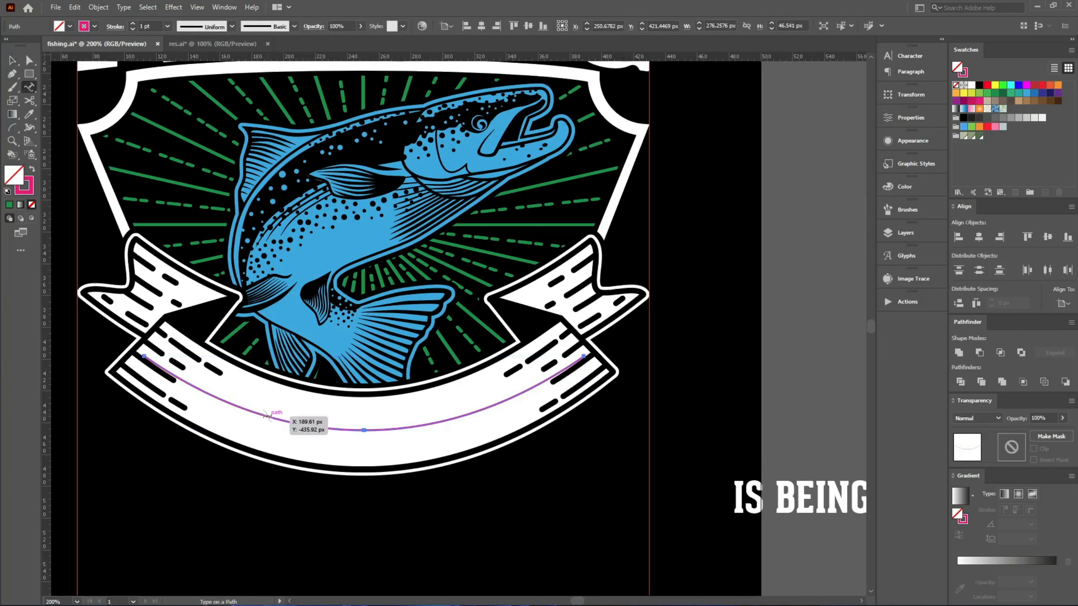
left_click(145, 357)
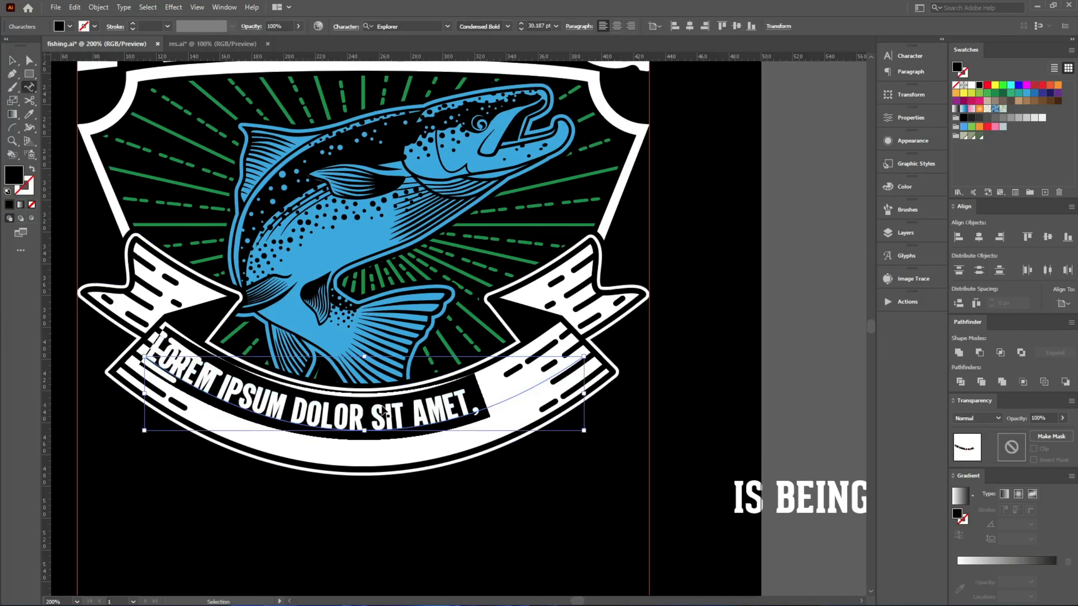
key("ctrl+v")
key("Escape")
left_click(617, 27)
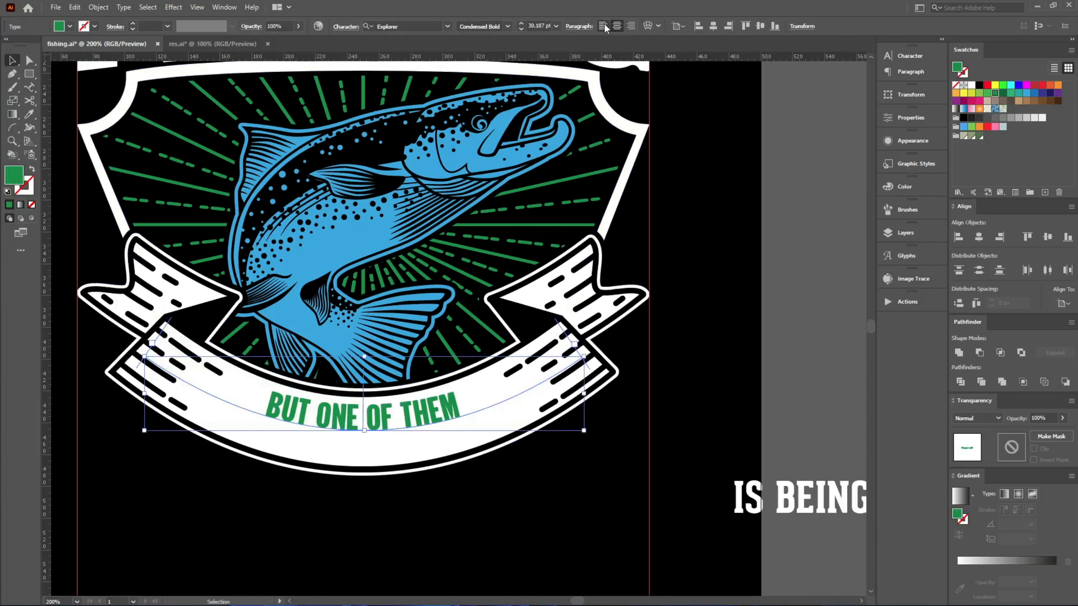
Set the curved BUT ONE OF THEM text's Align to Path option to Center, with the preview enabled.
key("t")
key("Return")
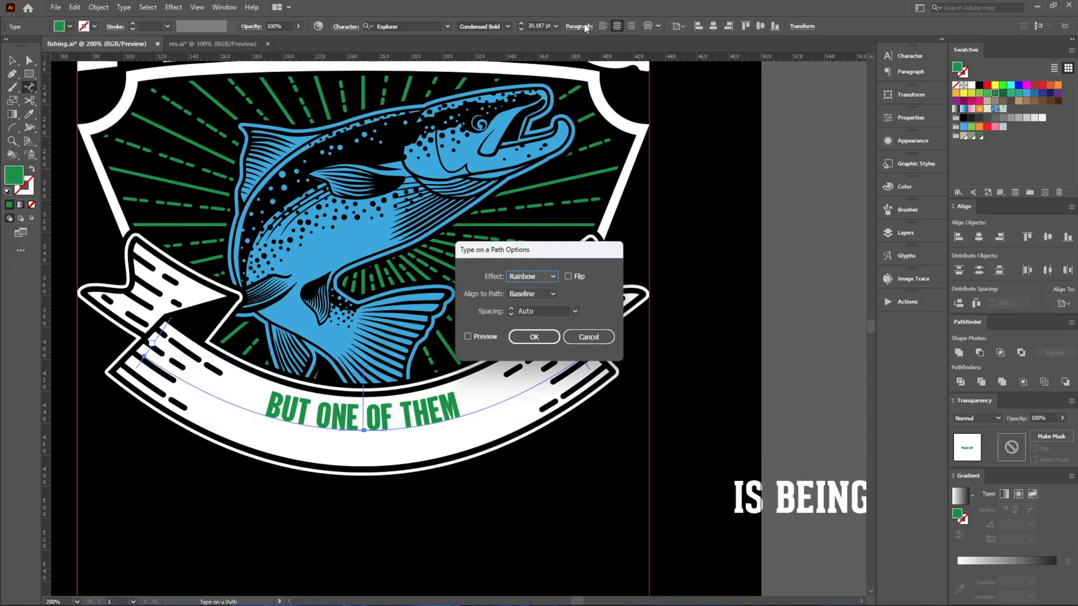
left_click(547, 293)
left_click(525, 330)
left_click(484, 335)
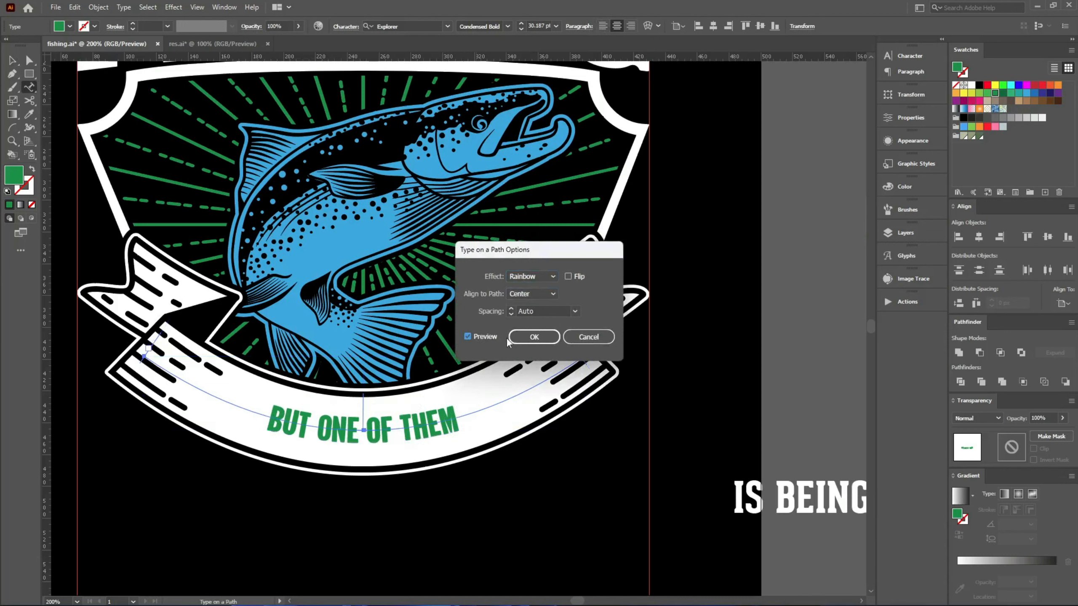
left_click(517, 338)
Enlarge the curved BUT ONE OF THEM text to 60 pt and expand it into outlines.
scroll(539, 24, "up", 16)
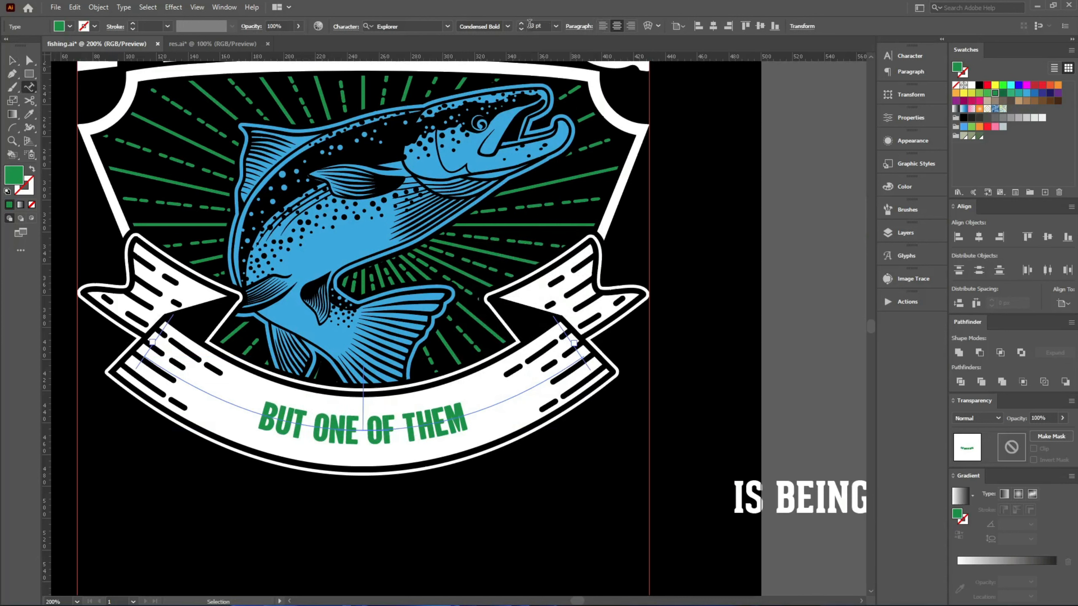
scroll(540, 23, "up", 14)
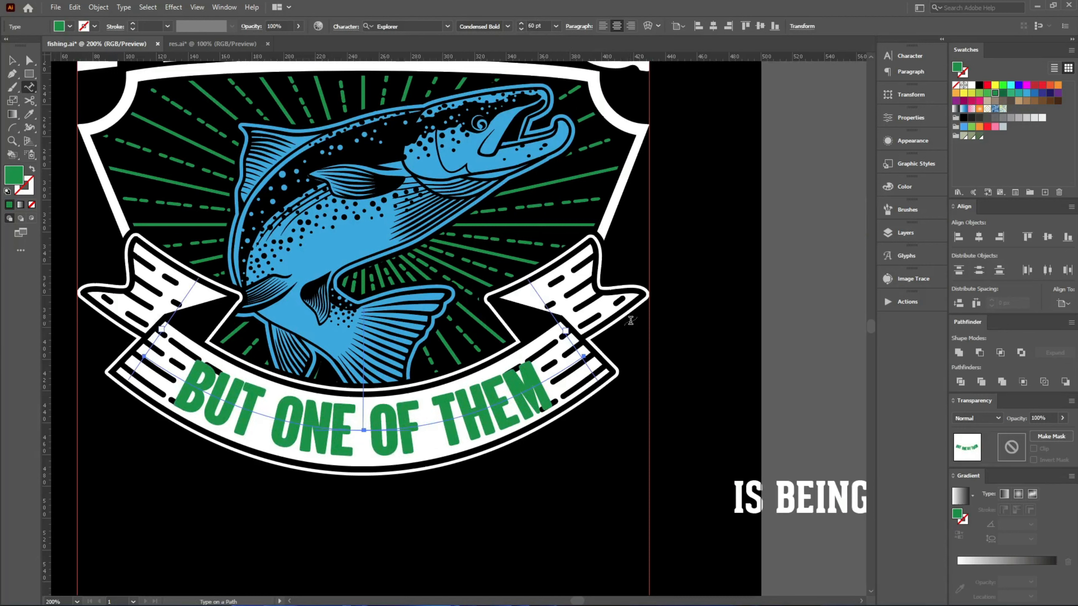
key("ctrl")
key("ctrl+shift+o")
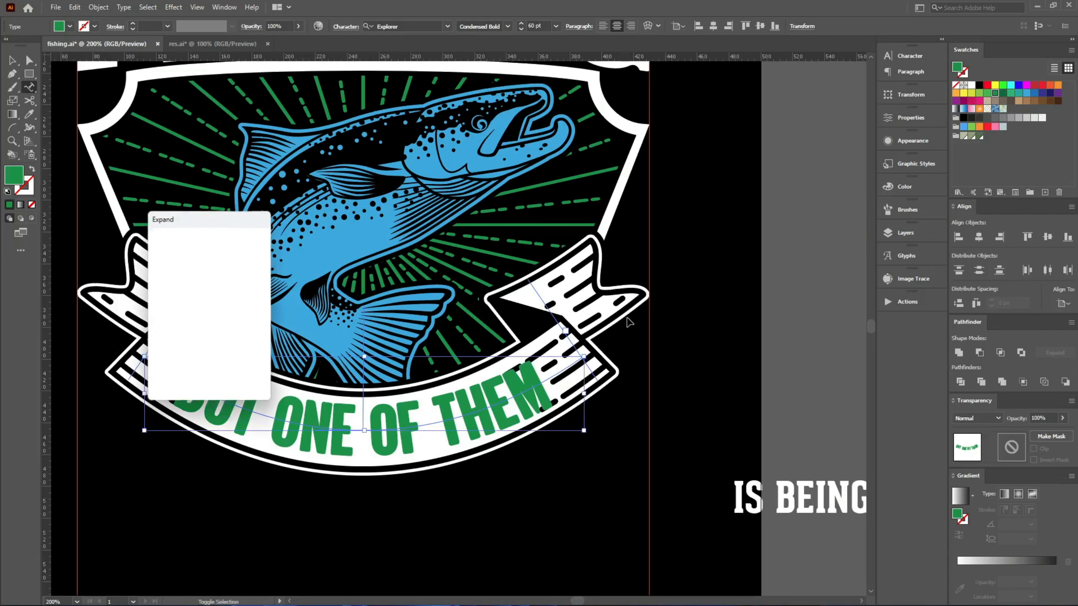
Cut the outlined green BUT ONE OF THEM lettering from the ribbon to the clipboard.
left_click(583, 372)
double_click(584, 375)
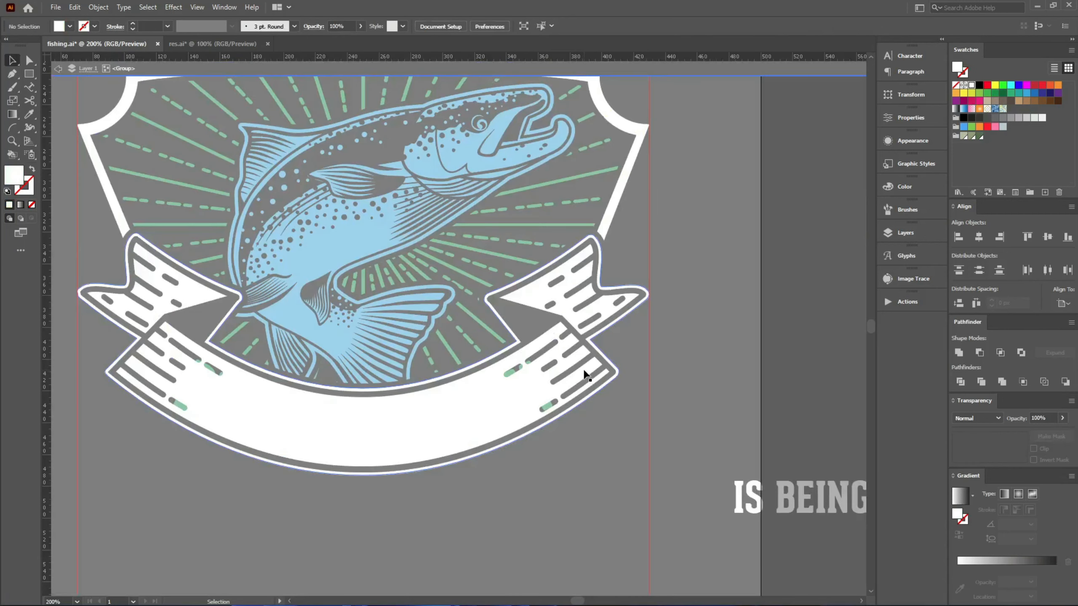
double_click(587, 460)
left_click(508, 388)
key("ctrl")
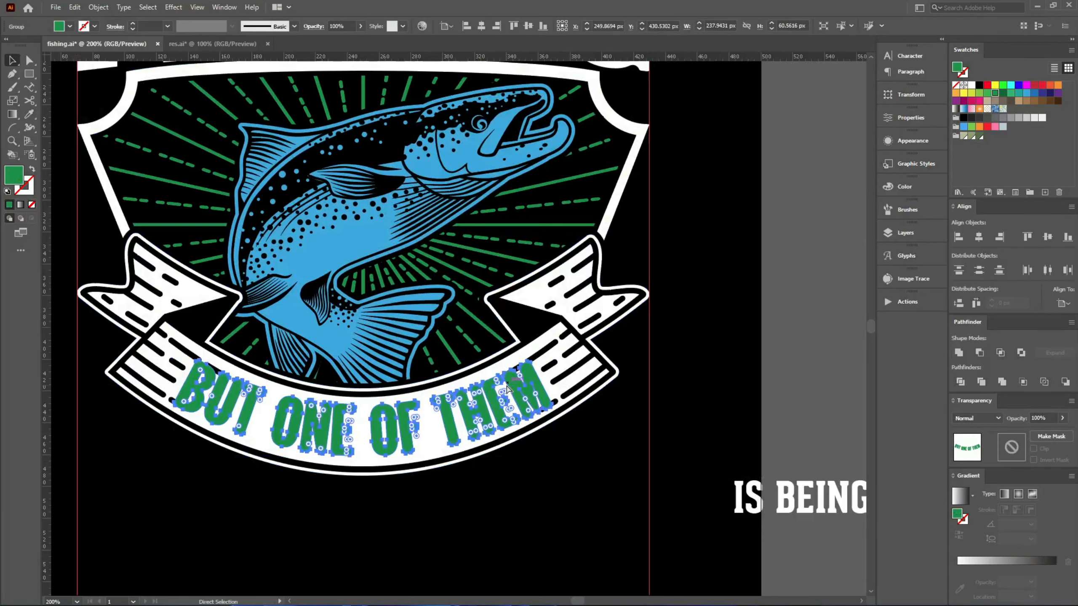
key("Delete")
Paste BUT ONE OF THEM in front inside the ribbon's opacity mask and fill the lettering black.
left_click(560, 395)
double_click(575, 388)
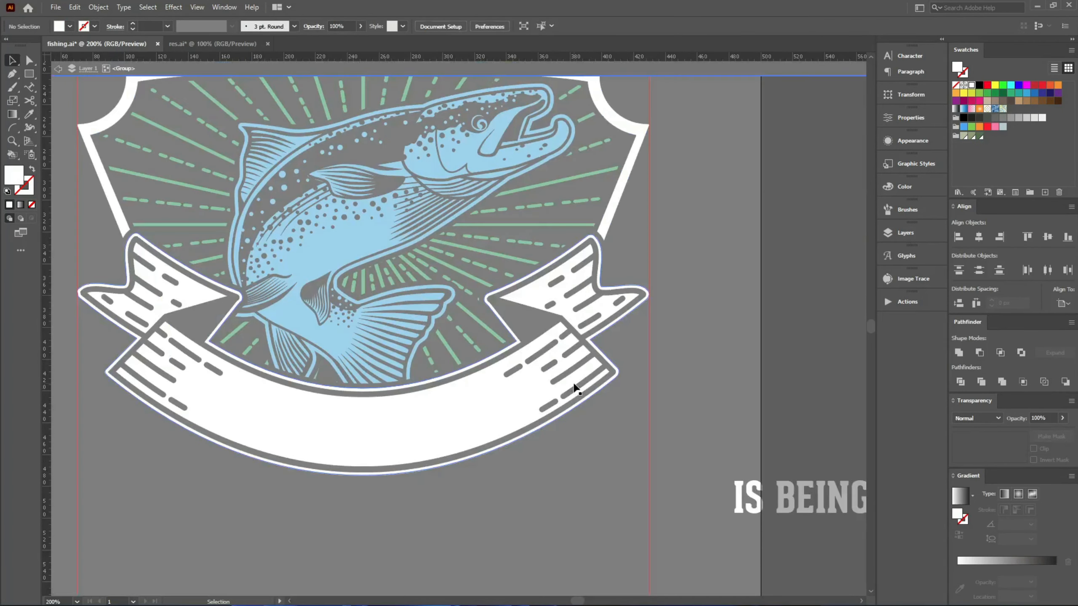
left_click(574, 384)
left_click(1010, 445)
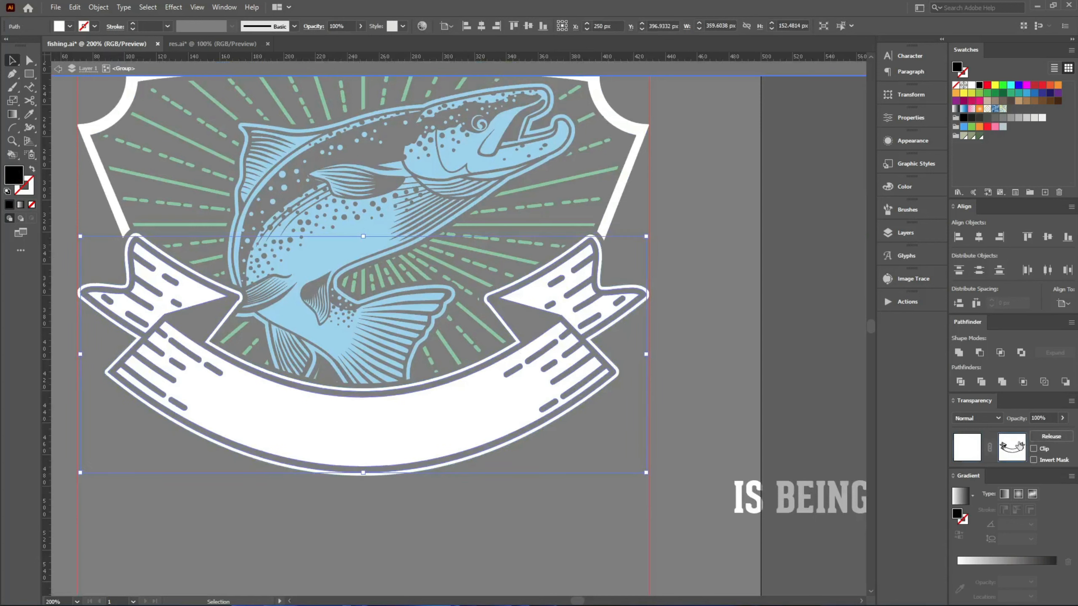
key("ctrl+f")
left_click(683, 458)
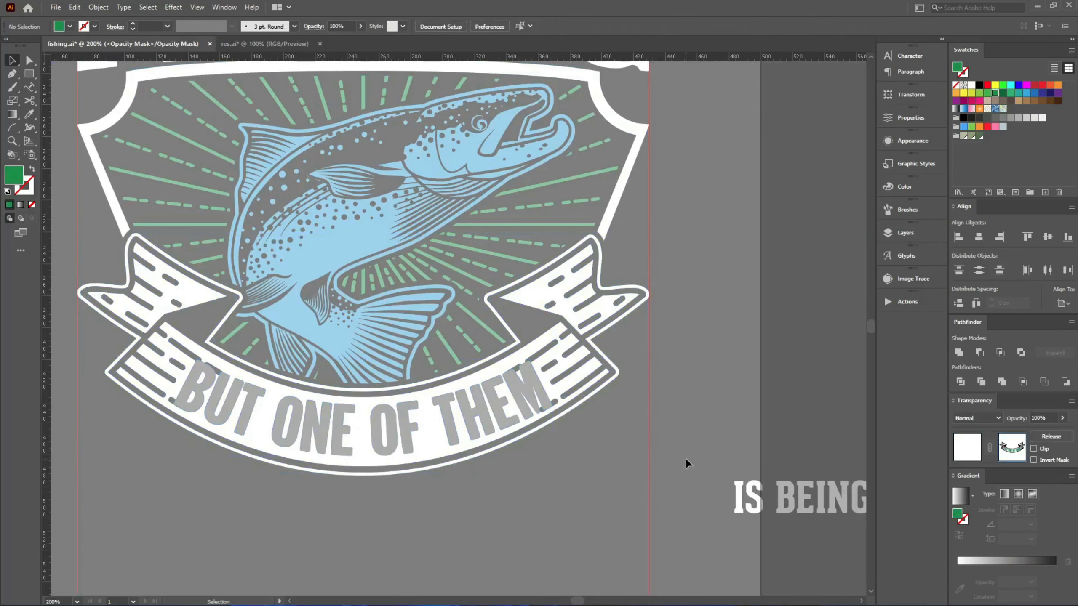
left_click(539, 386)
left_click(978, 85)
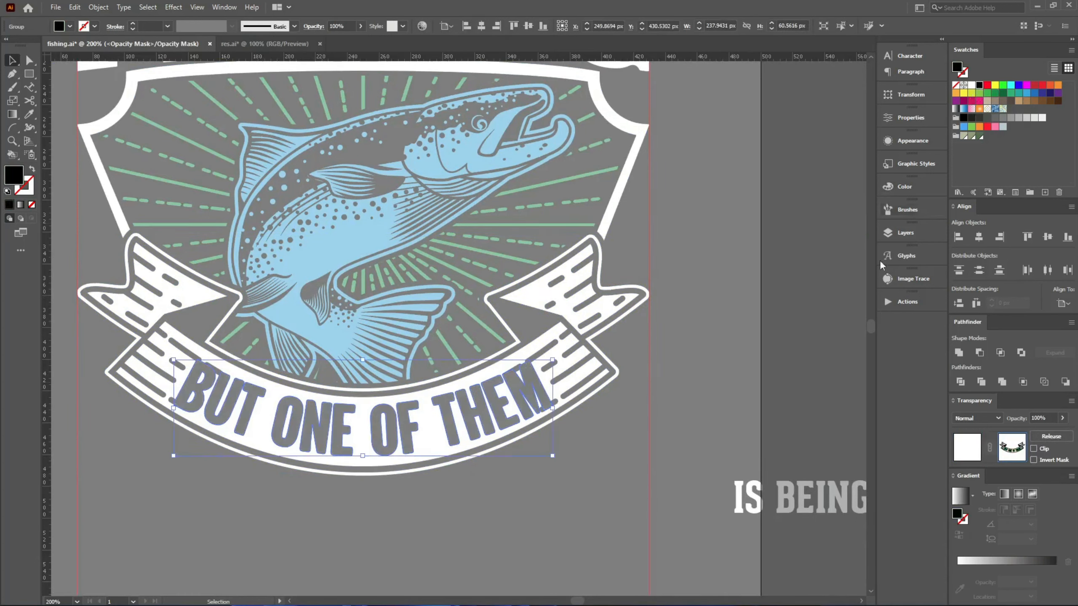
left_click(709, 383)
Draw a freehand white patch about 47 by 38 px around the M of THEM and place it behind the lettering.
scroll(590, 413, "up", 3)
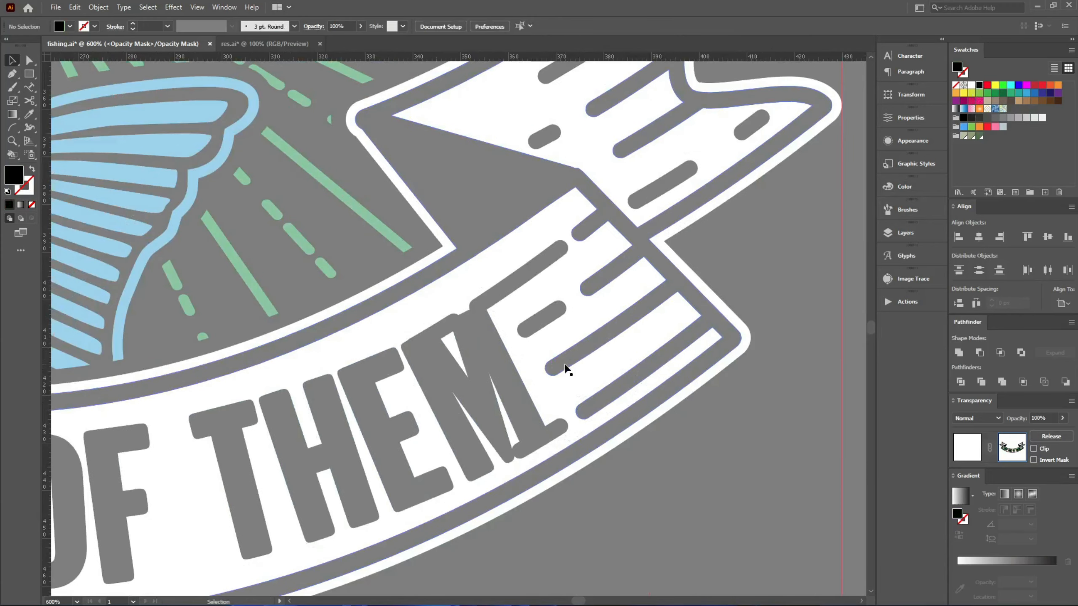
left_click(565, 369)
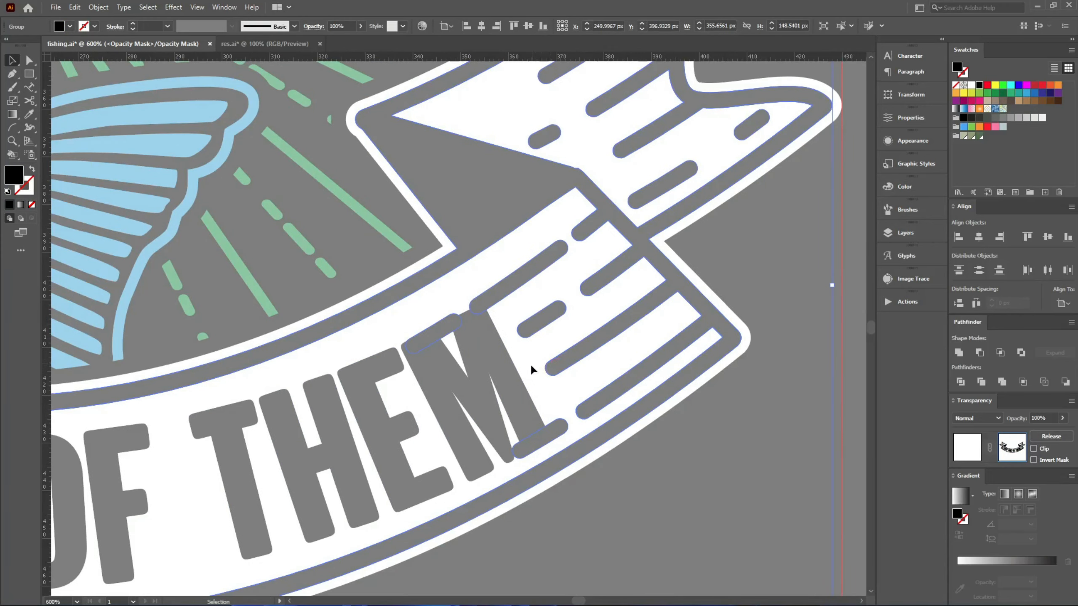
left_click(695, 512)
key("n")
mouse_move(441, 303)
left_mouse_down()
mouse_move(519, 294)
mouse_move(587, 379)
mouse_move(583, 424)
mouse_move(557, 447)
mouse_move(465, 473)
mouse_move(384, 352)
mouse_move(441, 303)
left_mouse_up()
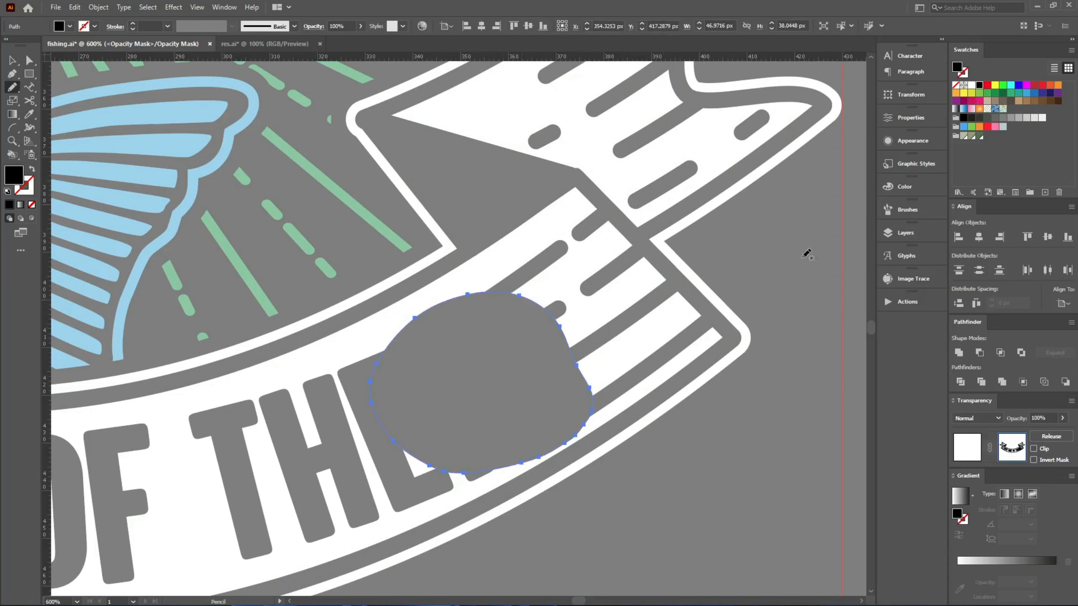
left_click(972, 86)
key("v")
key("Delete")
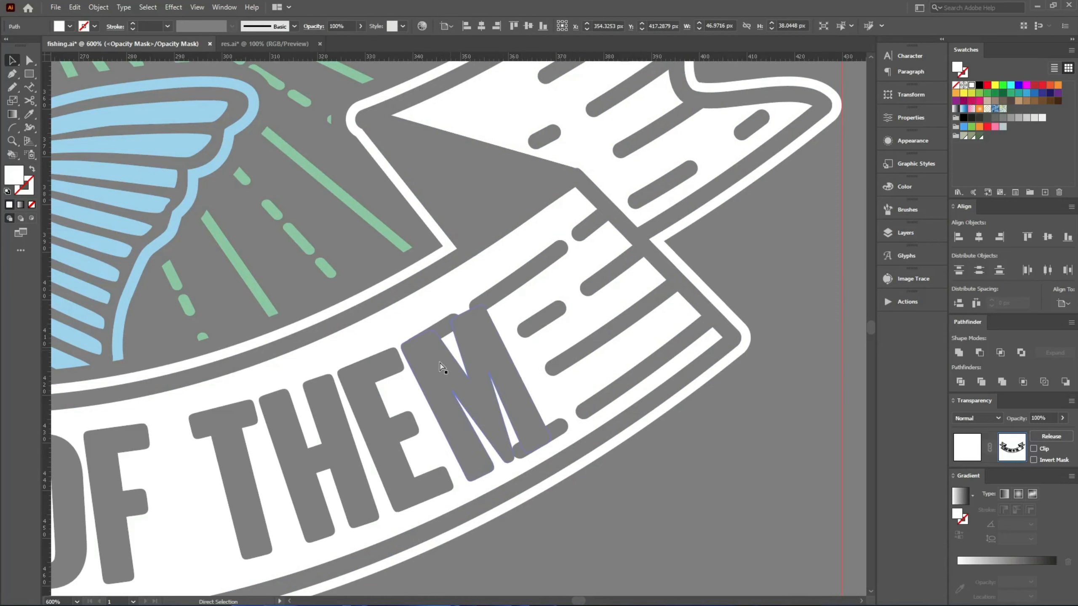
left_click(441, 366)
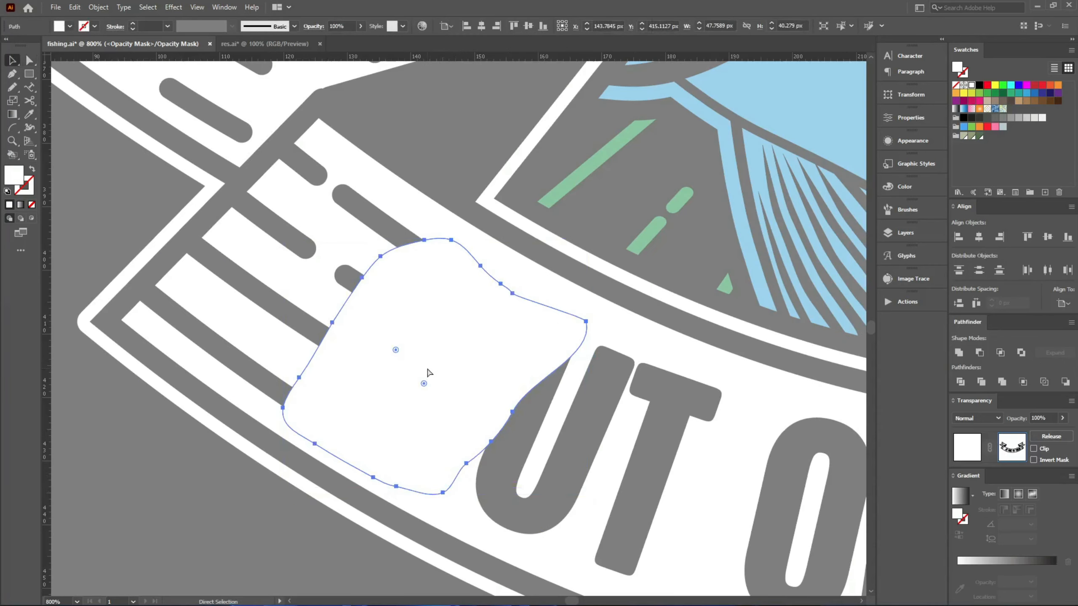
Place a freehand white patch about 48 by 40 px around the B of BUT behind the lettering.
key("Delete")
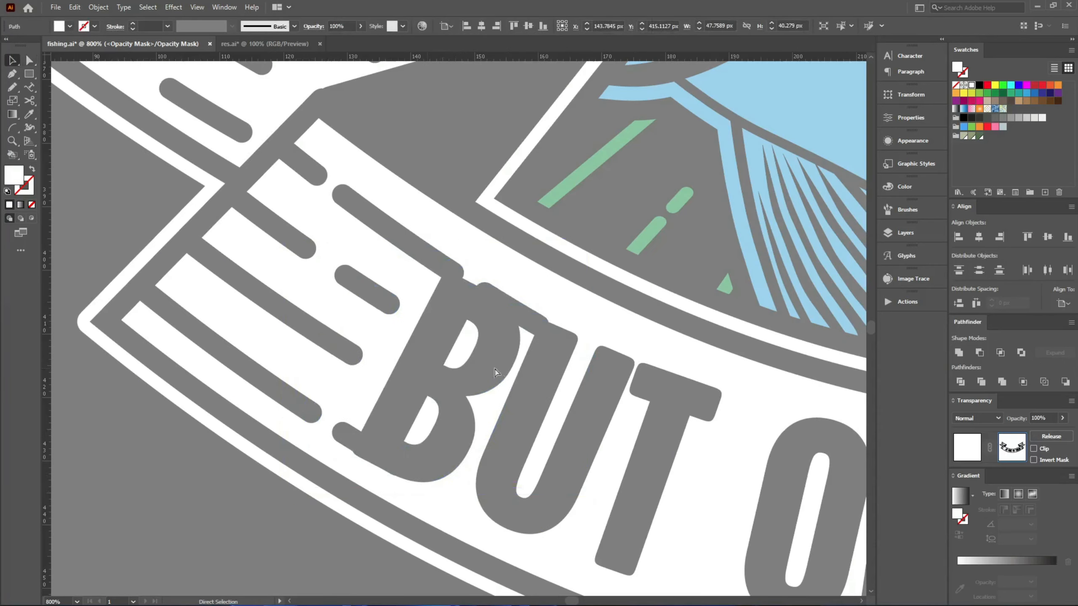
left_click(488, 364)
key("ctrl+b")
scroll(161, 361, "down", 3)
left_click(349, 532)
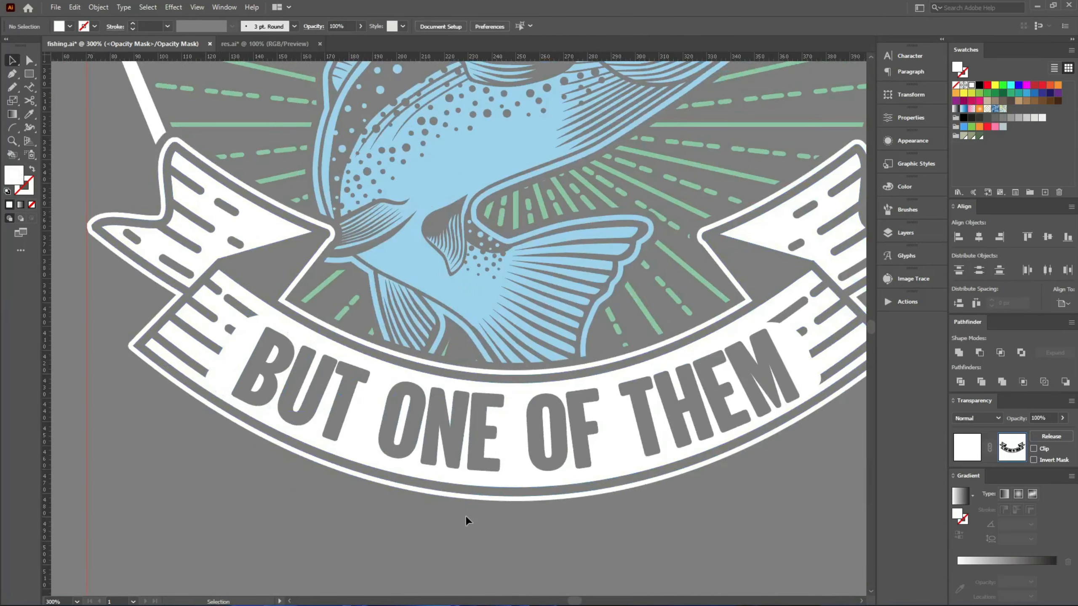
Erase the outer edge of the white patch beside the M with the Eraser to bring back the ribbon stripes.
left_click(809, 362)
scroll(821, 361, "up", 3)
key("shift+e")
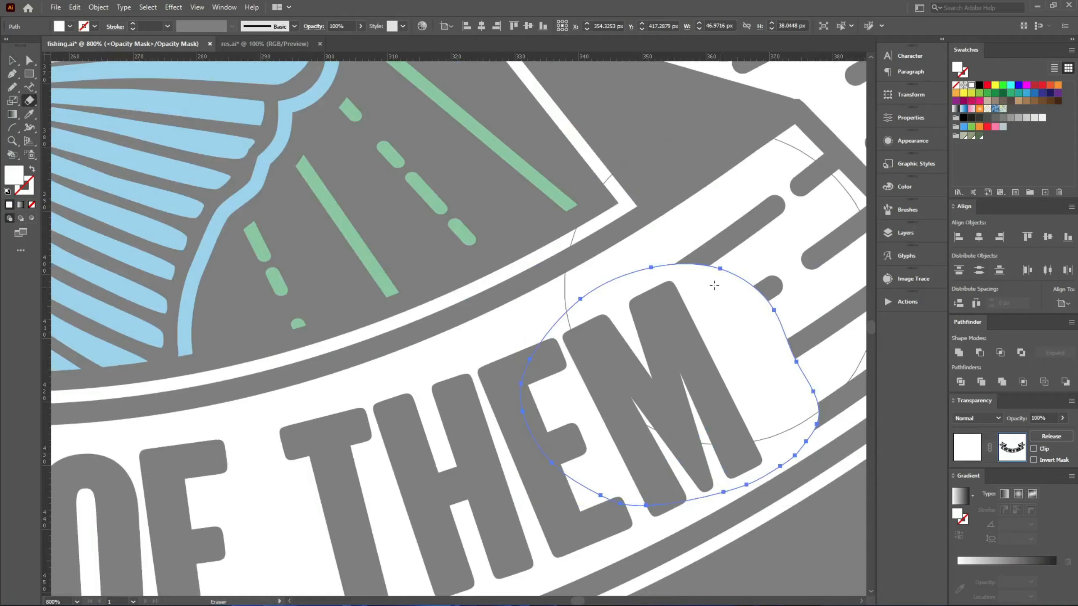
left_click_drag(714, 287, 495, 280)
left_click_drag(622, 208, 705, 433)
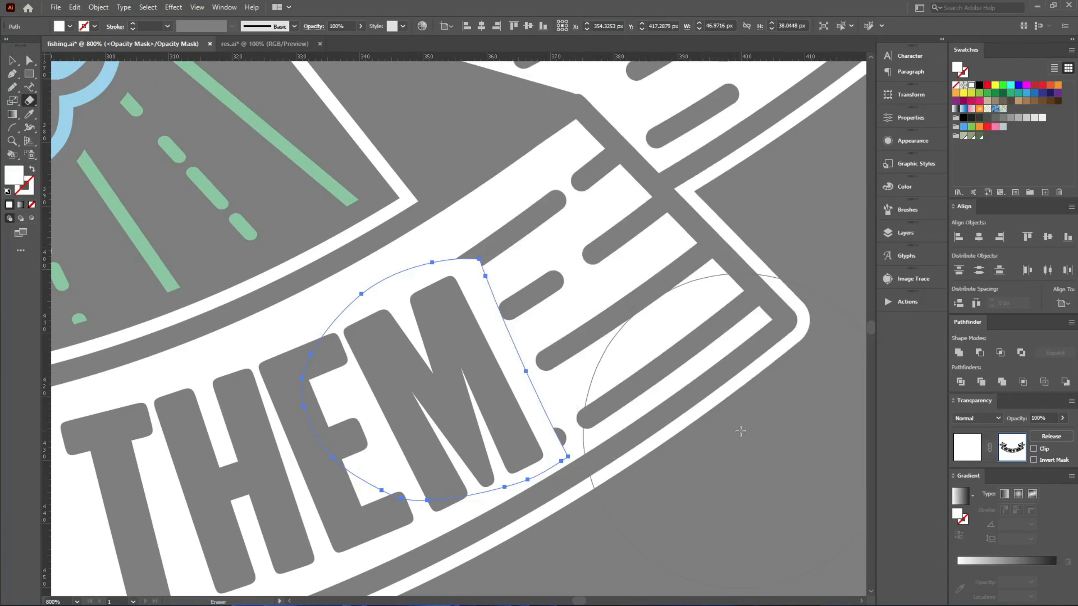
key("ctrl+z")
left_click_drag(602, 189, 665, 305)
scroll(776, 346, "down", 3)
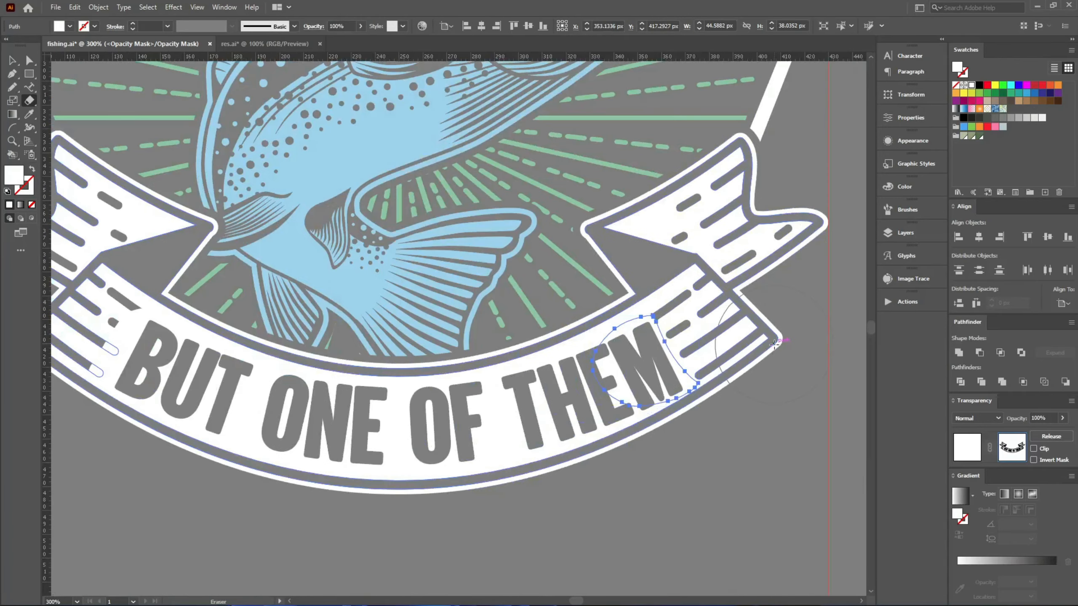
Fit IS BEING A PAPA between the guides below the ribbon and warp it with a horizontal Arch of -26% bend.
left_click_drag(271, 343, 558, 399)
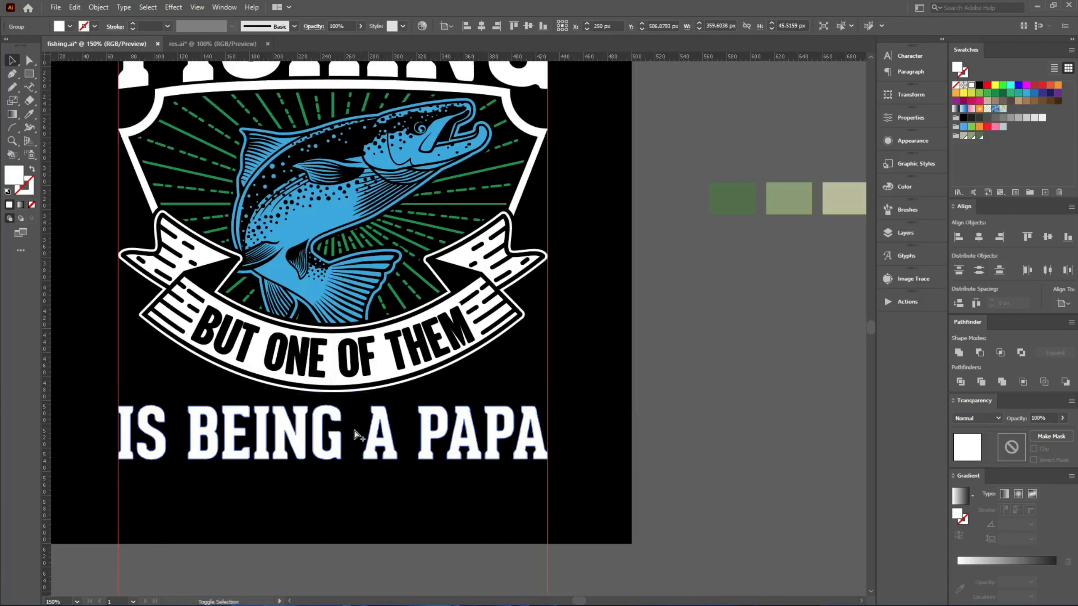
key("ctrl+alt+shift+w")
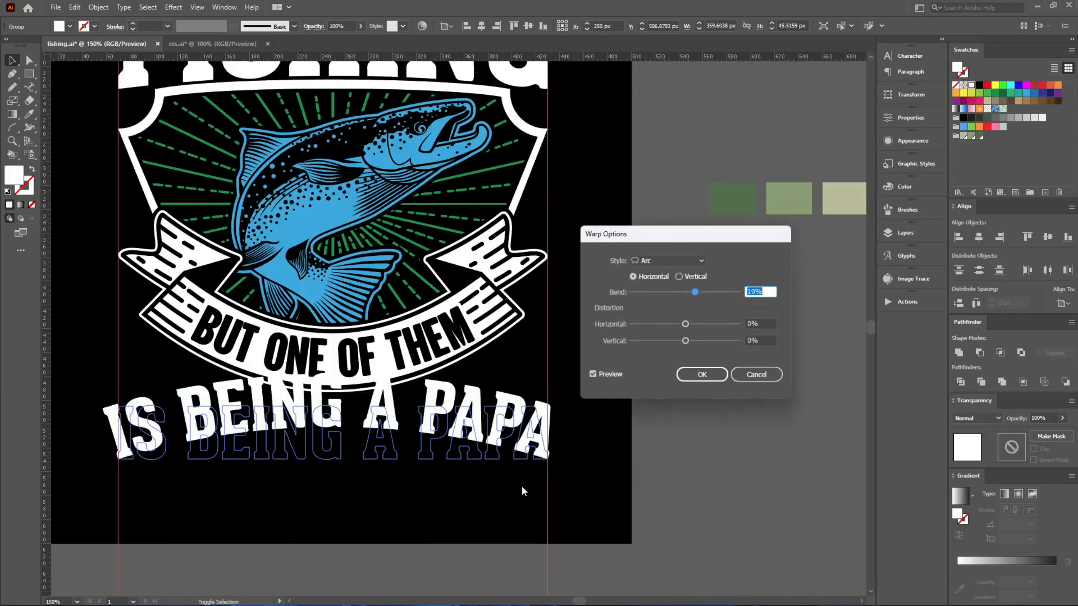
left_click(637, 262)
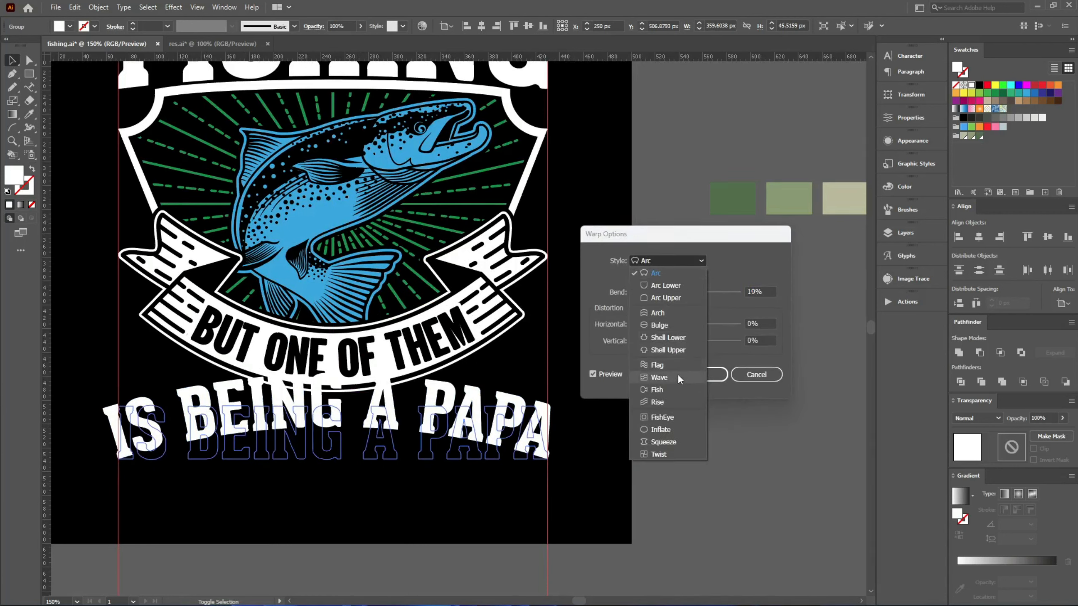
left_click(652, 312)
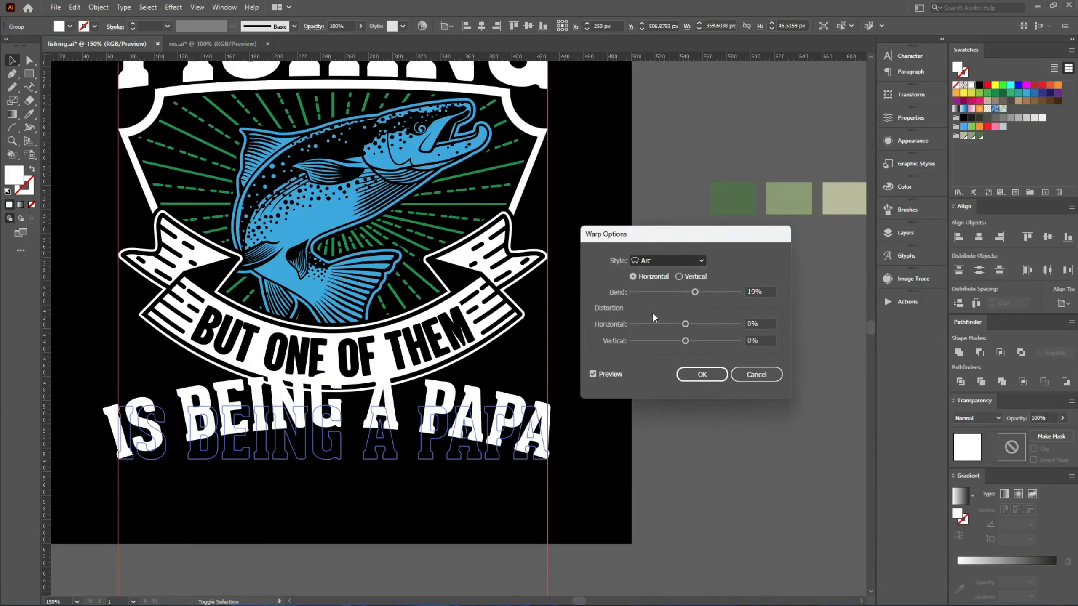
scroll(757, 293, "down", 20)
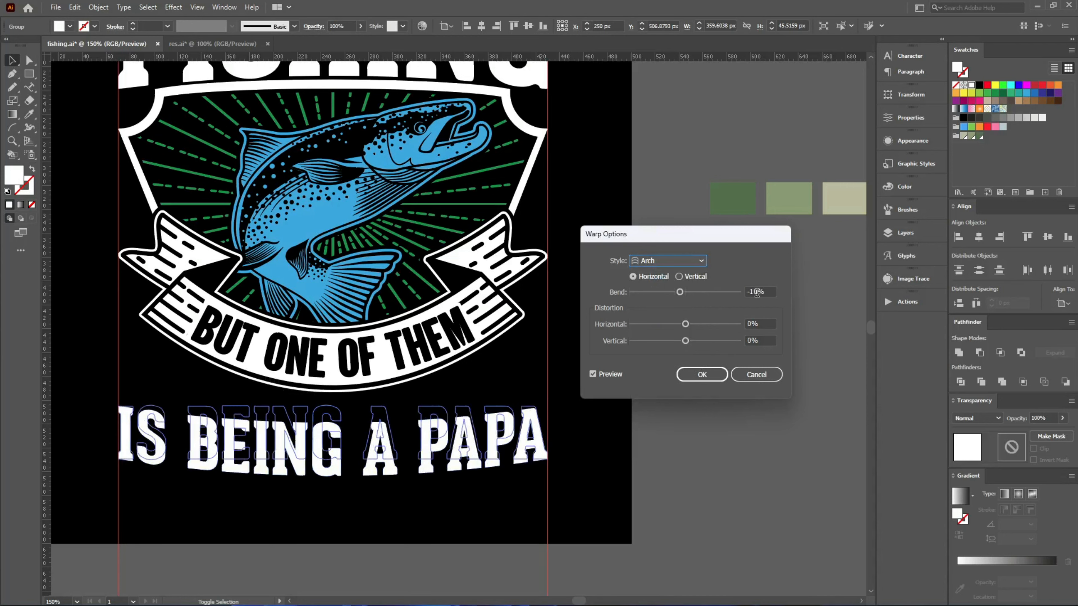
scroll(757, 294, "down", 3)
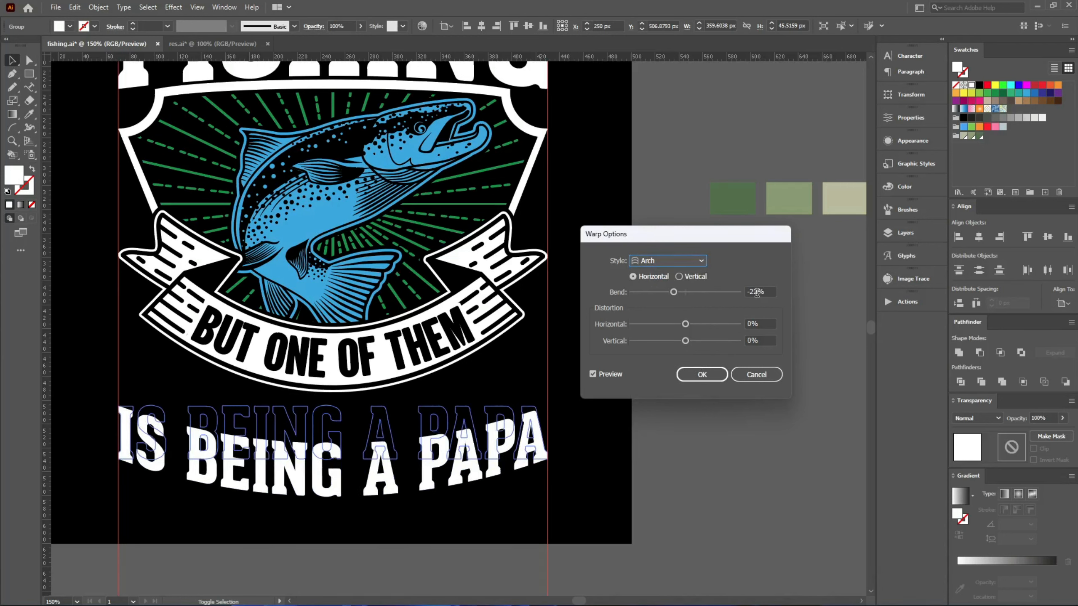
left_click(702, 374)
Stretch the warped IS BEING A PAPA line to about 56 px tall and move it up close to the ribbon.
left_click_drag(332, 406, 333, 392)
scroll(296, 471, "up", 1)
left_click_drag(326, 445, 323, 399)
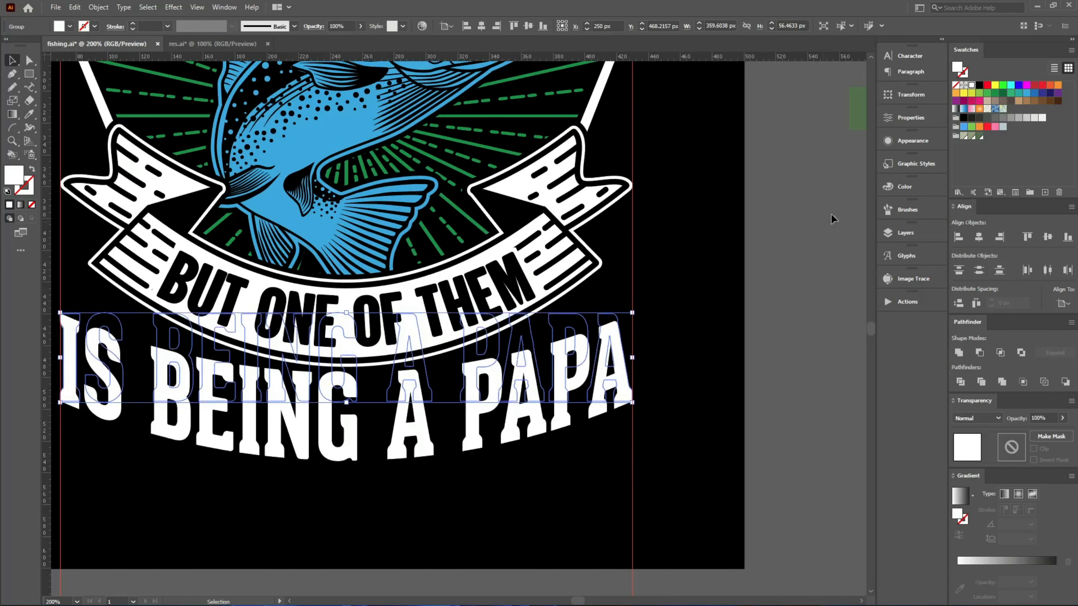
Set the Arch warp bend of the IS BEING A PAPA line to -29%.
left_click(912, 140)
left_click(786, 168)
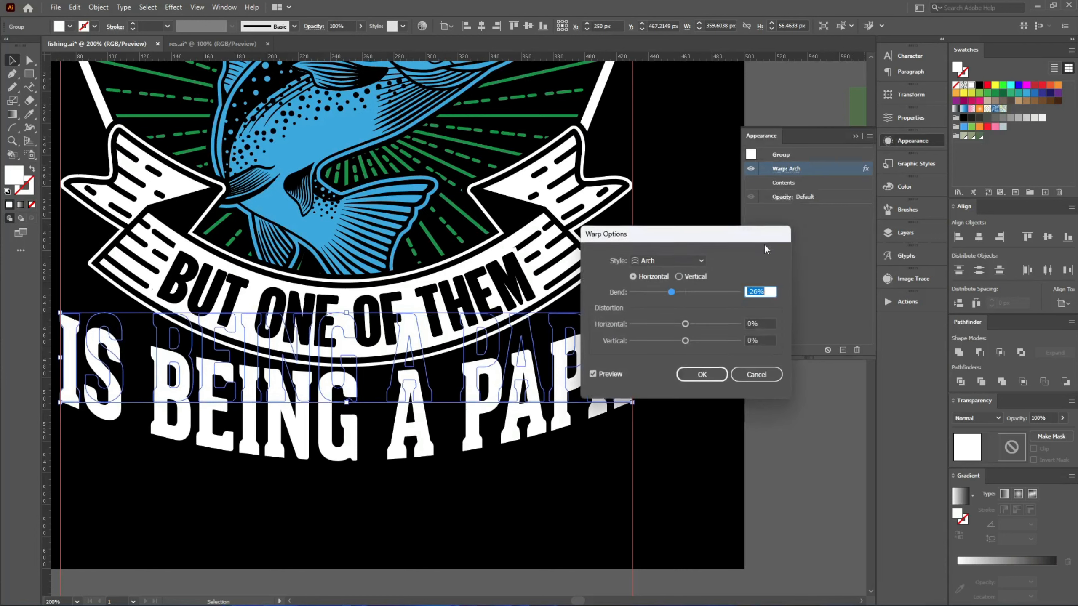
key("Down")
key("Down")
key("Down")
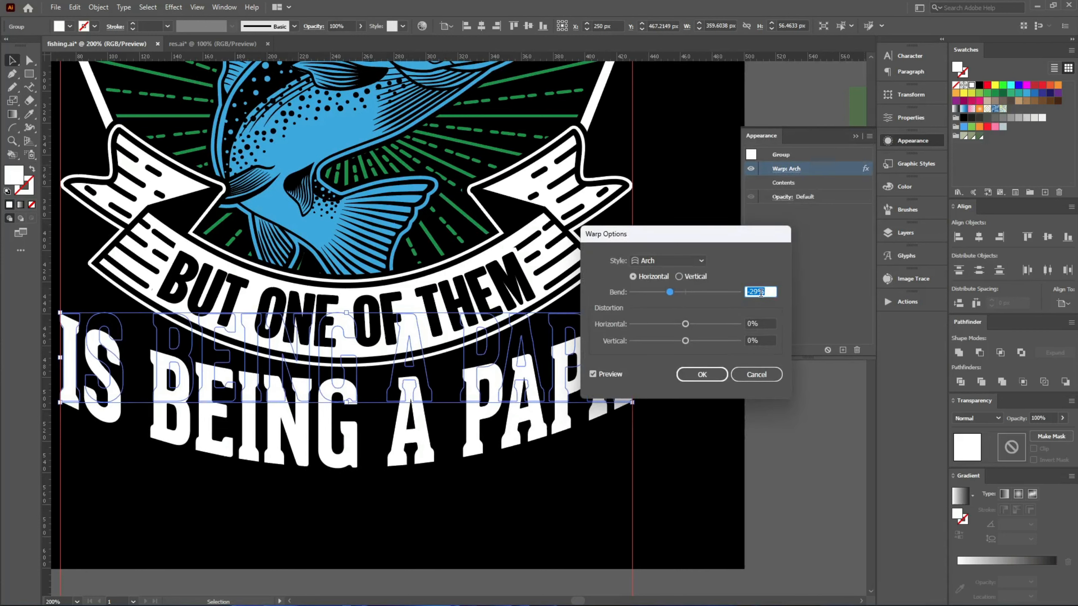
left_click(703, 374)
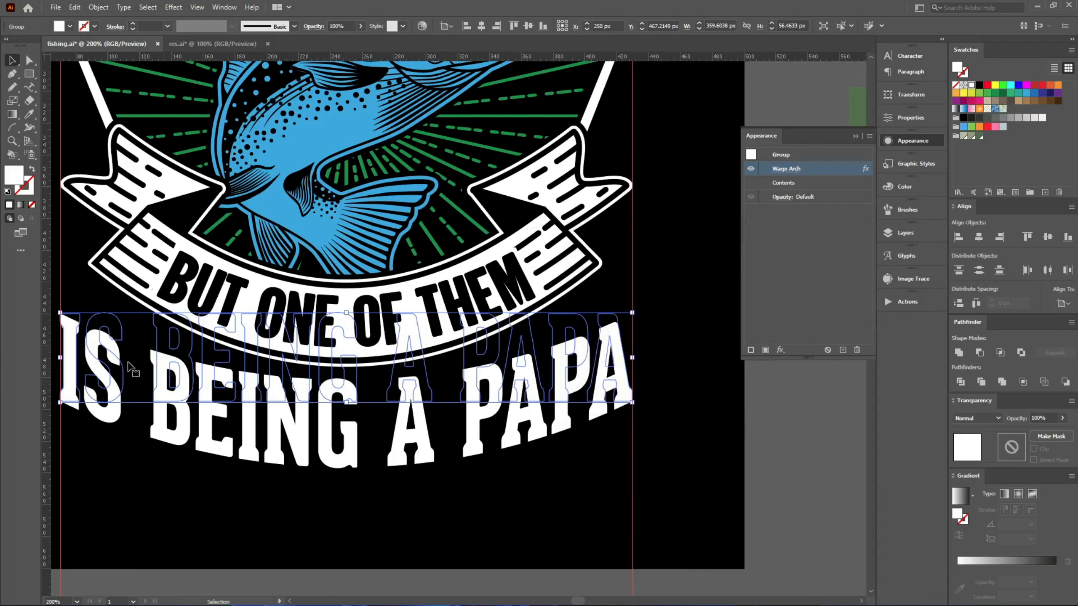
Lower the tops of IS and the final PA inside the warped group, making PA about 72 px tall.
double_click(102, 344)
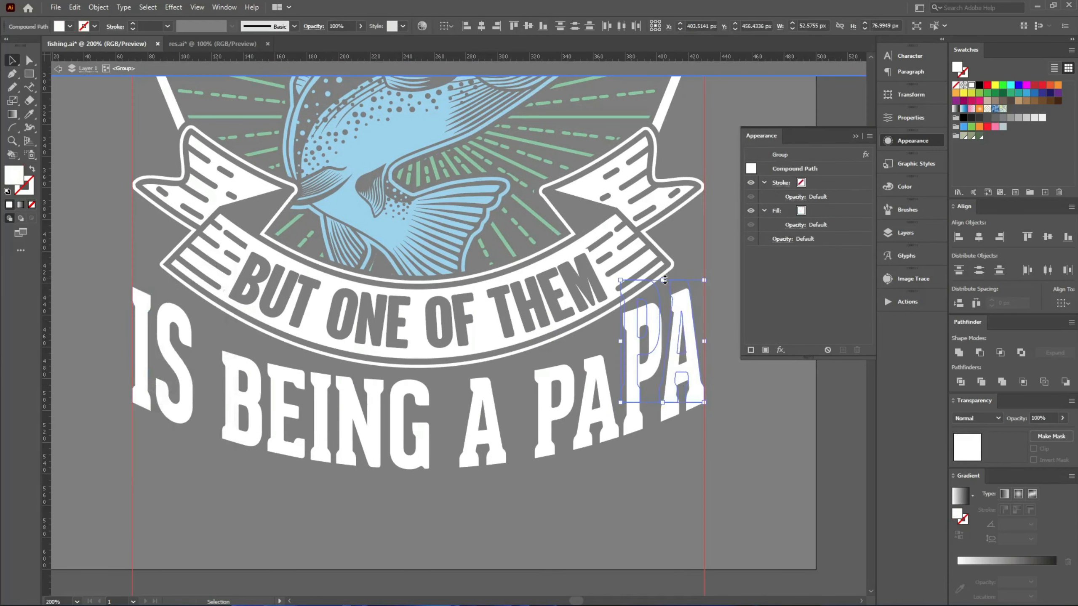
left_click_drag(661, 280, 660, 289)
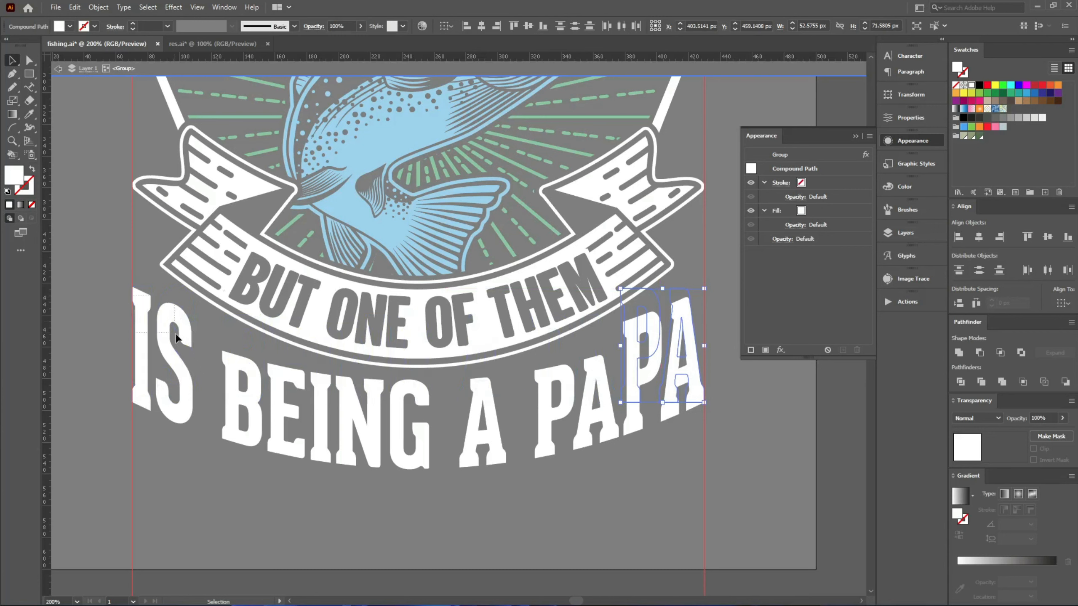
left_click(169, 330)
left_click_drag(165, 289, 162, 301)
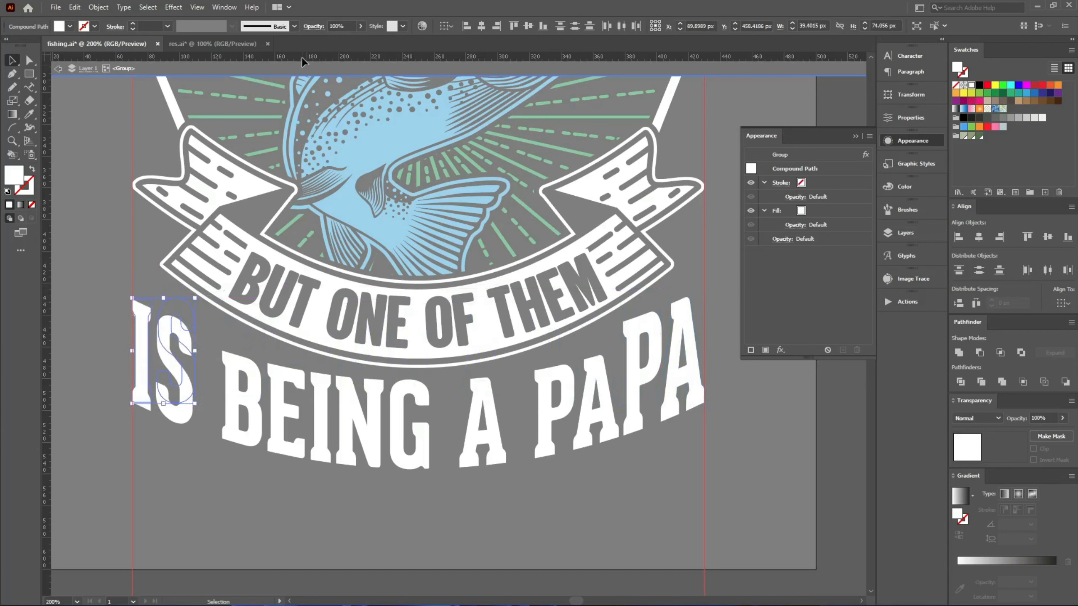
double_click(137, 399)
left_click(251, 397)
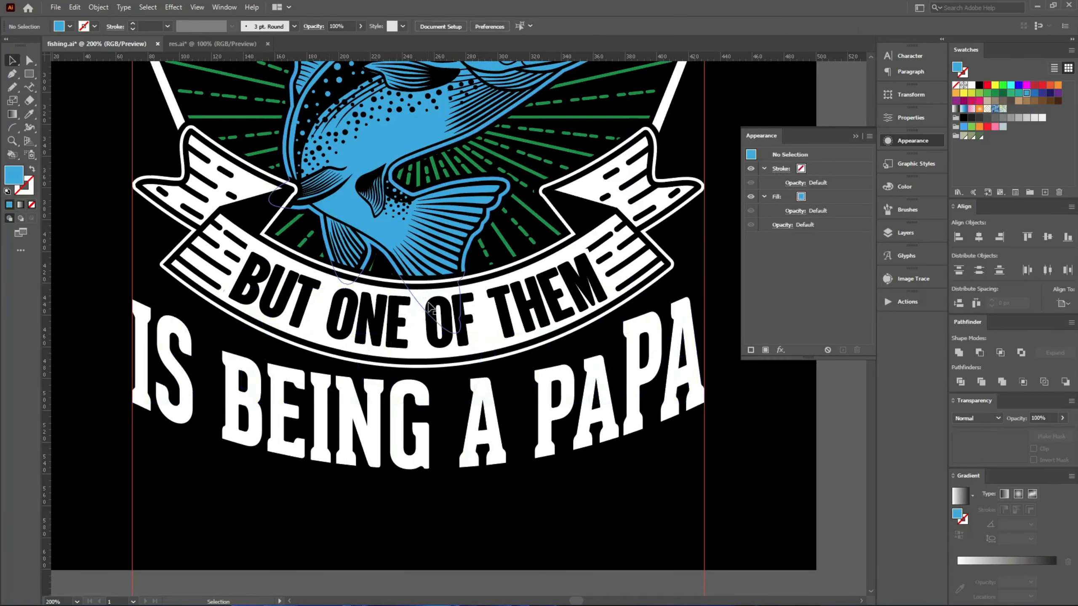
Copy the white star from the badge's upper-right corner into its upper-left corner.
left_click(479, 420, "ctrl")
left_click_drag(588, 251, 191, 264)
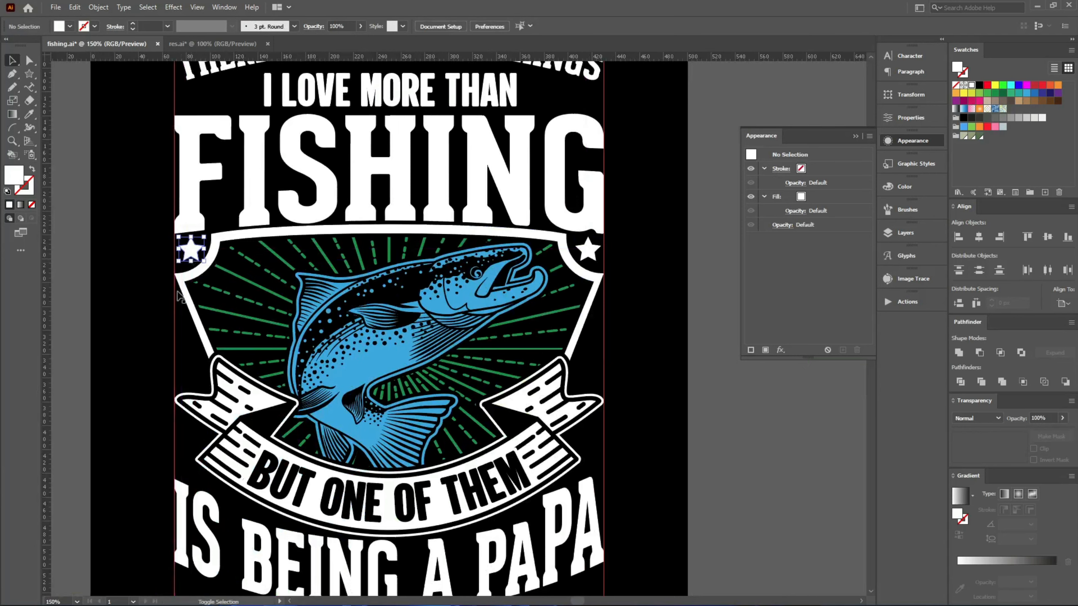
scroll(112, 305, "down", 2)
left_click(112, 305)
key("ctrl+minus")
left_click(491, 139)
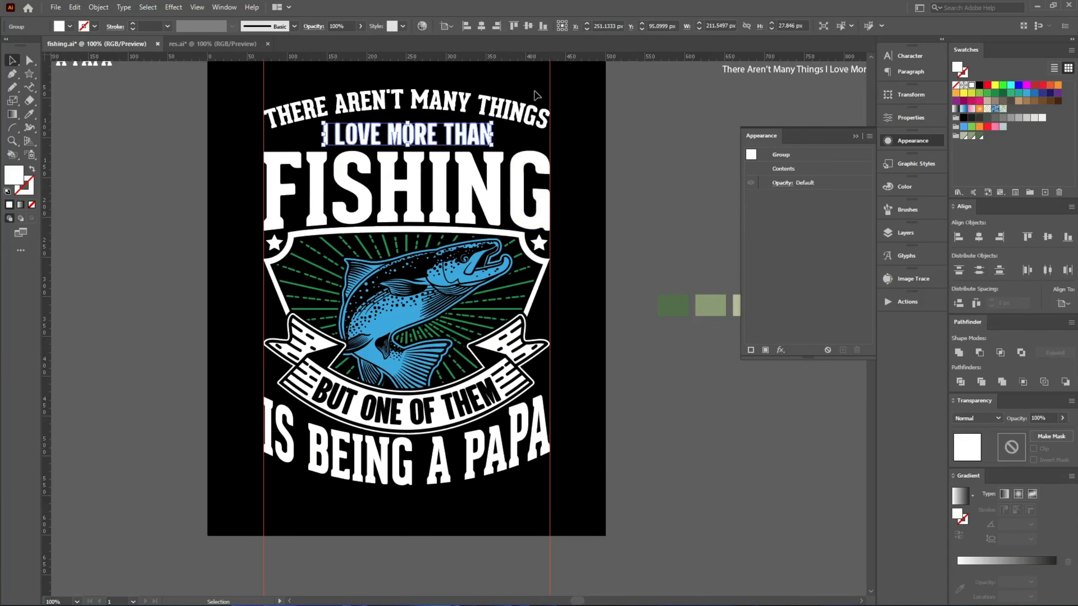
left_click(538, 115, "shift")
left_click_drag(535, 112, 562, 115)
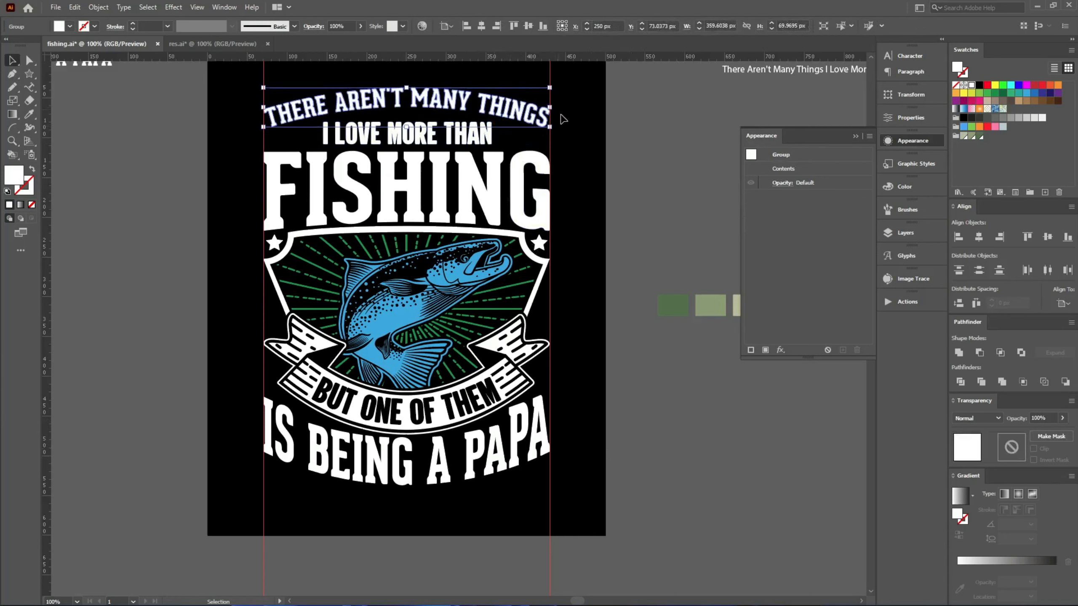
left_click(563, 128)
Switch to File Explorer and open the fishing tackle artwork 1618.eps from the FISHING folder in Illustrator.
key("alt+Tab")
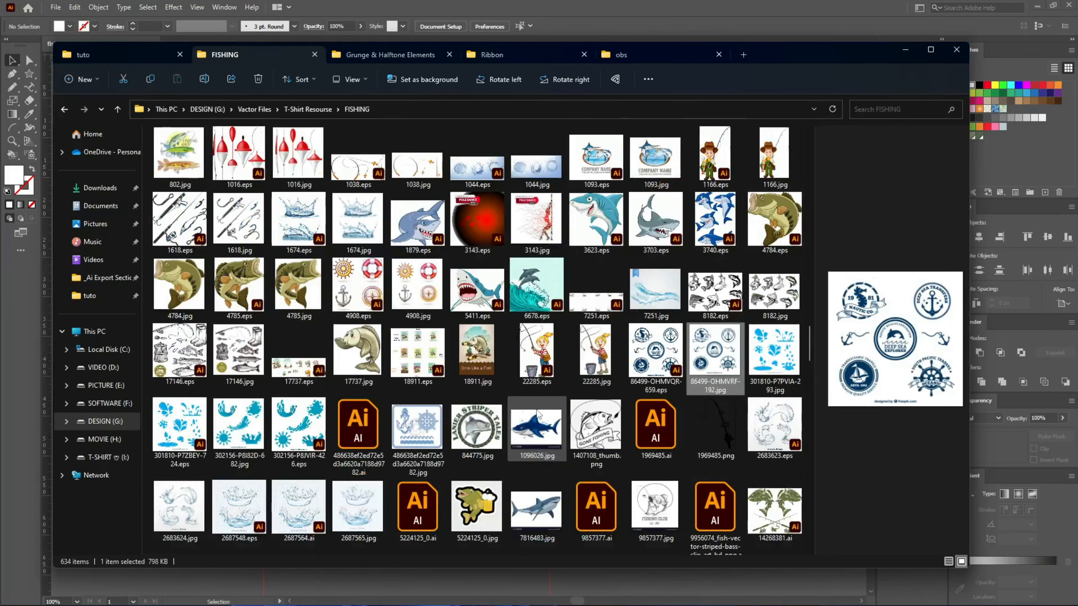
left_click_drag(178, 219, 418, 4)
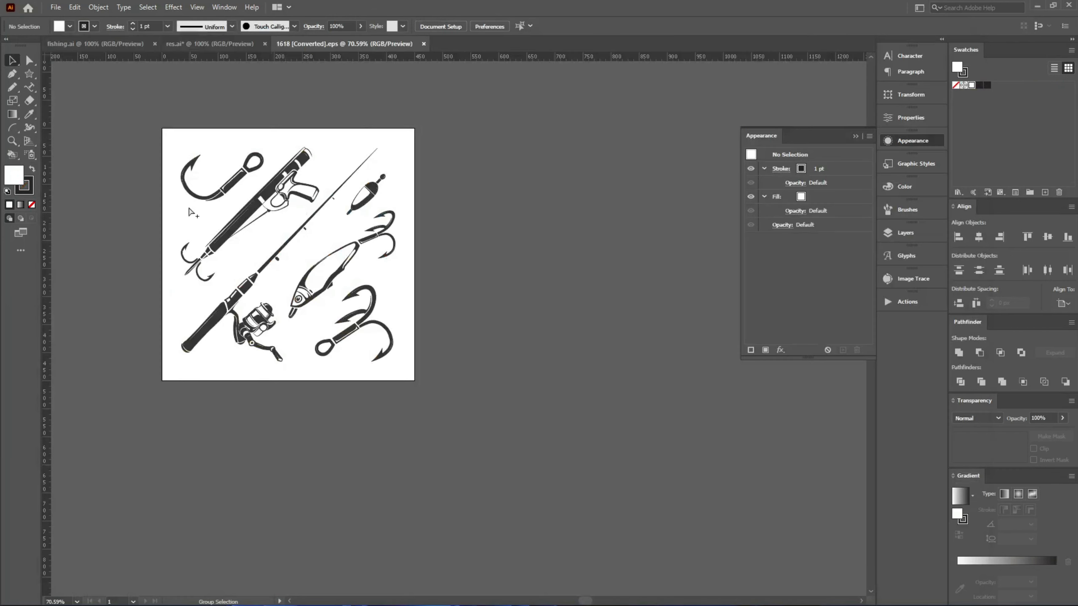
Select every part of the fishing float in the tackle artwork, including its small lower tip, and group them.
scroll(191, 212, "up", 2)
scroll(505, 212, "down", 1)
scroll(586, 204, "up", 3)
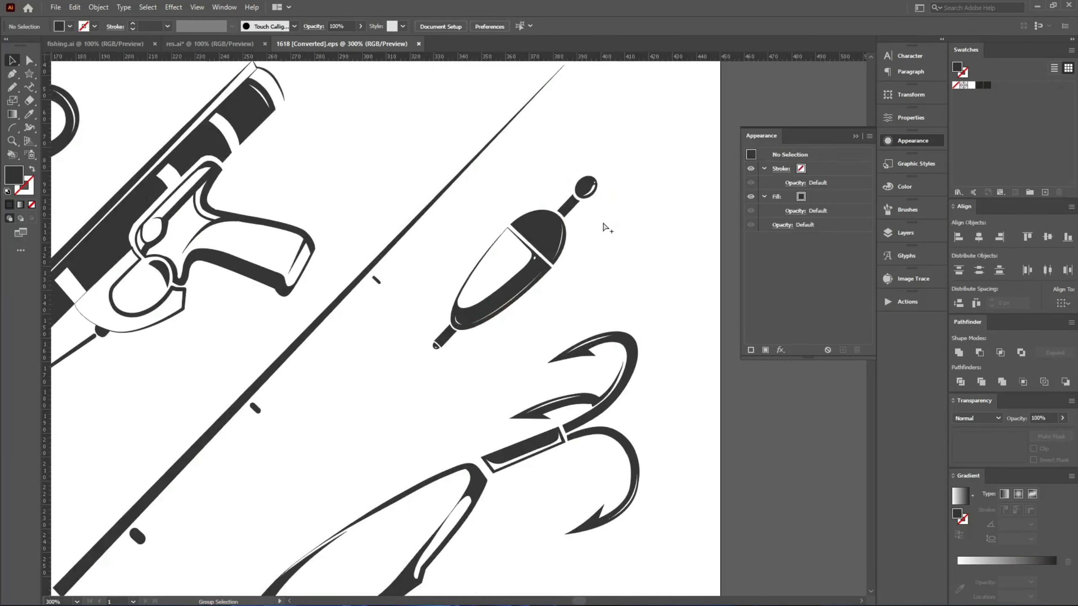
left_click_drag(630, 161, 582, 271)
left_click(440, 344, "shift")
key("ctrl+z")
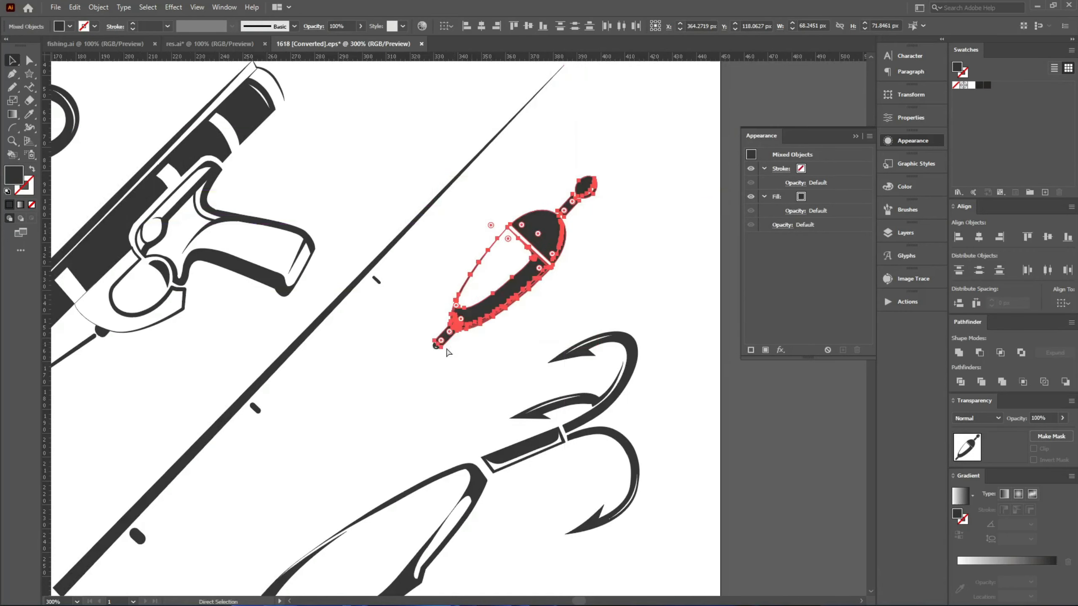
scroll(440, 339, "up", 7)
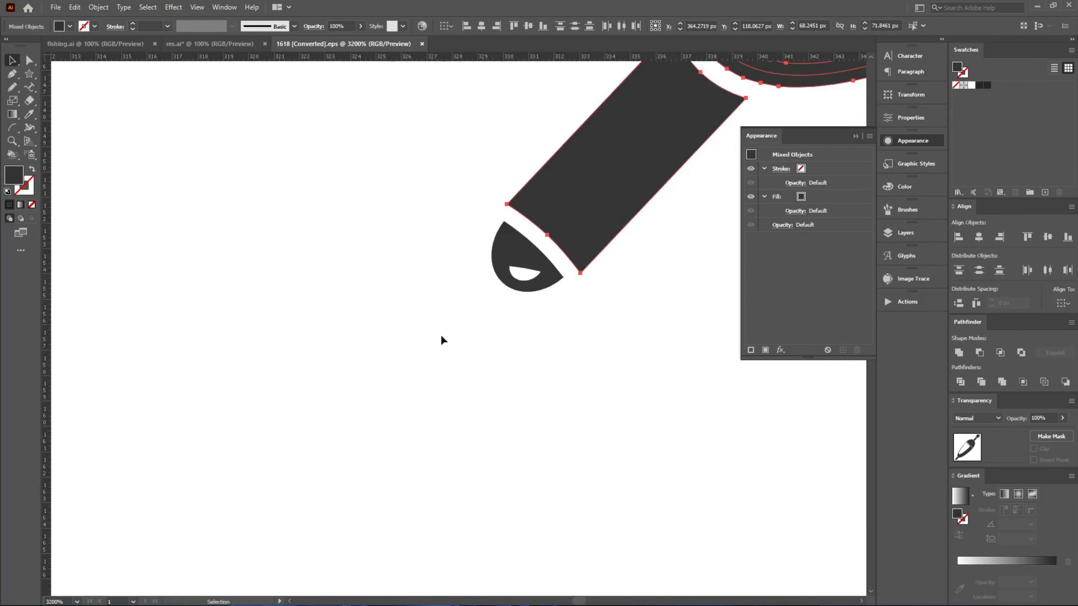
left_click(480, 253, "shift")
scroll(303, 284, "down", 6)
left_click_drag(395, 235, 658, 185)
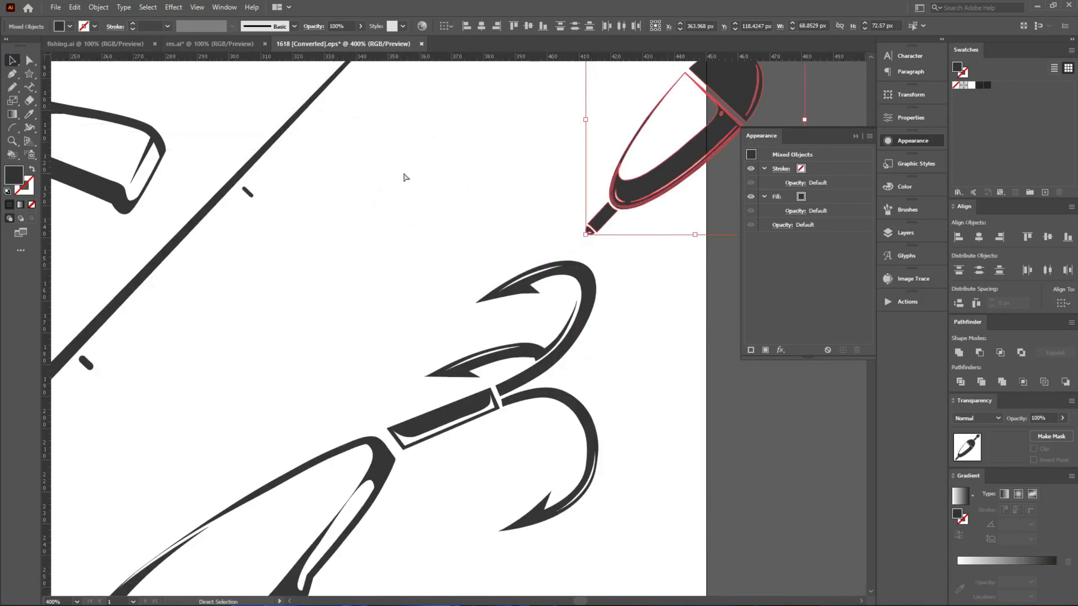
scroll(370, 188, "down", 4)
key("ctrl+g")
Bring the grouped fishing float into fishing.ai and place it just outside the black artboard's right edge.
left_click_drag(445, 179, 67, 46)
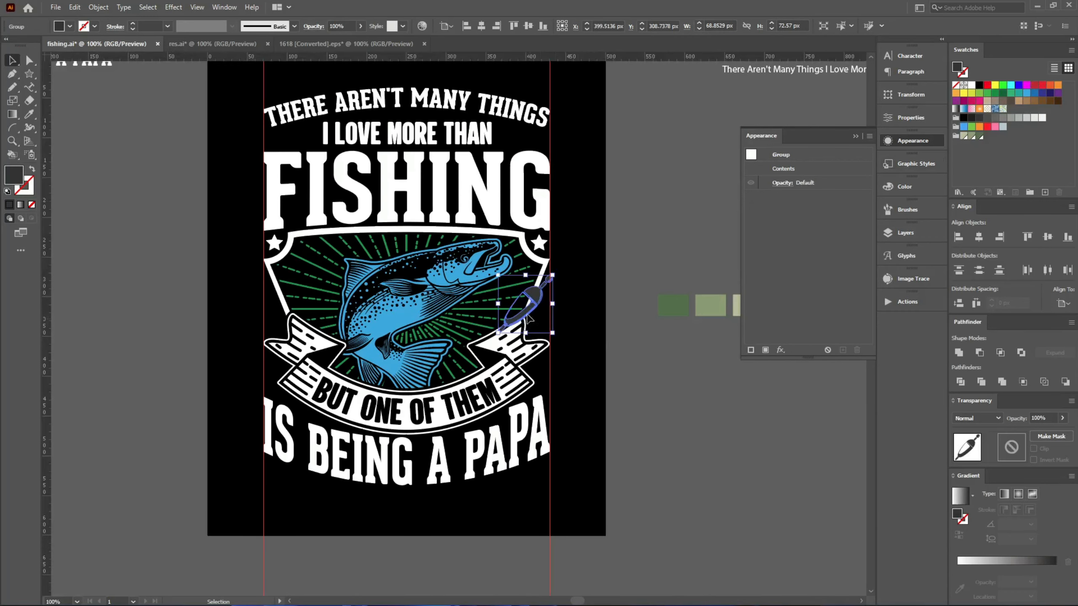
left_click_drag(529, 318, 662, 416)
scroll(721, 435, "up", 4)
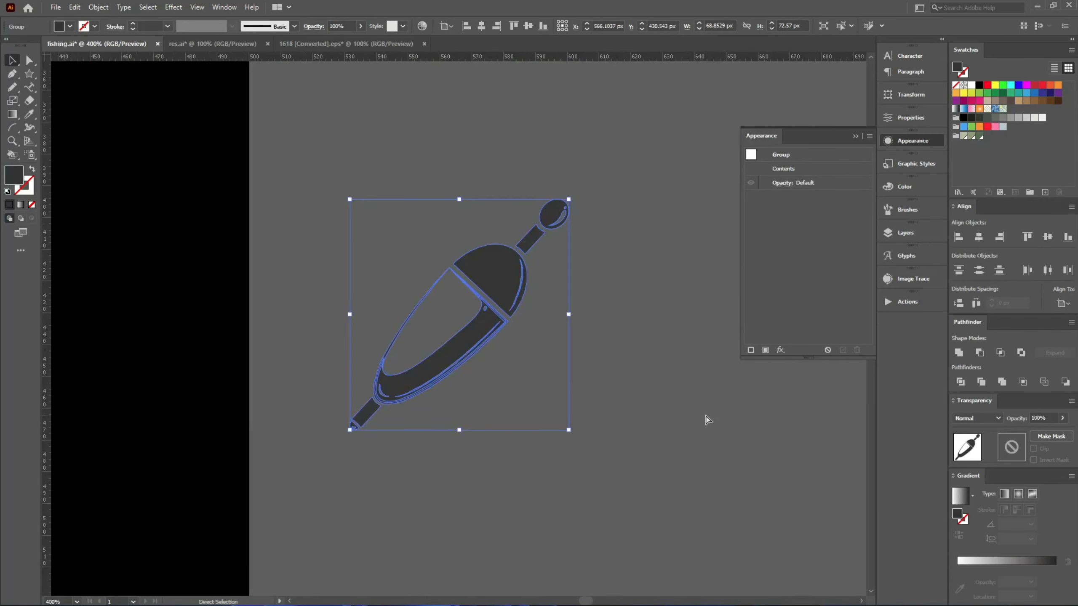
key("ctrl")
key("ctrl+alt+o")
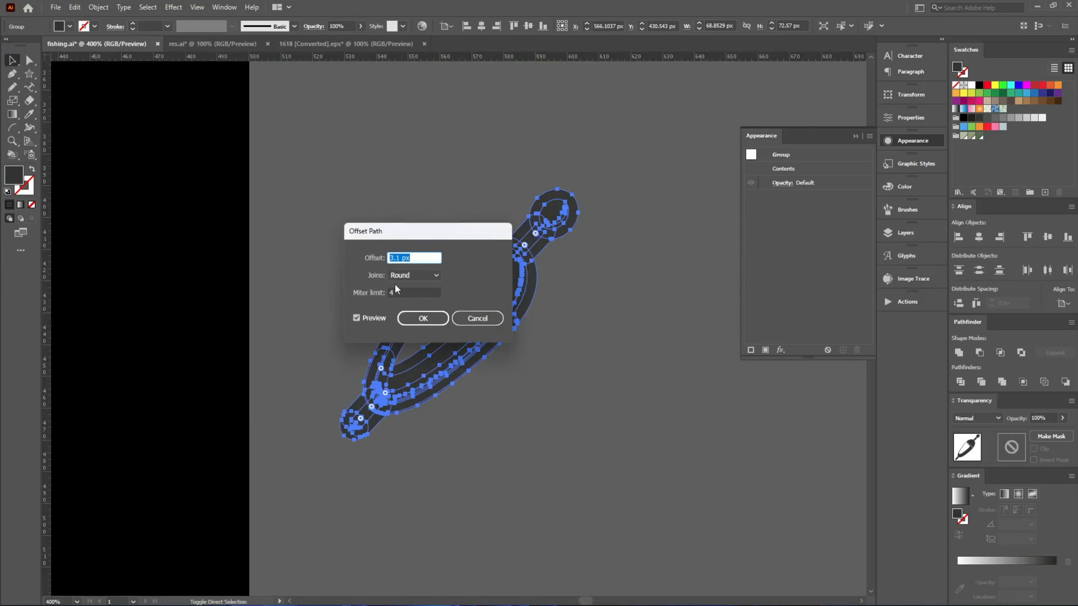
key("Escape")
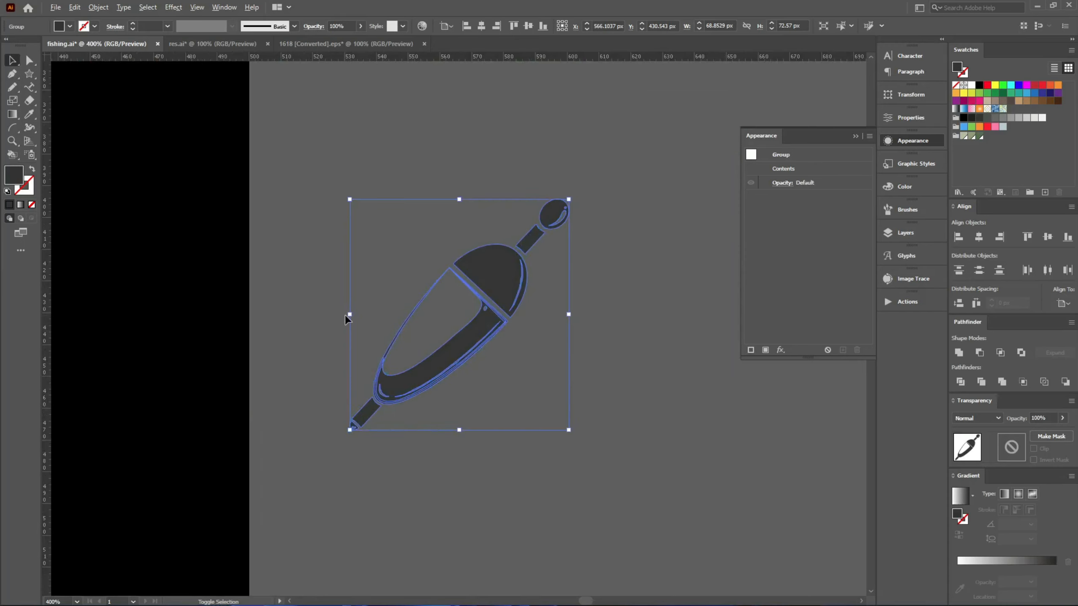
Enlarge the float proportionally to about 149 px wide and offset its paths outward with round joins.
left_click_drag(350, 314, 223, 317)
key("ctrl+alt+o")
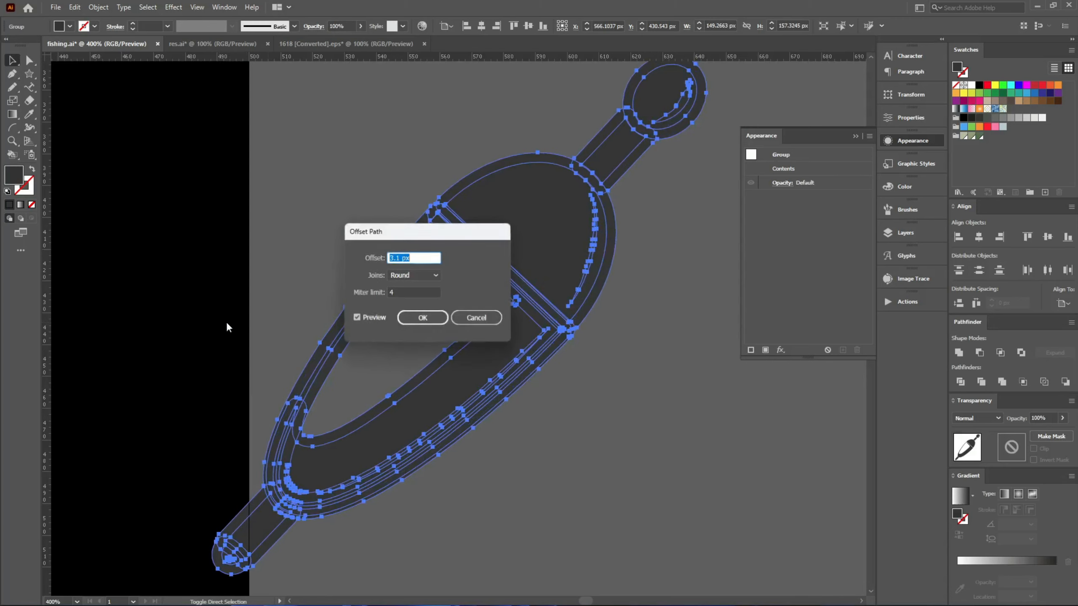
scroll(407, 257, "down", 17)
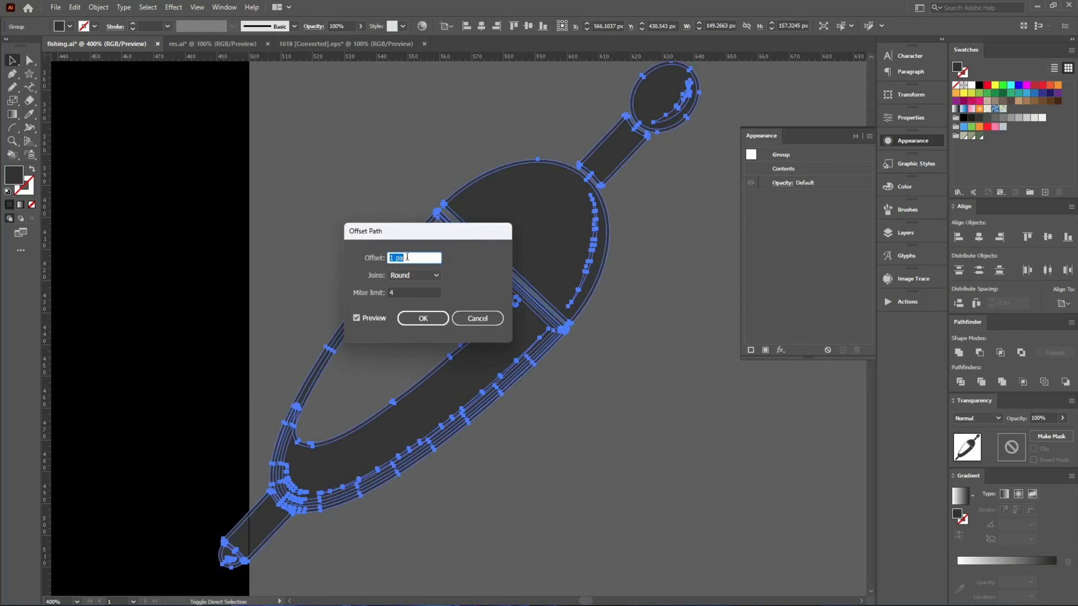
left_click(423, 318)
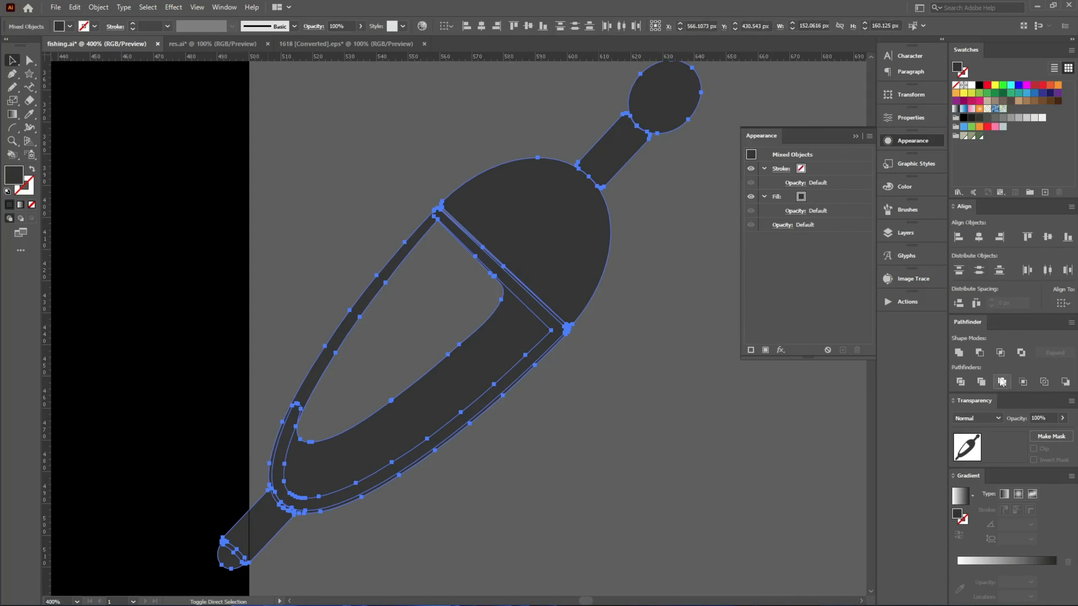
Fill the float's offset outline with white, send it to the back, and fill the original float artwork with black.
left_click(970, 86)
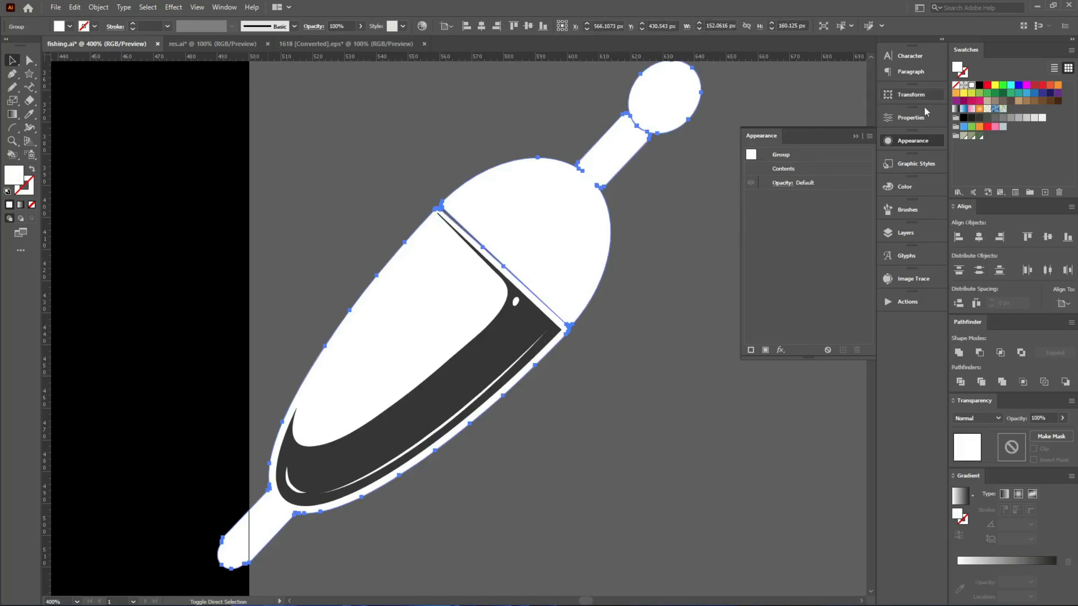
key("ctrl+shift+bracketleft")
left_click(539, 228)
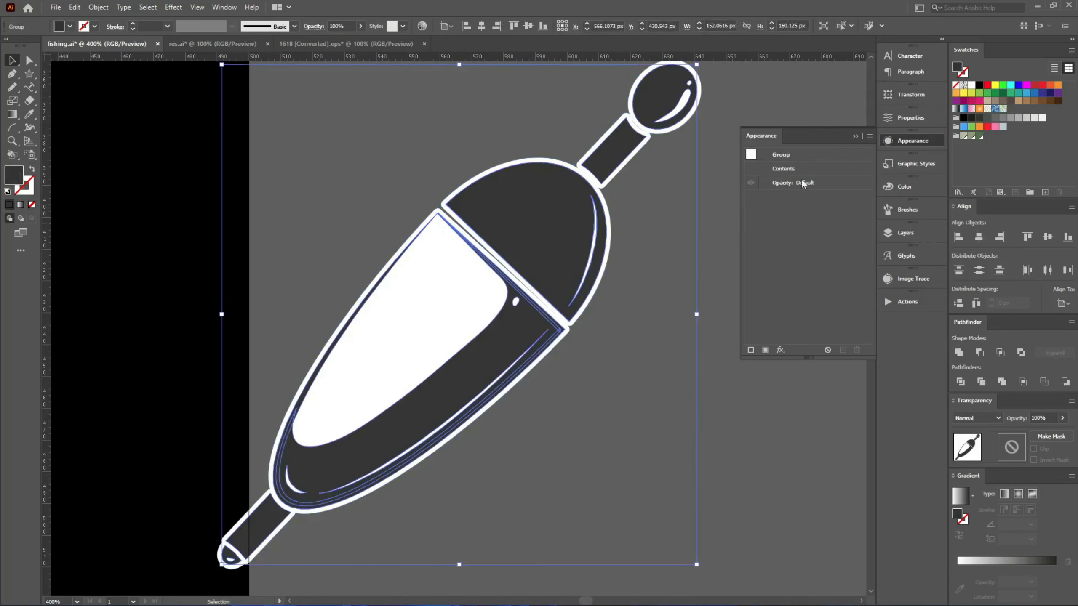
left_click(982, 87)
Unite the black float shapes and make an opacity mask from them and the white outline shape.
left_click_drag(569, 430, 414, 307)
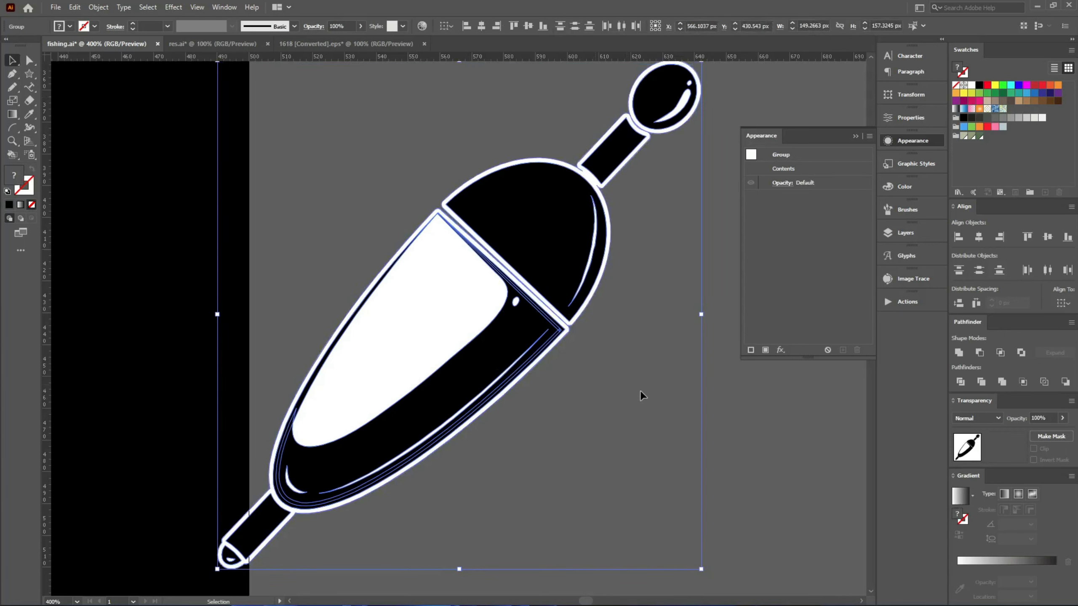
left_click(641, 392)
left_click(551, 230)
key("ctrl")
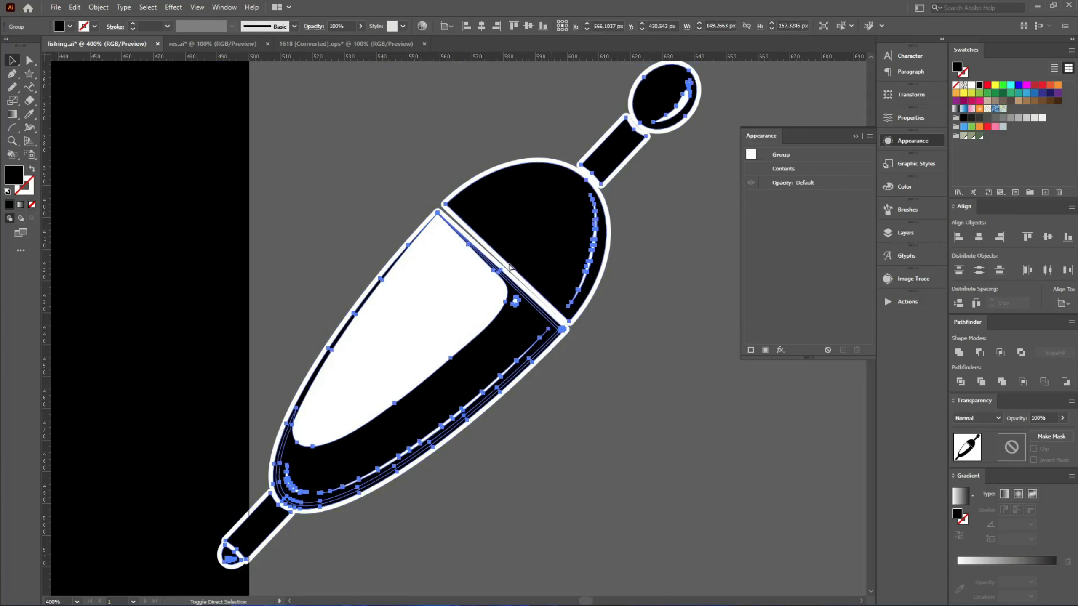
left_click(958, 352)
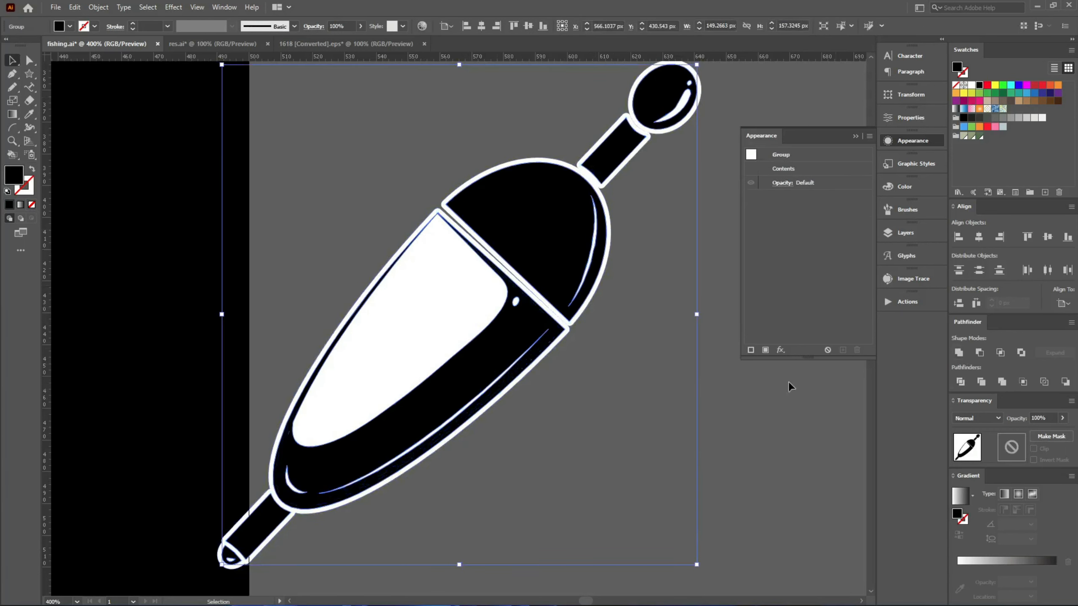
left_click_drag(602, 411, 453, 311)
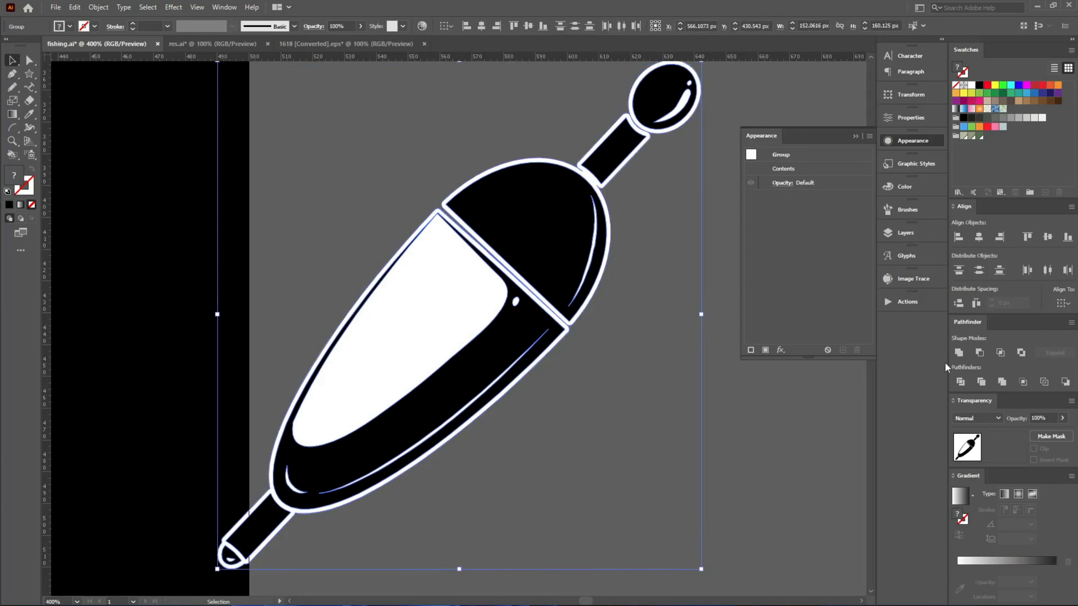
left_click(1040, 434)
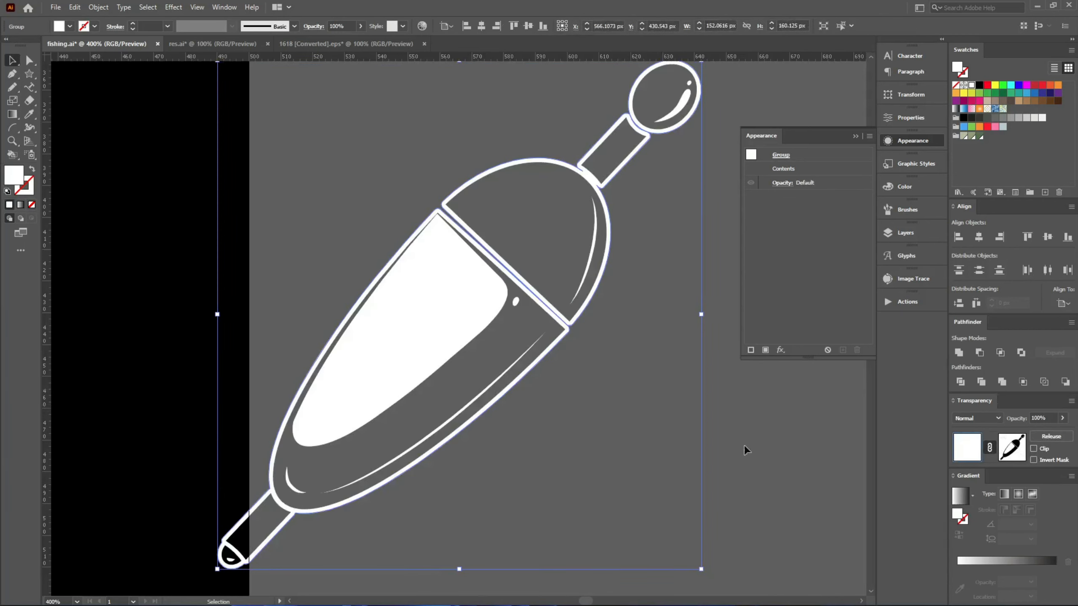
Move the masked float to the badge's right side, scale it down and rotate it upright, about 88 px tall.
key("ctrl+1")
left_click_drag(555, 354, 415, 273)
left_click_drag(478, 214, 436, 274)
key("ctrl+equal")
scroll(458, 357, "up", 3)
left_click_drag(373, 330, 617, 325)
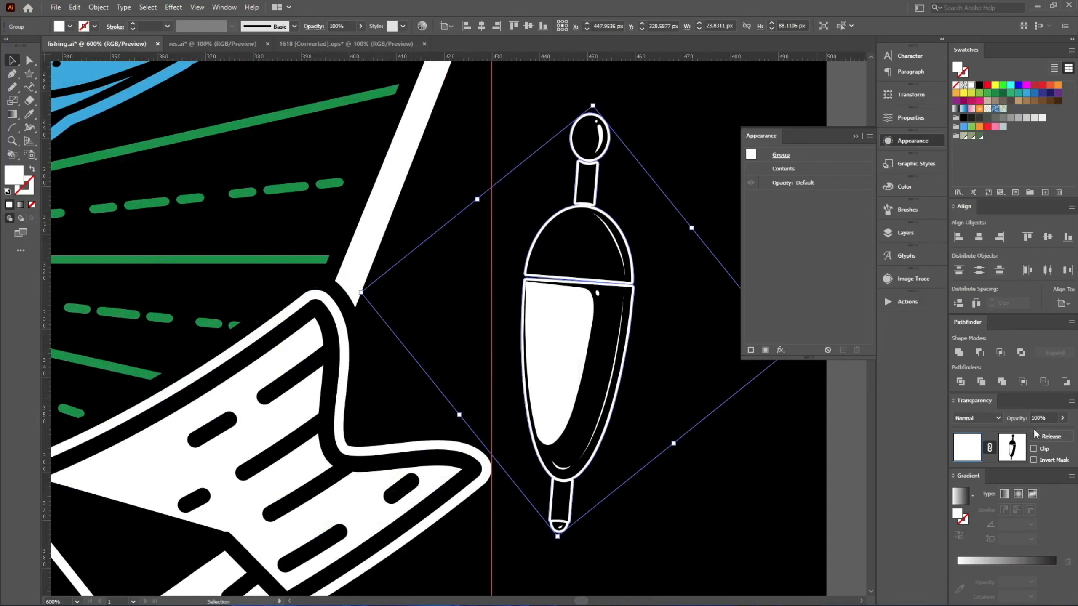
Release the float's opacity mask and shrink it to about 16 × 60 px between the badge edge and the right ribbon end.
left_click(748, 419)
left_click(604, 245)
left_click_drag(695, 194, 624, 302)
left_click_drag(580, 108, 572, 104)
left_click_drag(555, 288, 454, 250)
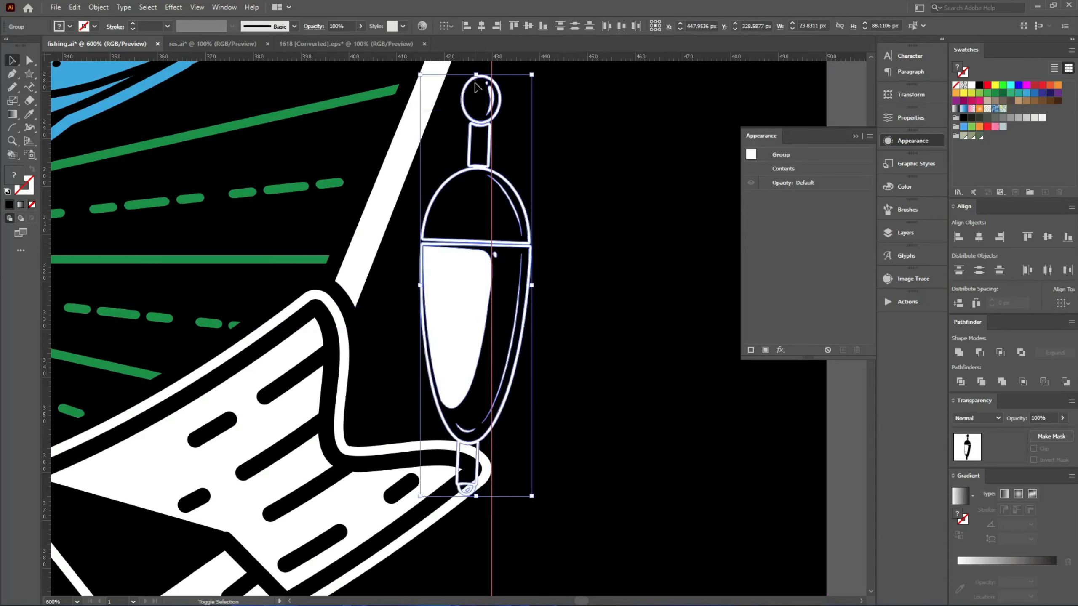
left_click_drag(477, 107, 479, 143)
mouse_move(463, 294)
left_mouse_down()
mouse_move(440, 293)
mouse_move(447, 284)
left_mouse_up()
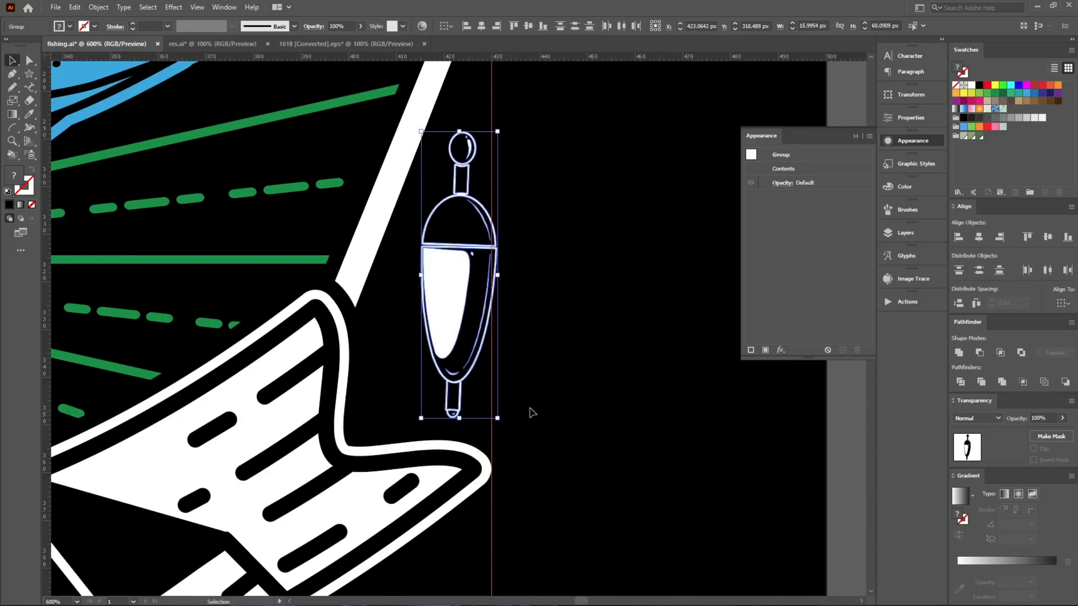
Remake the float's opacity mask with Clip off and align the float's right edge to the ribbon badge as key object.
left_click(1035, 438)
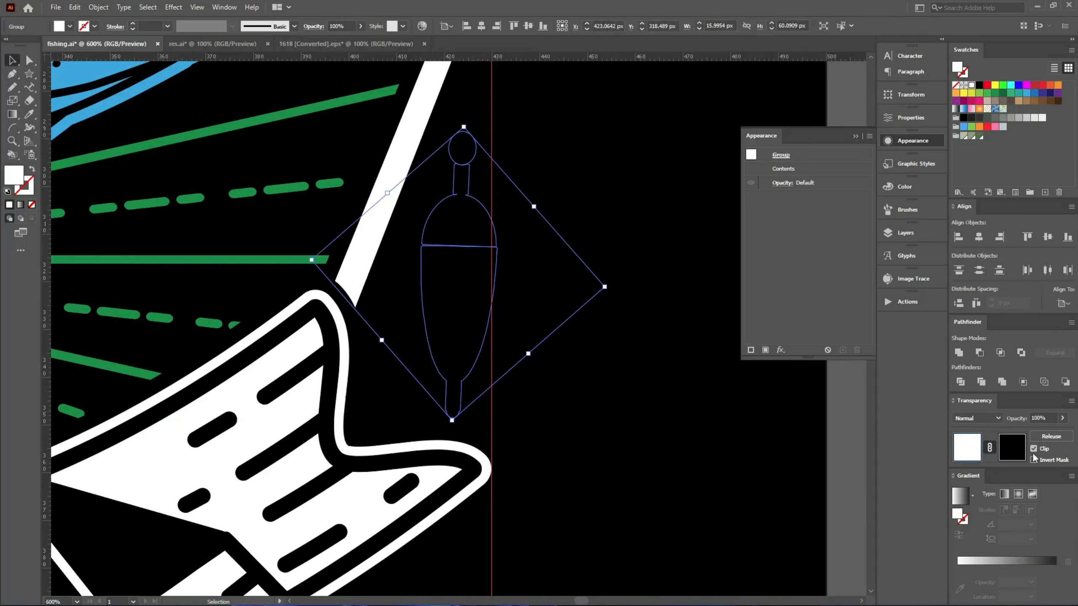
left_click(1034, 449)
left_click_drag(622, 488, 444, 349)
left_click(458, 478)
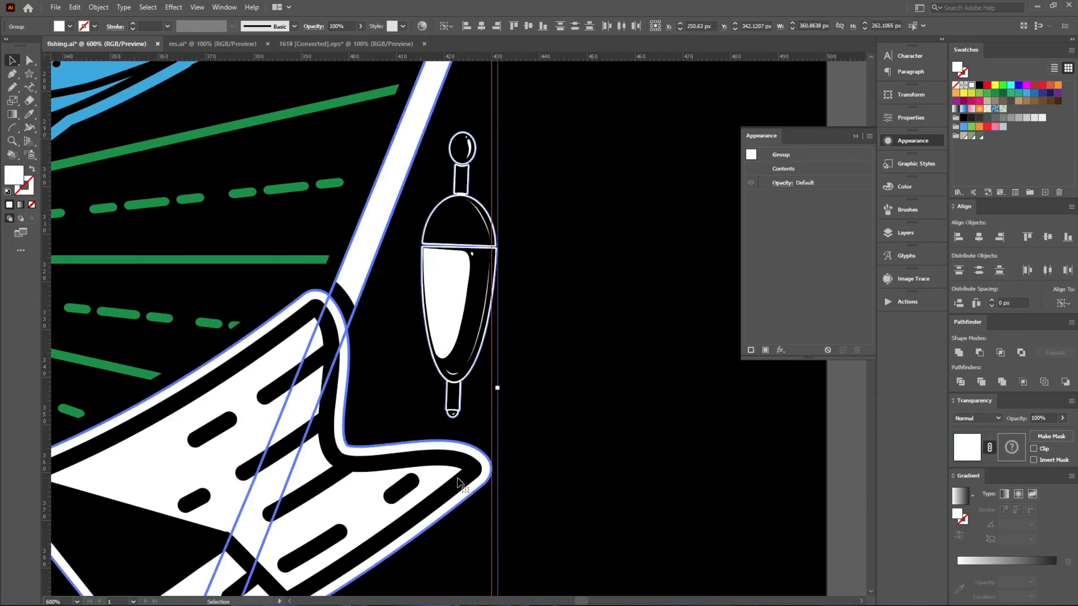
left_click(1000, 237)
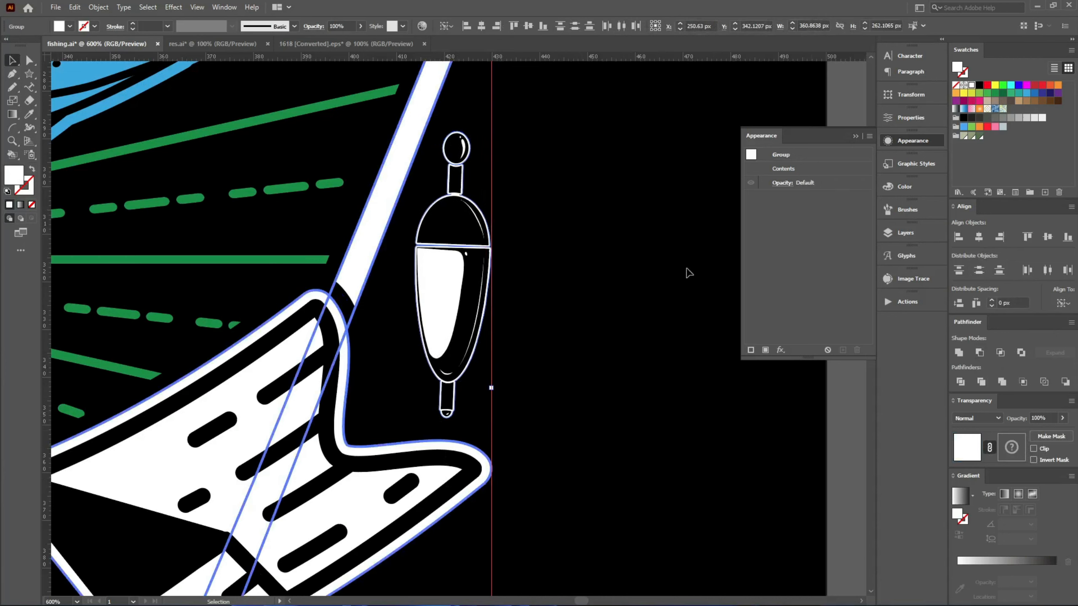
Enlarge the float to about 17.6 × 66 px and nudge it up 2 px above the right ribbon end.
left_click_drag(455, 320, 450, 326)
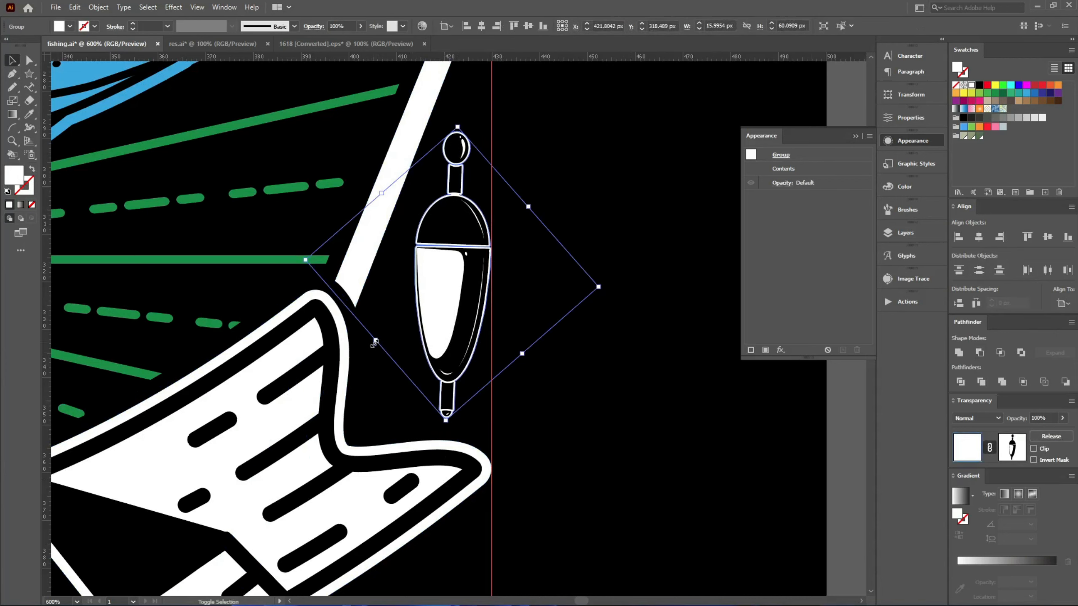
left_click_drag(375, 341, 360, 353)
left_click(648, 369)
left_click(436, 297)
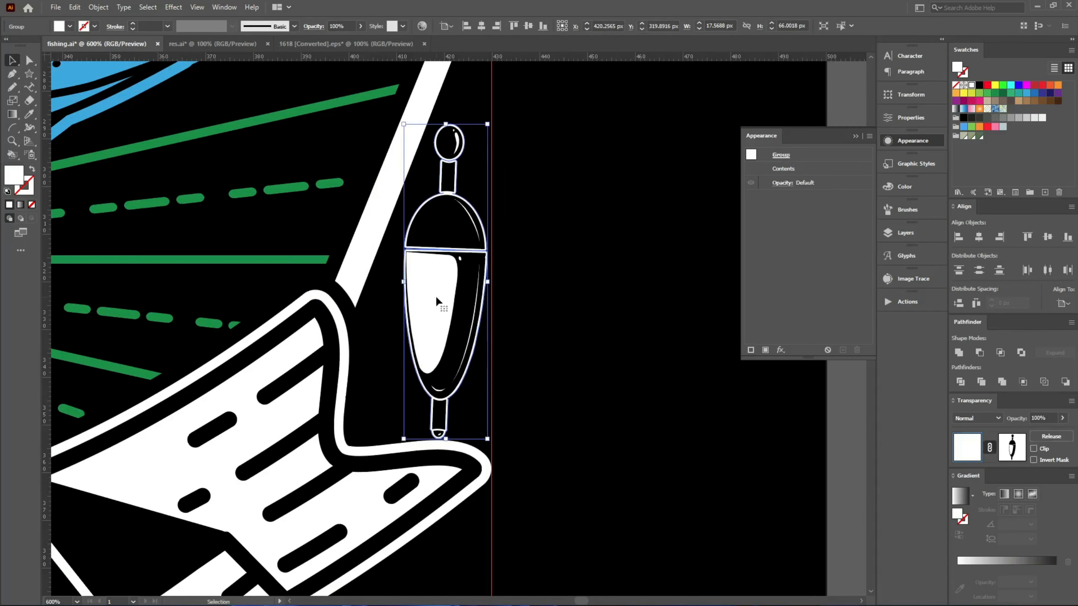
key("Up")
key("Up")
Reflect a copy of the float across the vertical axis and align it to the ribbon badge's left edge.
key("o")
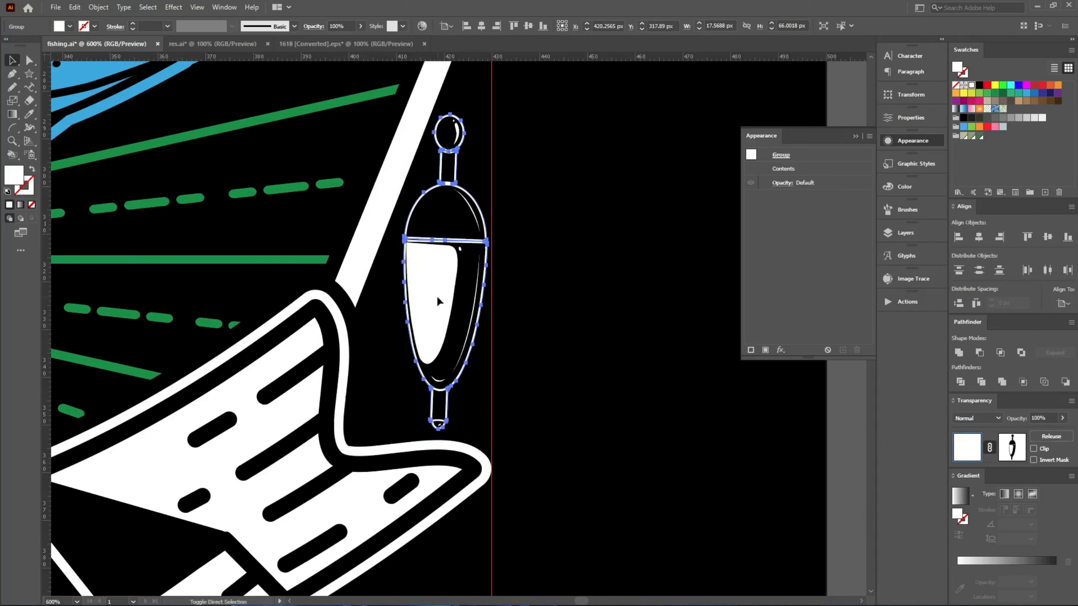
key("Return")
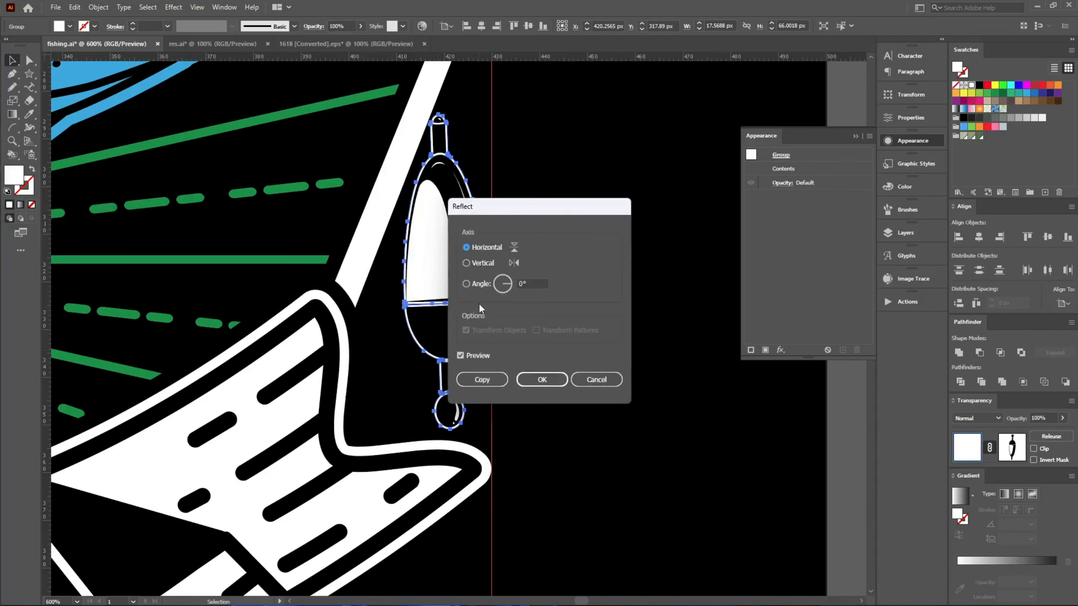
left_click(470, 262)
left_click(491, 382)
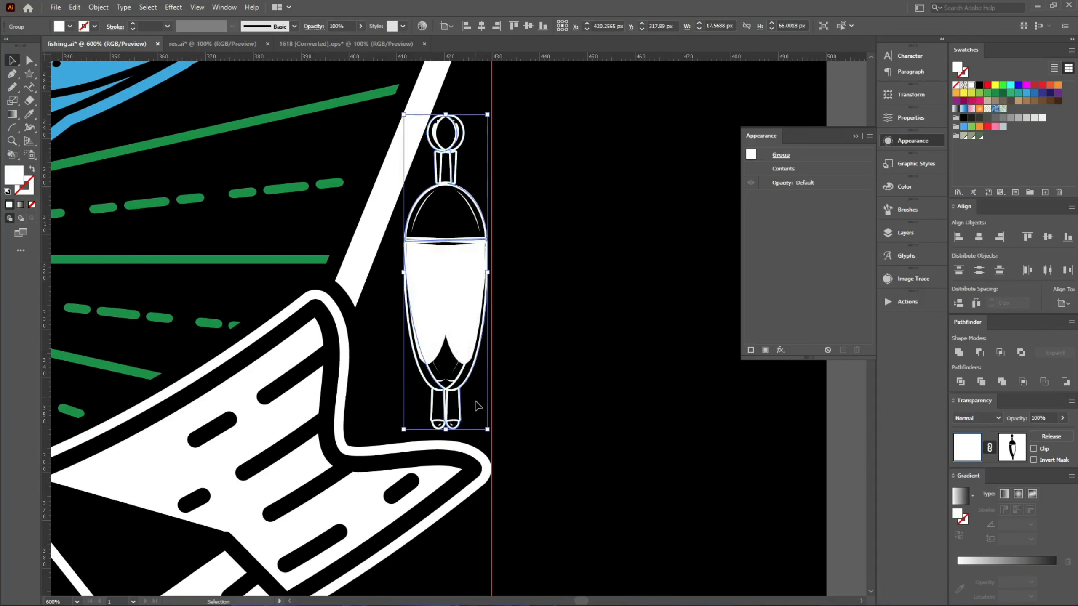
left_click(428, 475)
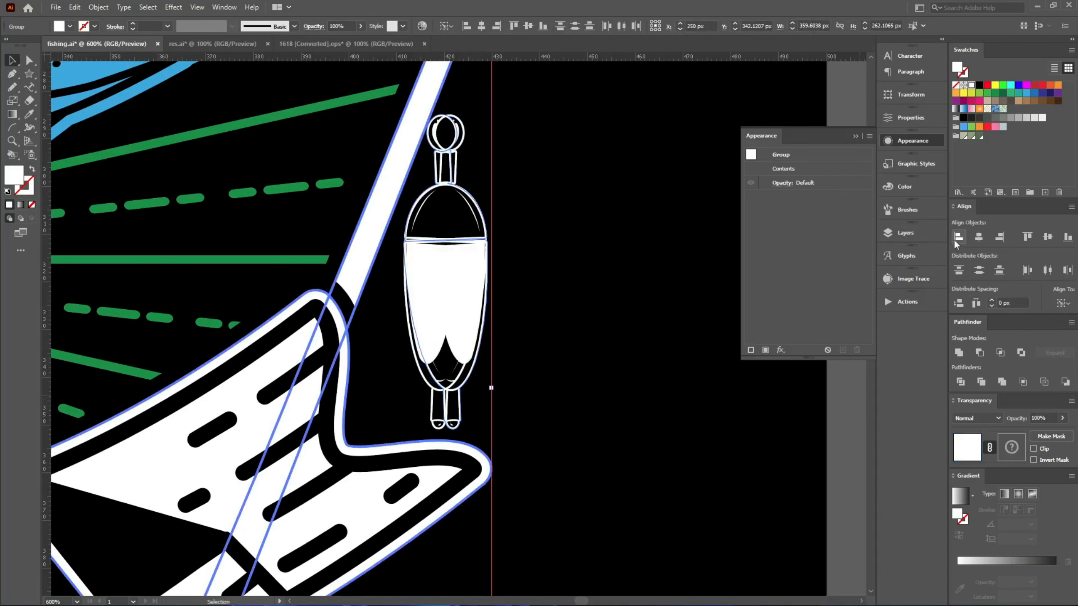
scroll(596, 426, "down", 4)
left_click(652, 425)
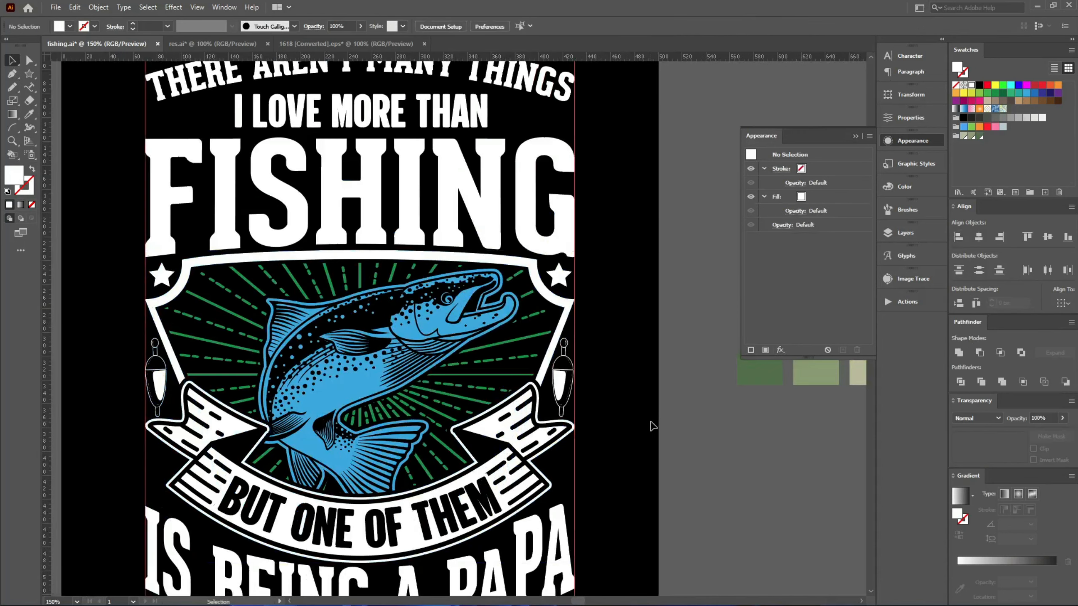
scroll(650, 406, "down", 2)
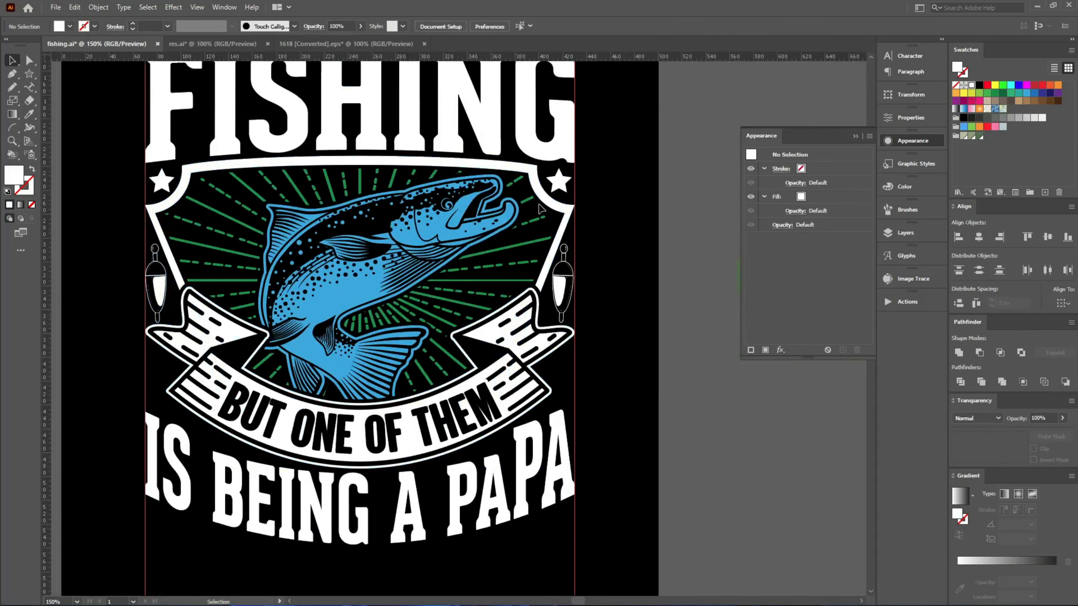
Copy the single fishing hook from the 1618 artwork into fishing.ai beside the PAPA text and unite its shapes.
left_click(329, 43)
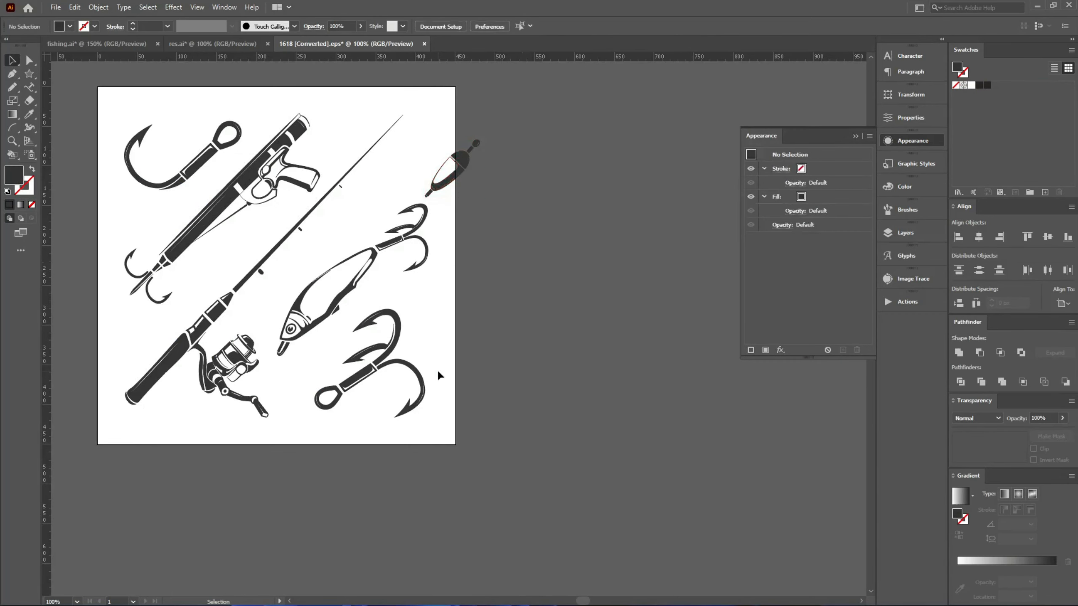
scroll(102, 132, "up", 3)
left_click_drag(144, 113, 458, 318)
left_click_drag(392, 232, 137, 47)
left_click_drag(699, 448, 700, 449)
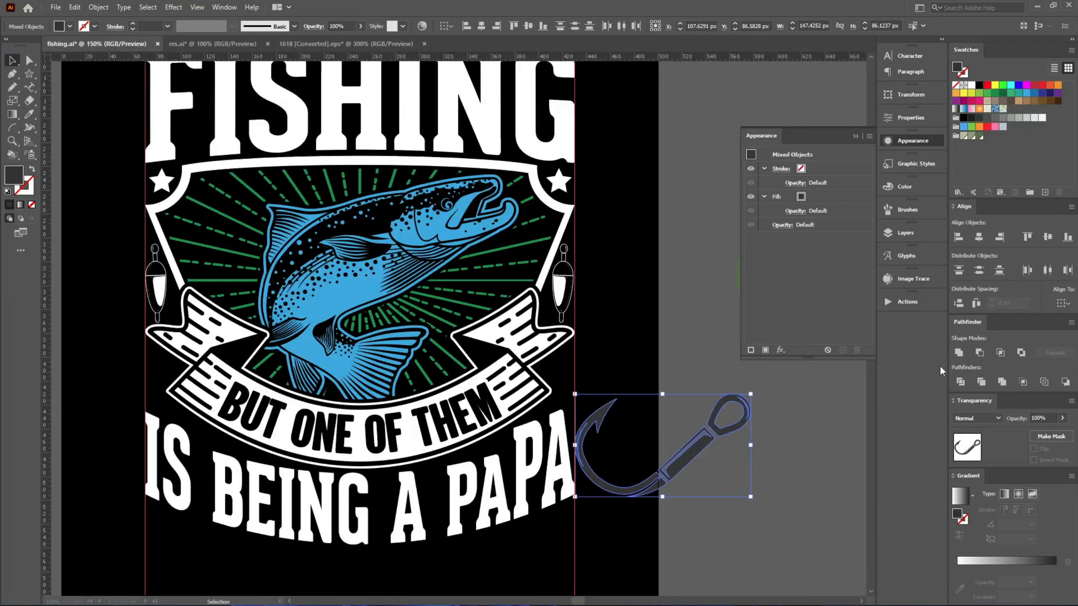
left_click(958, 355)
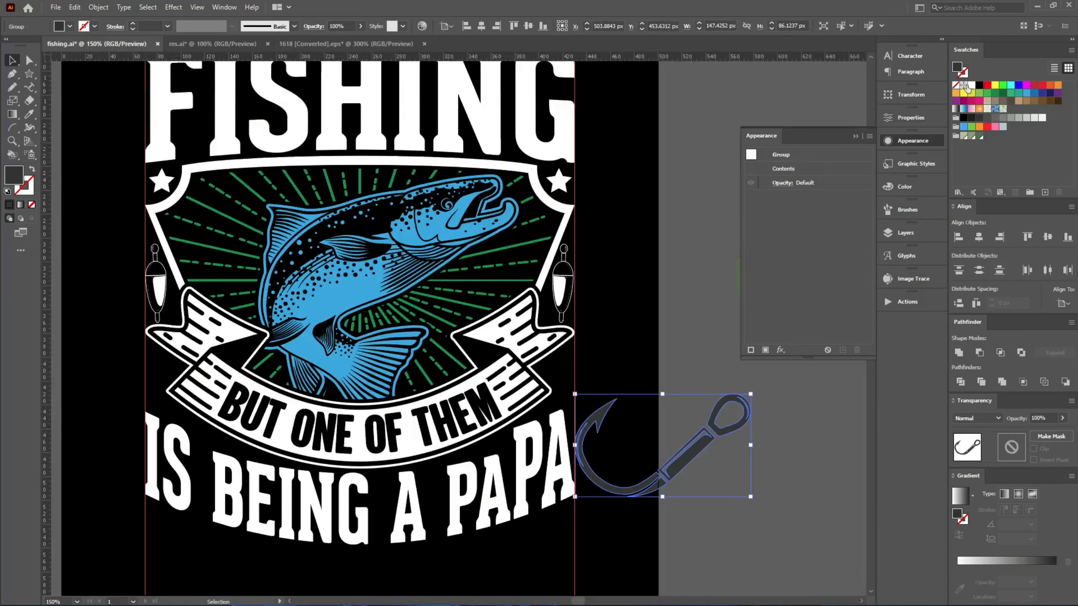
Fill the fishing hook white and shrink and rotate it to about 21 × 38 px in the gap above the last A of PAPA.
left_click(971, 85)
left_click(883, 141)
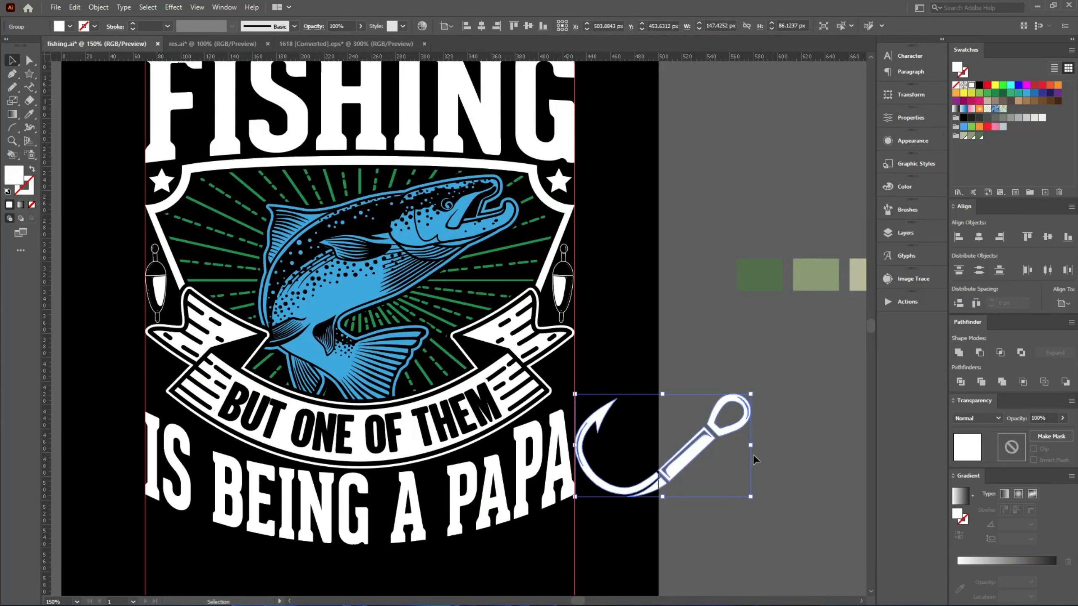
left_click_drag(749, 449, 571, 385)
scroll(571, 381, "up", 5)
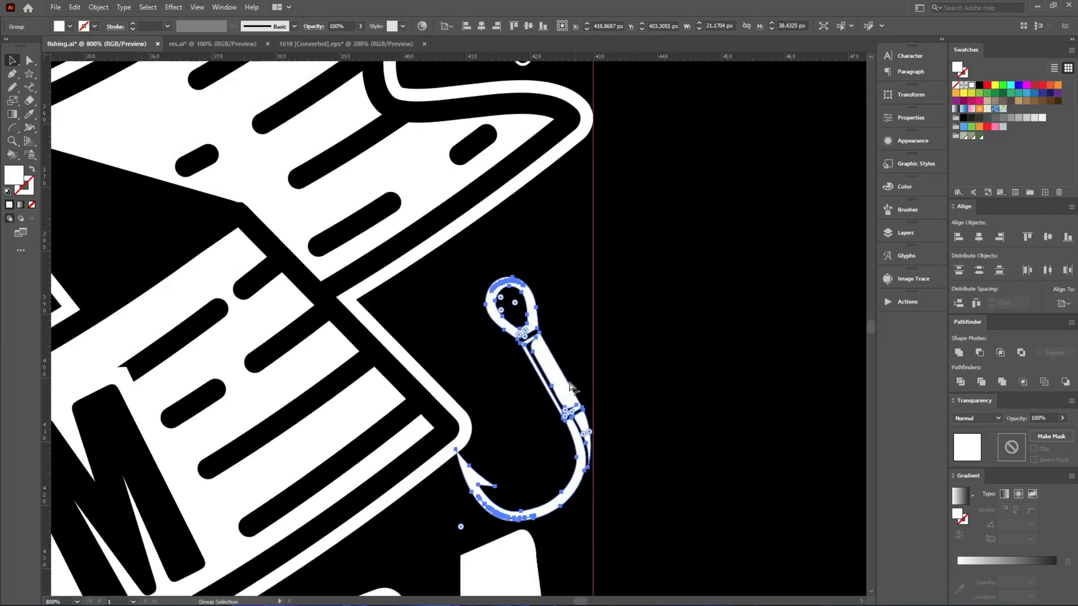
Unite the hook's shapes and rotate the hook so its eye points down.
left_click(958, 353)
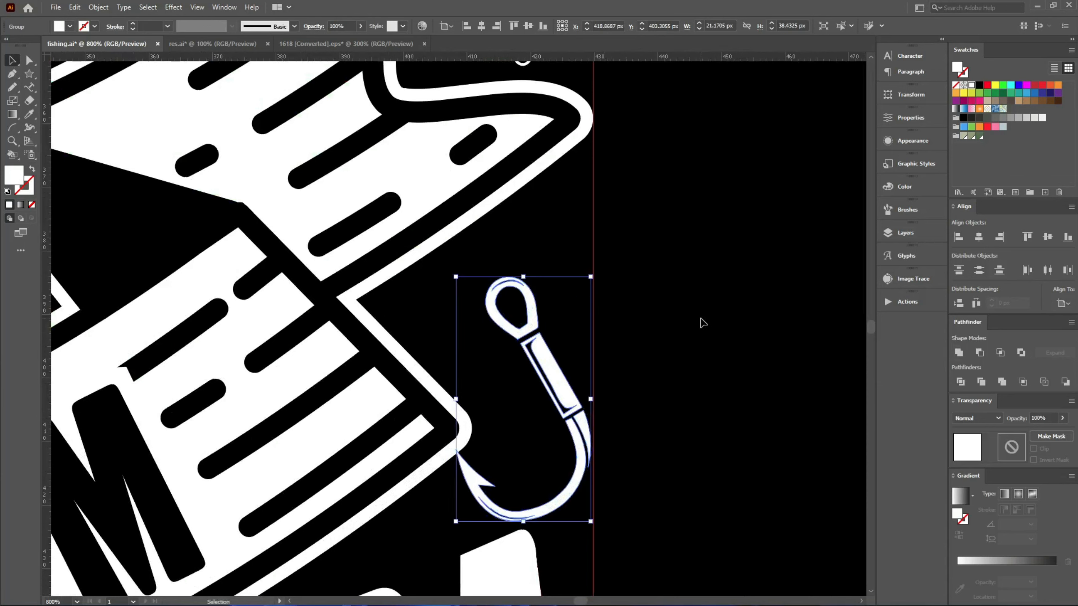
scroll(487, 484, "down", 2)
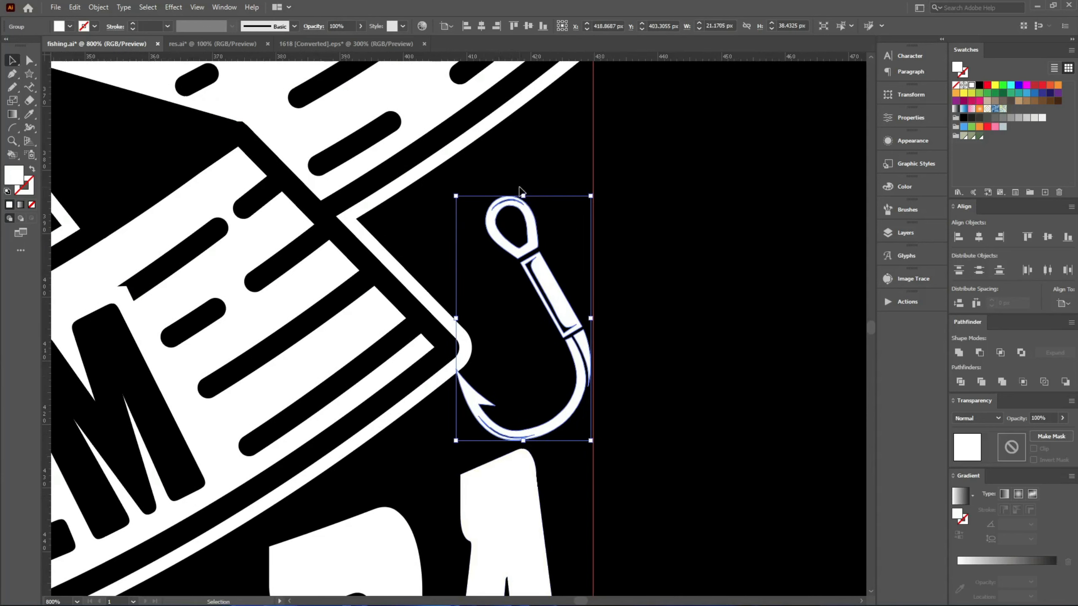
left_click_drag(523, 189, 463, 430)
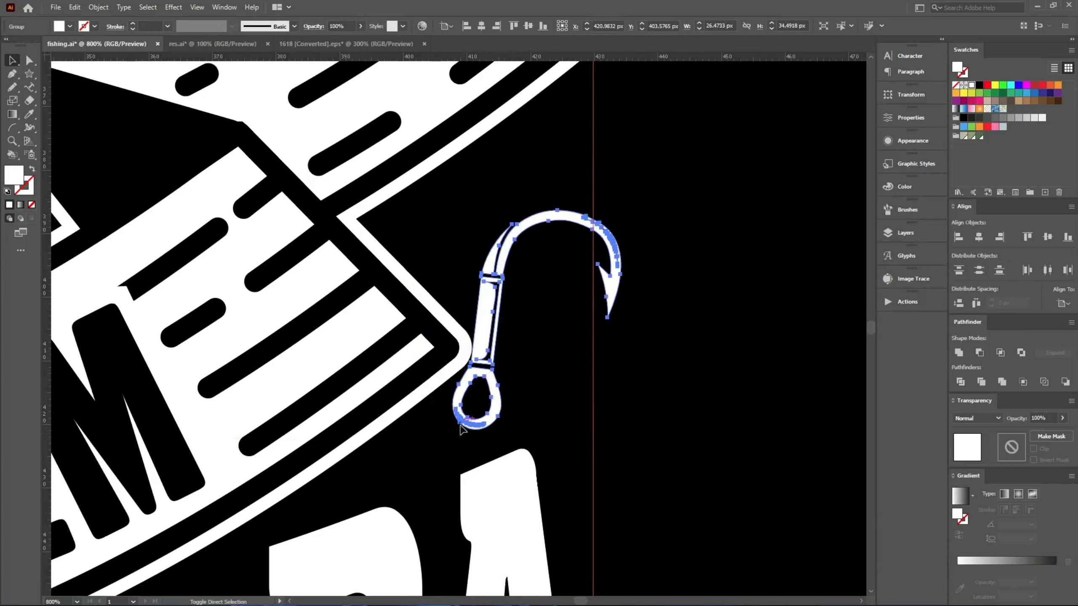
Reflect a copy of the hook across the vertical axis, tilt the version nearest the ribbon and delete the other one.
key("ctrl+r")
left_click(474, 260)
left_click(481, 380)
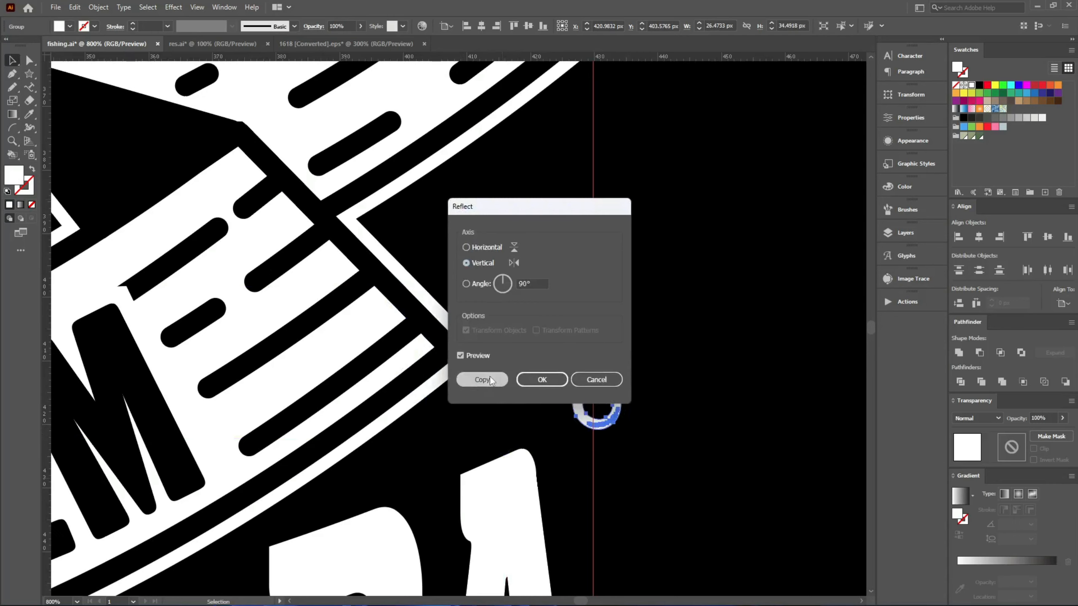
left_click_drag(490, 345, 793, 313)
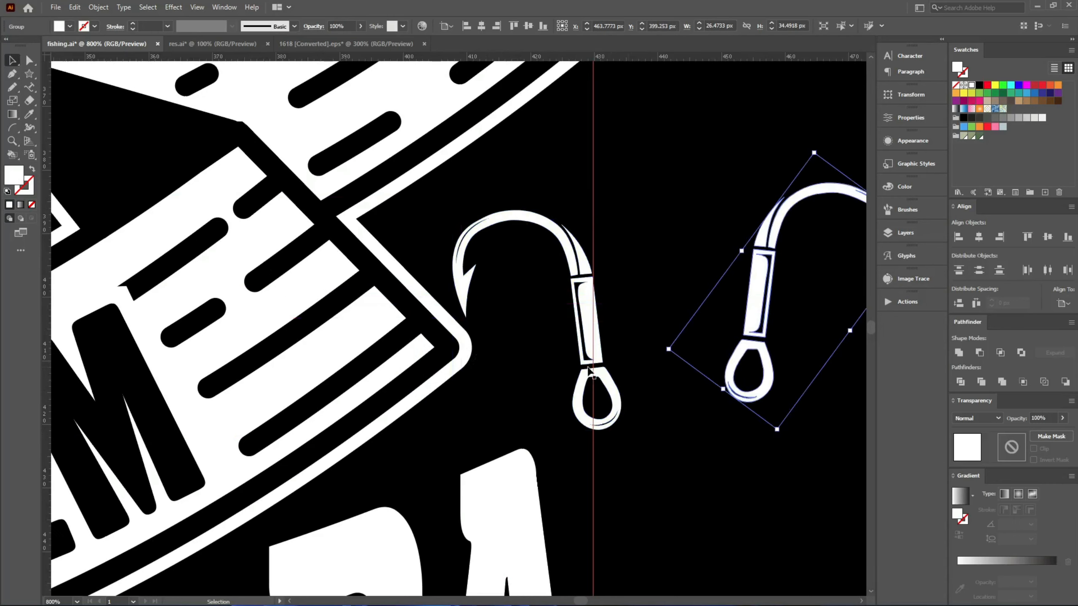
left_click(599, 351)
left_click_drag(629, 313, 680, 340)
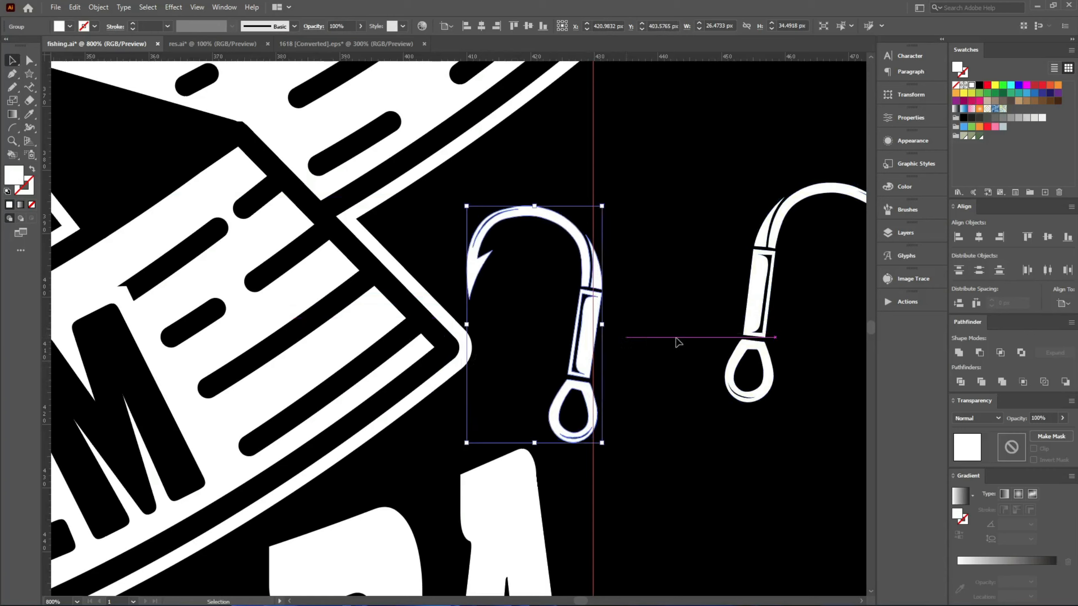
left_click(770, 385)
key("Delete")
Enlarge and tilt the hook to about 23.8 × 42.6 px and align its right edge to the IS BEING A PAPA text as key object.
left_click_drag(596, 336, 593, 293)
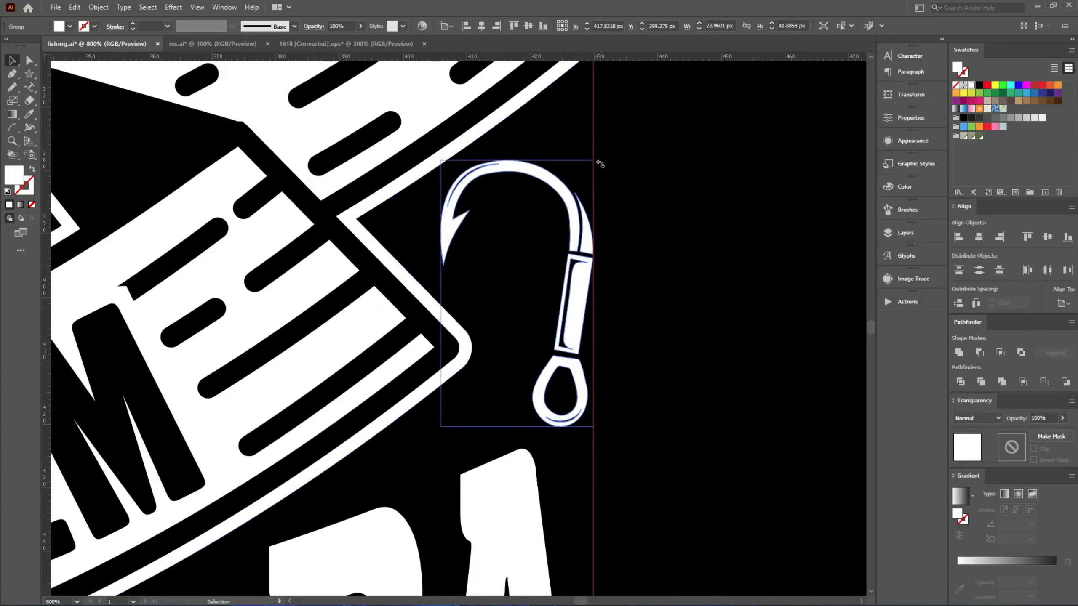
left_click_drag(600, 164, 615, 171)
left_click(520, 486, "shift")
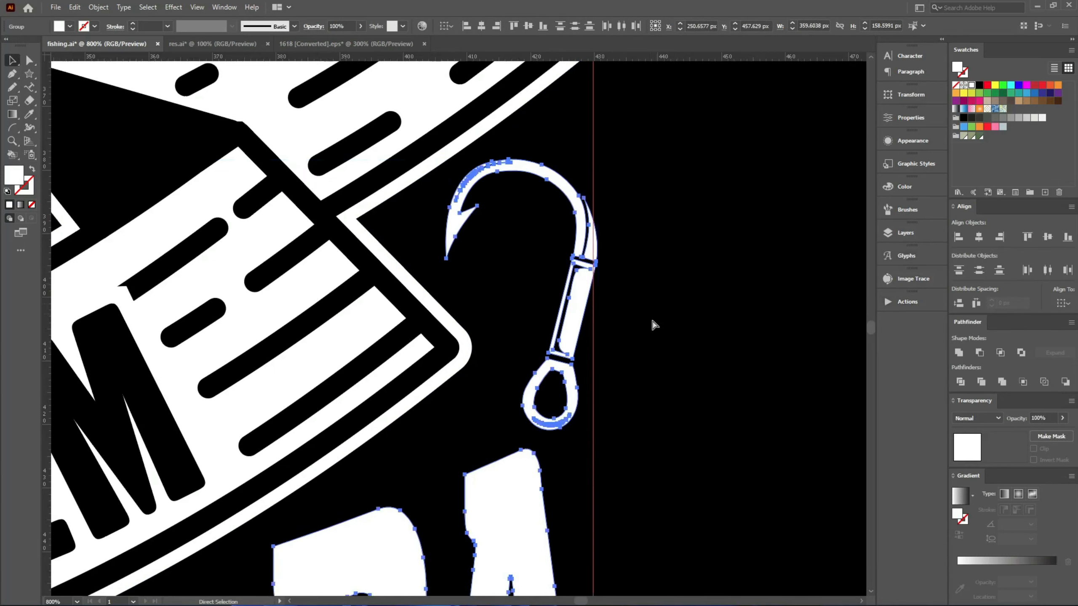
left_click(523, 473)
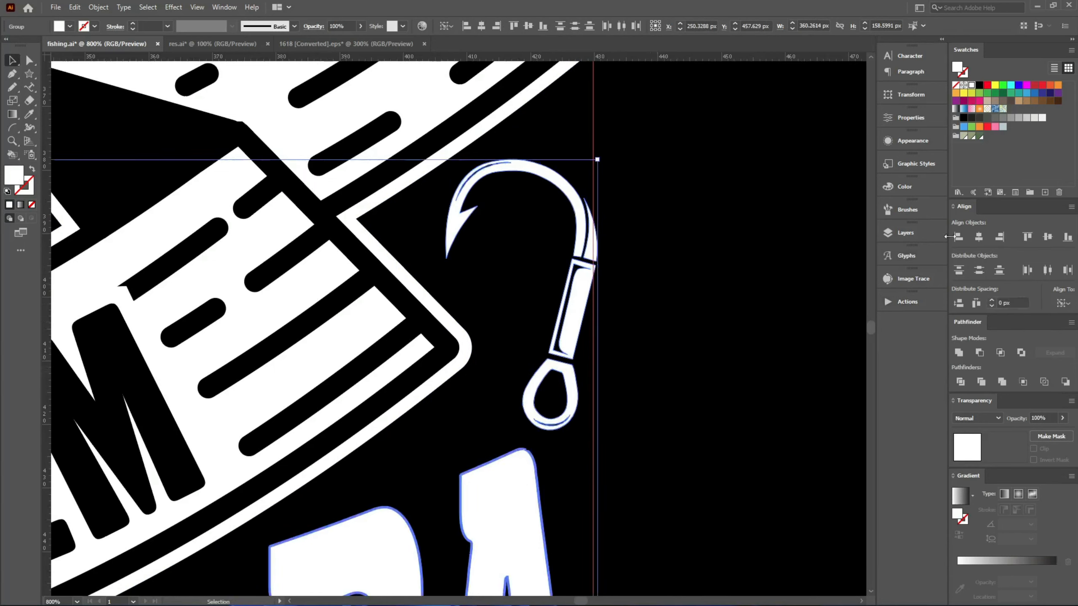
left_click(1004, 238)
Reflect a copy of the hook across the vertical axis and align it to the left edge of the IS BEING A PAPA text.
left_click_drag(698, 263, 537, 313)
key("ctrl+shift+r")
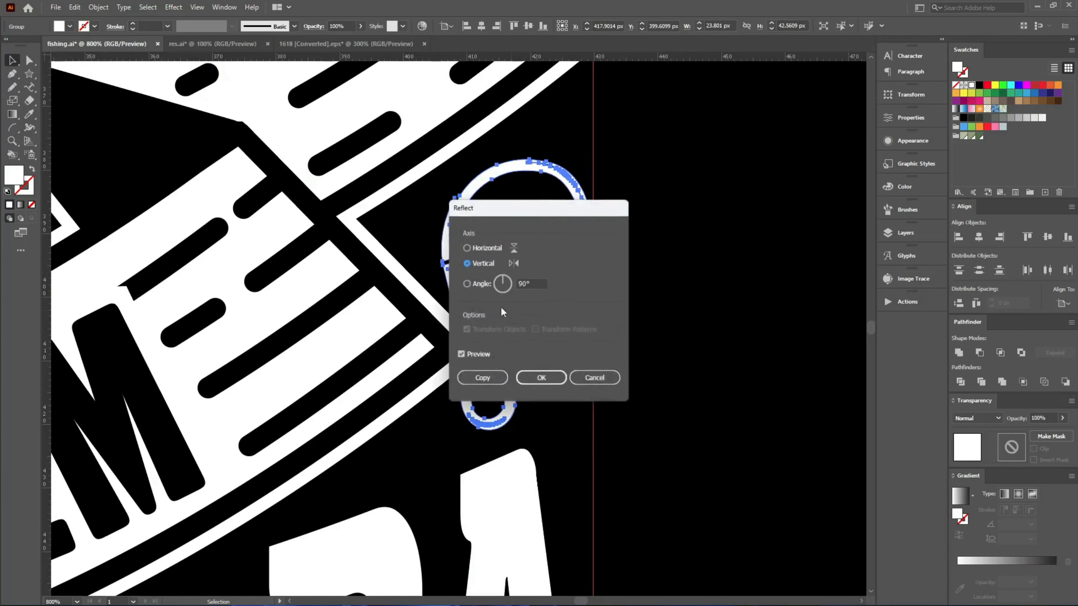
left_click(482, 377)
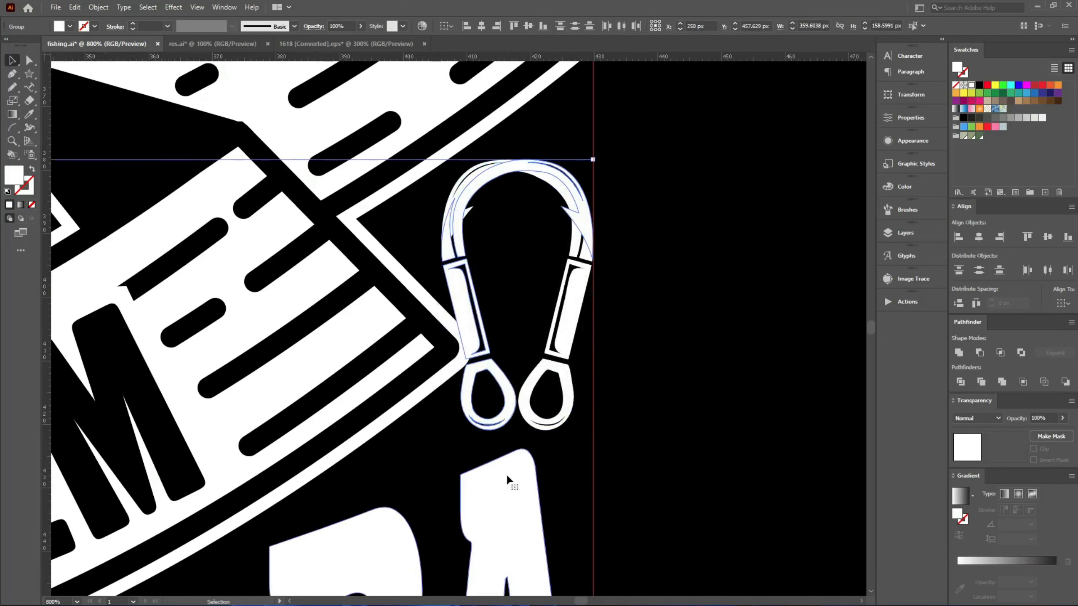
left_click(506, 476)
left_click(958, 237)
scroll(717, 315, "down", 5)
left_click(737, 328)
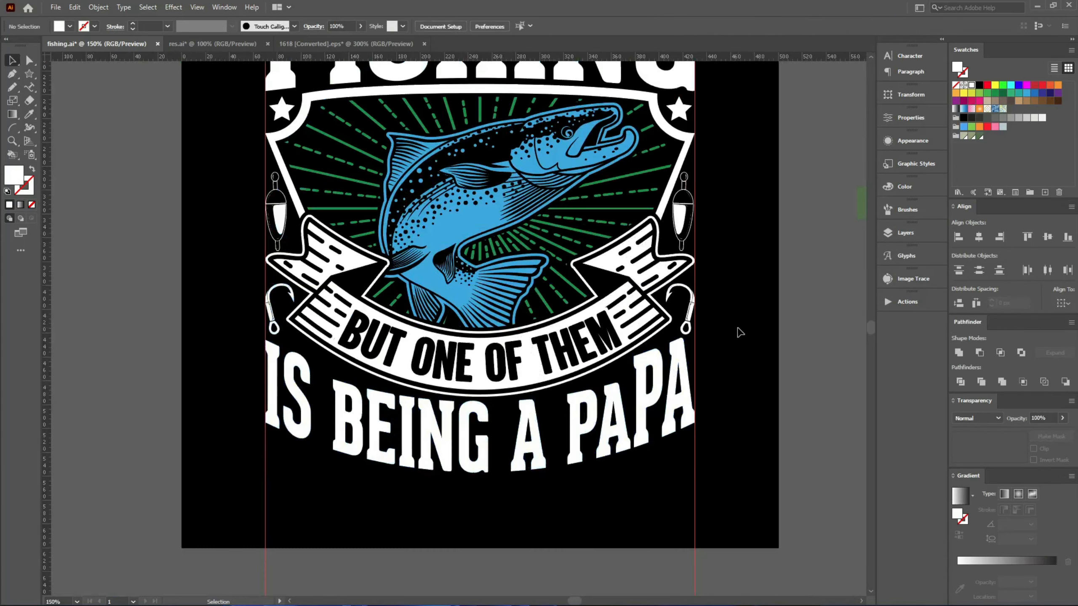
Nudge the arched THERE AREN'T MANY THINGS line up 3 px and enlarge I LOVE MORE THAN to about 216.6 × 28.5 px.
scroll(676, 379, "down", 2)
scroll(717, 338, "up", 2)
scroll(717, 336, "up", 3)
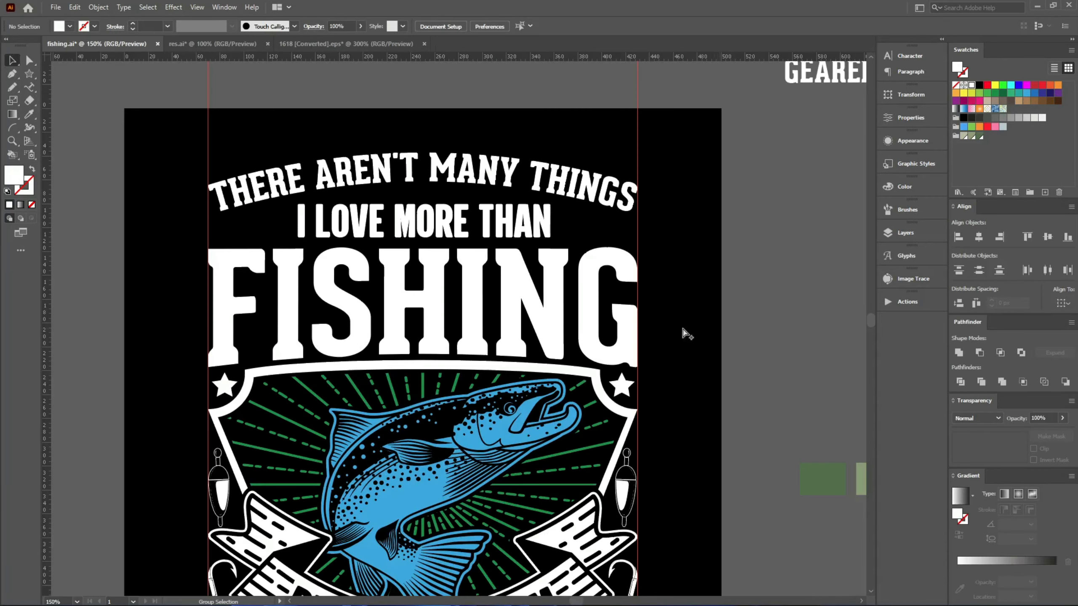
scroll(396, 144, "up", 2)
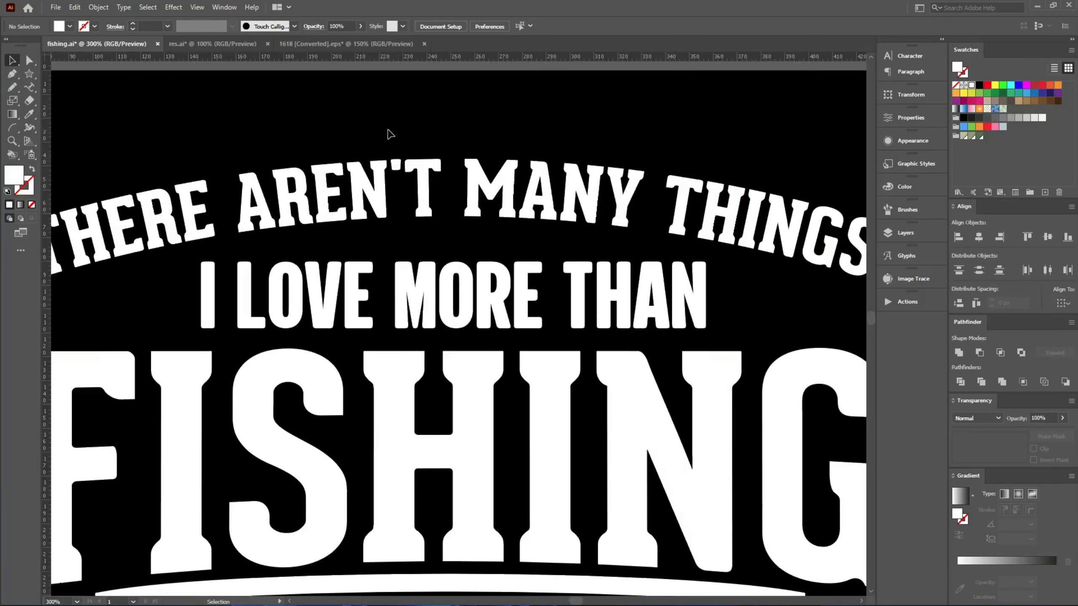
left_click_drag(402, 149, 445, 185)
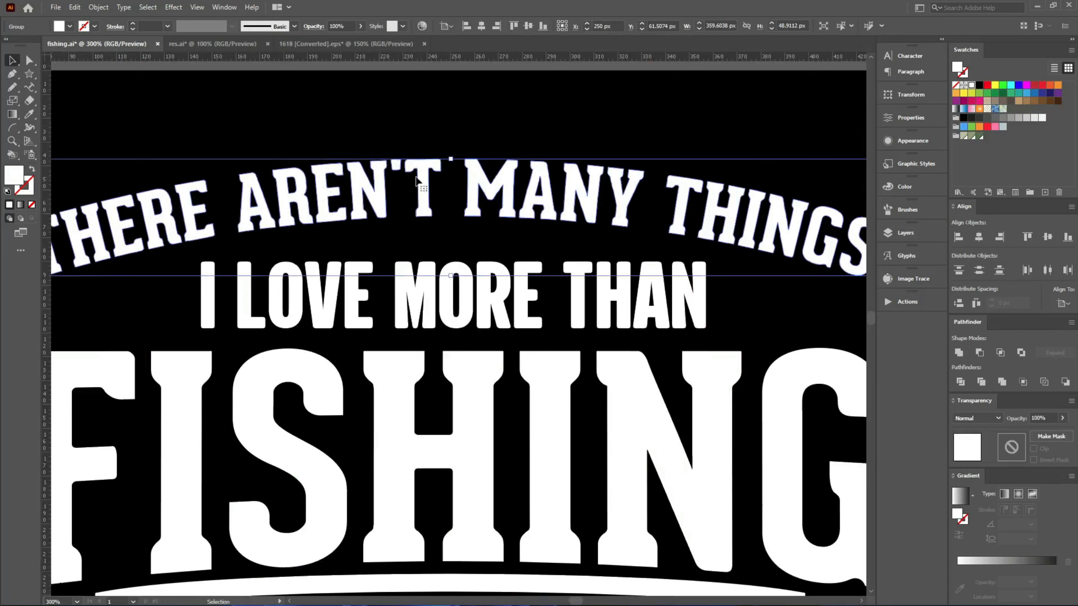
key("Up")
key("Up")
key("Up")
left_click_drag(423, 274, 454, 258)
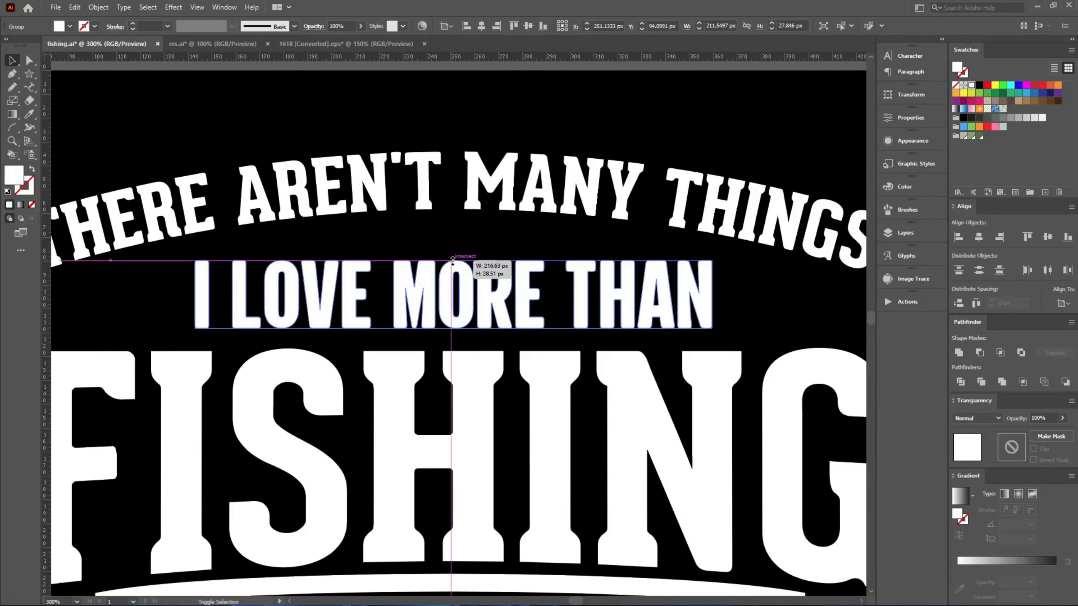
Draw a horizontal line about 85 px long with the Pen tool between the top two text lines and swap its fill to a white stroke.
left_click(424, 230)
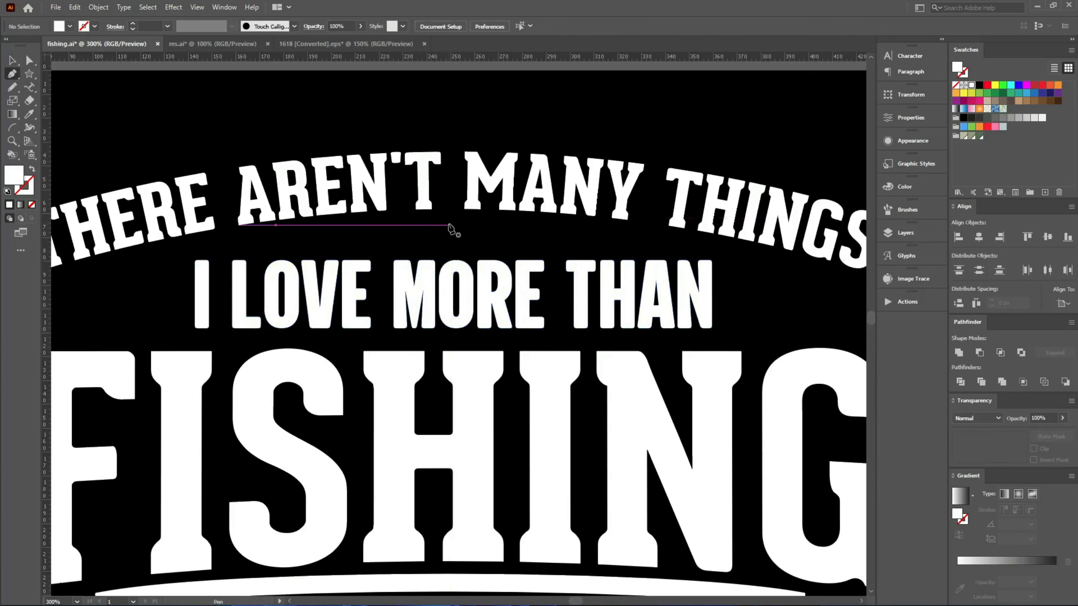
left_click(456, 234)
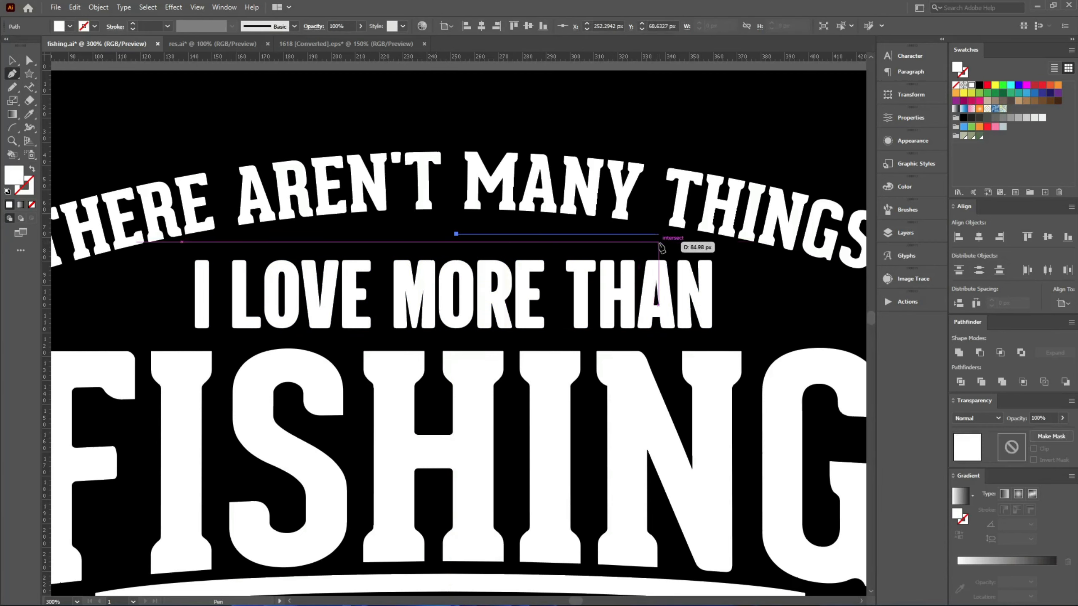
left_click(657, 235, "shift")
key("shift+x")
key("v")
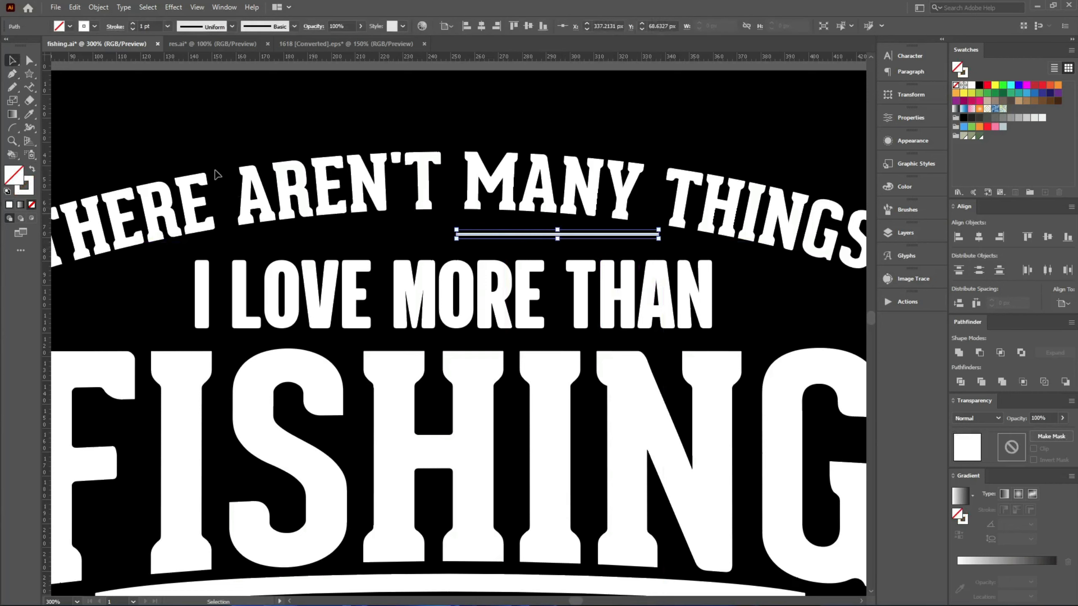
Apply a tapered width profile and 5 pt stroke to the line, and convert it to an outlined shape.
left_click(231, 27)
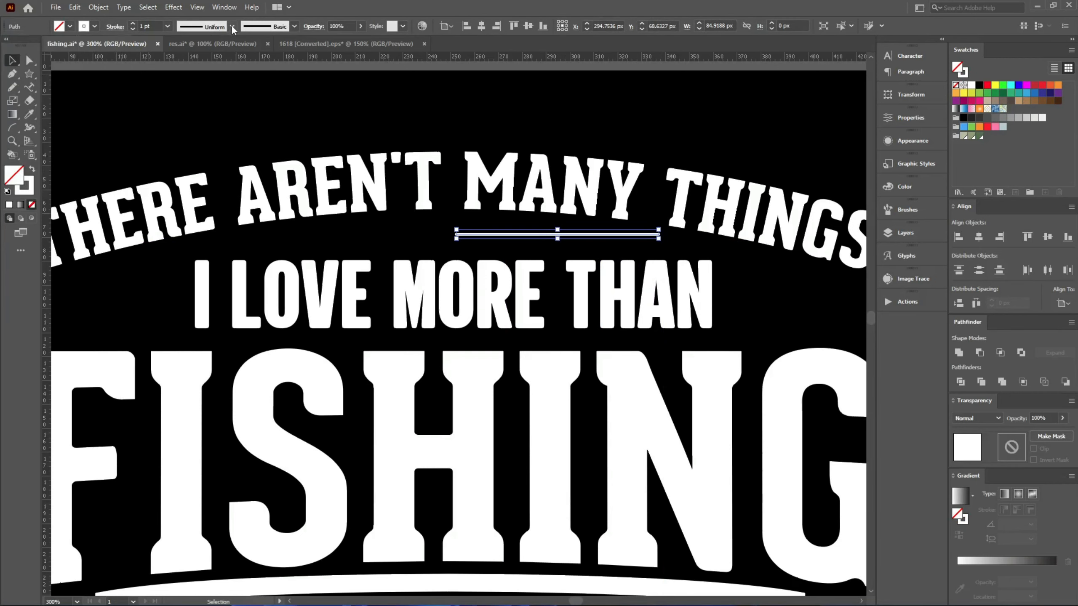
left_click(195, 113)
scroll(155, 25, "up", 5)
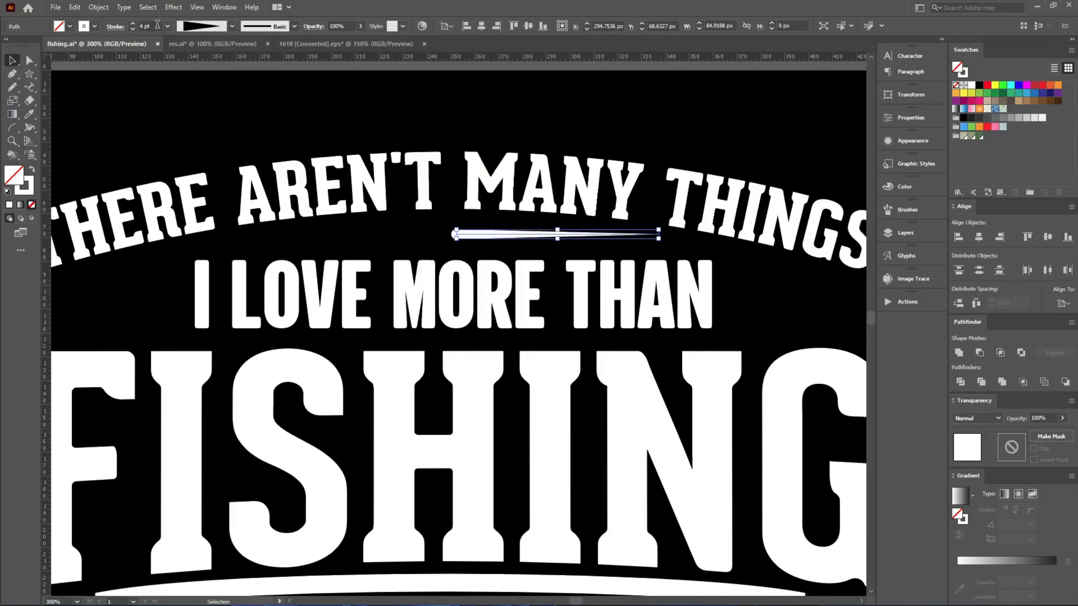
scroll(149, 25, "down", 1)
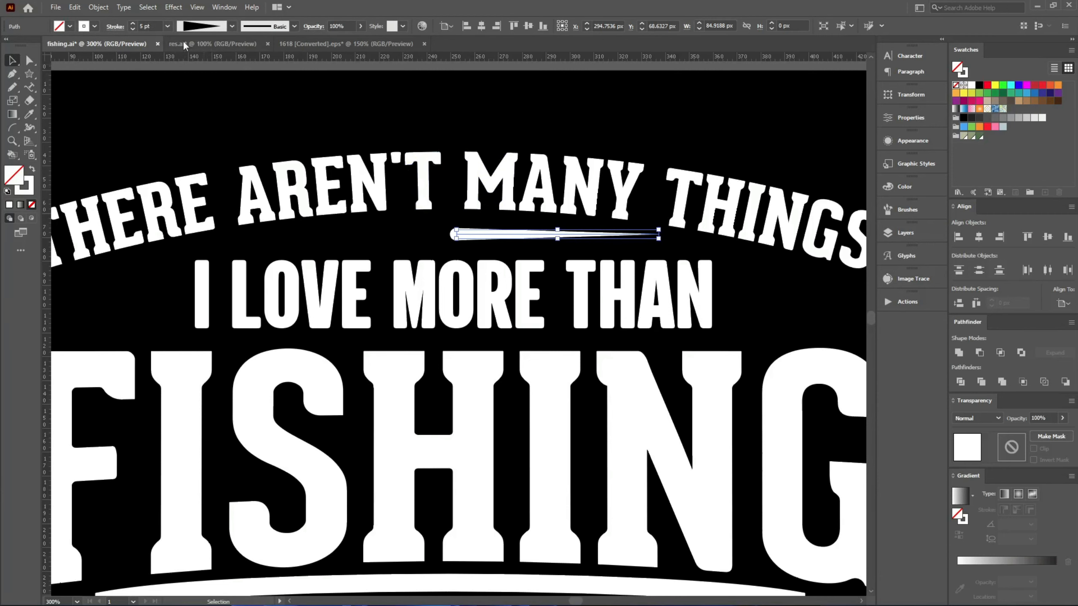
scroll(482, 222, "up", 3)
key("ctrl+shift+o")
Draw a white circle about 6.7 px wide beside the tapered bar's thick end, centred vertically on the bar as key object.
right_click(29, 73)
left_click(75, 87)
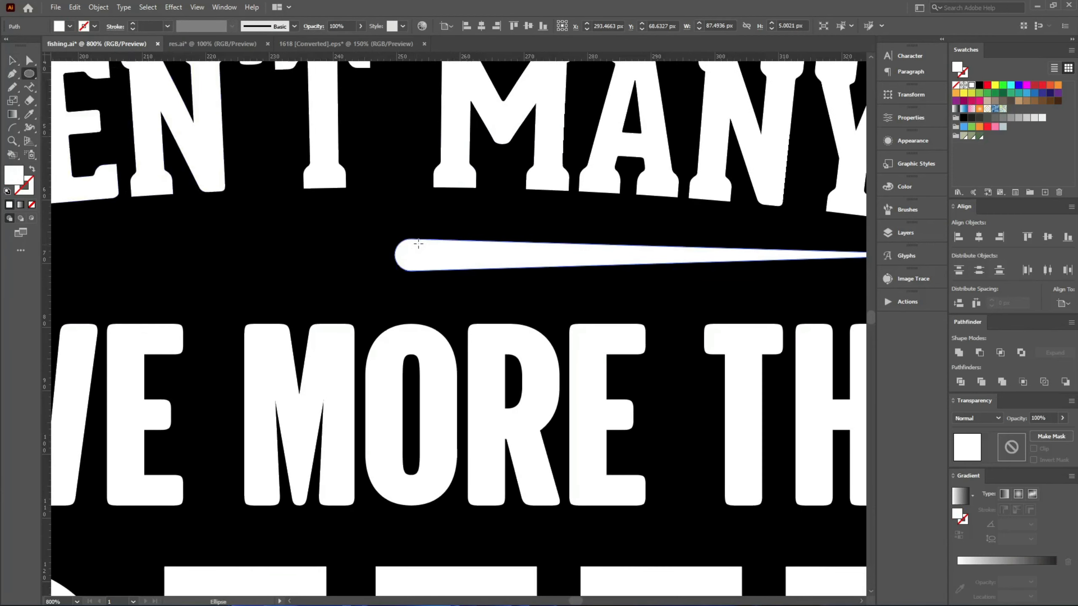
mouse_move(412, 240)
left_mouse_down()
mouse_move(399, 271)
mouse_move(396, 233)
mouse_move(335, 242)
left_mouse_up()
key("v")
left_click(594, 254, "shift")
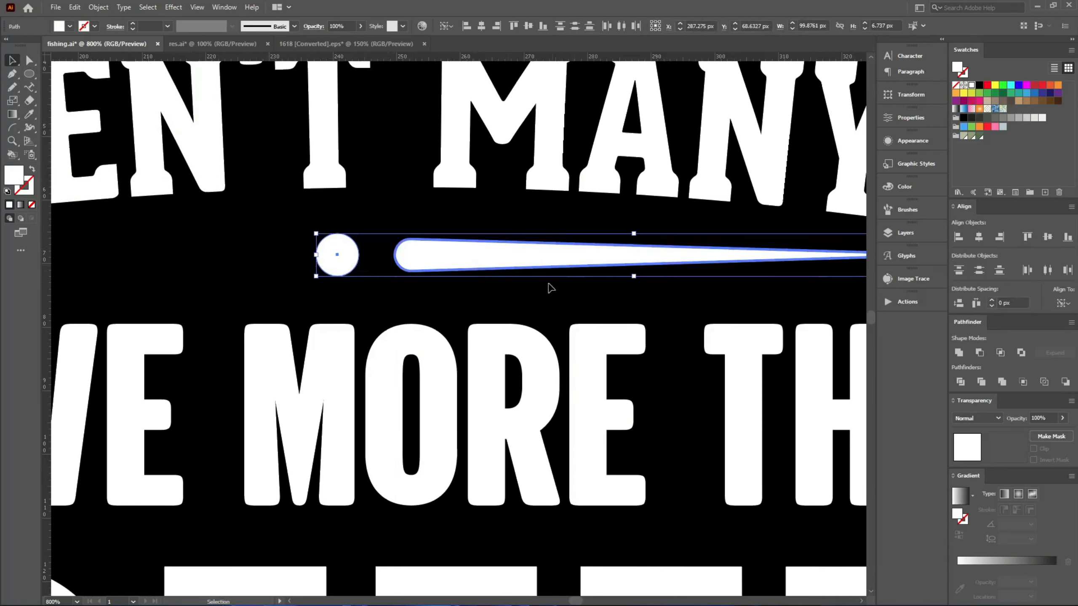
left_click(488, 252)
Reflect a copy of the tapered bar and place it on the other side of the circle.
key("o")
left_click(482, 378)
scroll(508, 351, "down", 2)
left_click_drag(650, 303, 319, 302)
Group the divider and shrink it to about 158.6 × 5.6 px, nudging it and I LOVE MORE THAN down 2 px.
left_click_drag(485, 319, 360, 298)
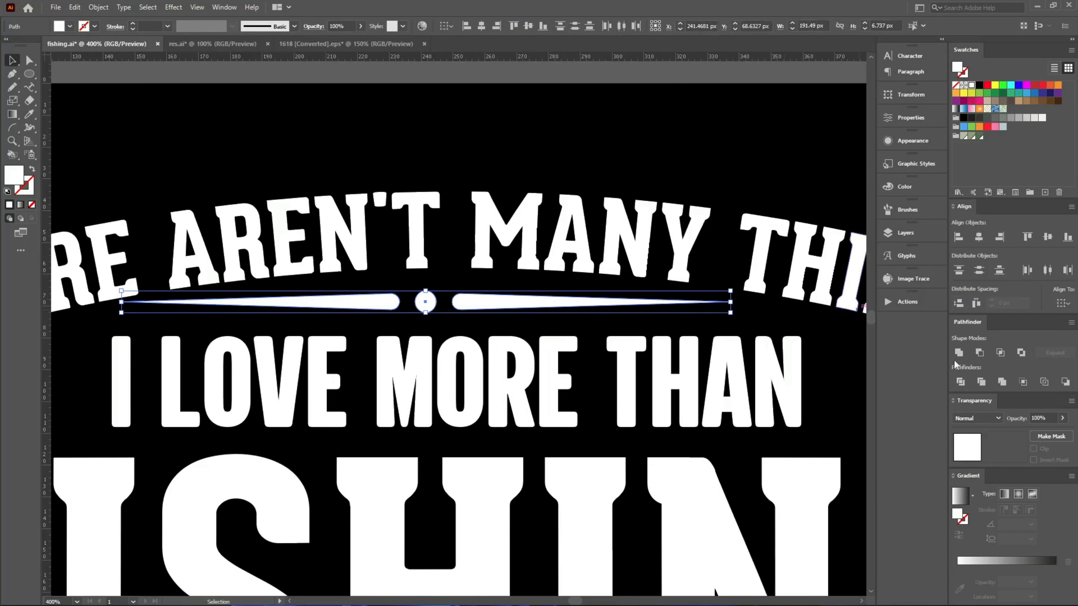
key("ctrl+g")
left_click_drag(728, 312, 706, 312)
key("Down")
key("Down")
Enlarge the I LOVE MORE THAN text to about 243.8 × 32.1 px from its centre.
left_click(441, 390)
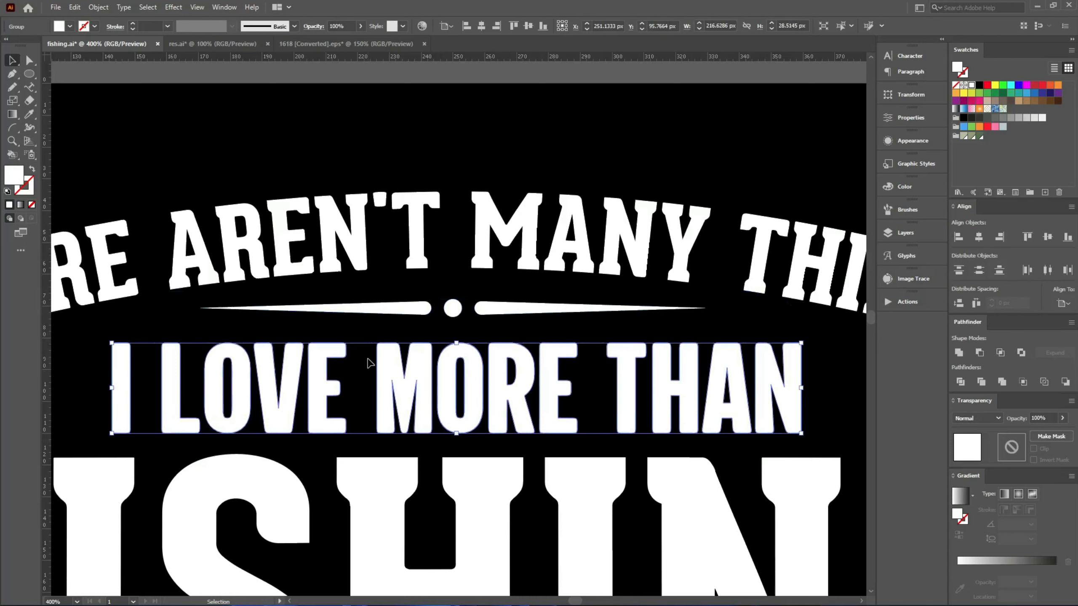
scroll(367, 358, "down", 2)
left_click_drag(582, 368, 605, 367)
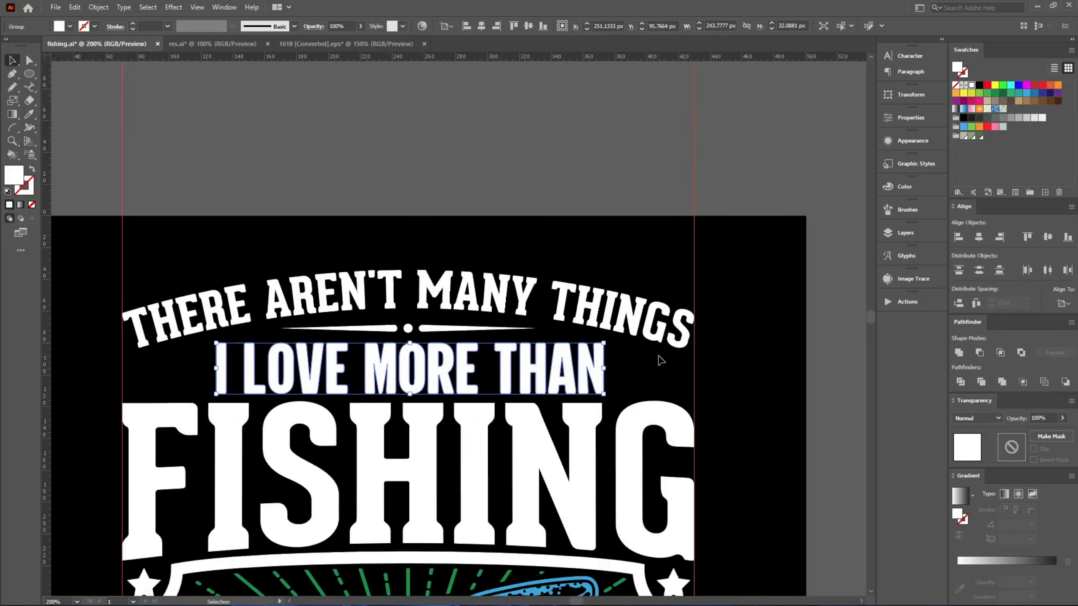
Nudge the arched top line up 2 px and adjust the position and widen the divider beneath it.
left_click_drag(449, 323, 450, 324)
key("Up")
key("Up")
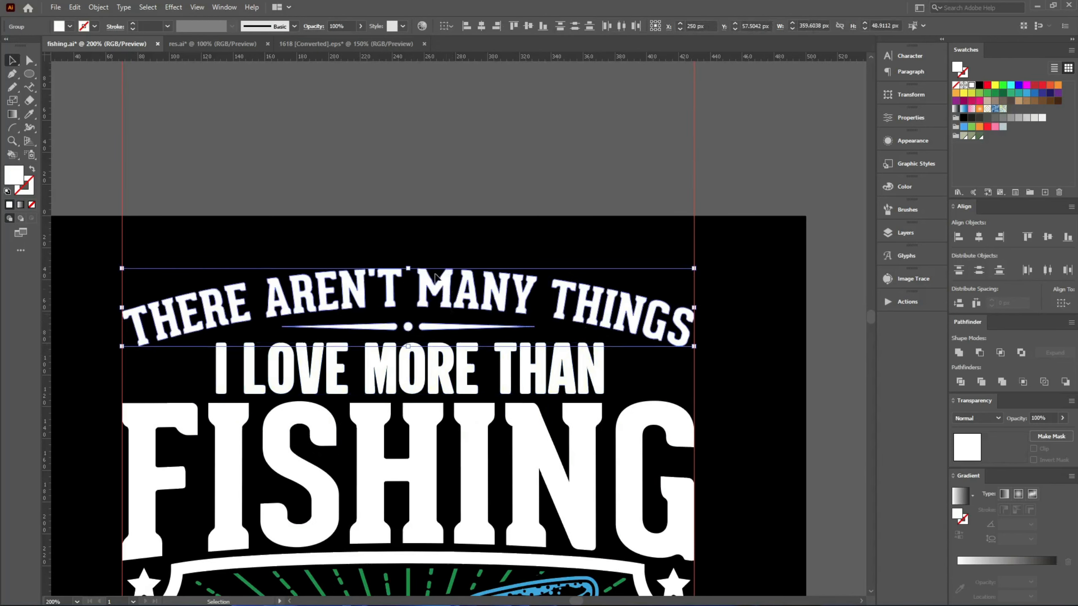
left_click(456, 328)
key("Up")
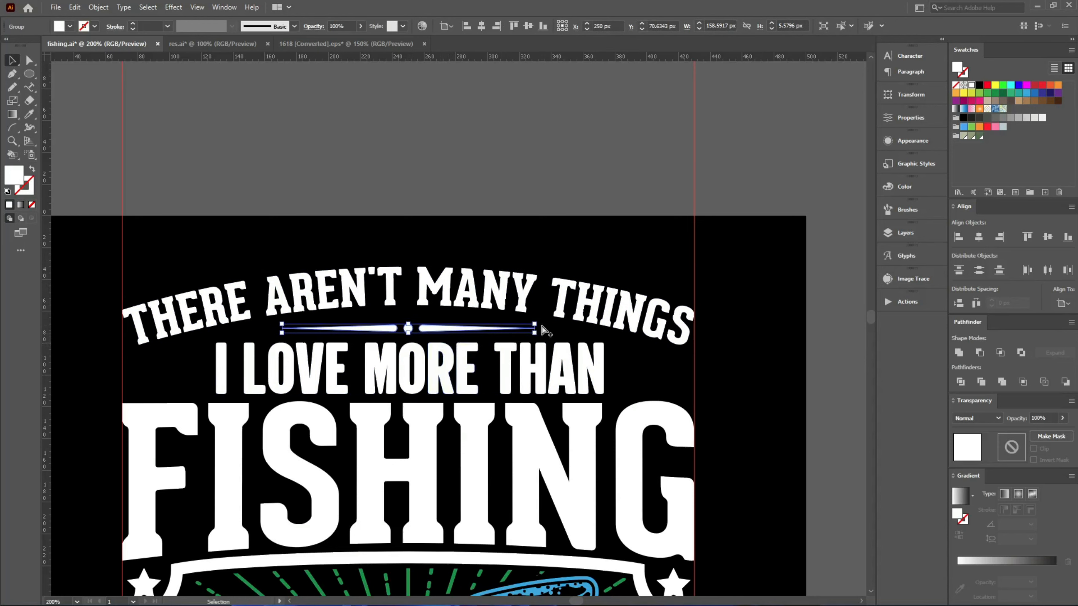
scroll(441, 348, "up", 2)
left_click_drag(508, 344, 569, 337)
scroll(569, 337, "down", 3)
left_click(715, 394)
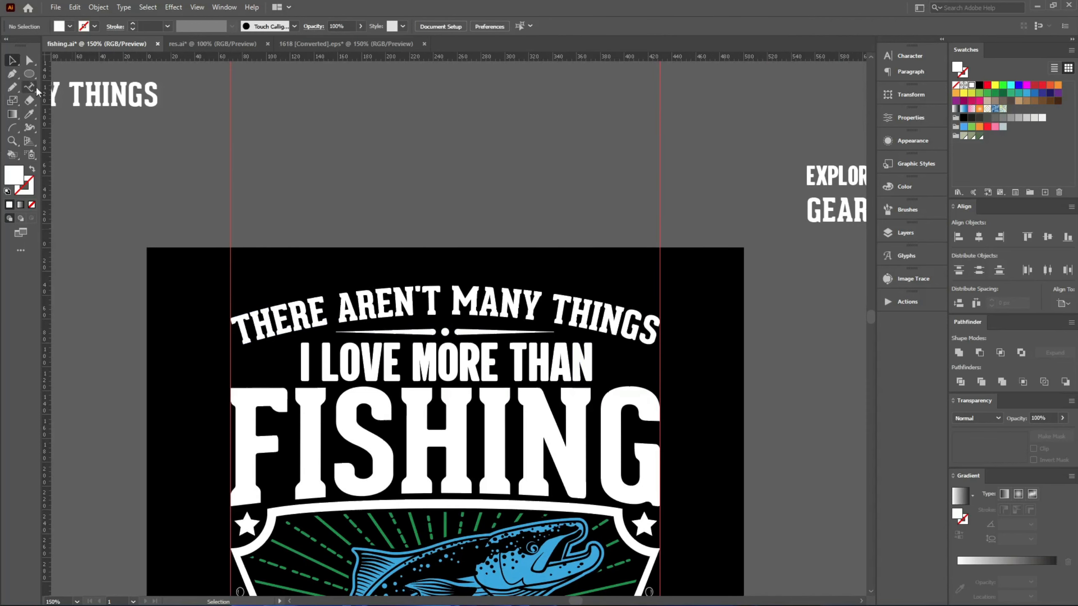
Draw a white rectangle about 53.4 × 13.4 px from the left guide up to the start of I LOVE MORE THAN.
left_click_drag(29, 74, 80, 72)
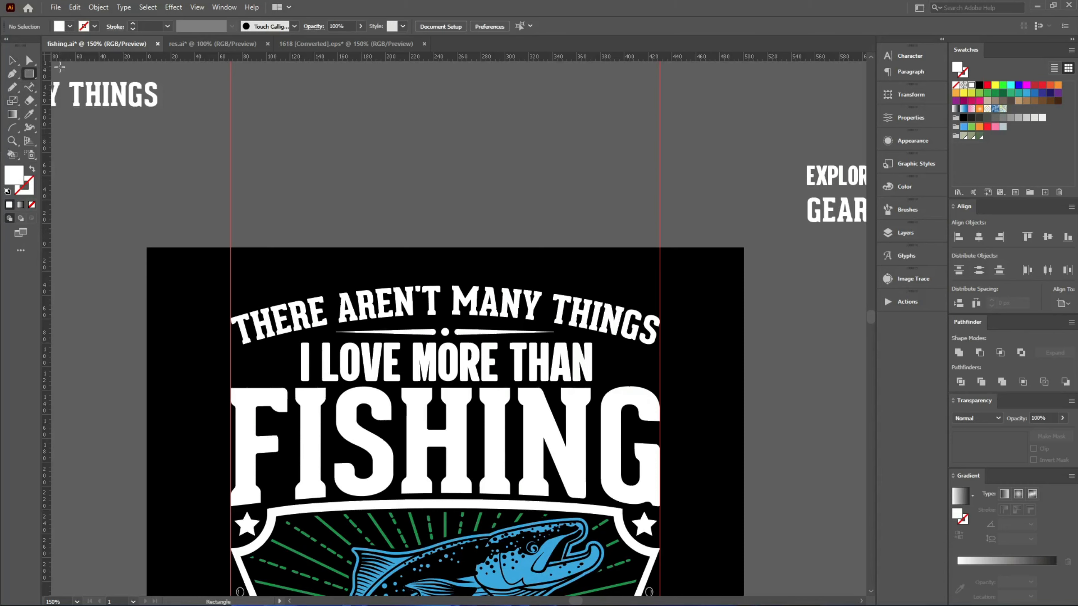
scroll(233, 383, "up", 3)
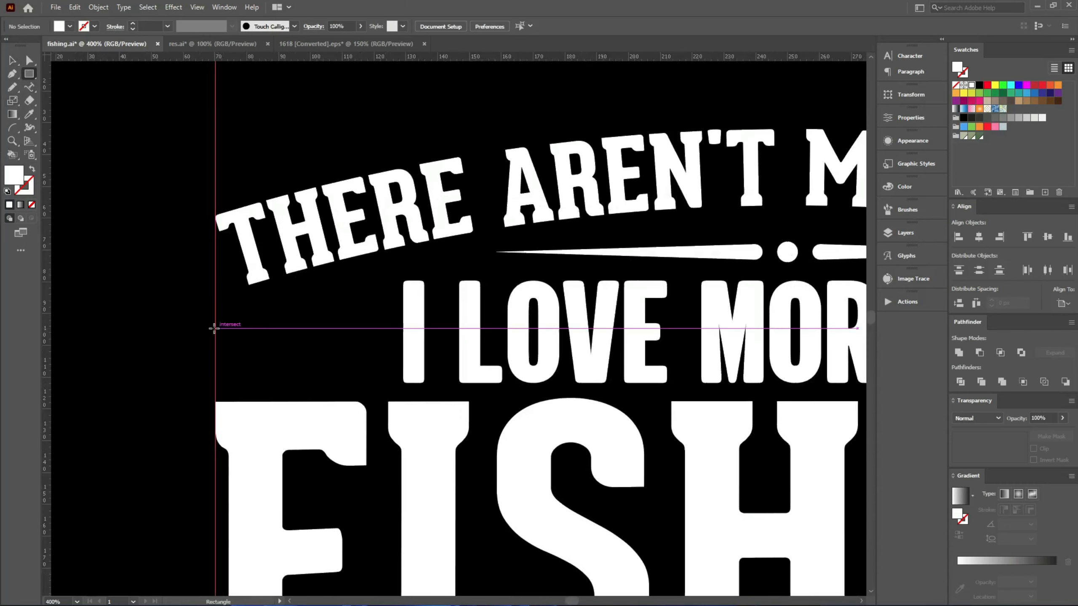
left_click_drag(215, 327, 384, 368)
key("v")
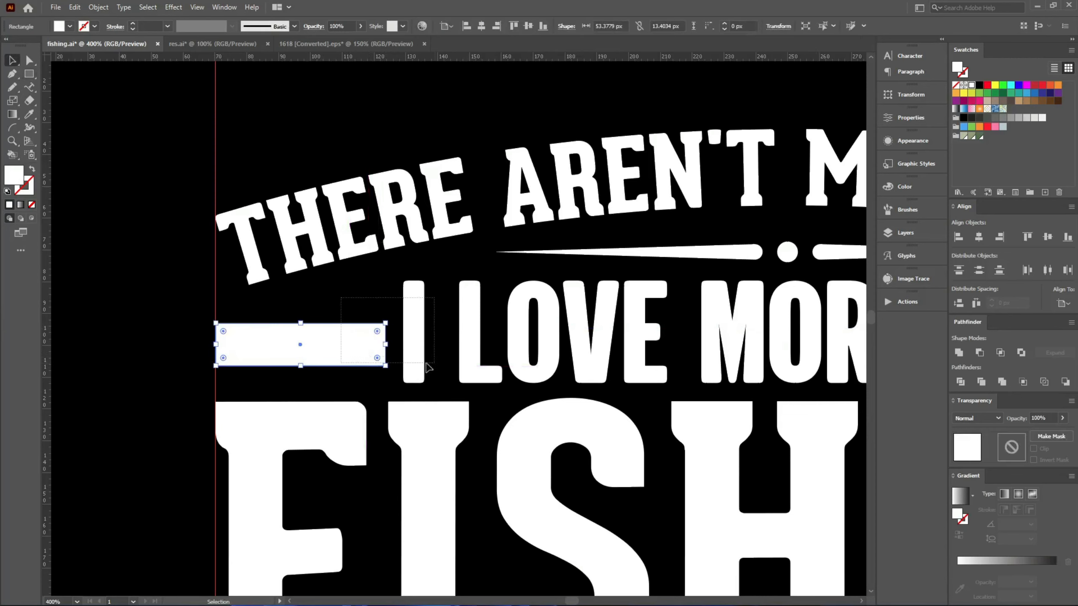
Centre the white rectangle vertically against I LOVE MORE THAN, then nudge it down 2 px.
left_click(406, 343, "shift")
left_click(529, 26)
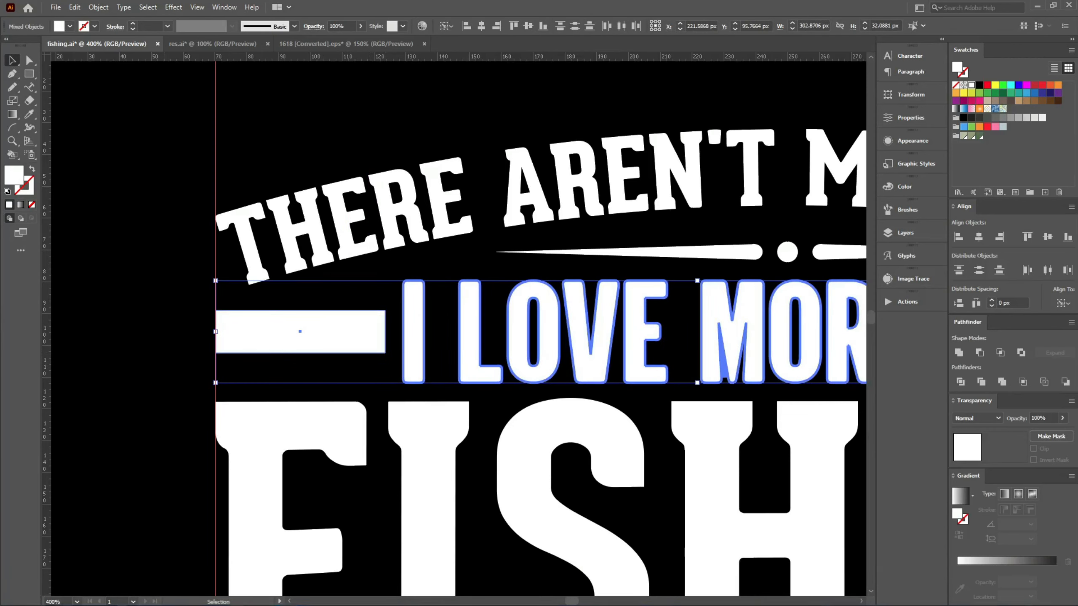
left_click(128, 344)
left_click(237, 337)
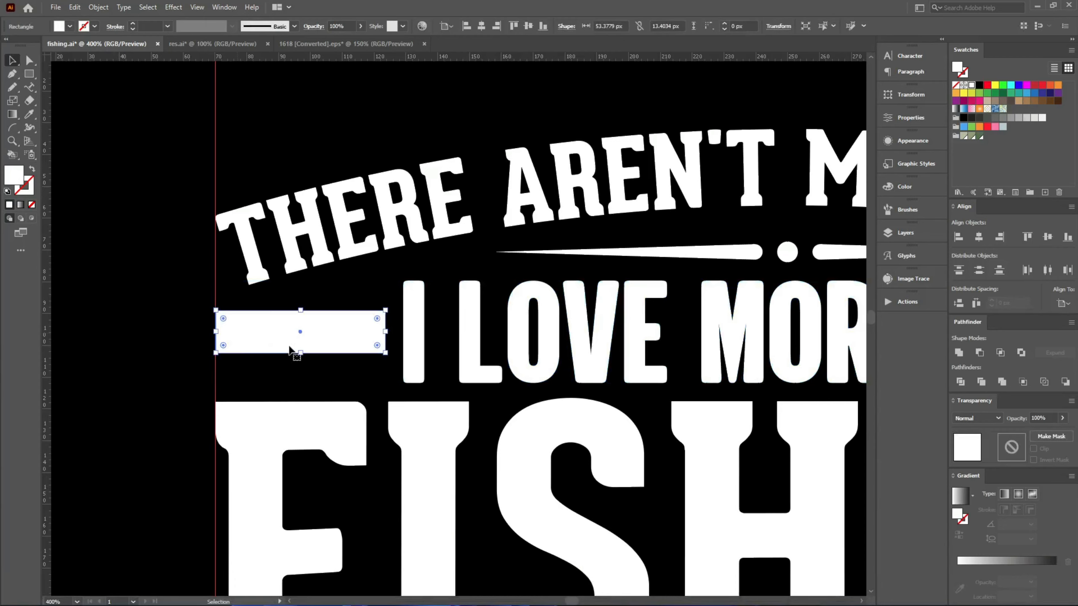
left_click_drag(300, 353, 301, 352)
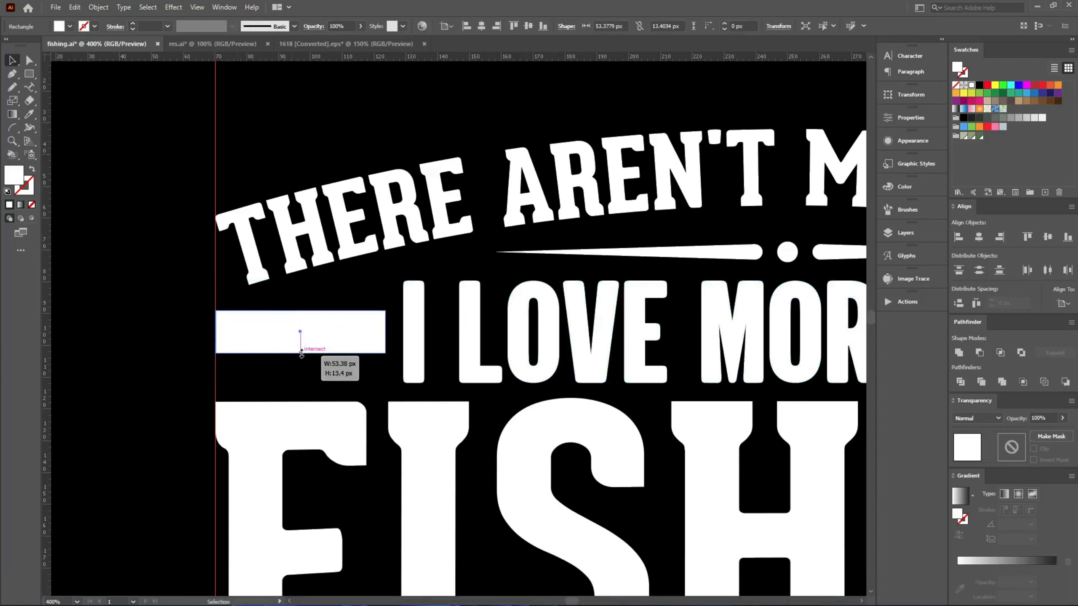
key("Down")
key("Down")
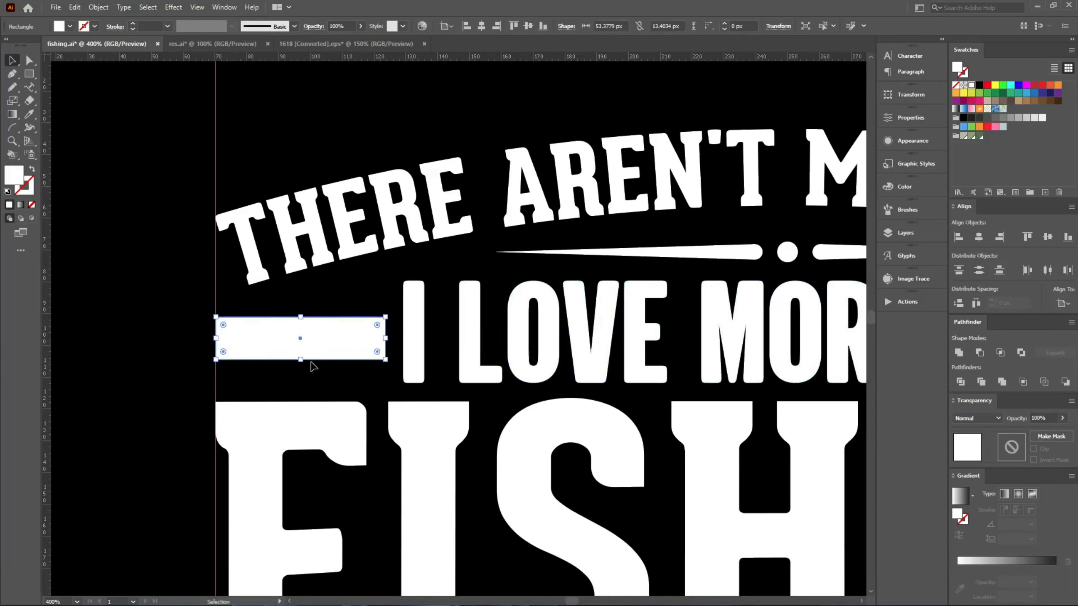
Add an anchor point midway on the rectangle's outer left edge and pull it inward to form a V-shaped ribbon notch.
key("plus")
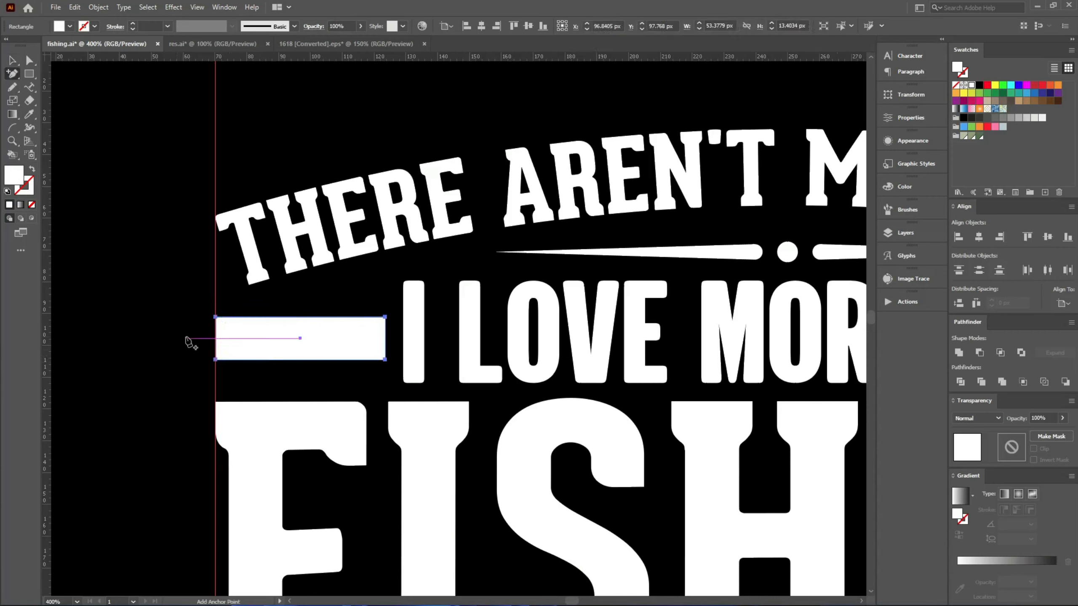
left_click(215, 338)
key("a")
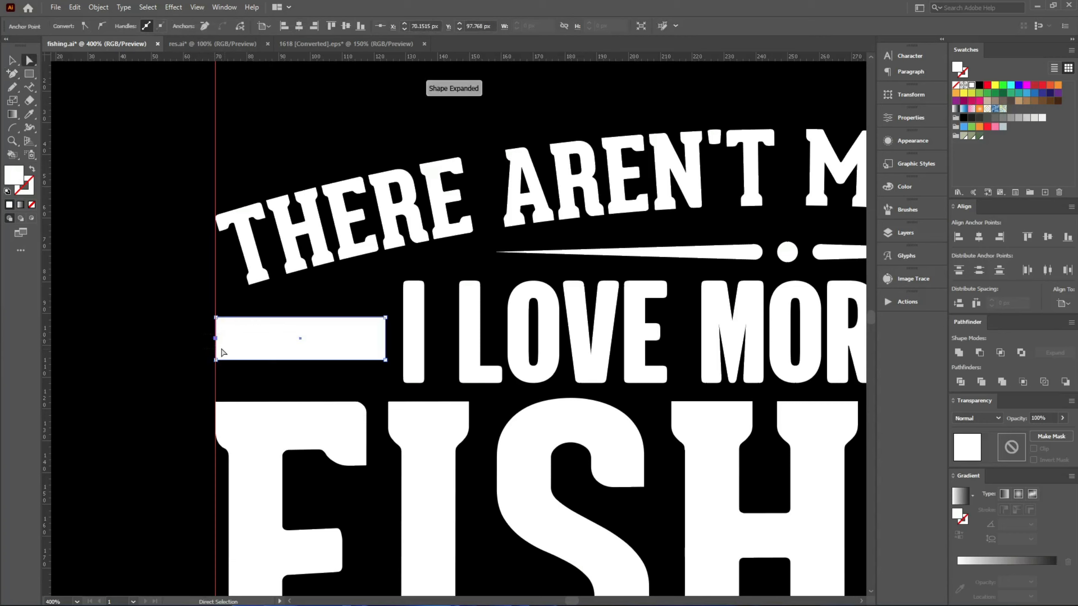
left_click_drag(215, 338, 277, 338)
Reflect a copy of the notched bar across the vertical axis and align it to the right edge of FISHING.
key("v")
left_click(332, 318)
key("o")
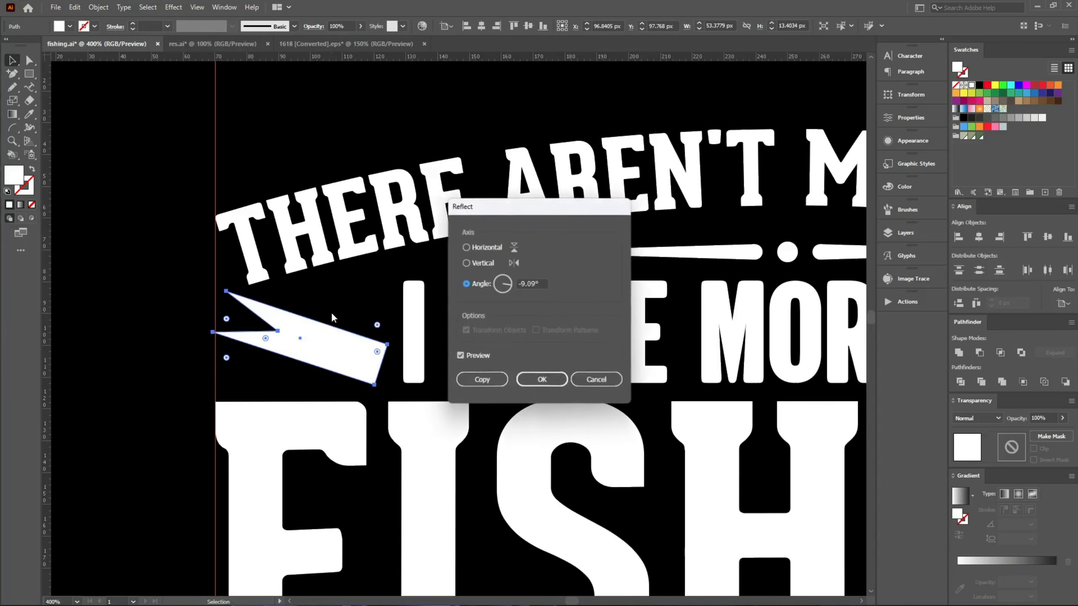
left_click(472, 264)
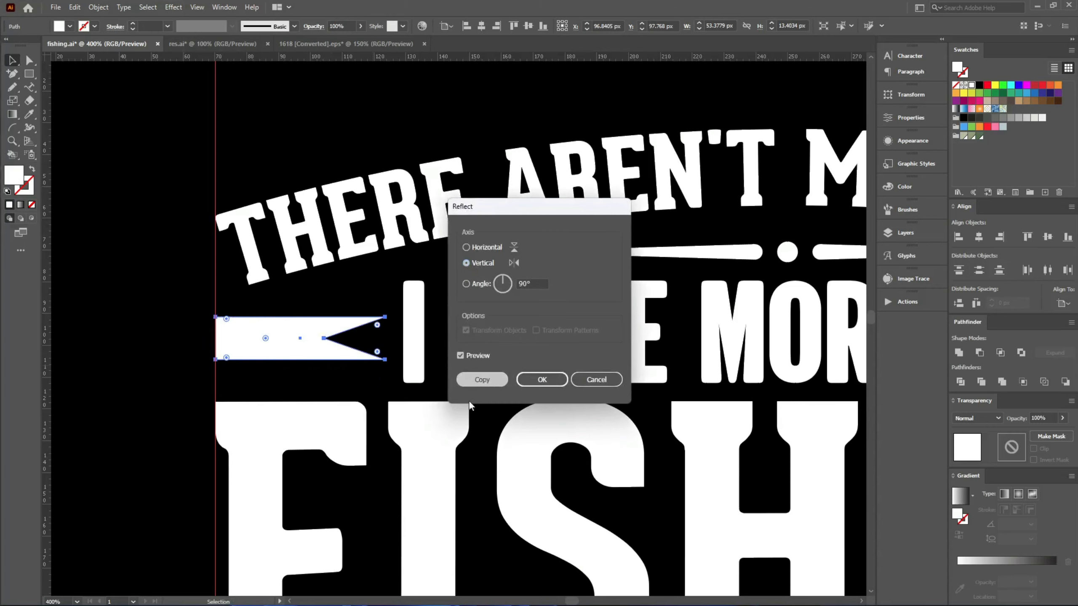
key("Return")
left_click(448, 428, "shift")
left_click(449, 431)
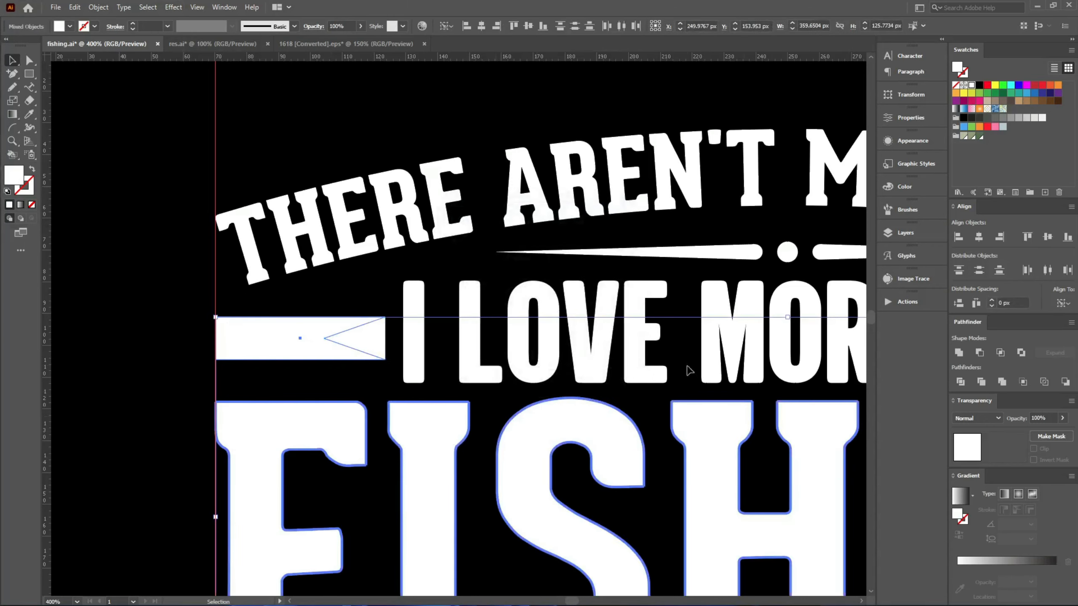
left_click(999, 238)
Save the design, then unlock and delete both vertical guides and save again.
key("ctrl+0")
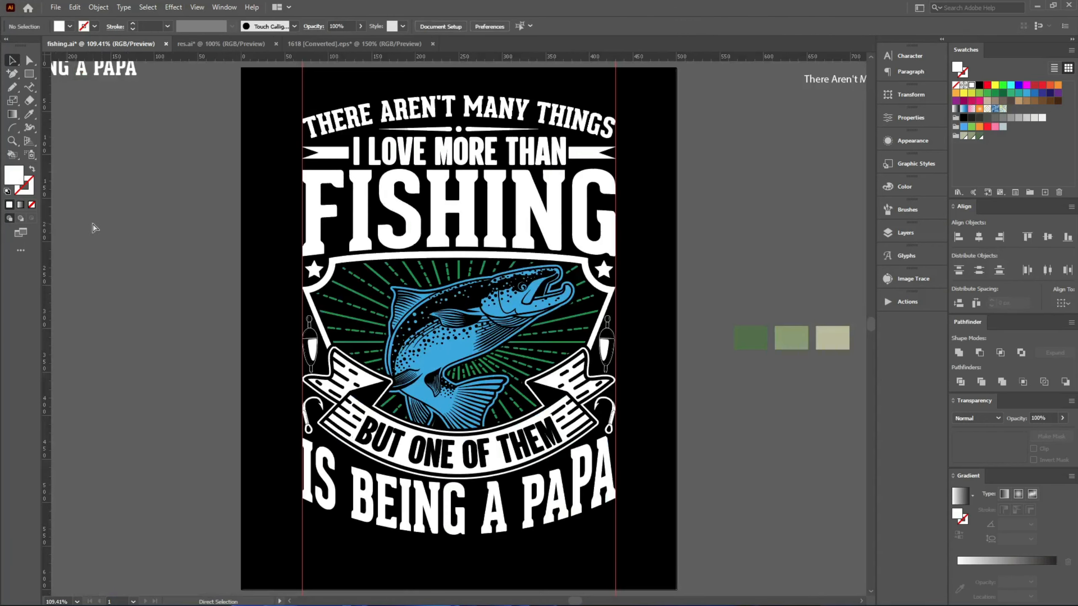
scroll(93, 228, "up", 3)
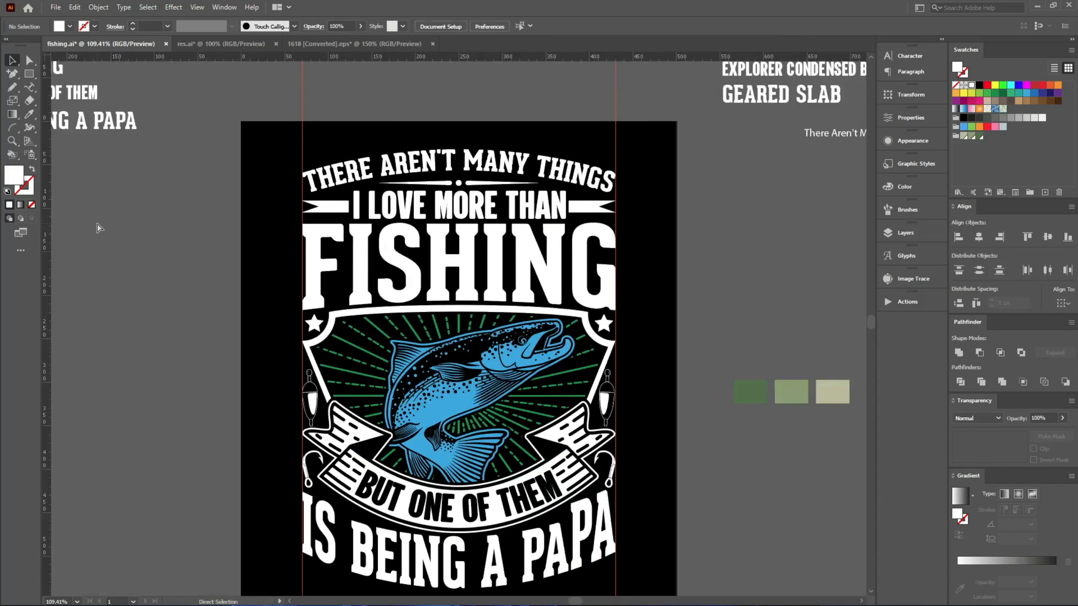
key("ctrl+s")
right_click(205, 141)
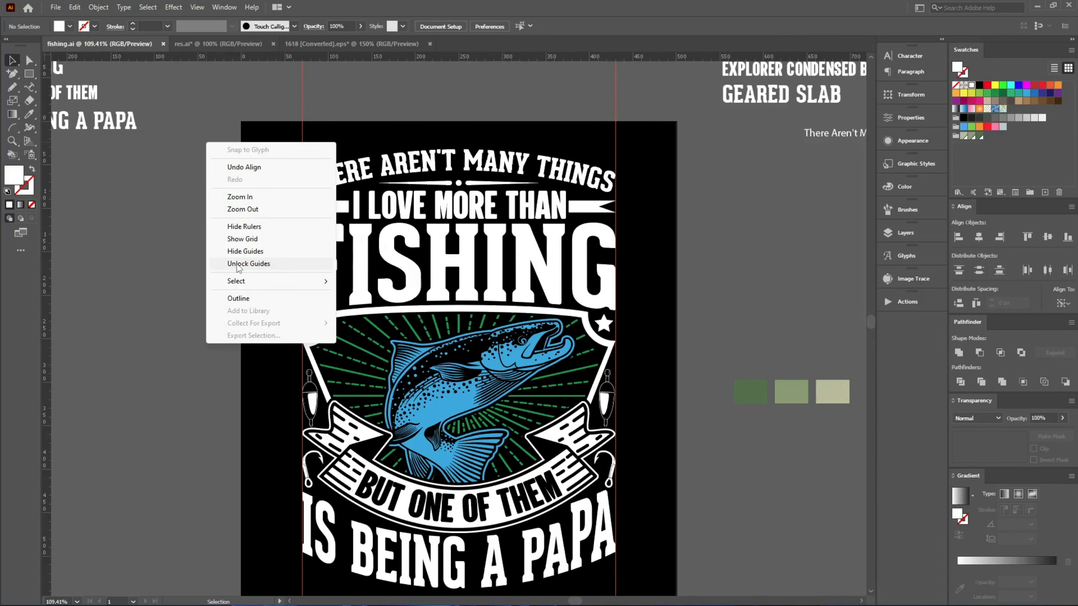
left_click(237, 262)
left_click_drag(310, 111, 641, 98)
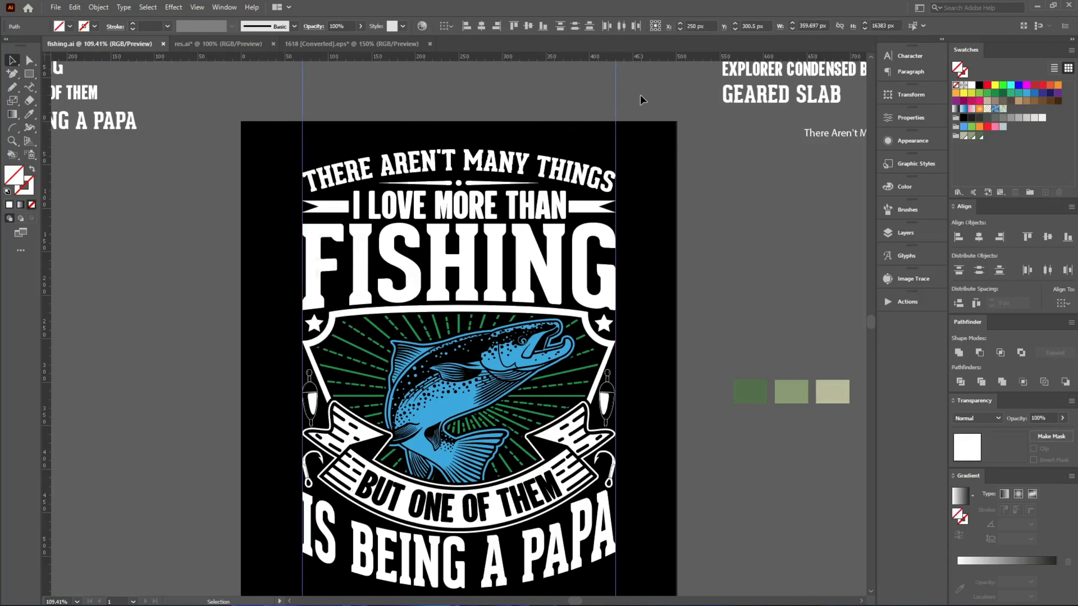
key("Delete")
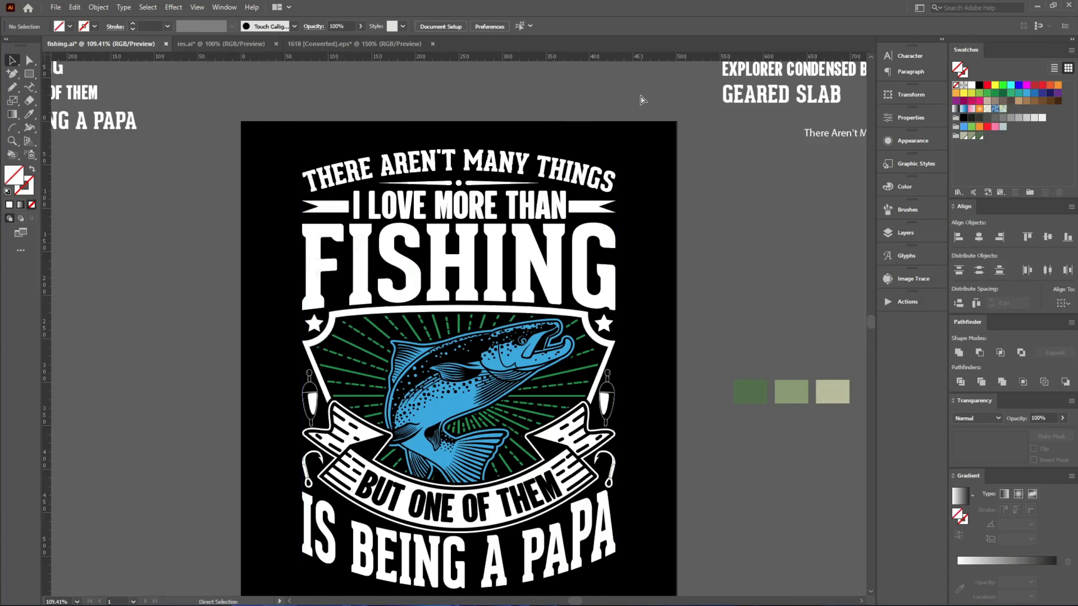
key("ctrl+s")
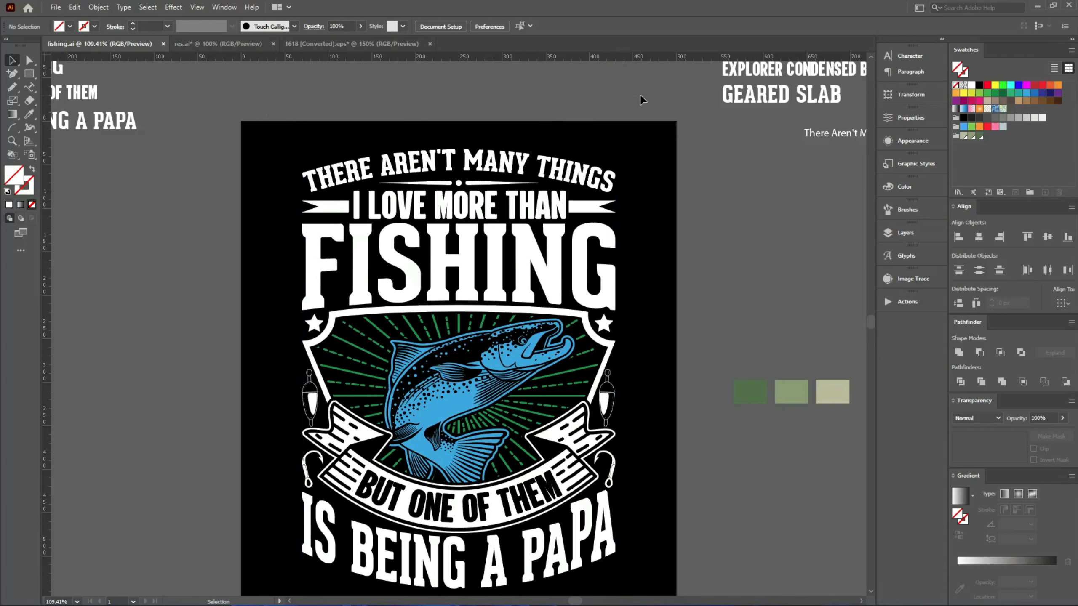
Fill the arched line THERE AREN'T MANY THINGS with the light beige palette swatch.
scroll(239, 250, "down", 1, "alt")
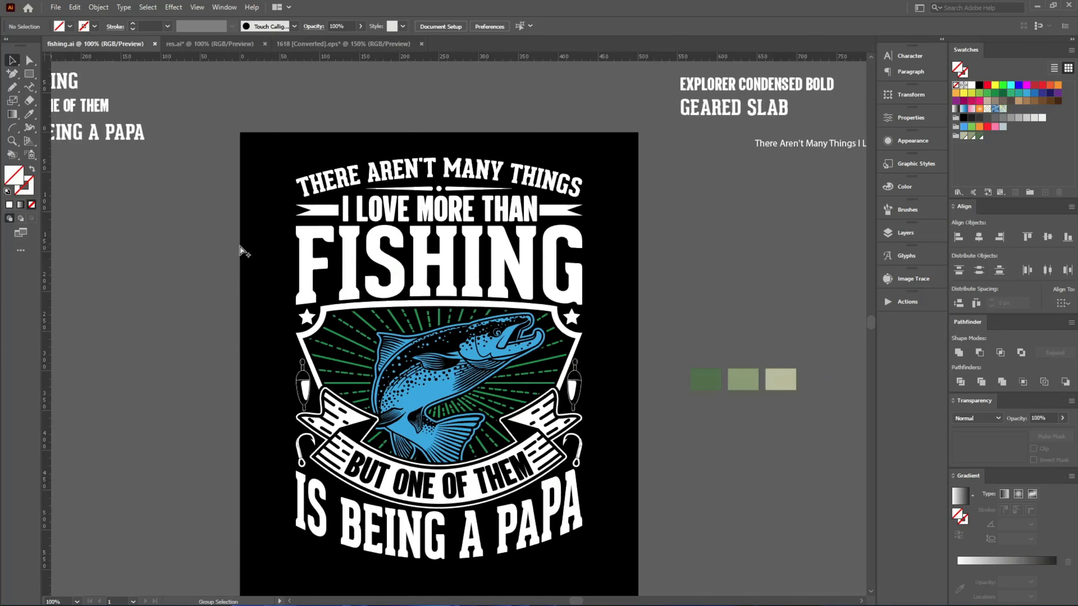
scroll(696, 306, "up", 1)
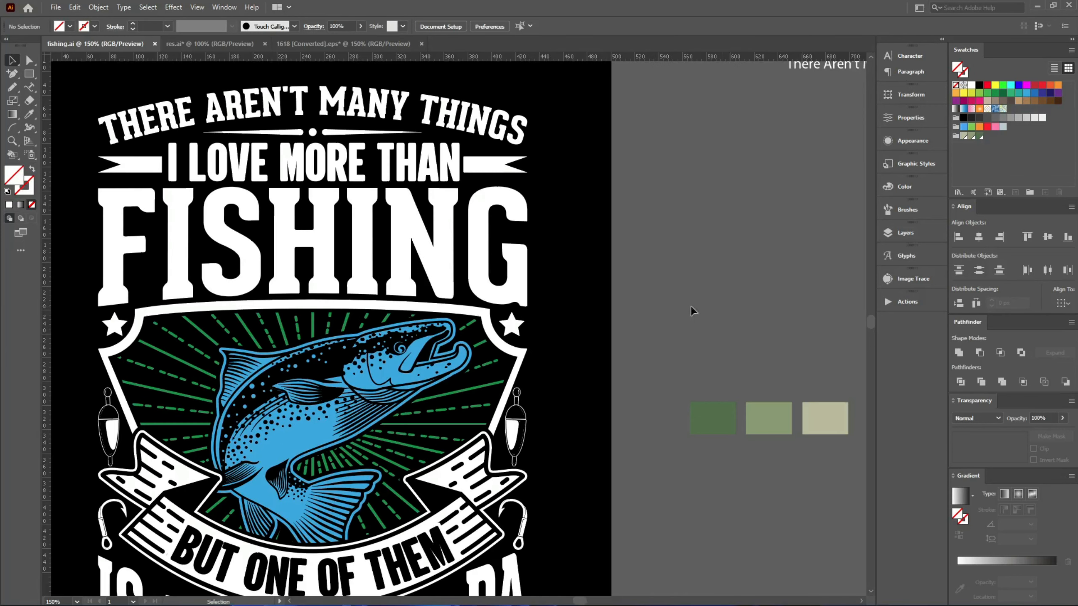
scroll(551, 269, "down", 1, "alt")
left_click(511, 183)
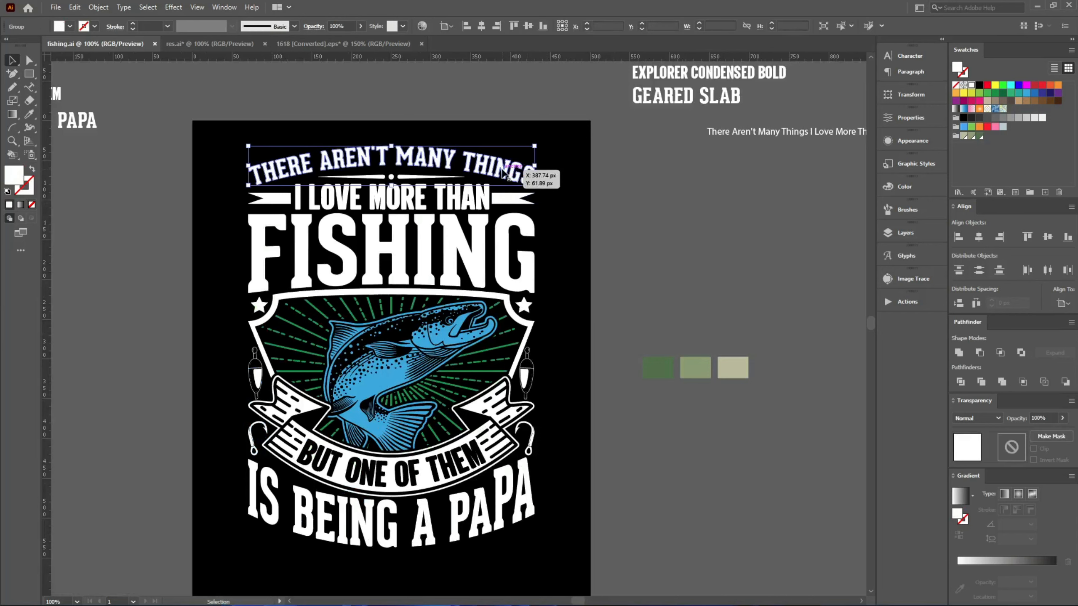
scroll(477, 170, "up", 1, "alt")
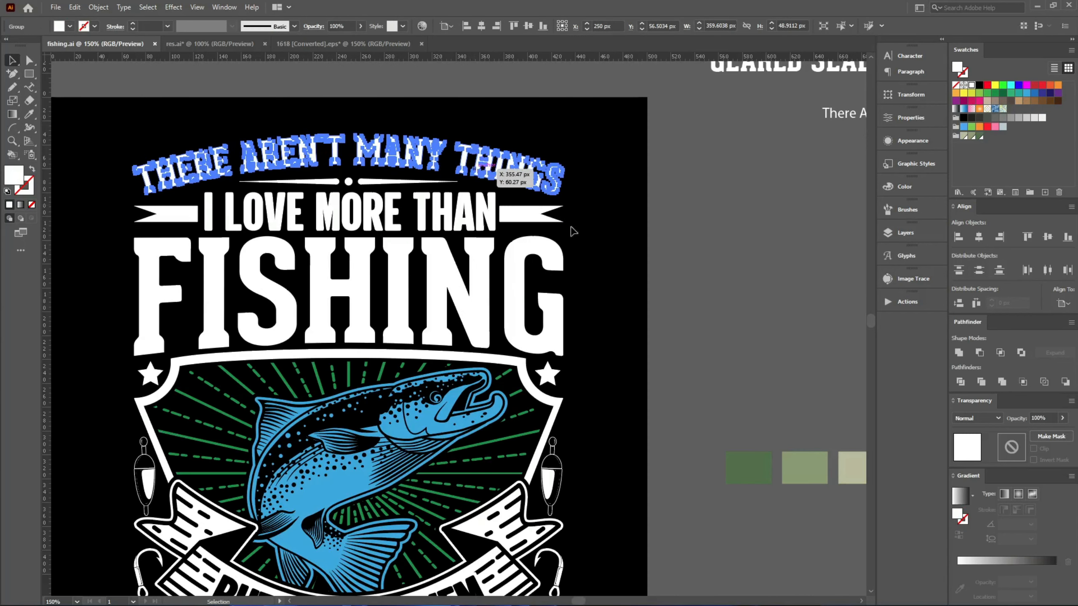
left_click(969, 137)
left_click(964, 136)
Fill the I LOVE MORE THAN text with the medium sage green palette swatch.
left_click(389, 182)
left_click(391, 209)
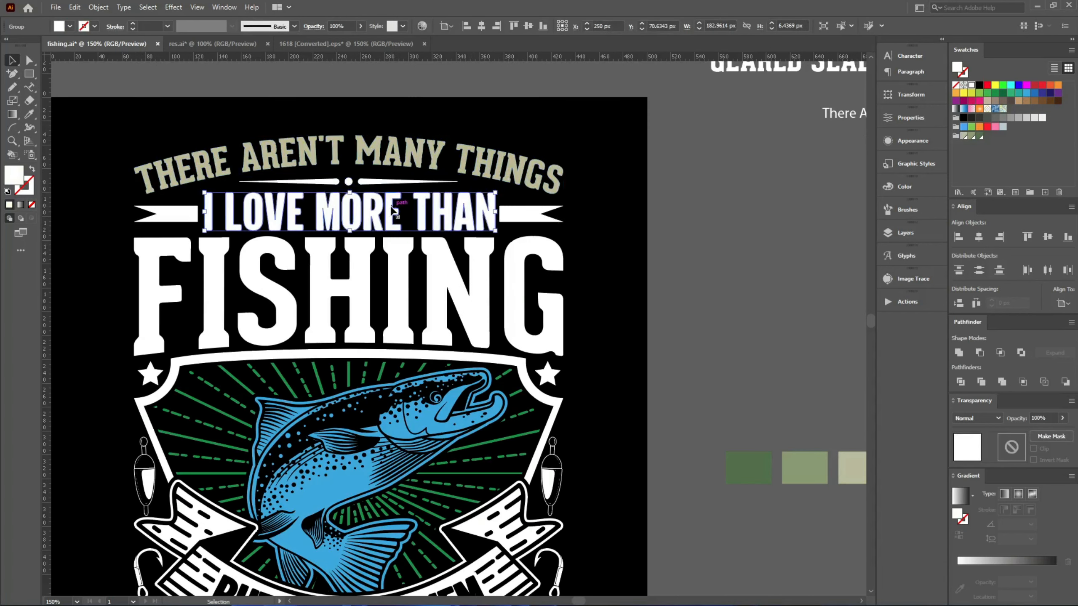
left_click(969, 137)
left_click(587, 229)
Fill both notched side bars beside I LOVE MORE THAN with the dark green palette swatch.
left_click(547, 215)
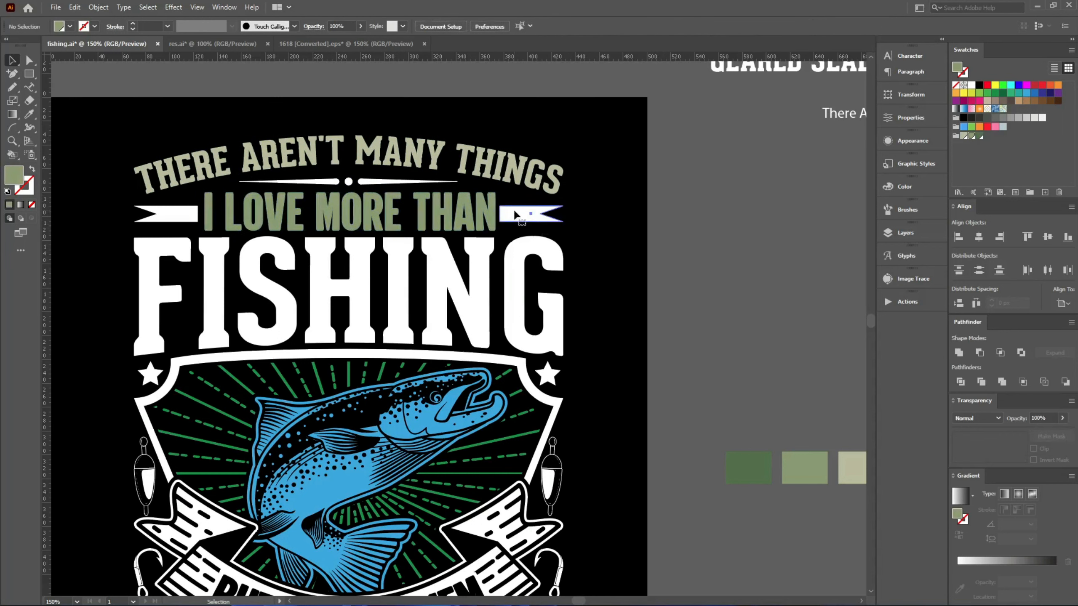
left_click(183, 220, "shift")
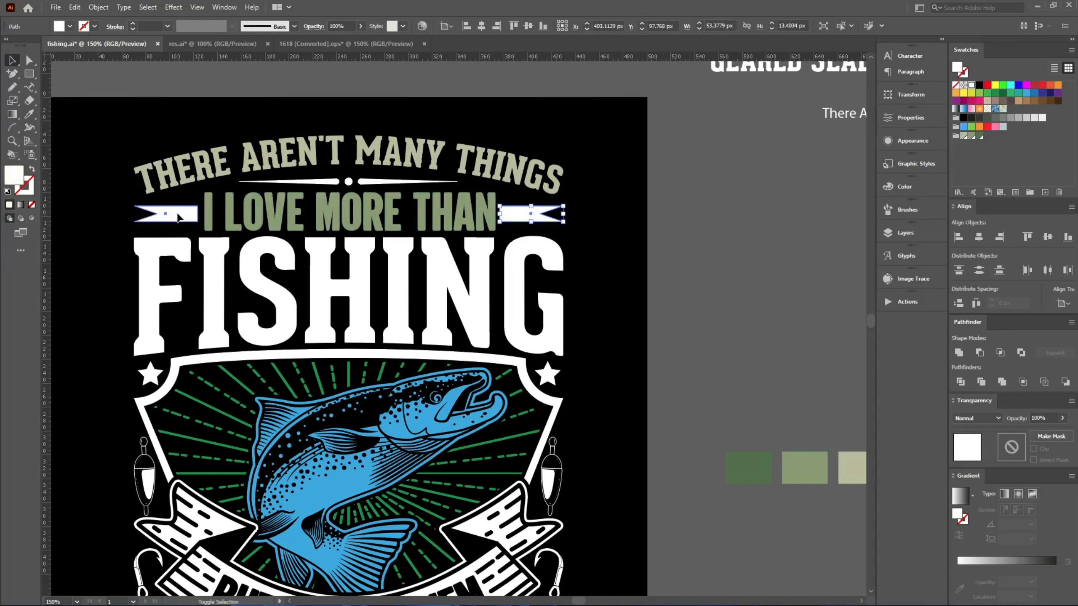
left_click(980, 136)
left_click(650, 199)
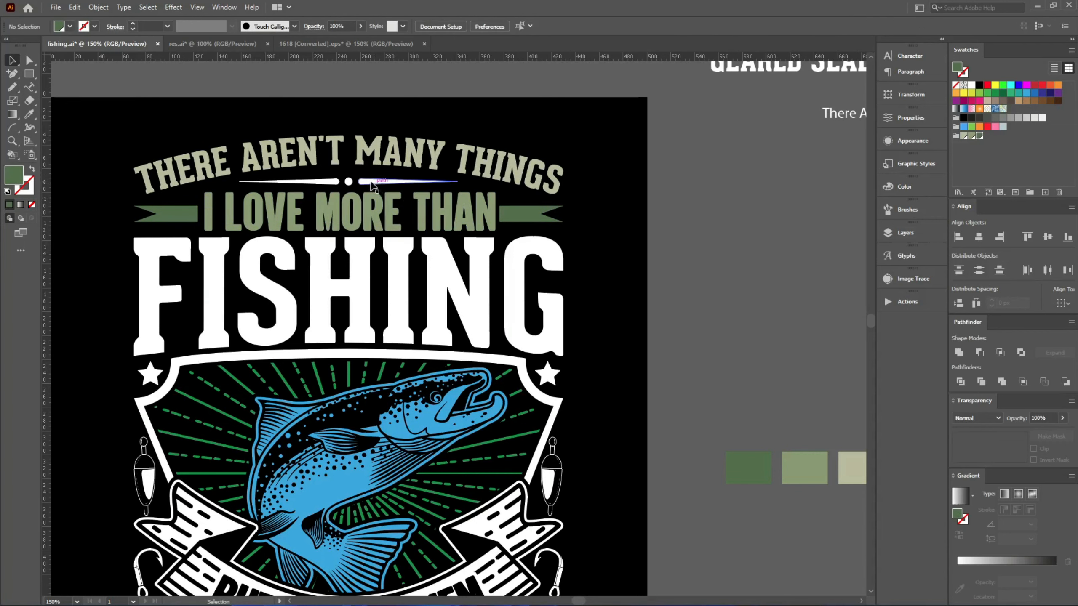
Fill the divider under the arched line and the FISHING text with the light beige swatch.
left_click(371, 183)
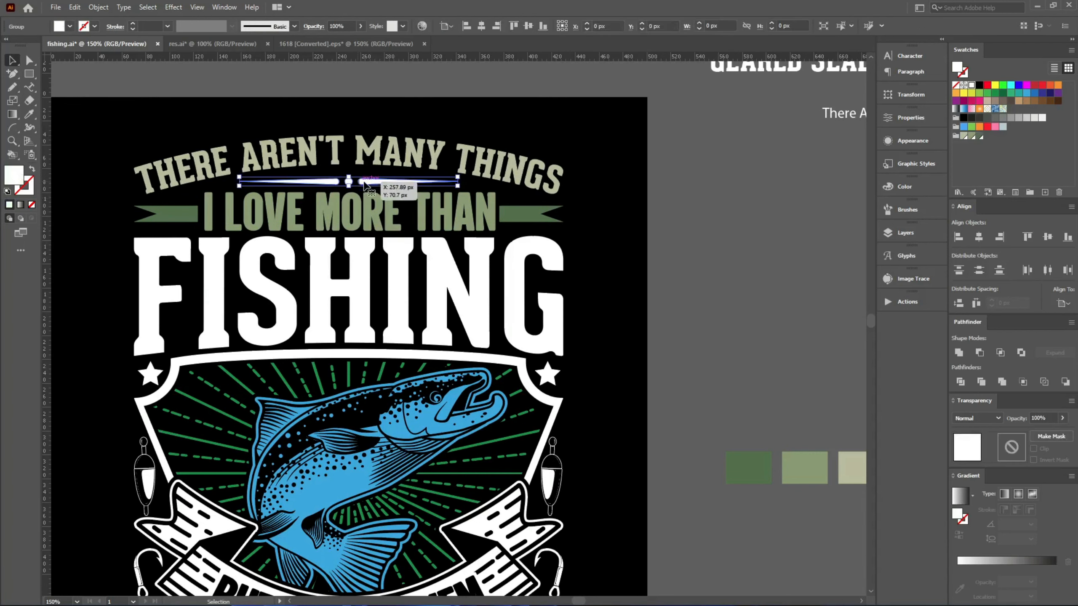
left_click(967, 138)
left_click(676, 180)
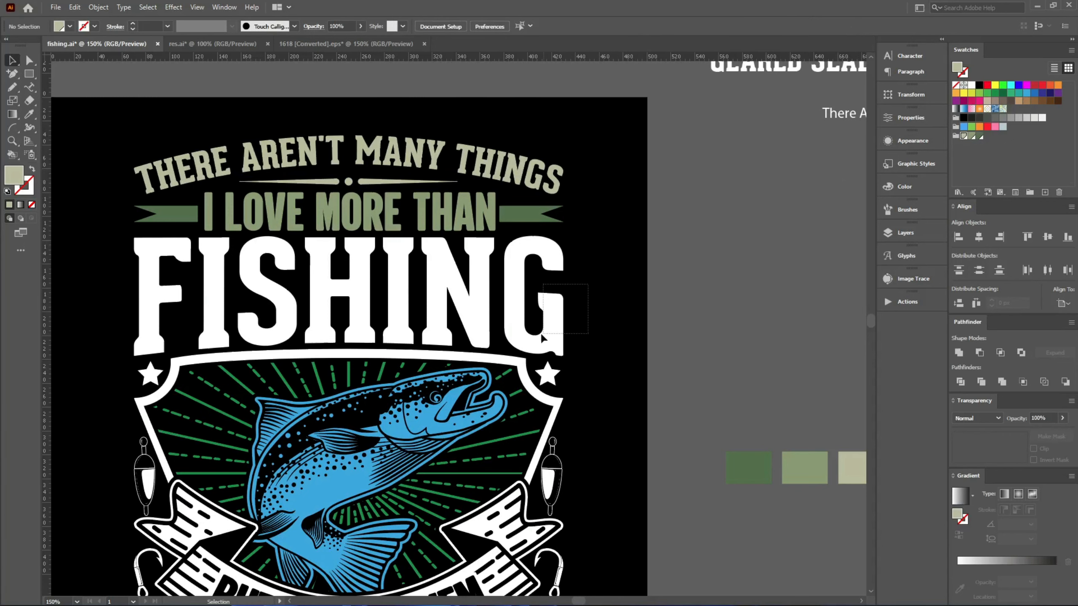
left_click(559, 297)
left_click(963, 139)
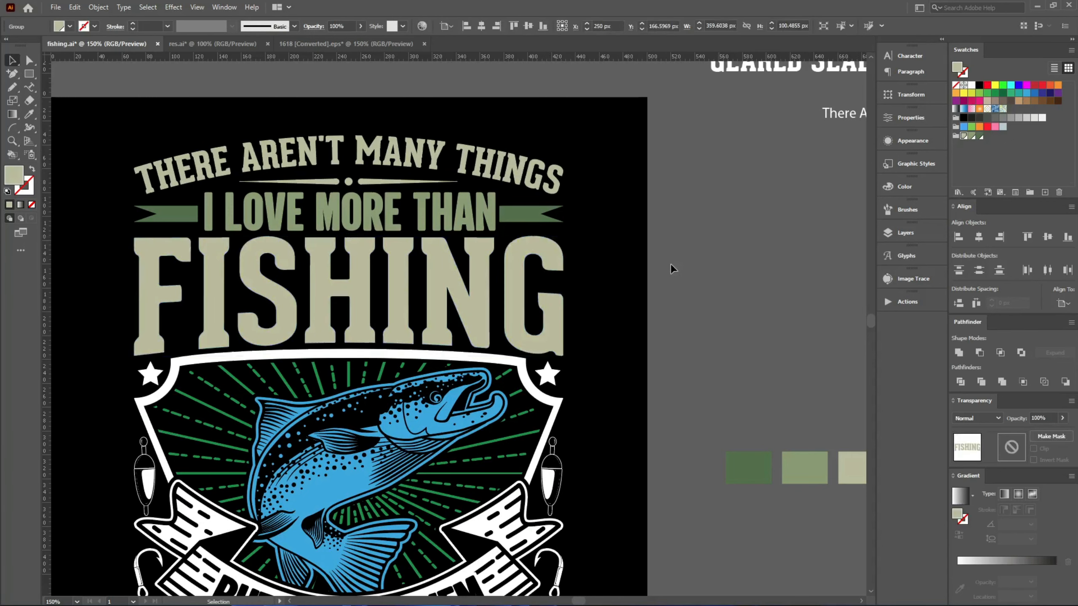
left_click(674, 264)
Apply the side bars' dark green to the badge frame and the left star, and try it on the left float.
scroll(664, 370, "down", 3)
scroll(678, 436, "down", 3)
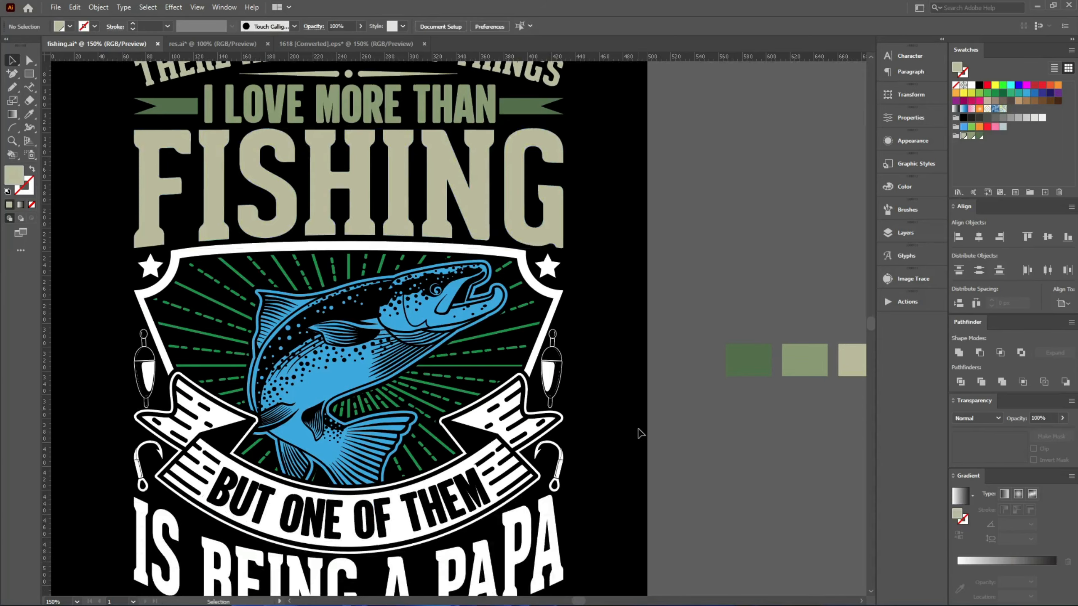
key("i")
left_click(521, 108)
left_click(520, 246, "alt")
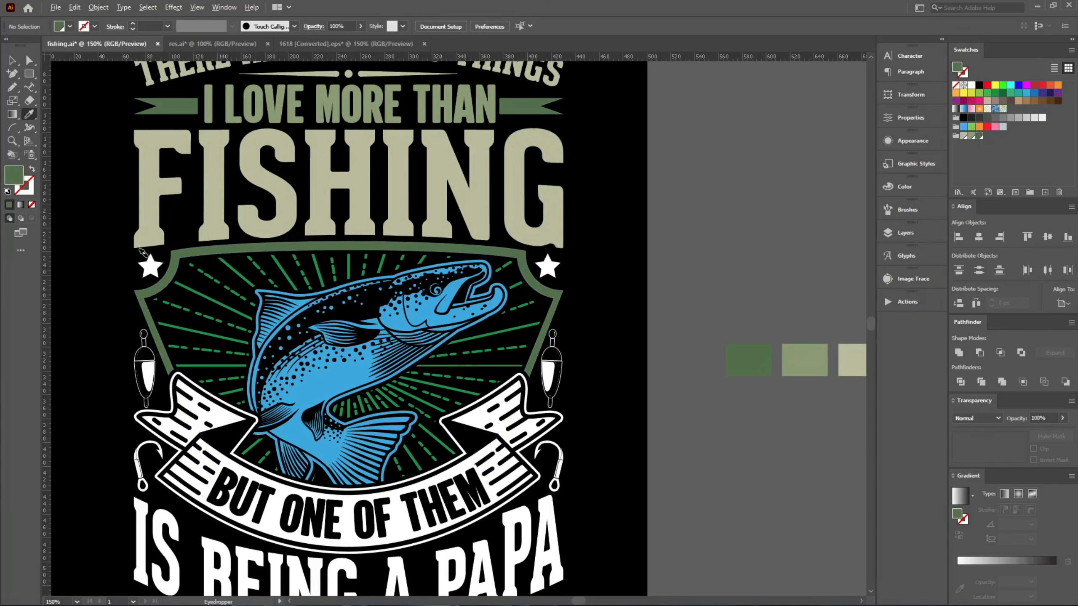
left_click(150, 267, "alt")
left_click(144, 376, "alt")
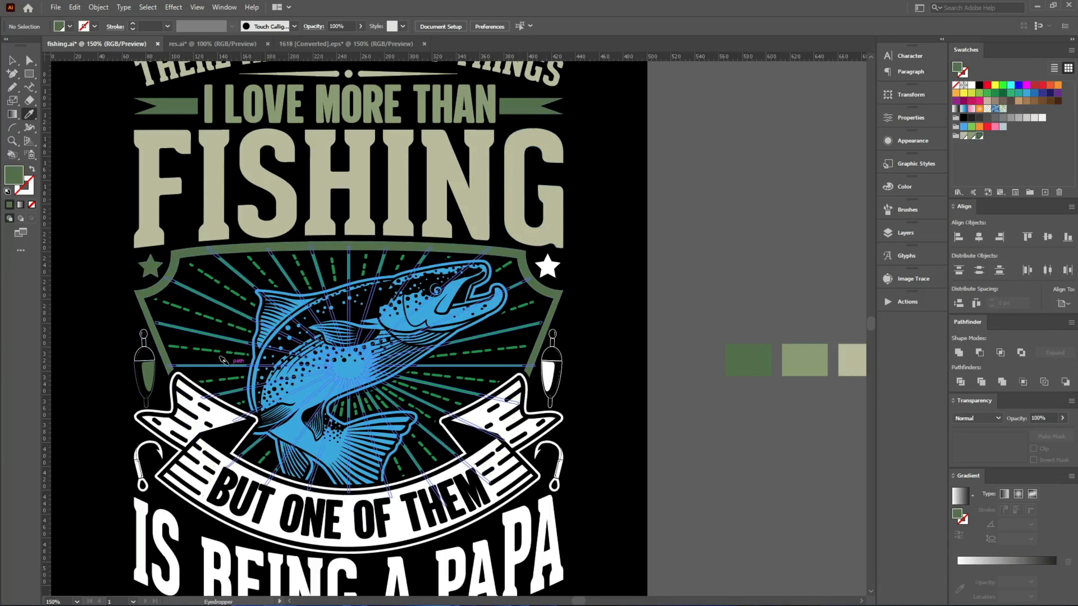
Recolour the right star with the light beige sampled from FISHING.
key("v")
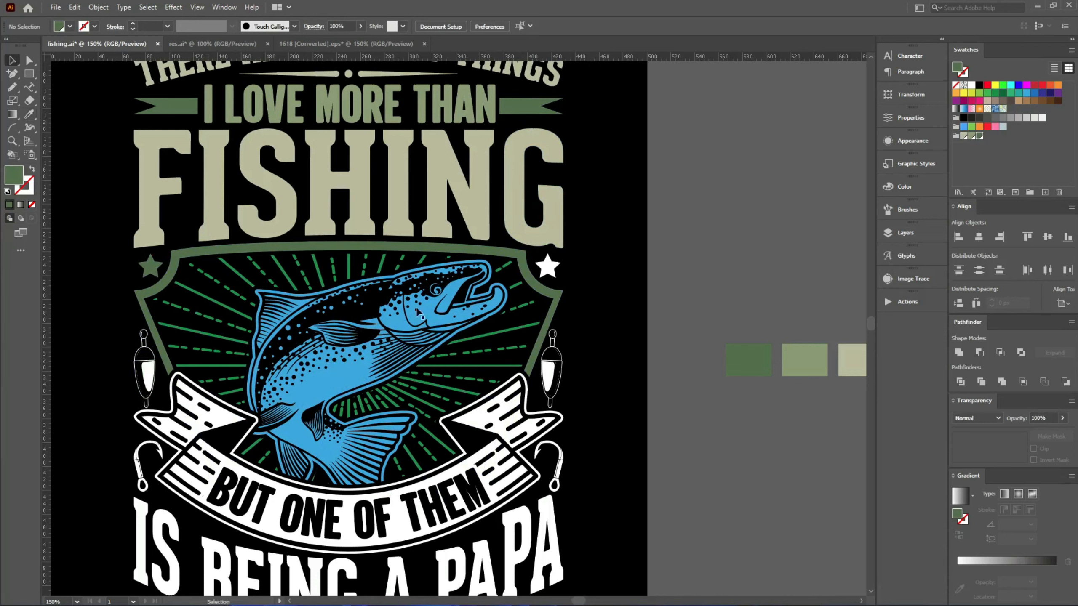
left_click(548, 266)
key("i")
left_click(527, 211)
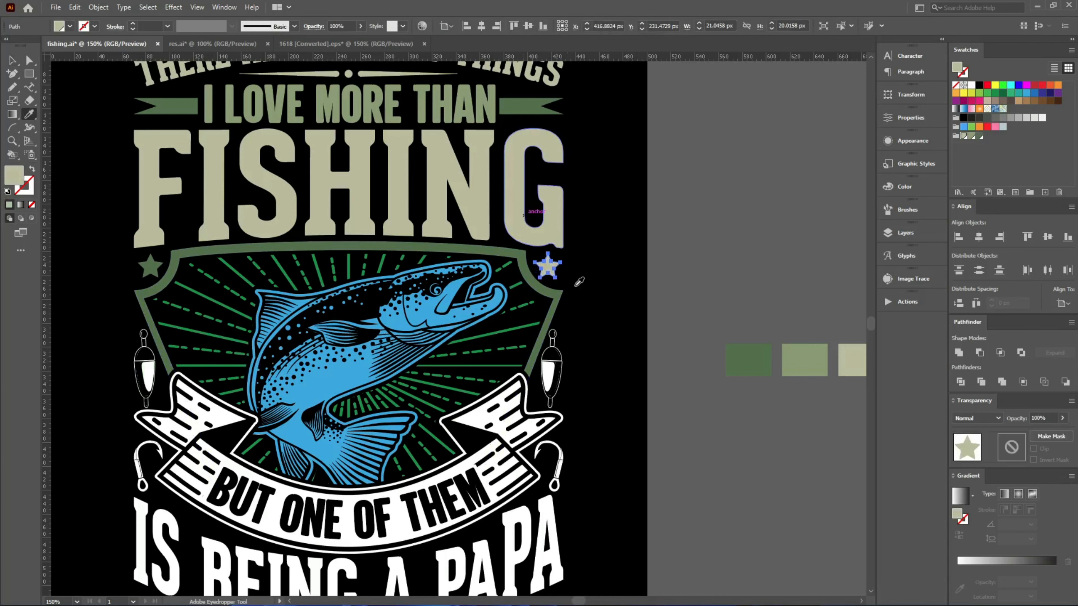
Fill both fishing hooks and both floats with the dark green palette swatch.
scroll(581, 288, "down", 1)
key("v")
left_click(560, 415)
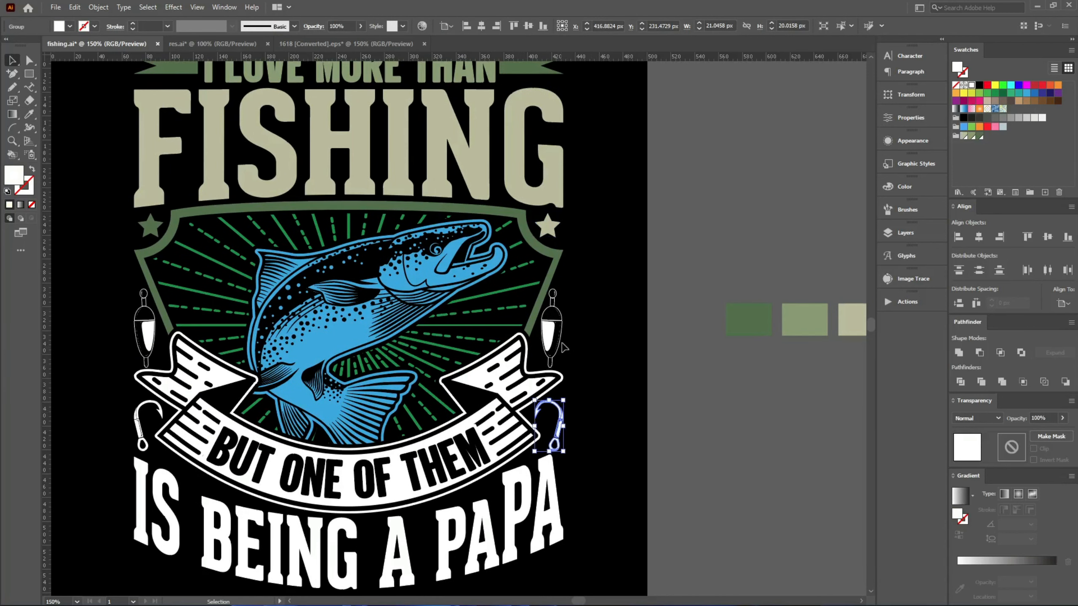
left_click(558, 343, "shift")
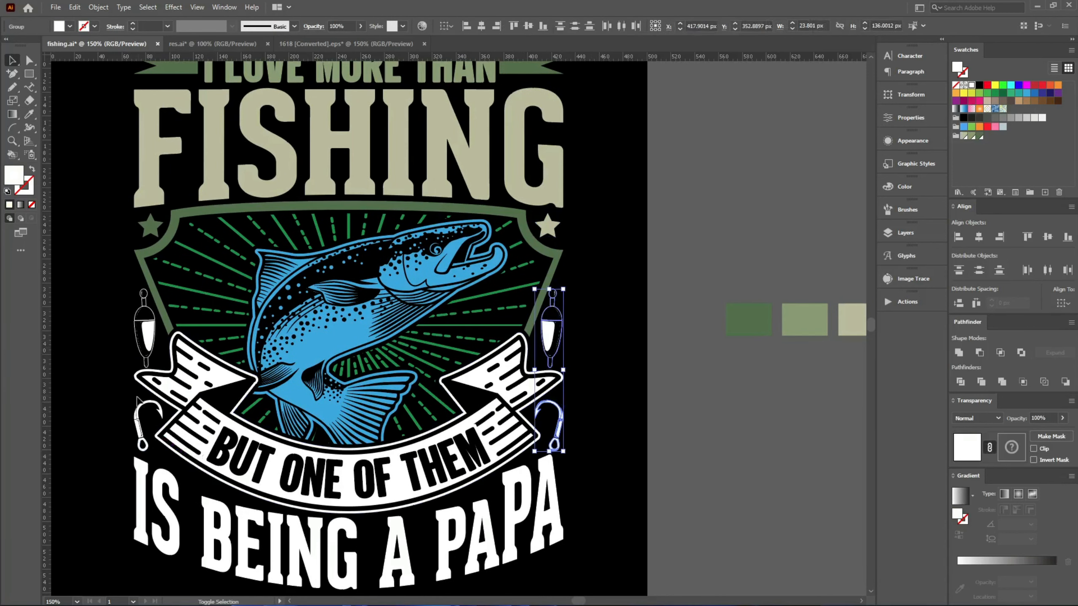
left_click(133, 416, "shift")
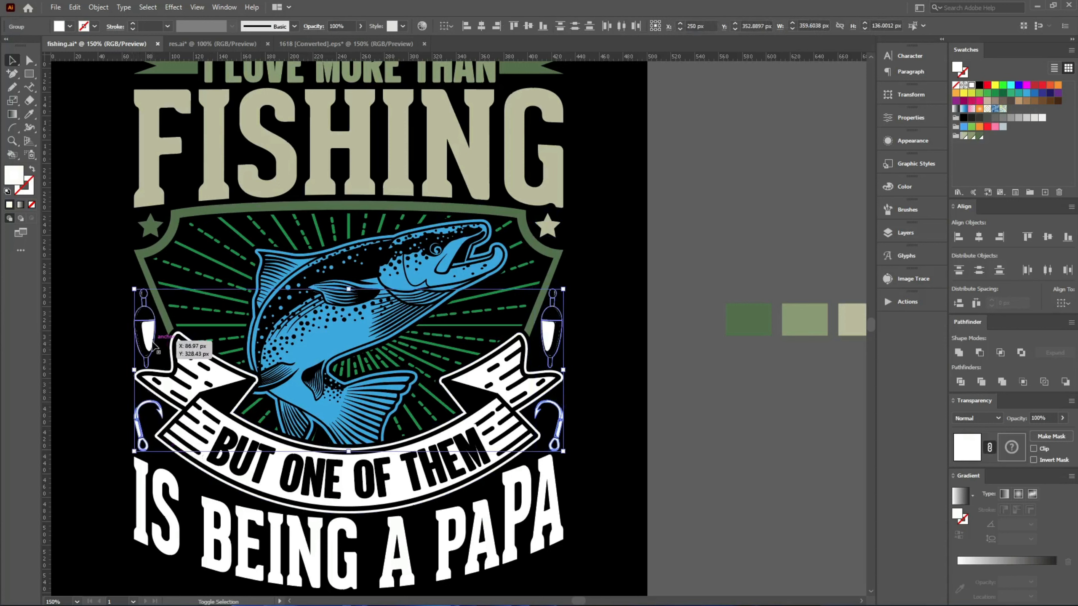
left_click(978, 136)
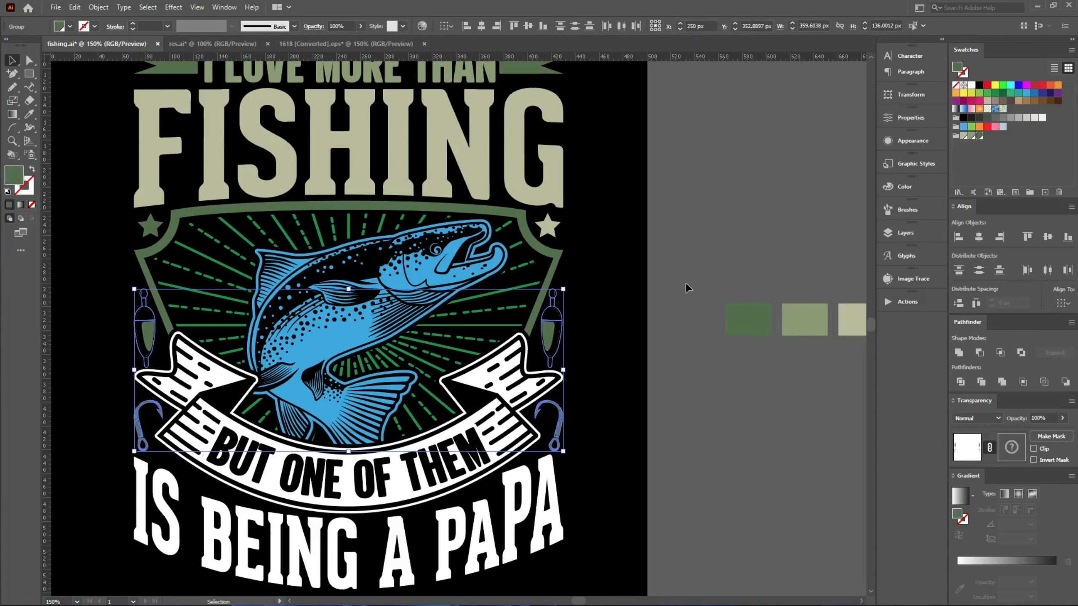
Fill the white ribbon behind BUT ONE OF THEM with the light beige palette swatch.
left_click(527, 396, "shift")
double_click(526, 395)
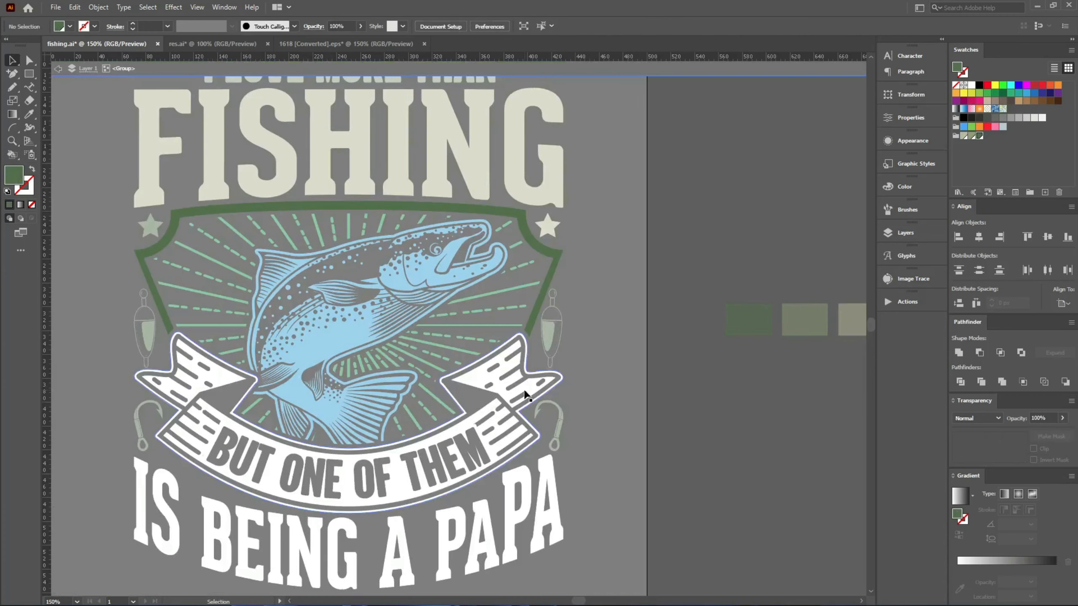
left_click(962, 139)
double_click(653, 385)
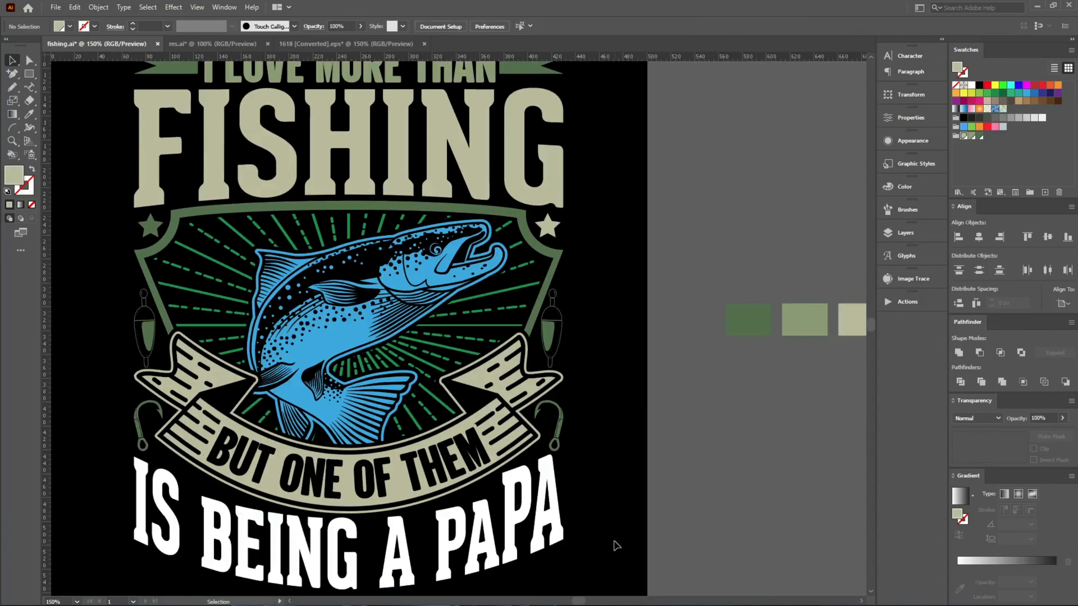
Fill the IS BEING A PAPA text with the medium green palette swatch.
left_click_drag(617, 561, 555, 528)
left_click(972, 136)
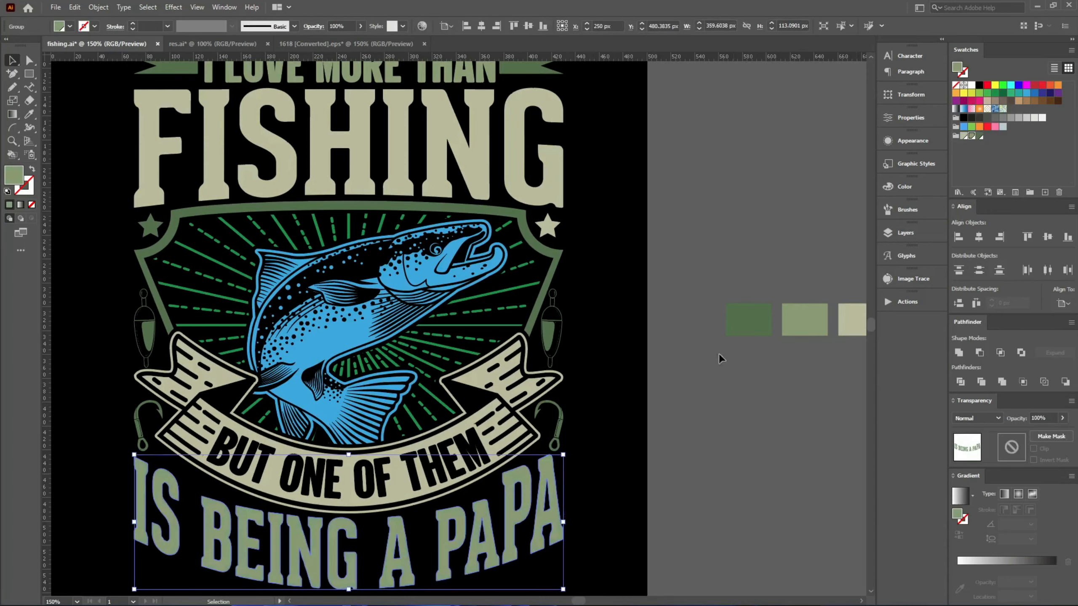
left_click(636, 399)
scroll(616, 403, "down", 2)
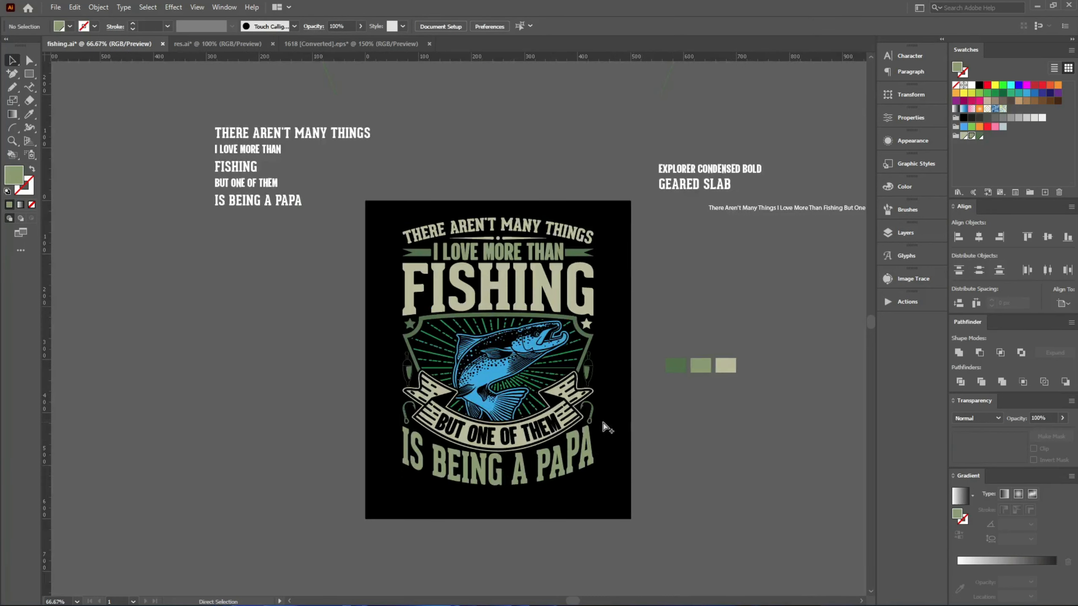
Recolour the sunburst rays behind the fish with the light beige of the palette.
scroll(605, 413, "up", 1)
left_click(360, 312)
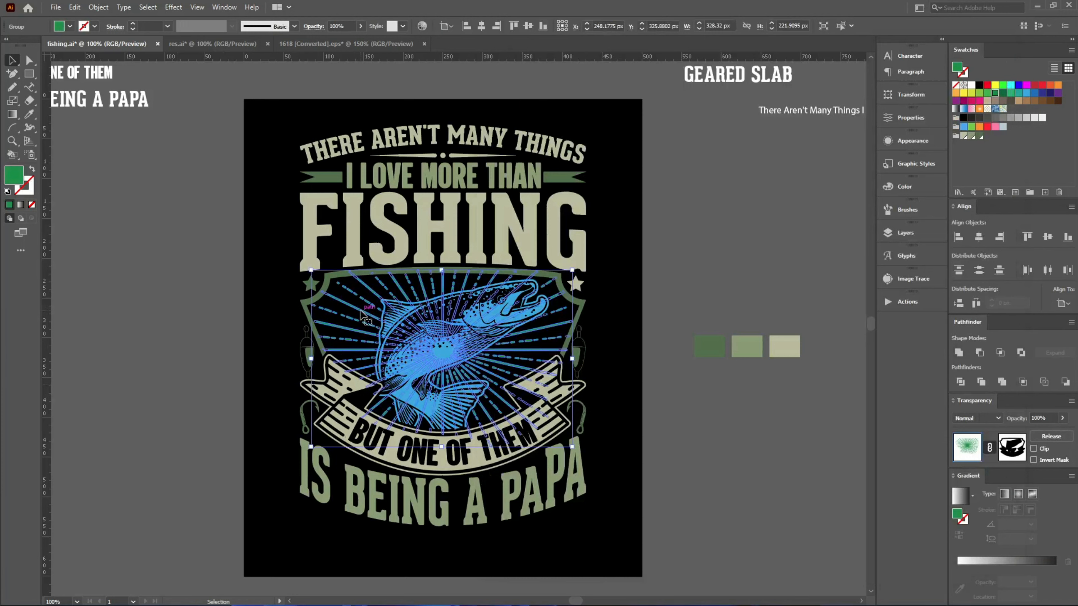
left_click(654, 262)
key("a")
key("v")
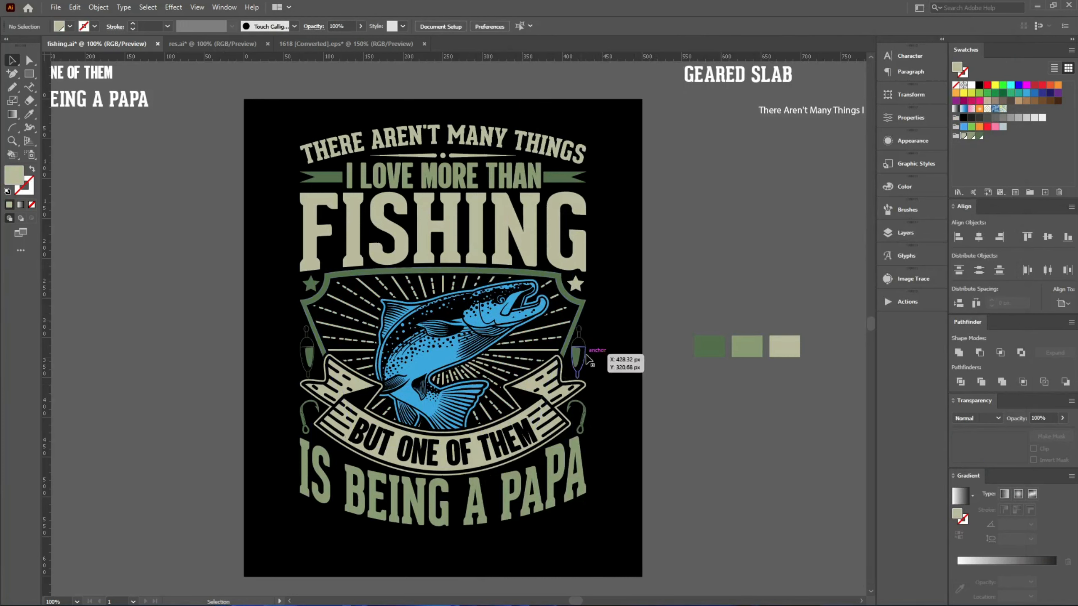
Recolour both fishing floats with the medium green sampled from the I LOVE MORE THAN text.
left_click(579, 354)
scroll(365, 362, "up", 1)
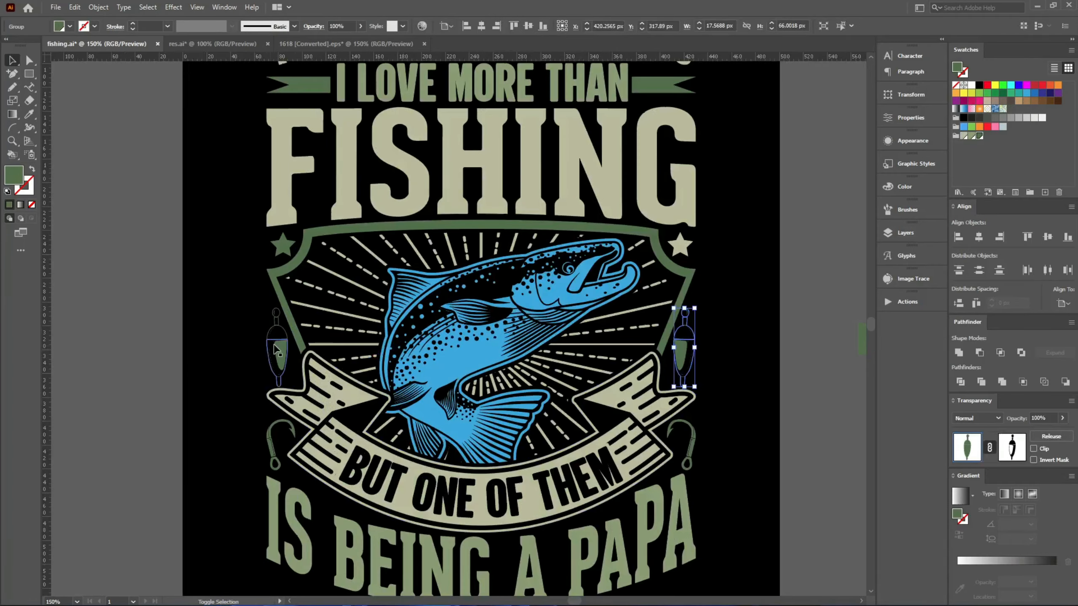
left_click(275, 349, "shift")
scroll(314, 255, "up", 3)
key("i")
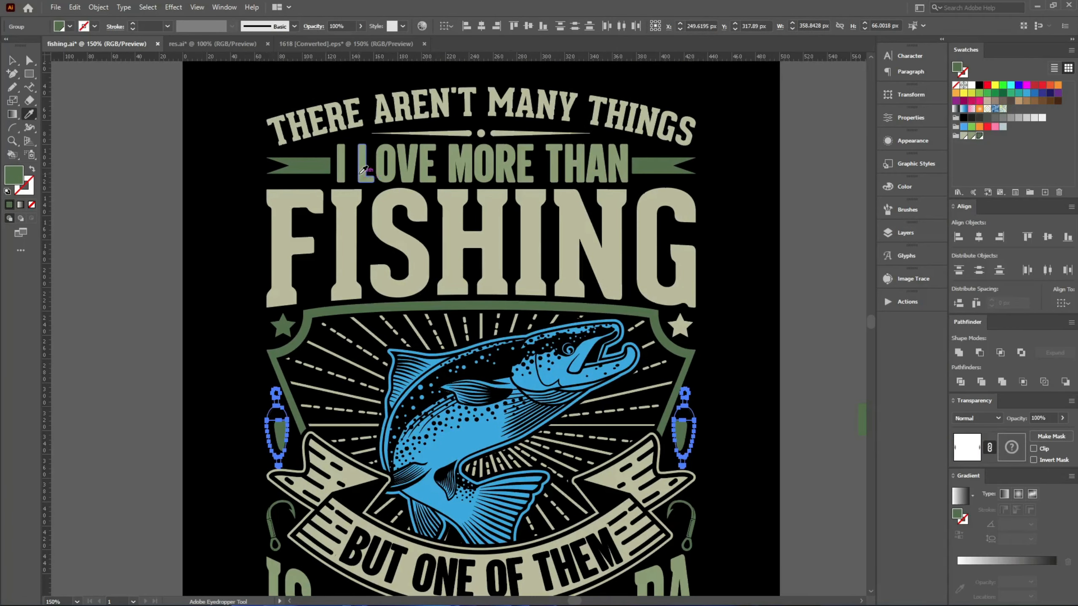
left_click(362, 172)
scroll(137, 344, "down", 2)
key("v")
left_click(139, 347)
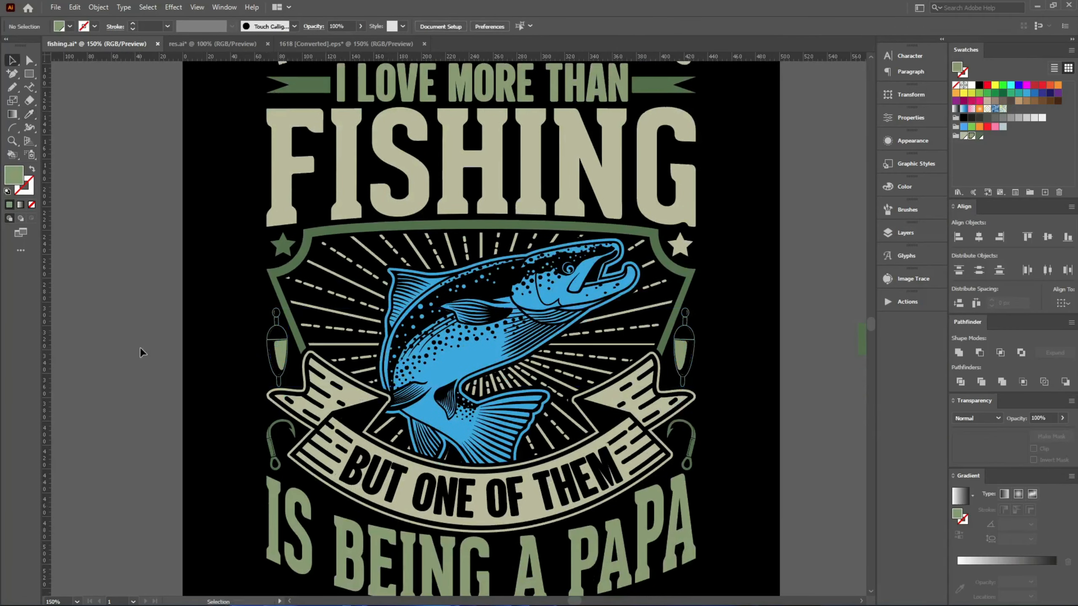
Enlarge the whole design slightly on the artboard and recolour the blue fish with the medium green used in the text.
scroll(140, 348, "down", 1)
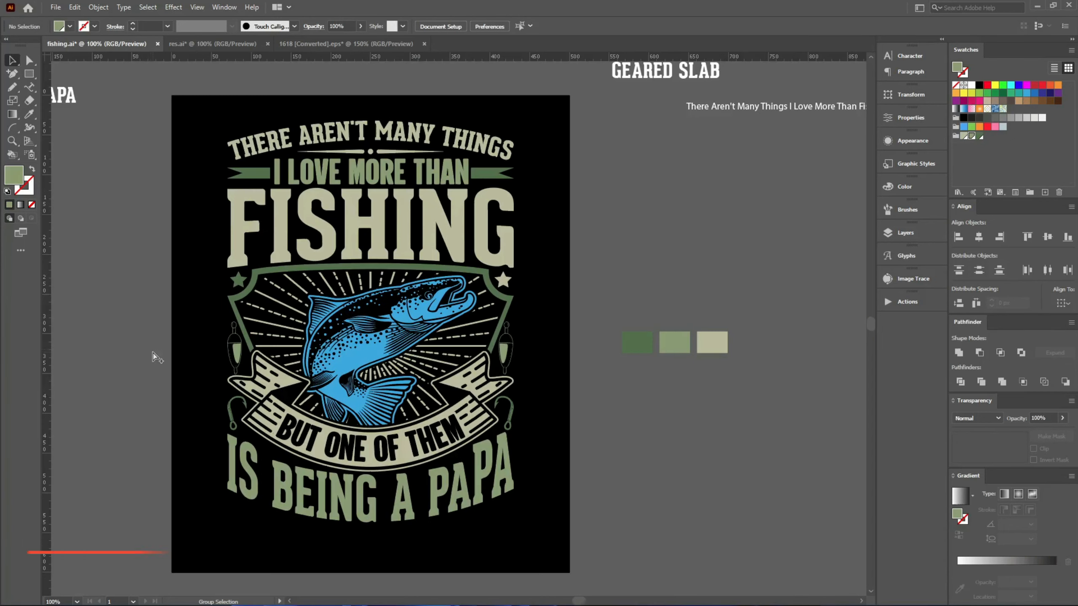
left_click(233, 147)
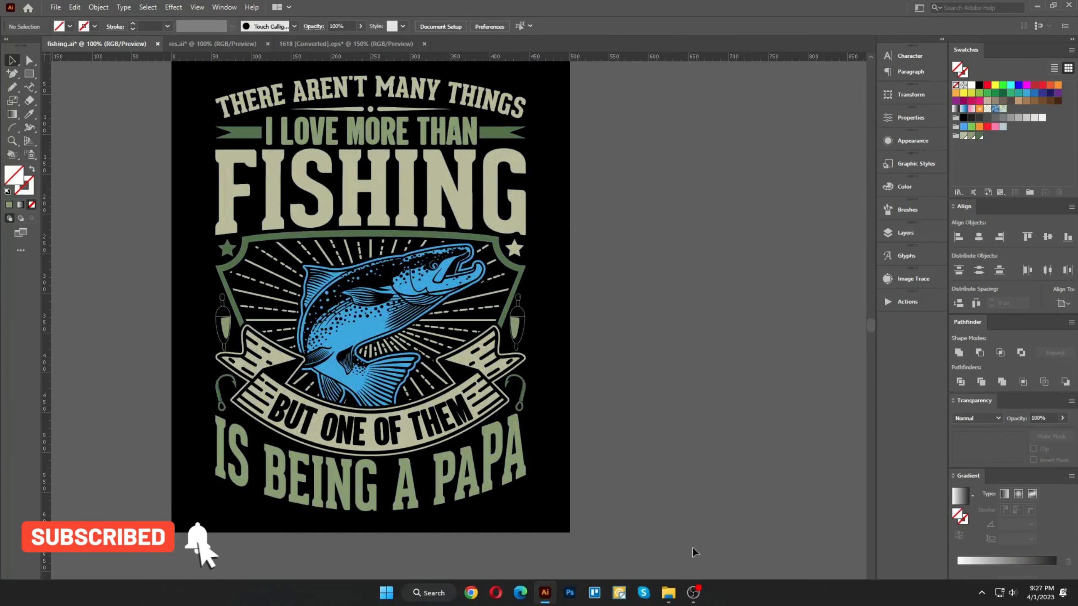
double_click(430, 276)
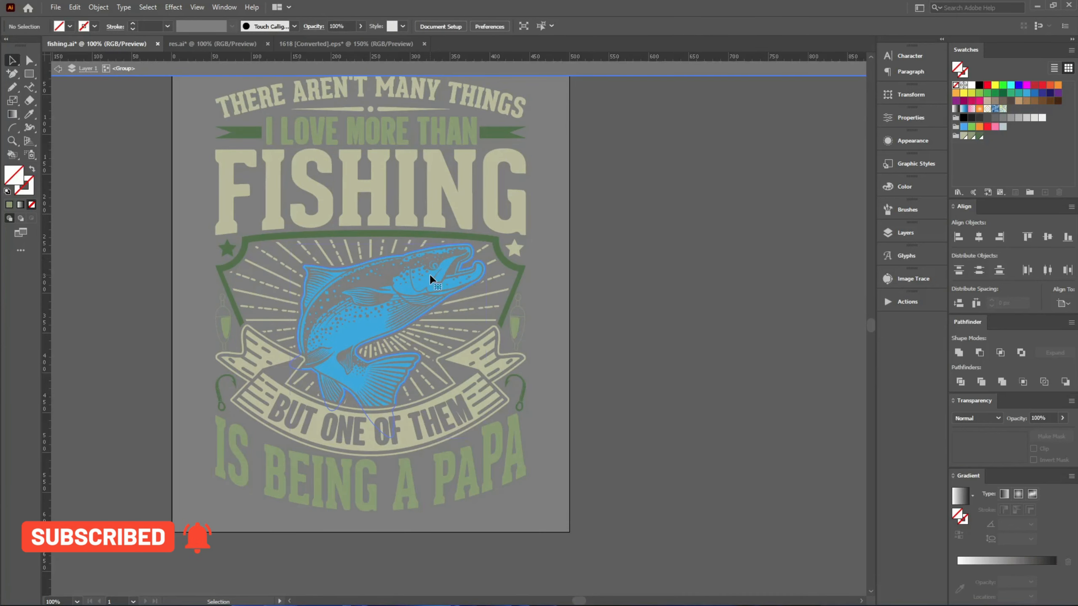
left_click(429, 274)
key("Escape")
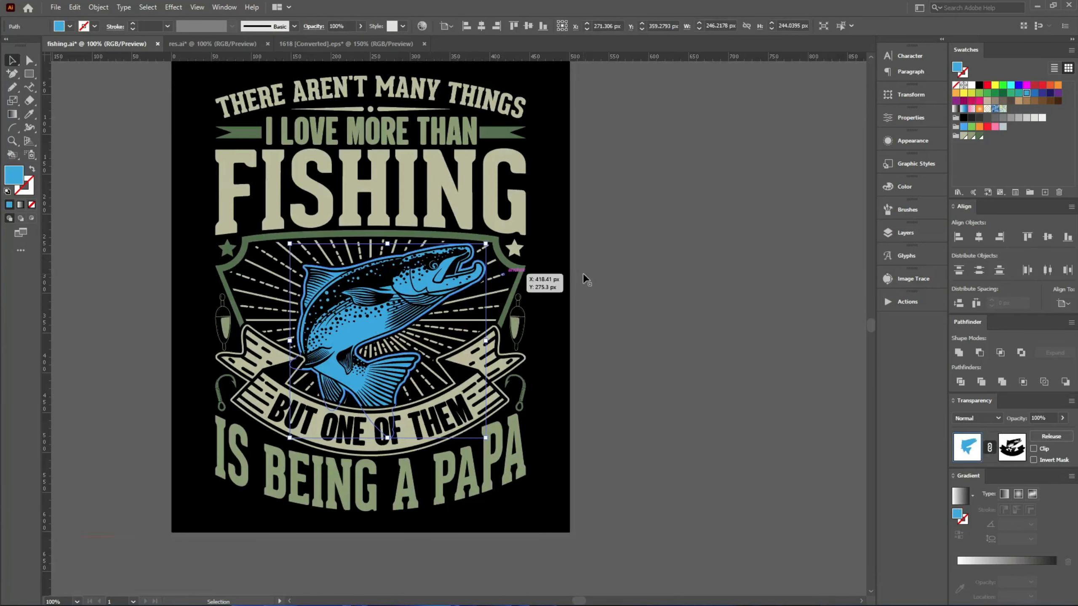
key("i")
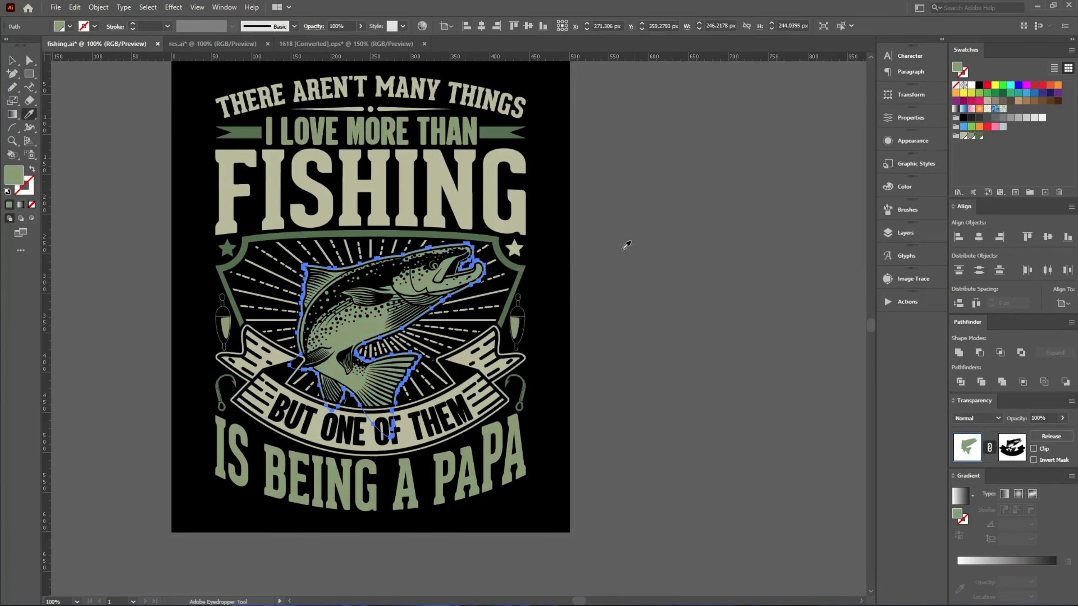
key("v")
left_click(619, 331)
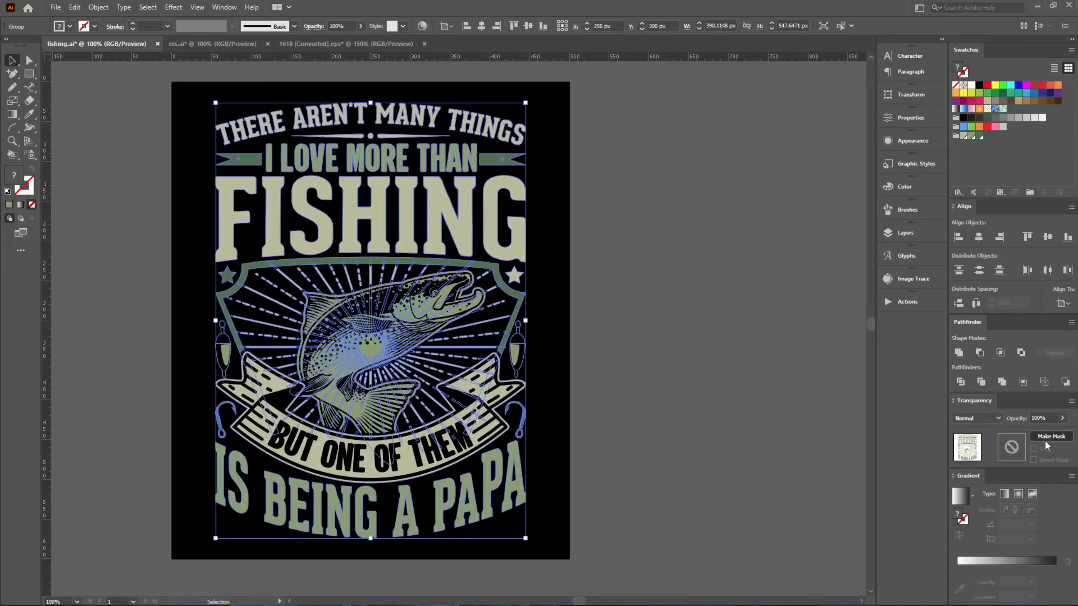
Add an opacity mask with clipping turned off to the grouped design and activate the mask for editing.
left_click(1046, 439)
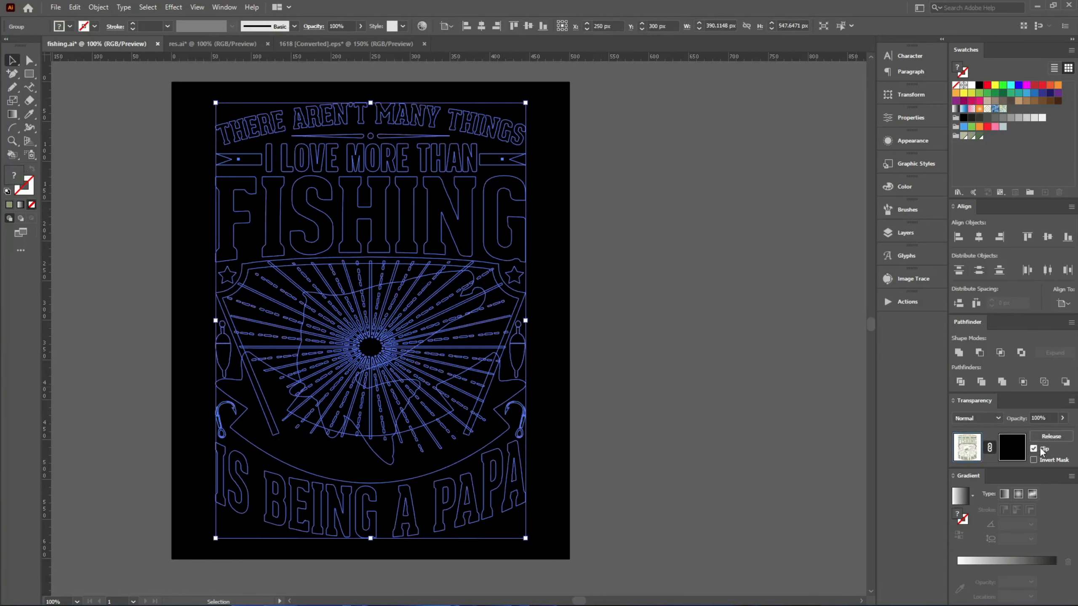
left_click(1035, 449)
left_click(1011, 446)
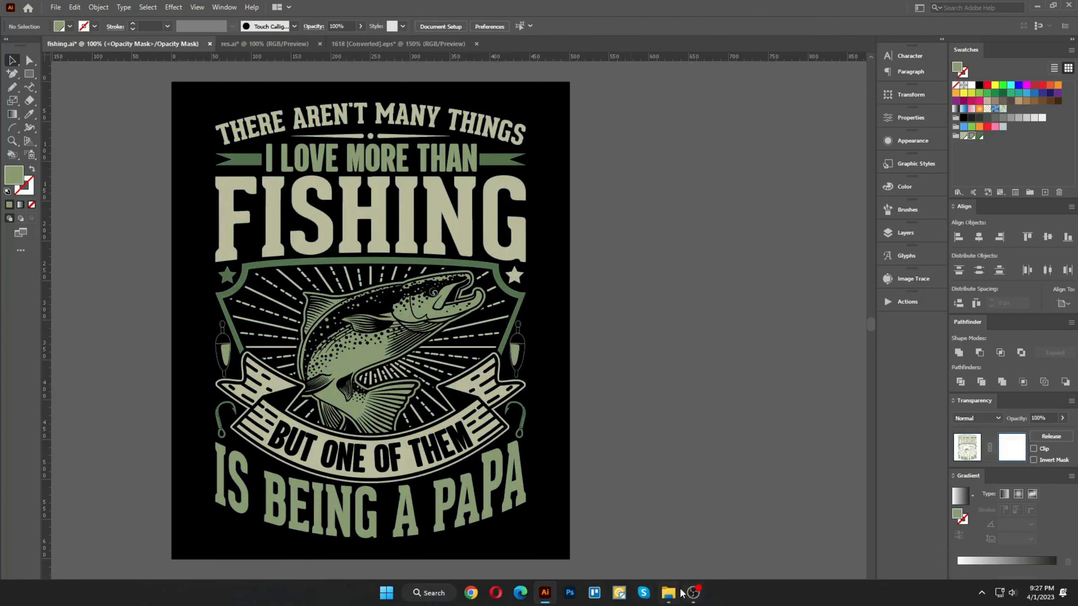
Place the abstract grunge jeans texture from File Explorer's 100-Grunge-Texture-Pack folder into the mask, enlarge it to about 424 px wide and embed it.
left_click(669, 592)
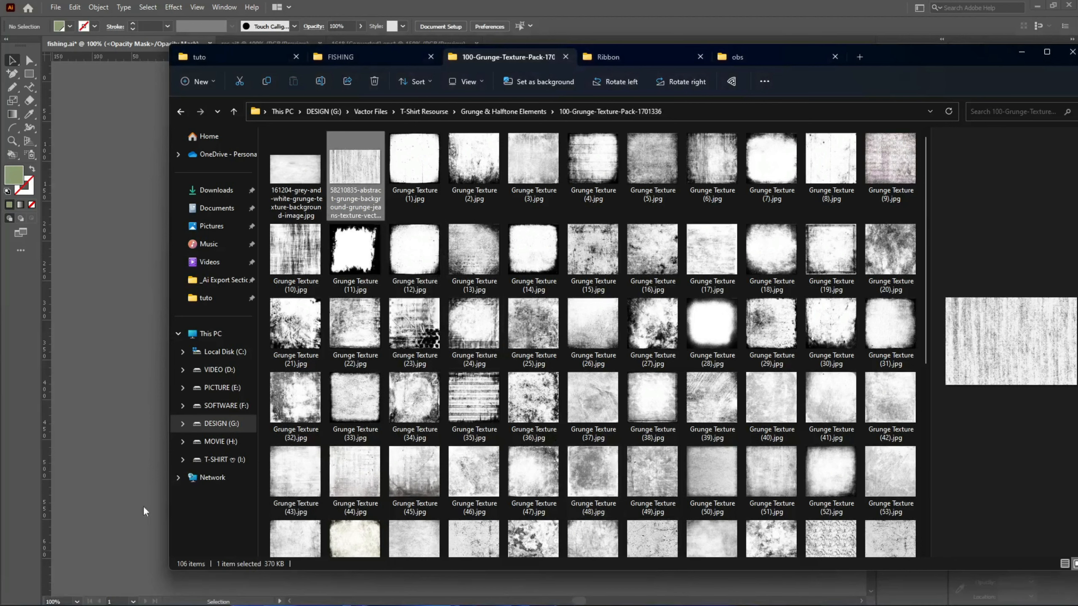
left_click_drag(143, 506, 94, 440)
left_click_drag(113, 484, 300, 149)
left_click_drag(408, 150, 436, 198)
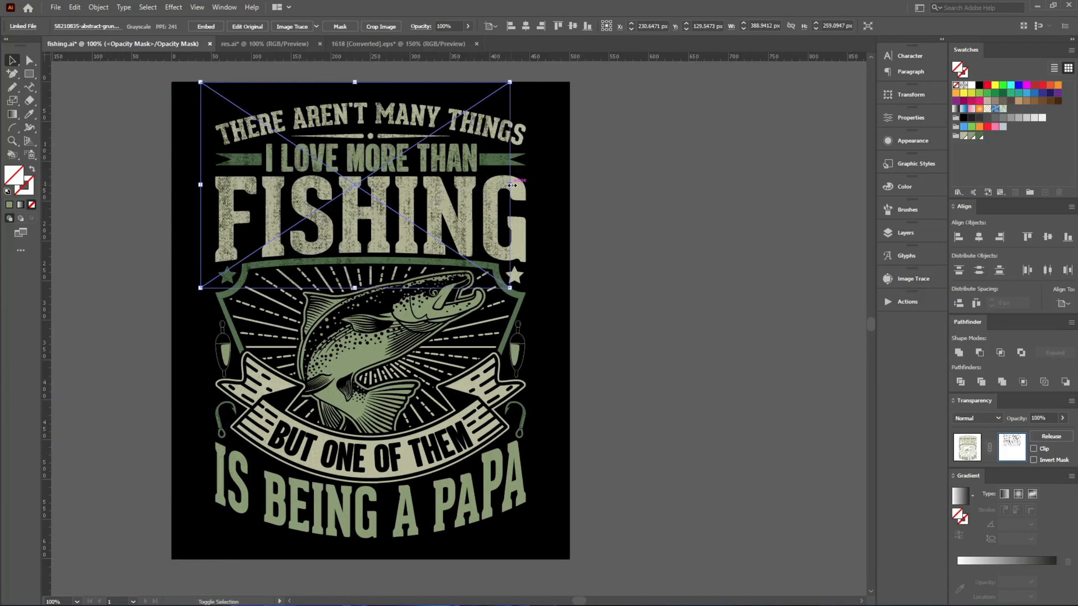
left_click_drag(512, 186, 479, 183)
left_click(206, 27)
Duplicate the grunge texture over the lower half, then stretch and move both copies together to cover the whole design.
left_click_drag(375, 183, 385, 381)
key("ctrl+a")
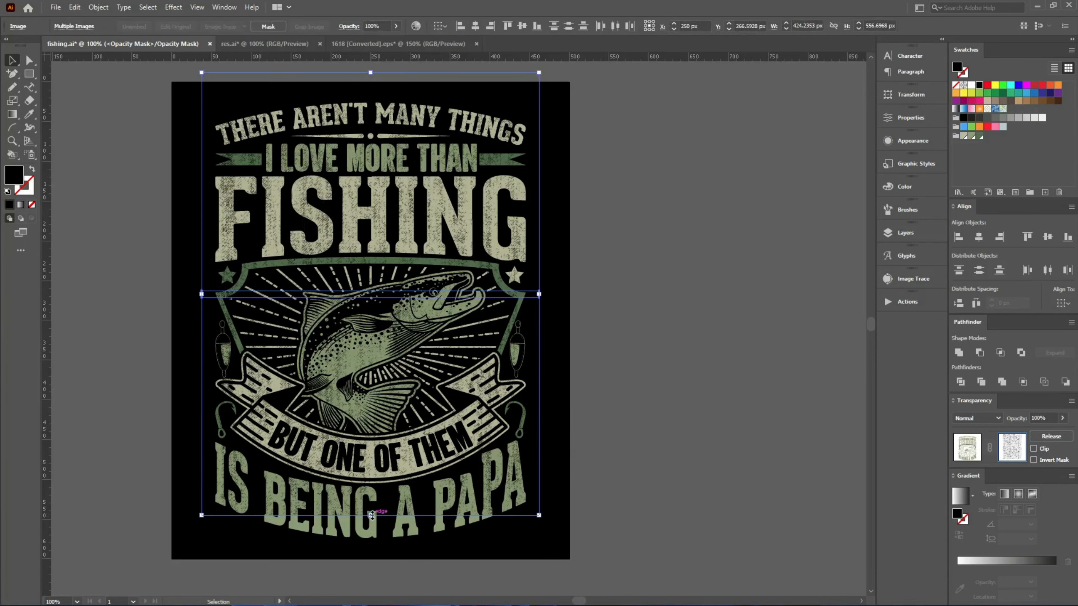
left_click_drag(372, 514, 372, 505)
left_click_drag(391, 340, 391, 366)
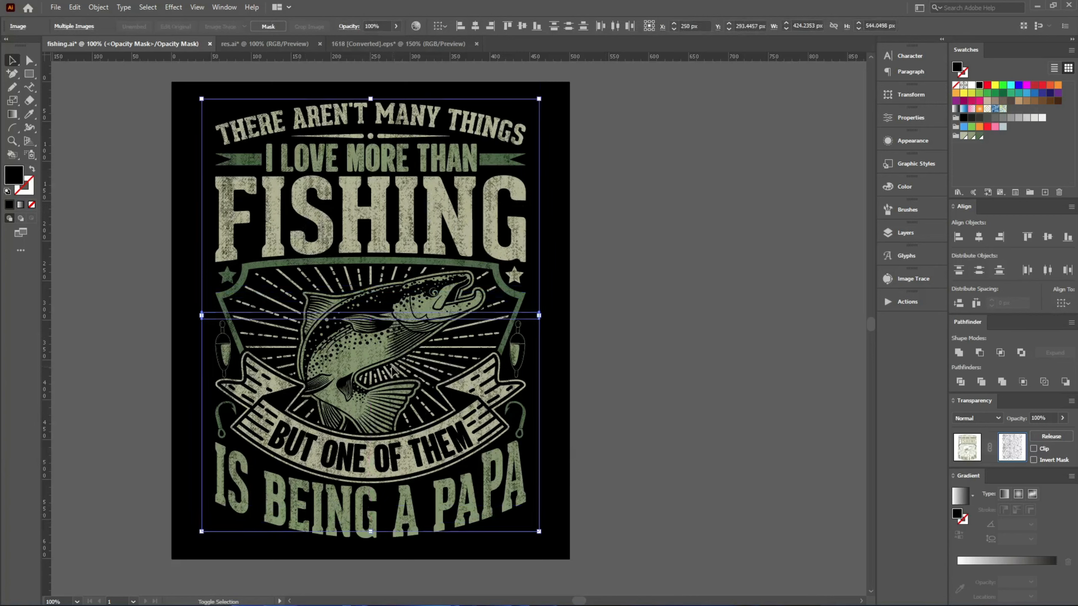
left_click_drag(370, 531, 371, 544)
left_click(669, 410)
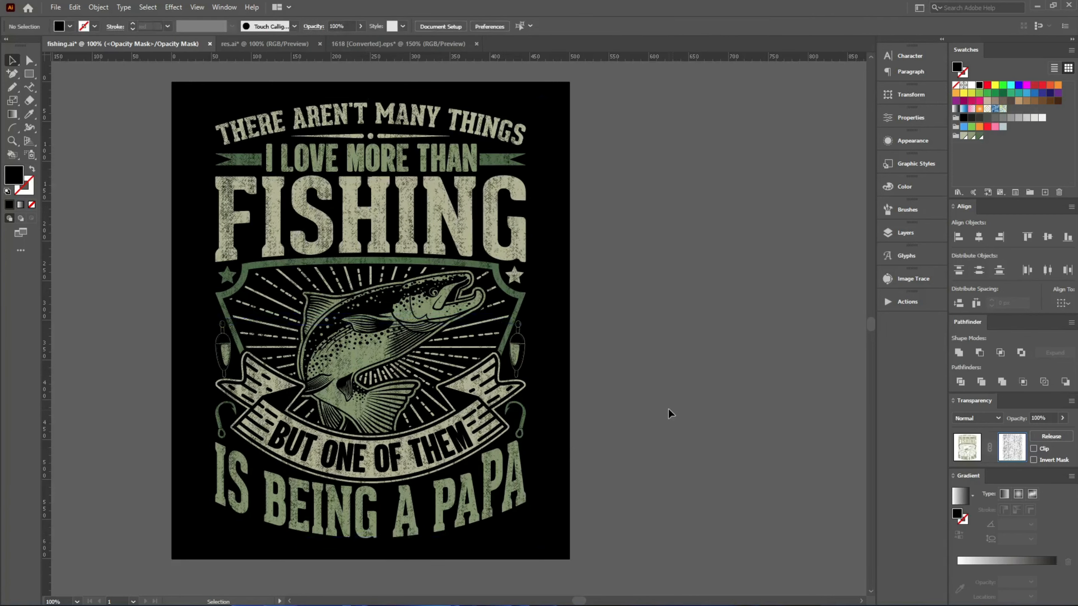
Leave opacity mask editing by returning to the artwork, and check the textured design with nothing selected.
left_click(975, 456)
left_click(697, 383)
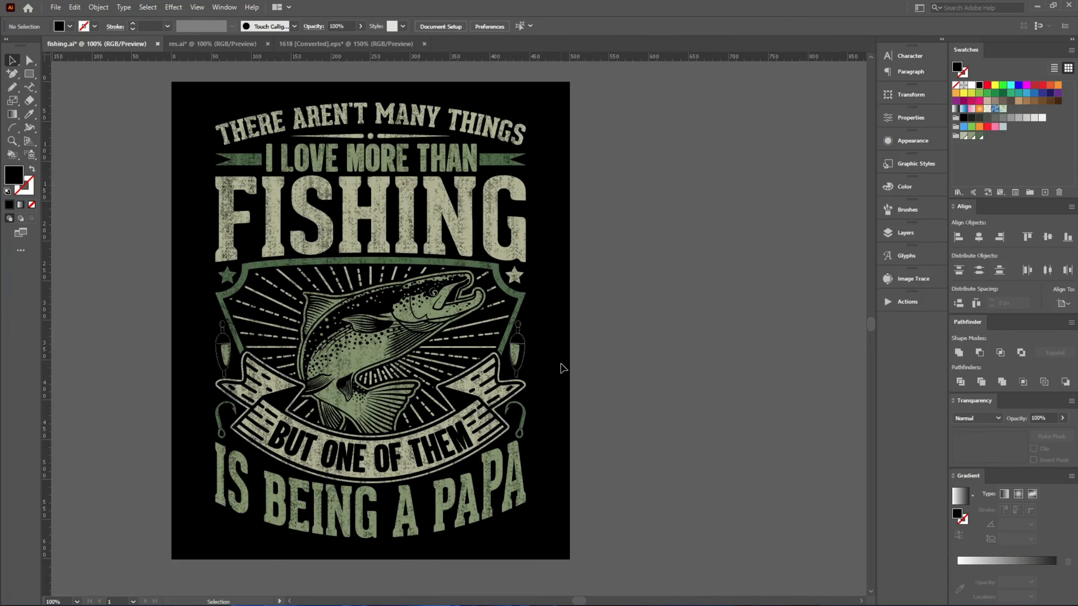
scroll(554, 361, "down", 1)
scroll(585, 368, "up", 2)
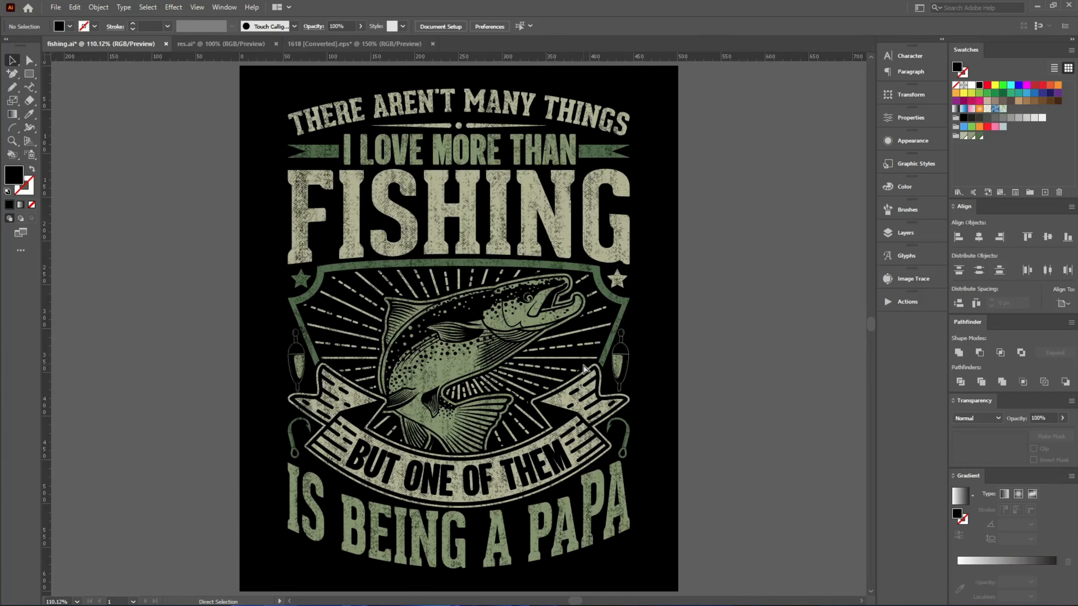